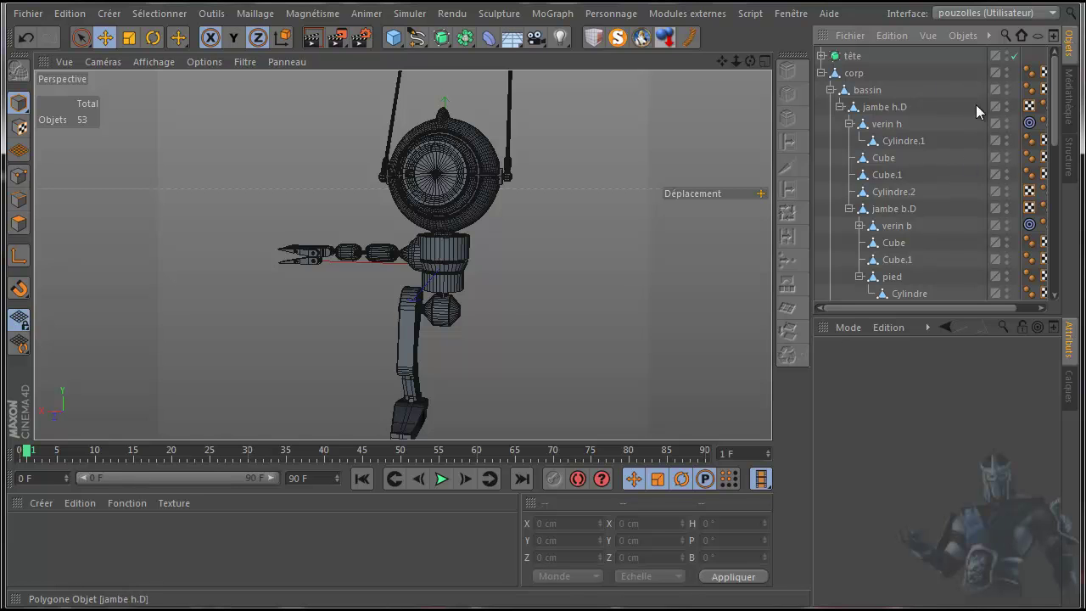
# - Open a separate object manager window, place it beside the viewport and stretch it to the full screen height
pyautogui.click(1056, 40)
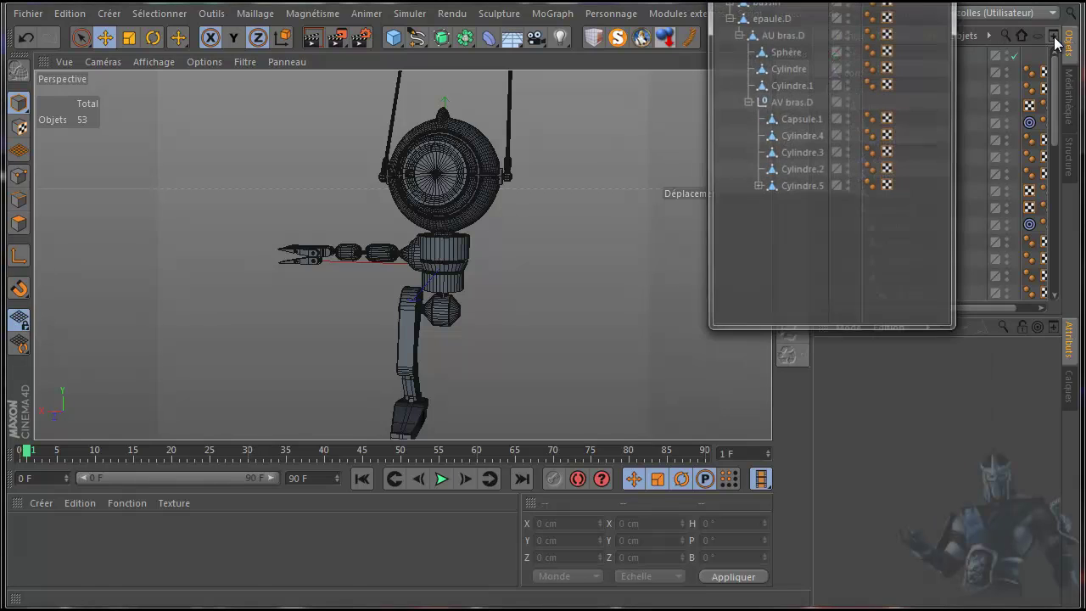
pyautogui.moveTo(822, 2); pyautogui.dragTo(958, 0)
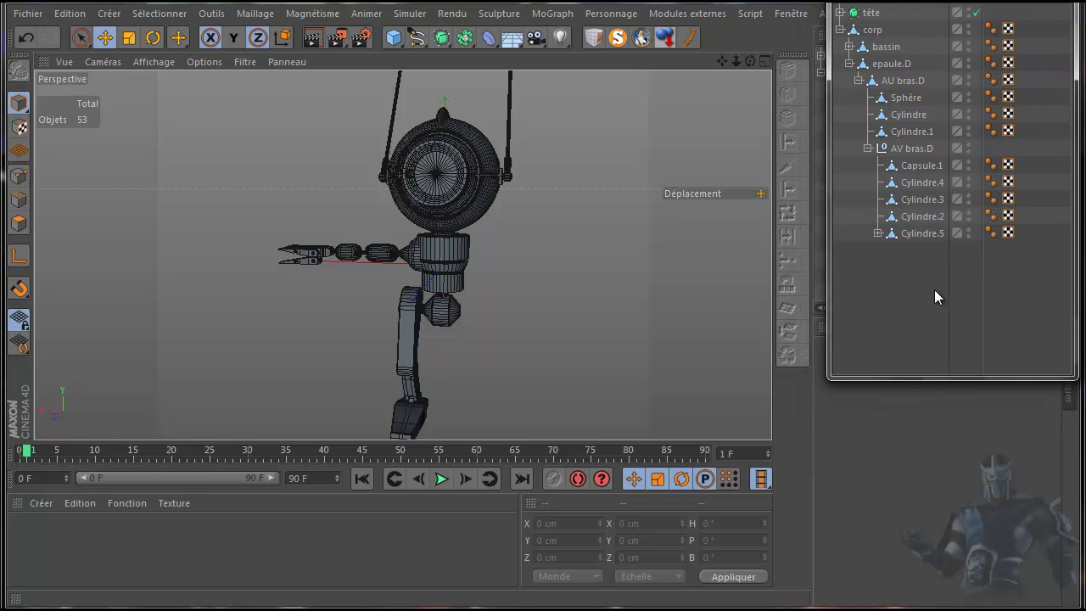
pyautogui.moveTo(940, 376); pyautogui.dragTo(936, 605)
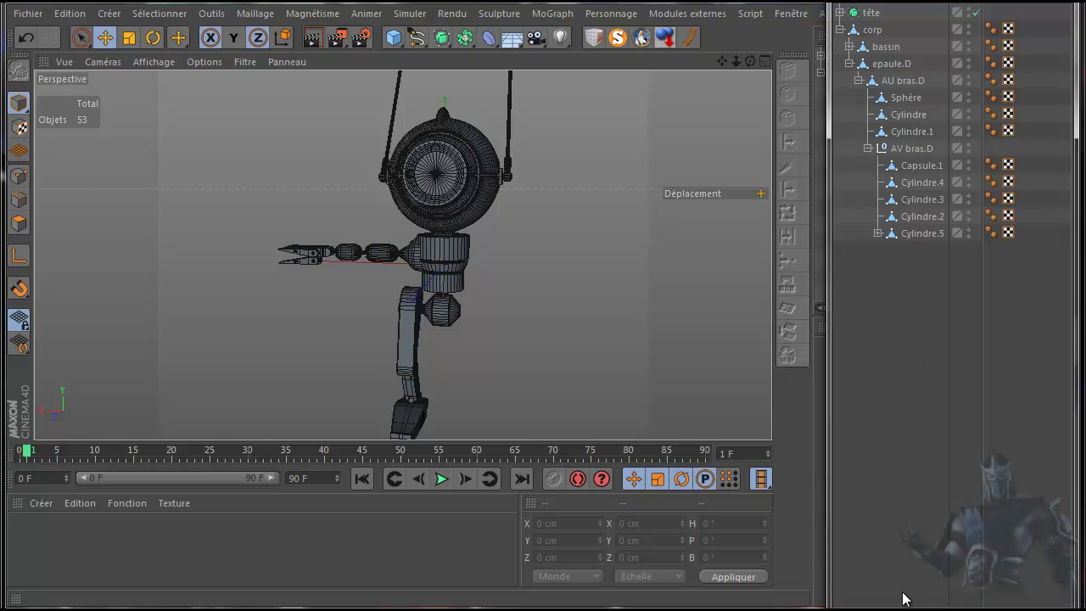
# - Expand the right arm's hierarchy down to the thumb parts, move the pouce null out to the root level, and collapse corp
pyautogui.click(879, 234)
pyautogui.click(886, 250)
pyautogui.click(897, 267)
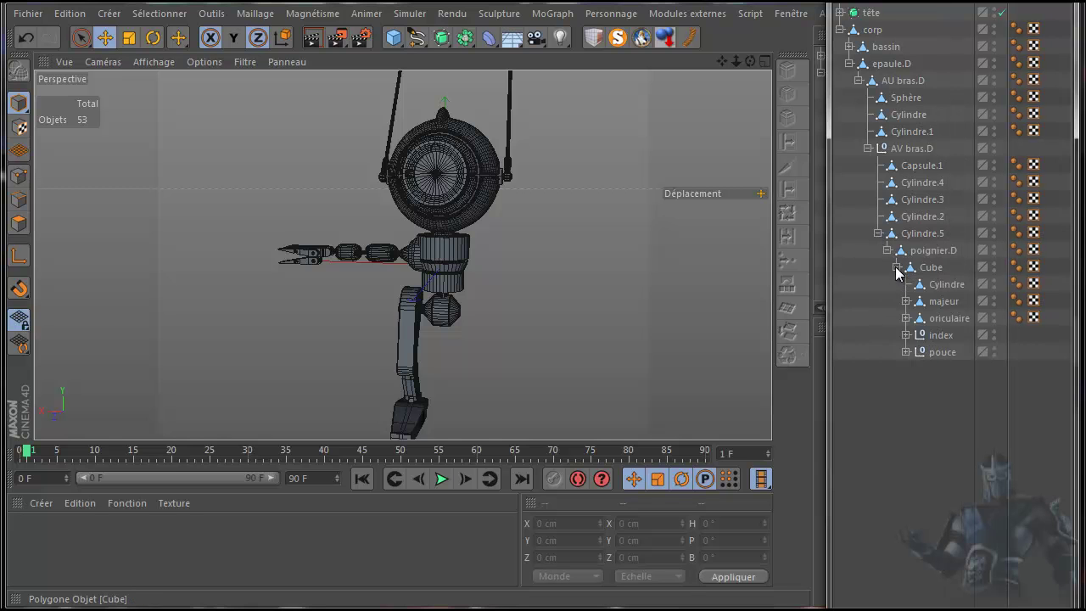
pyautogui.click(906, 352)
pyautogui.click(916, 369)
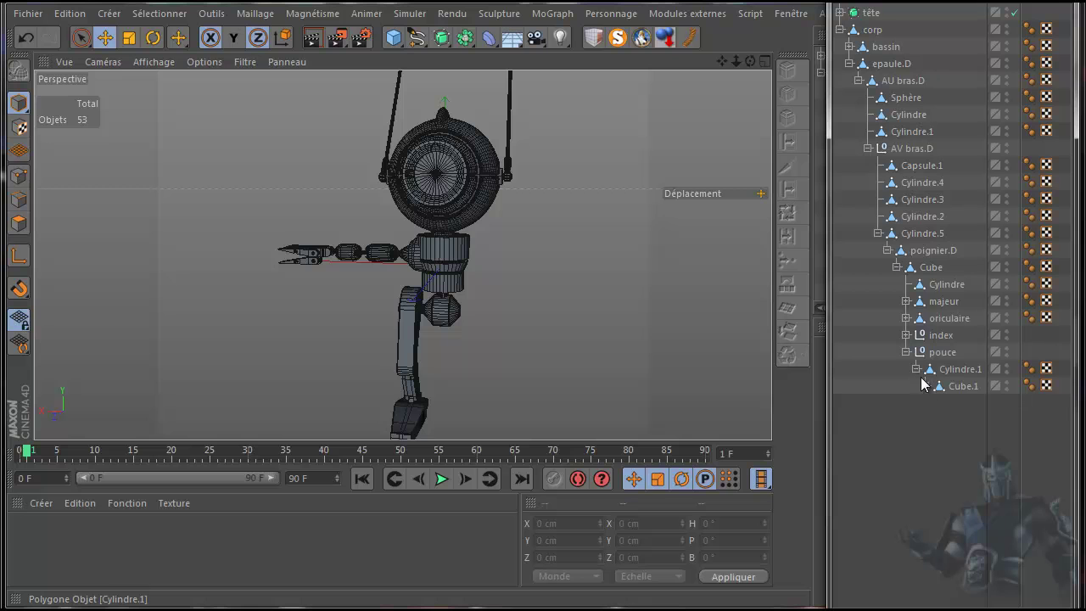
pyautogui.click(925, 386)
pyautogui.click(935, 403)
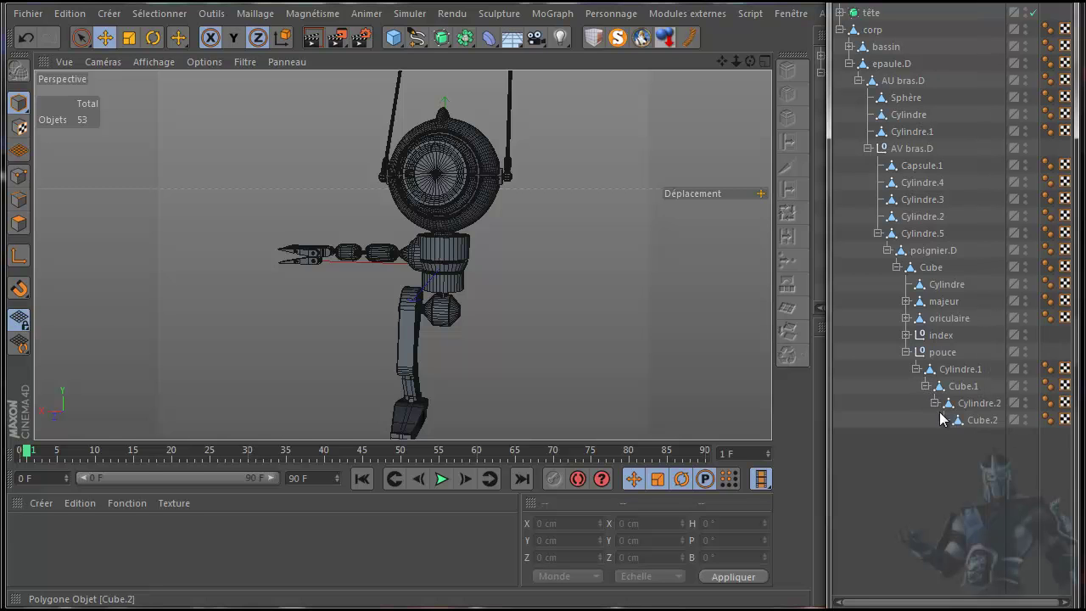
pyautogui.click(940, 352)
pyautogui.moveTo(937, 352); pyautogui.dragTo(907, 465)
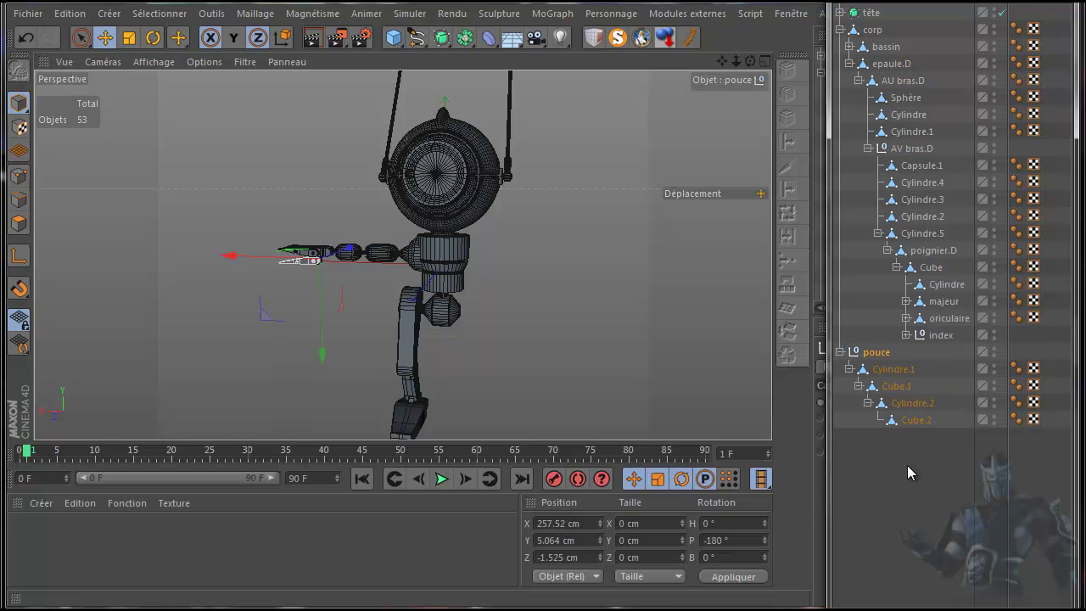
pyautogui.click(840, 31)
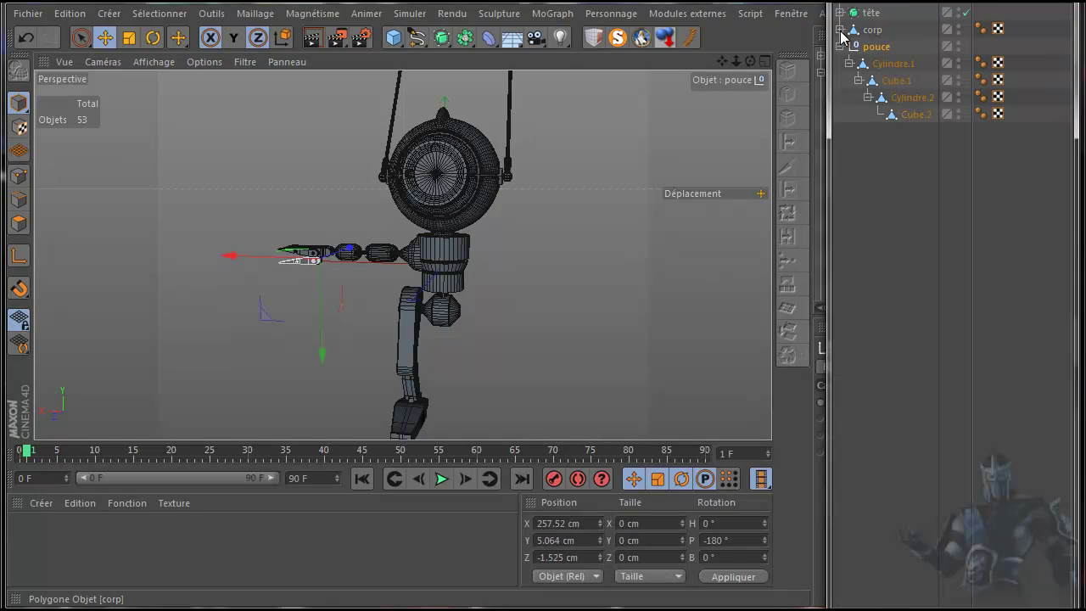
# - Try moving the thumb's Cylindre.2 with its child downward away from the finger, and undo the move
pyautogui.click(905, 115)
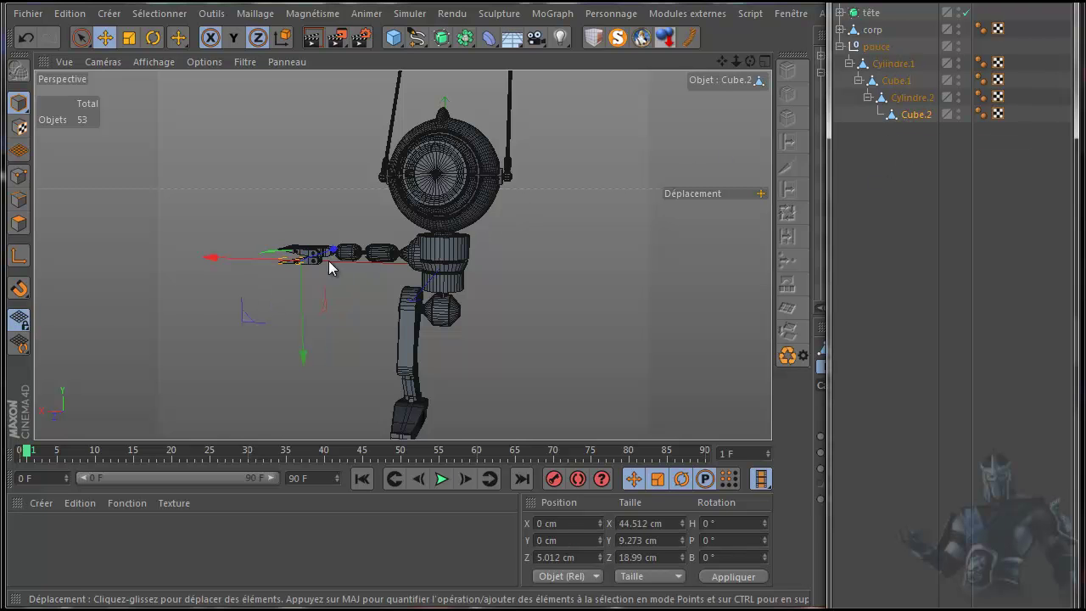
pyautogui.scroll(5, 329, 261)
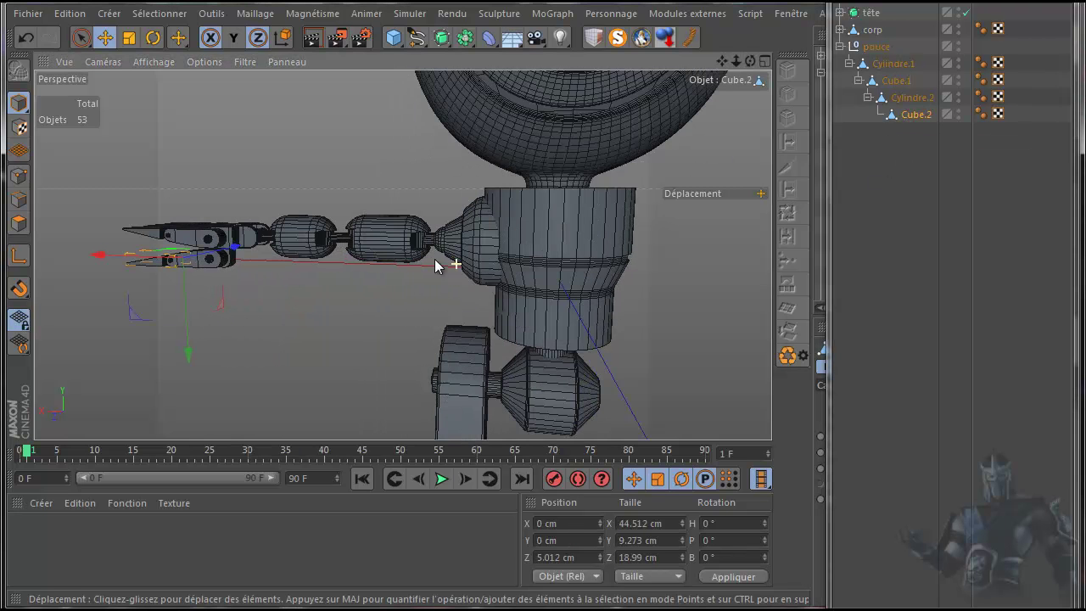
pyautogui.click(901, 100)
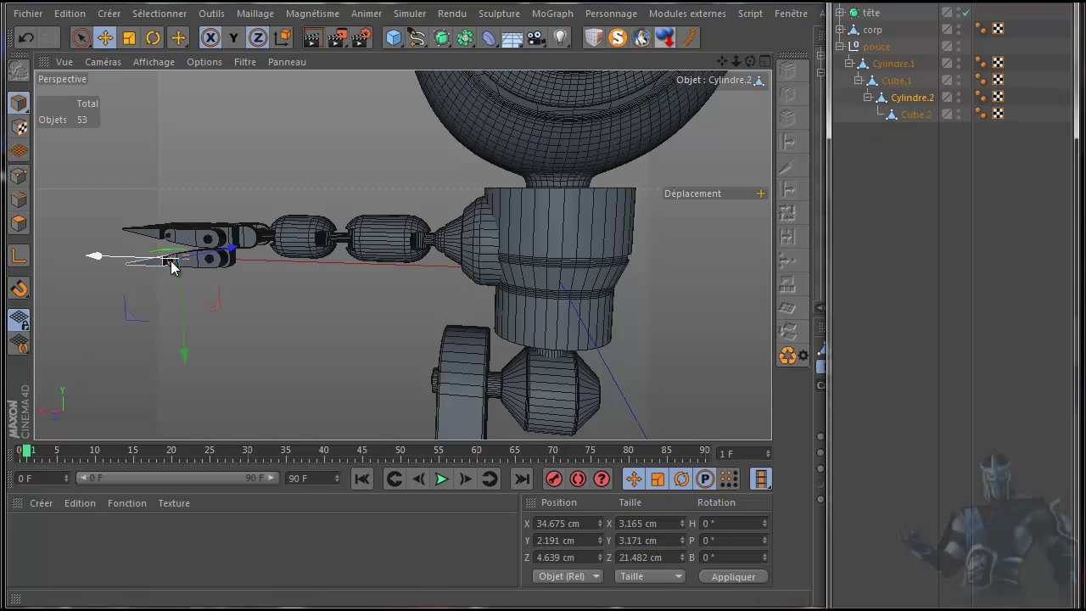
pyautogui.scroll(2, 170, 266)
pyautogui.scroll(2, 173, 264)
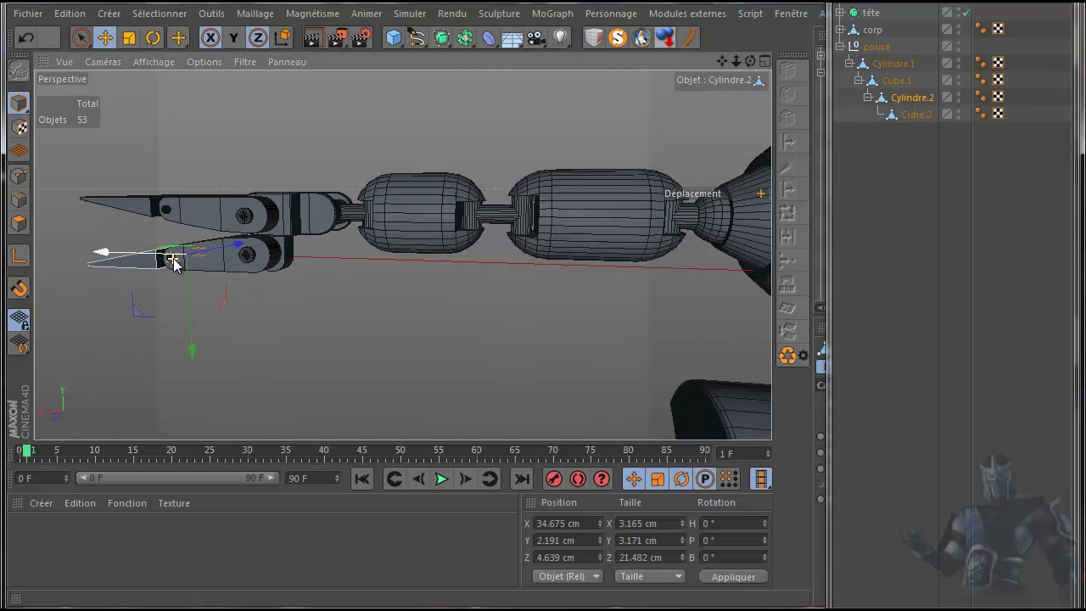
pyautogui.moveTo(190, 343); pyautogui.dragTo(193, 383)
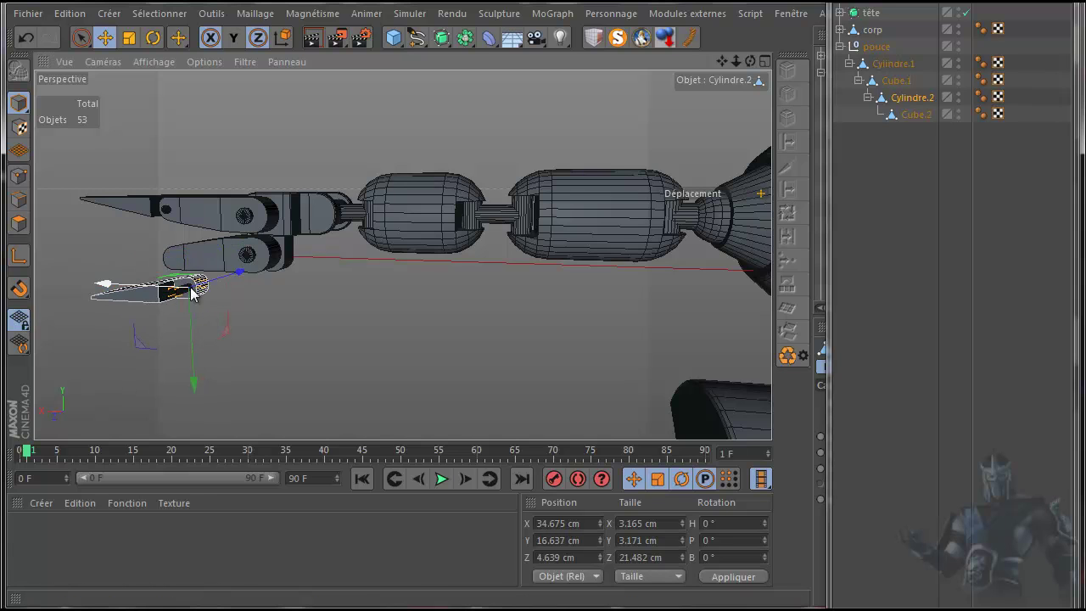
pyautogui.click(26, 37)
# - Take Cube.2 and Cylindre.2 out of the pouce hierarchy and merge them into one object, deleting the originals
pyautogui.moveTo(913, 113); pyautogui.dragTo(890, 125)
pyautogui.moveTo(1004, 93); pyautogui.dragTo(884, 119)
pyautogui.rightClick(882, 115)
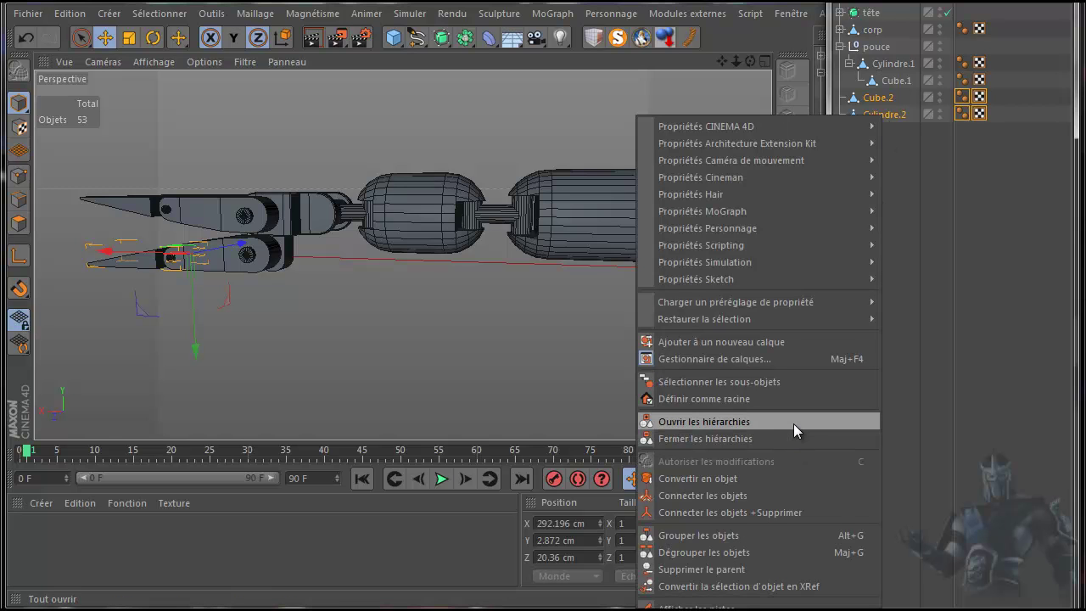
pyautogui.click(784, 513)
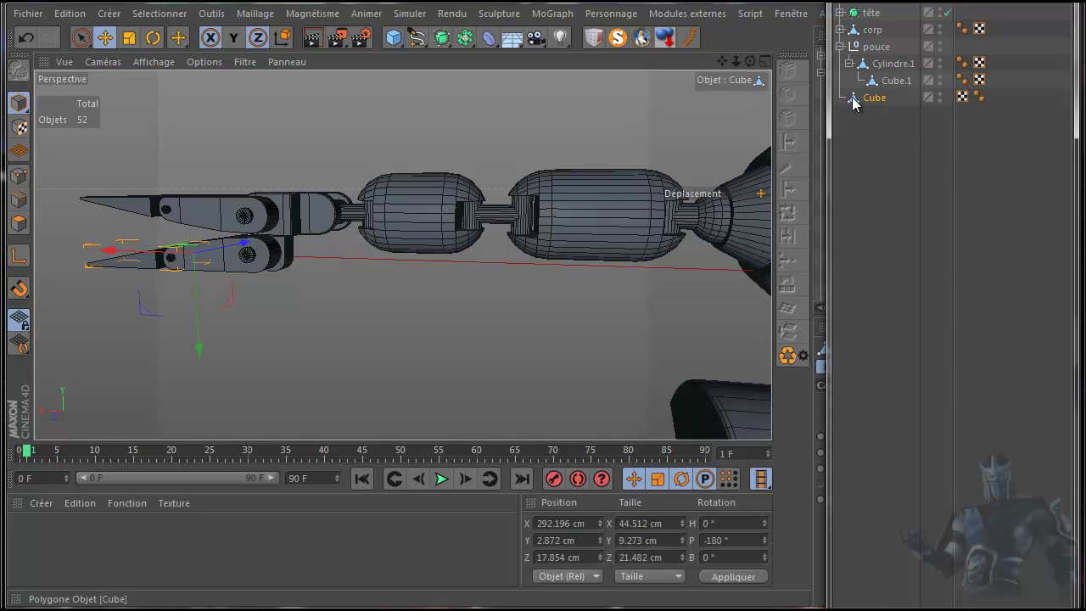
# - Take Cylindre.1 and Cube.1 out of the pouce null and merge them into one object, deleting the originals
pyautogui.click(891, 83)
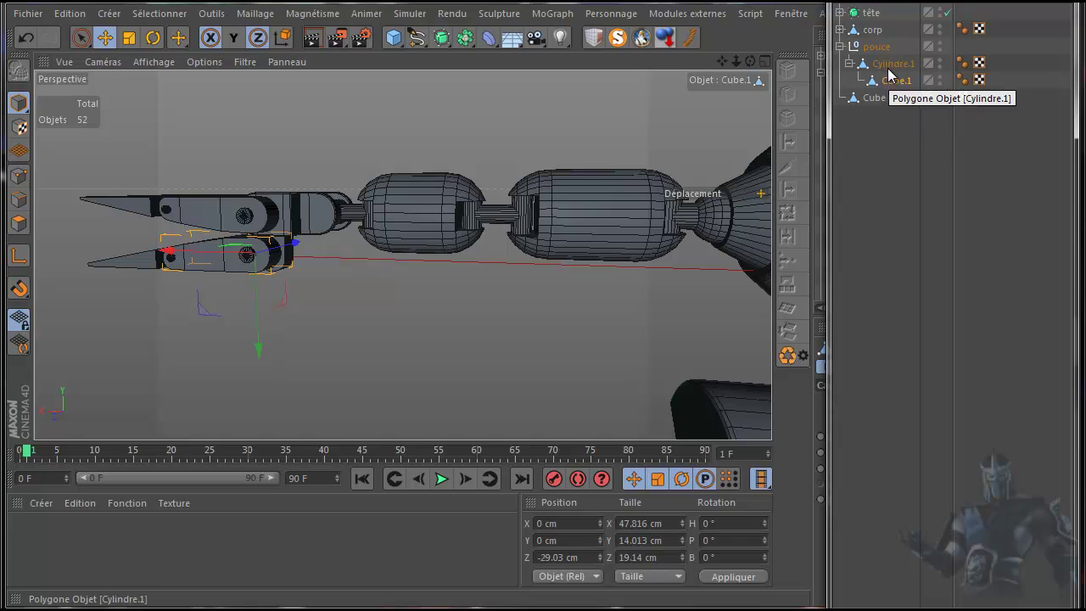
pyautogui.click(890, 67)
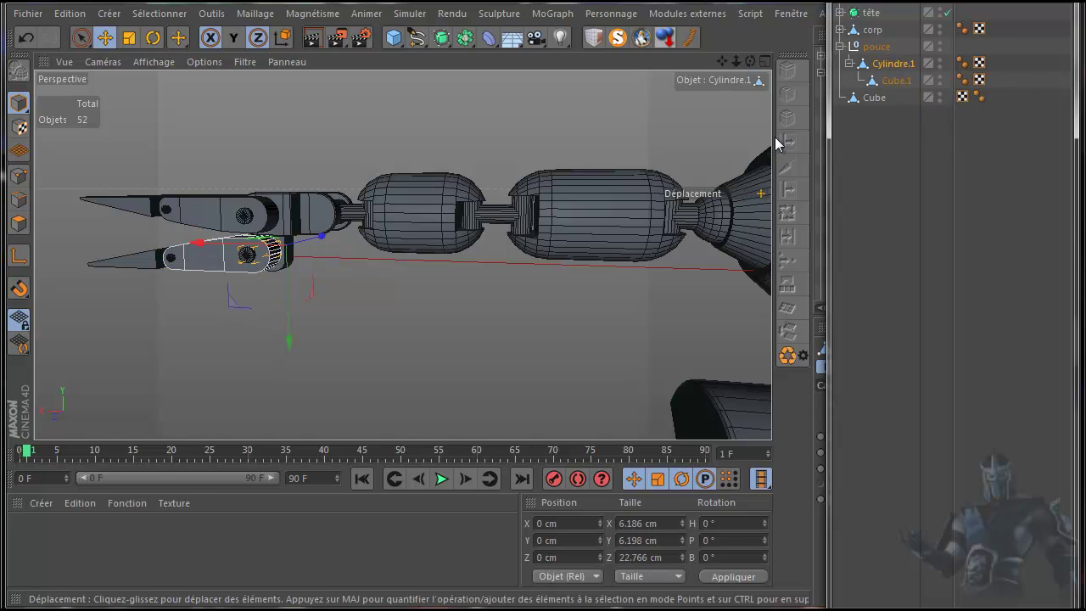
pyautogui.moveTo(884, 85)
pyautogui.mouseDown()
pyautogui.moveTo(882, 100)
pyautogui.moveTo(877, 78)
pyautogui.mouseUp()
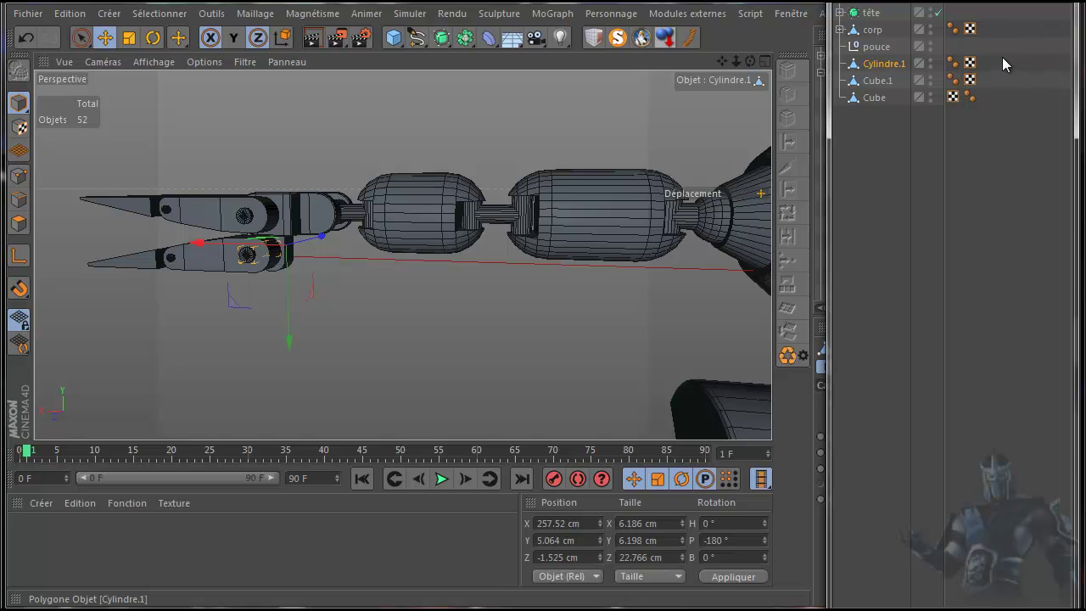
pyautogui.keyDown('shift'); pyautogui.click(877, 81); pyautogui.keyUp('shift')
pyautogui.rightClick(874, 81)
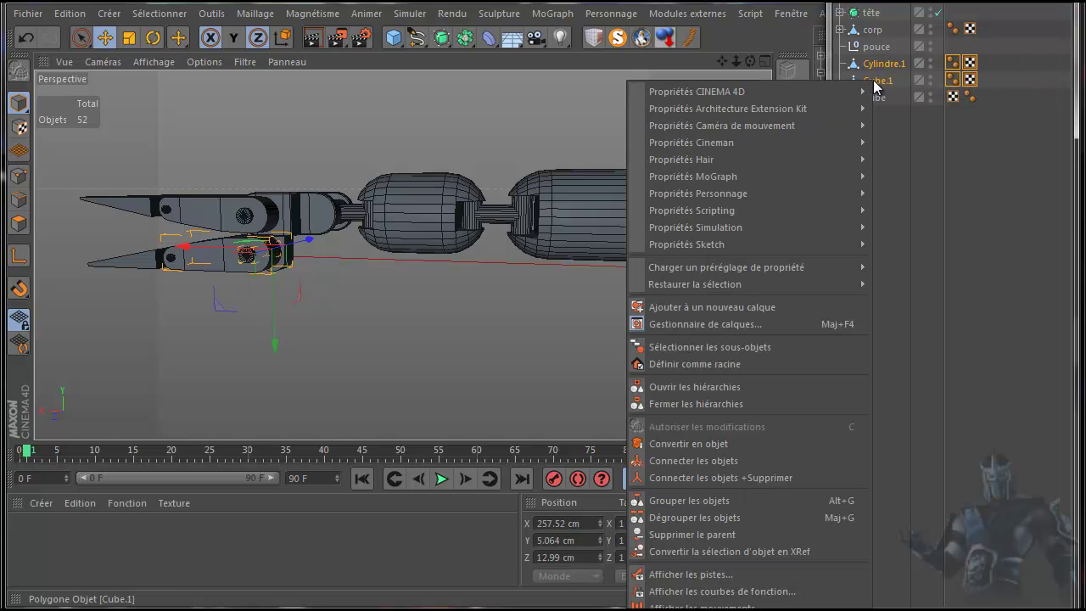
pyautogui.click(772, 476)
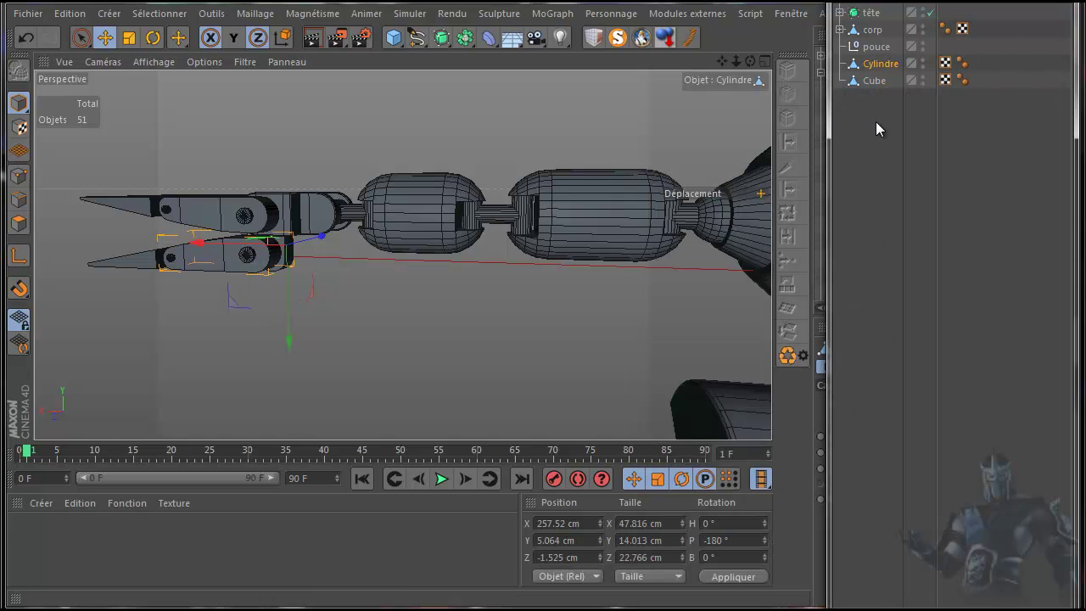
# - Delete the empty pouce null and rename the merged Cylindre object as pouce.D
pyautogui.click(877, 49)
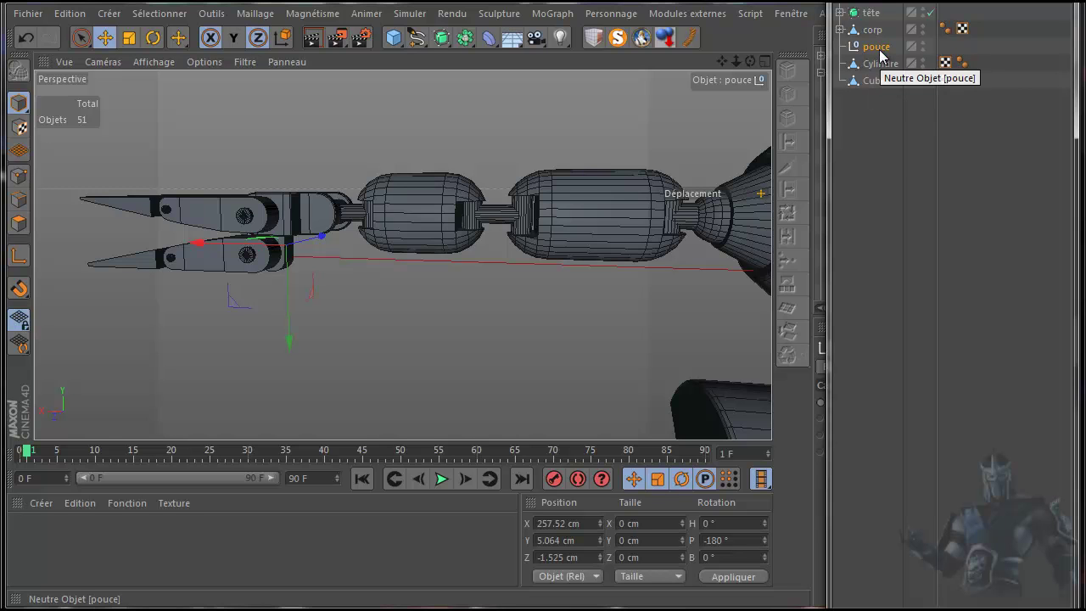
pyautogui.press('Delete')
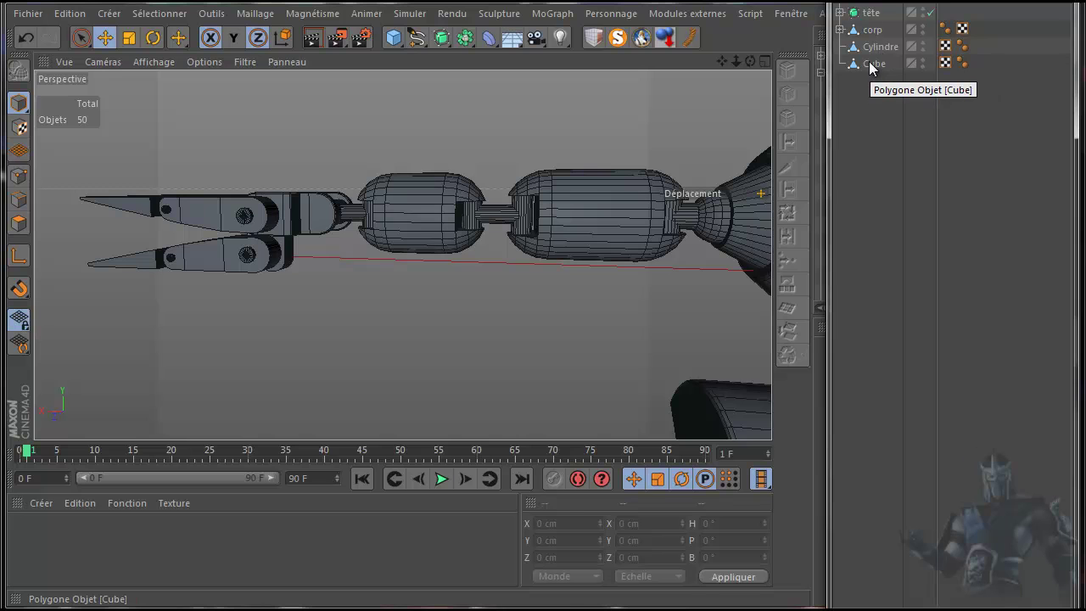
pyautogui.click(875, 49)
pyautogui.write('pouce')
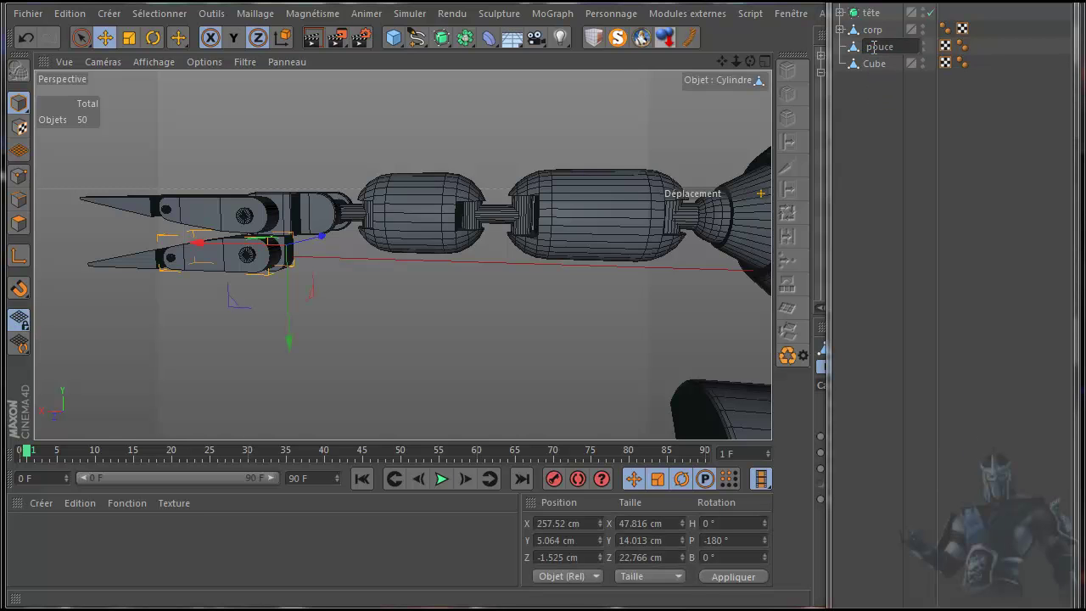
pyautogui.press('Return')
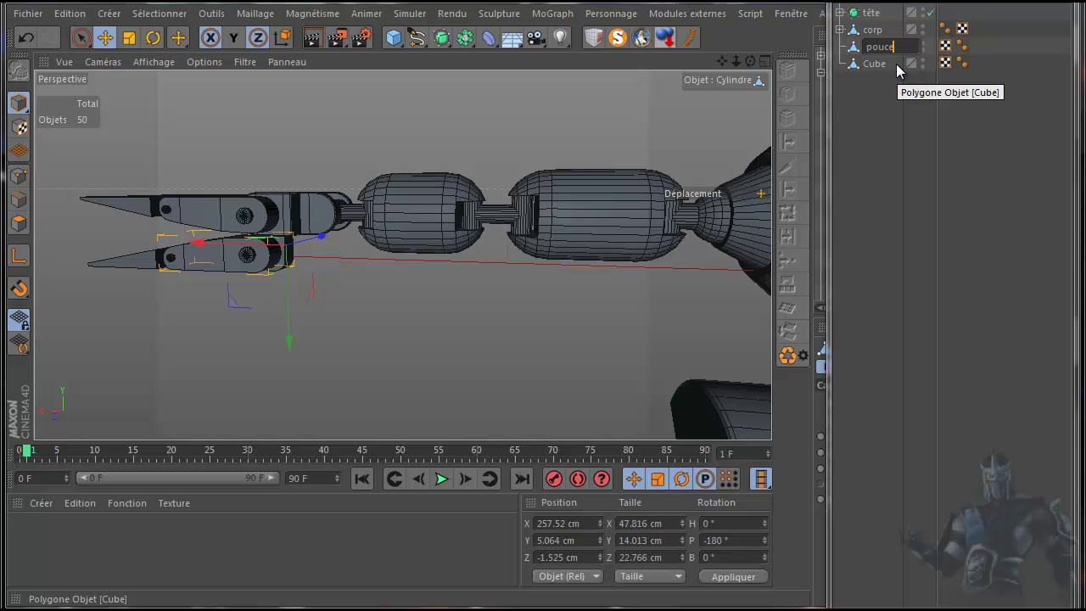
pyautogui.write('D')
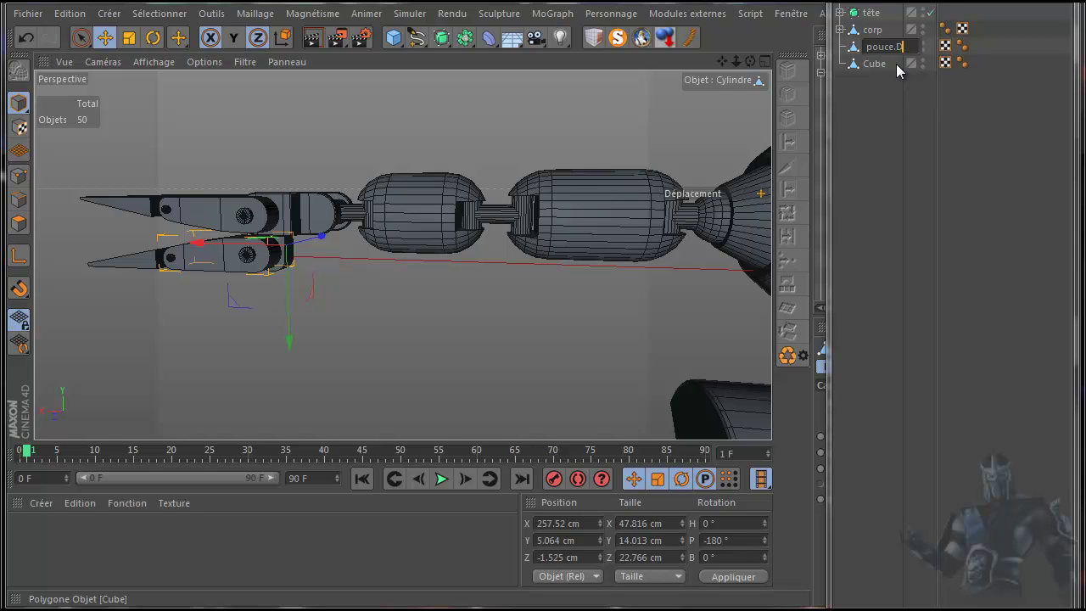
pyautogui.press('Return')
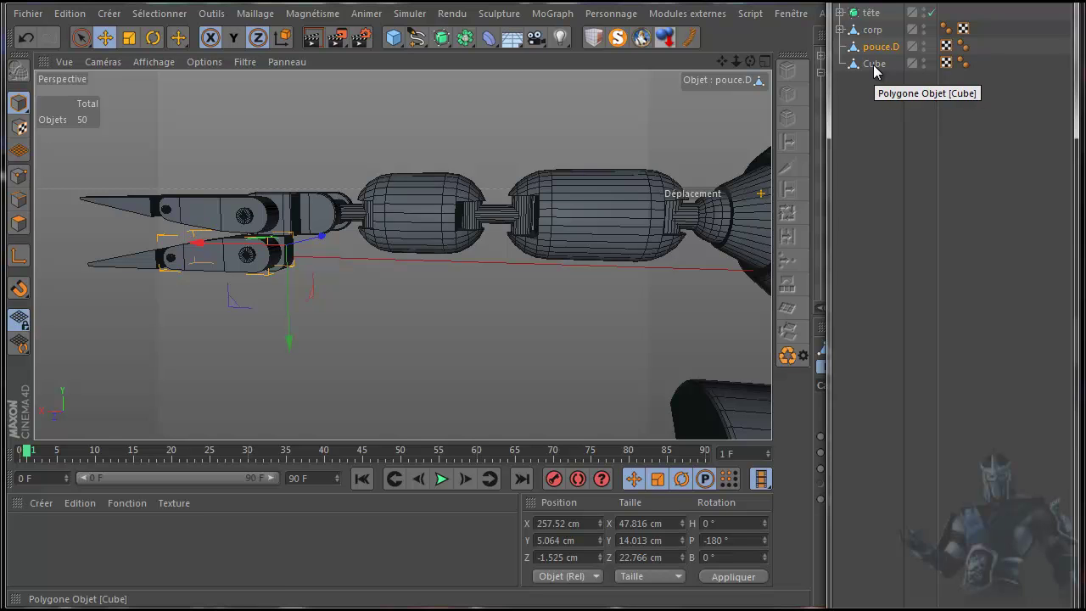
# - Make the merged fingertip Cube a child of pouce.D and collapse that hierarchy
pyautogui.click(874, 64)
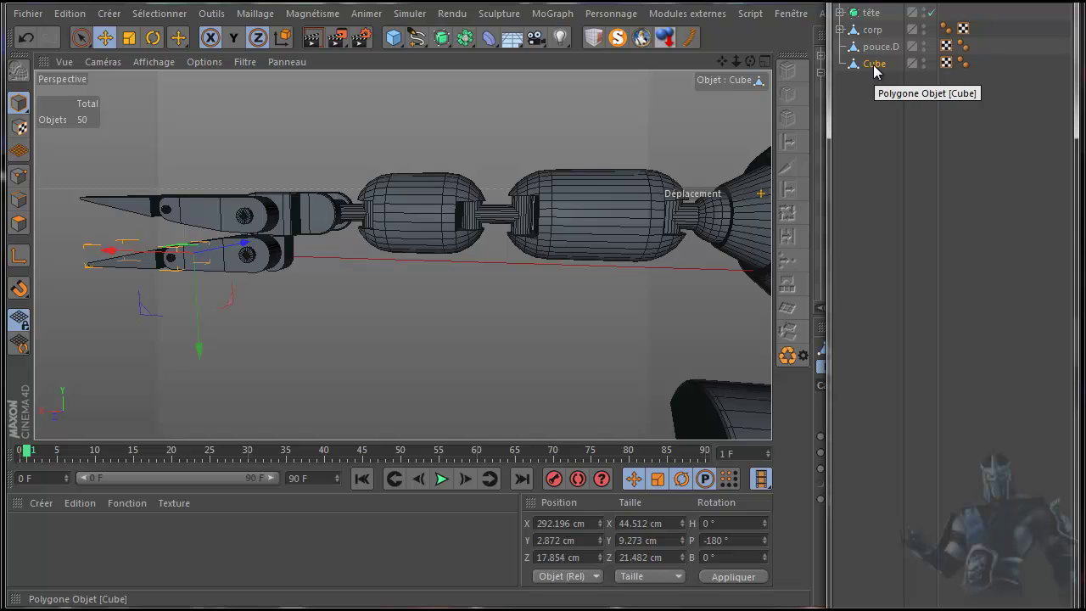
pyautogui.moveTo(874, 66)
pyautogui.mouseDown()
pyautogui.moveTo(885, 59)
pyautogui.moveTo(877, 47)
pyautogui.mouseUp()
pyautogui.click(840, 46)
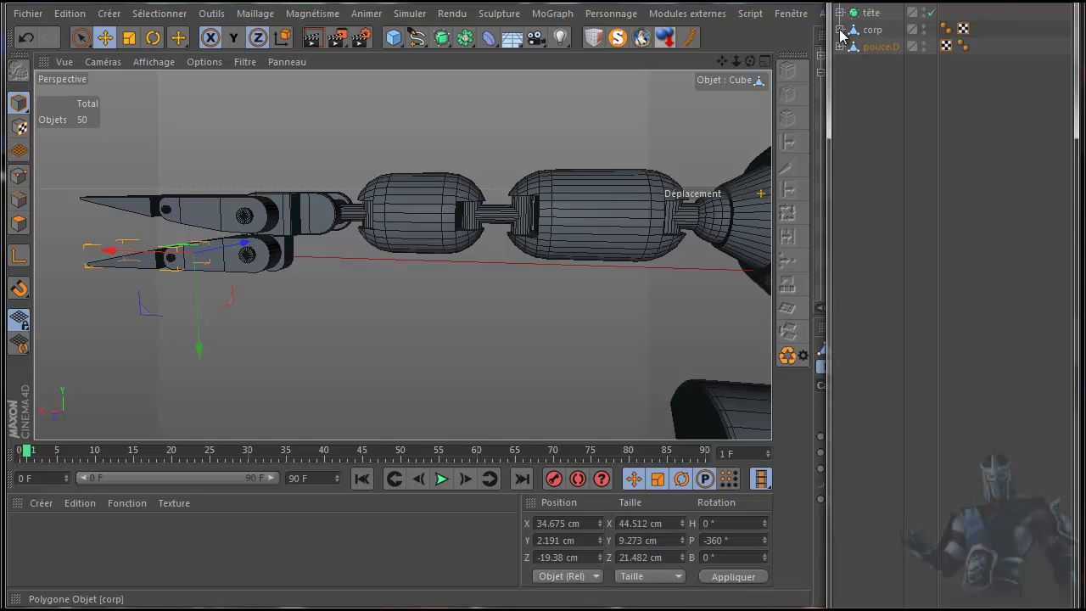
# - Move the index null out of the hand hierarchy to the root level and collapse corp
pyautogui.click(840, 30)
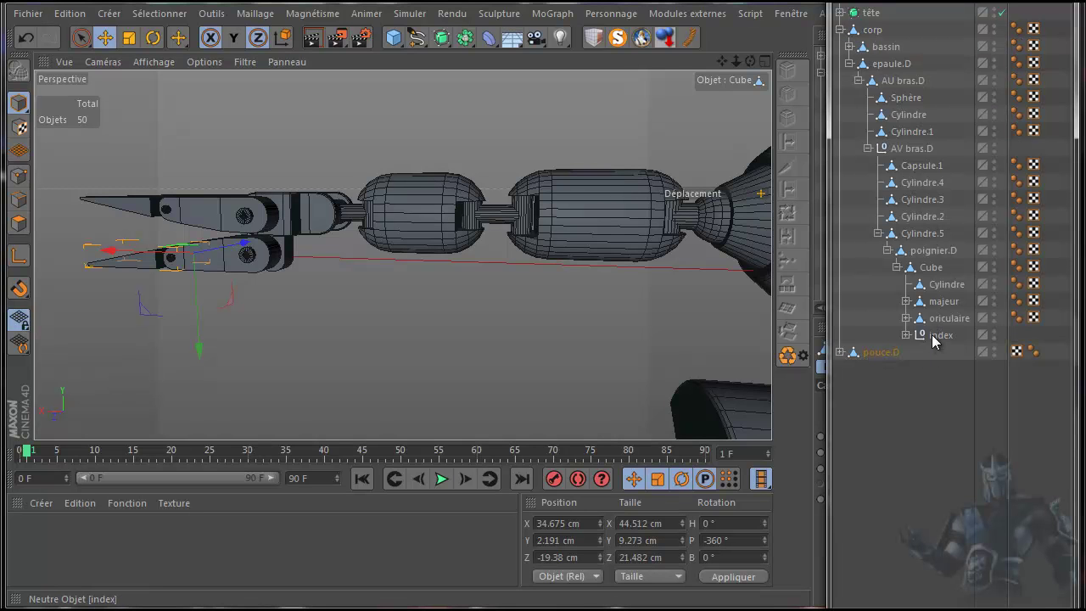
pyautogui.moveTo(929, 340); pyautogui.dragTo(927, 343)
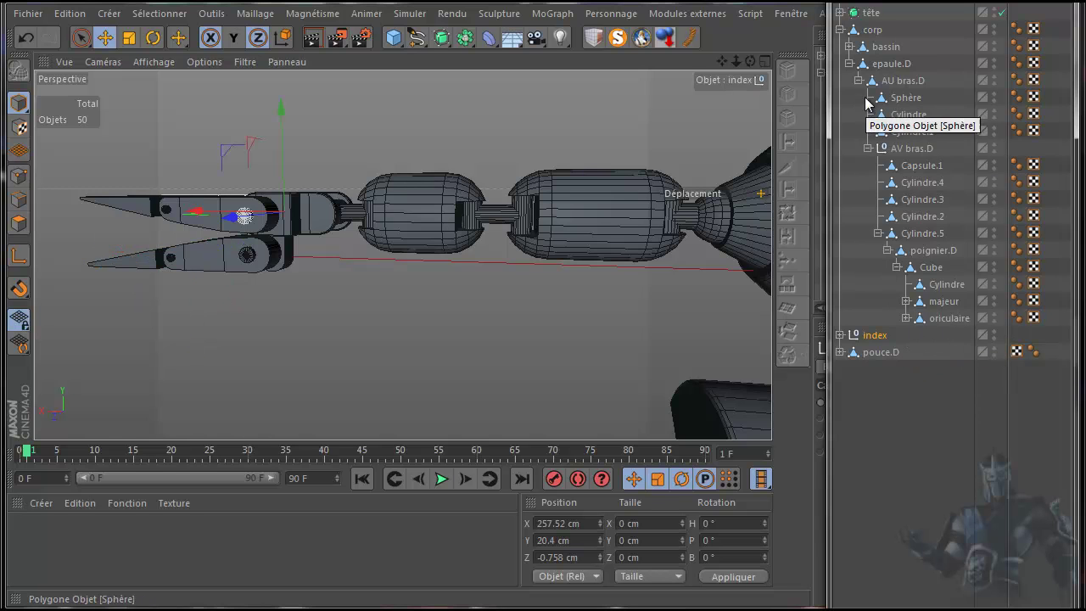
pyautogui.click(840, 29)
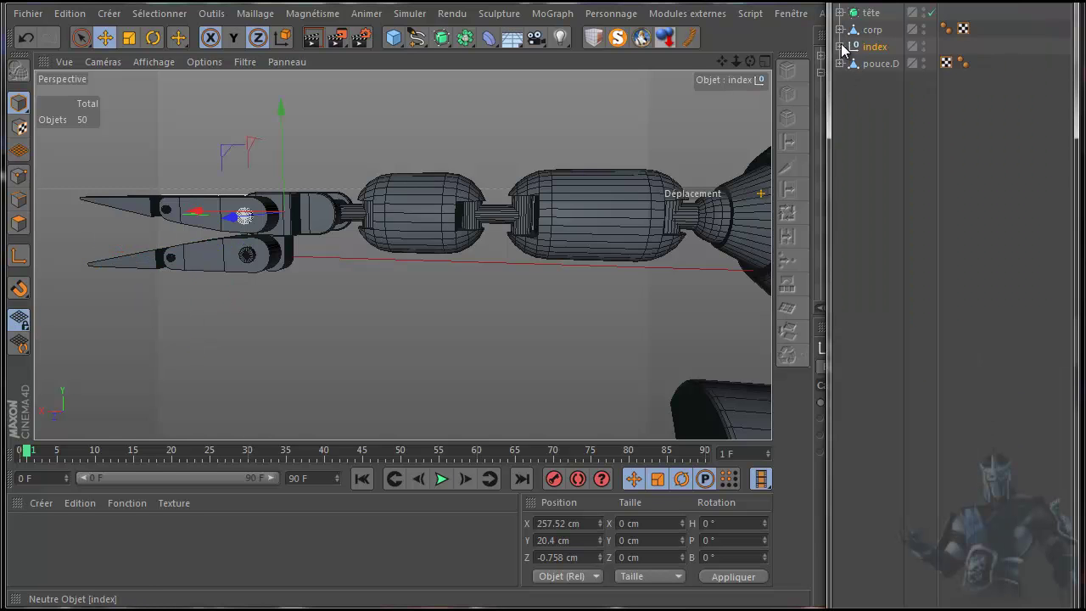
# - Expand the index hierarchy down to Cube.2 and isolate the index finger in the viewport
pyautogui.click(840, 47)
pyautogui.click(849, 64)
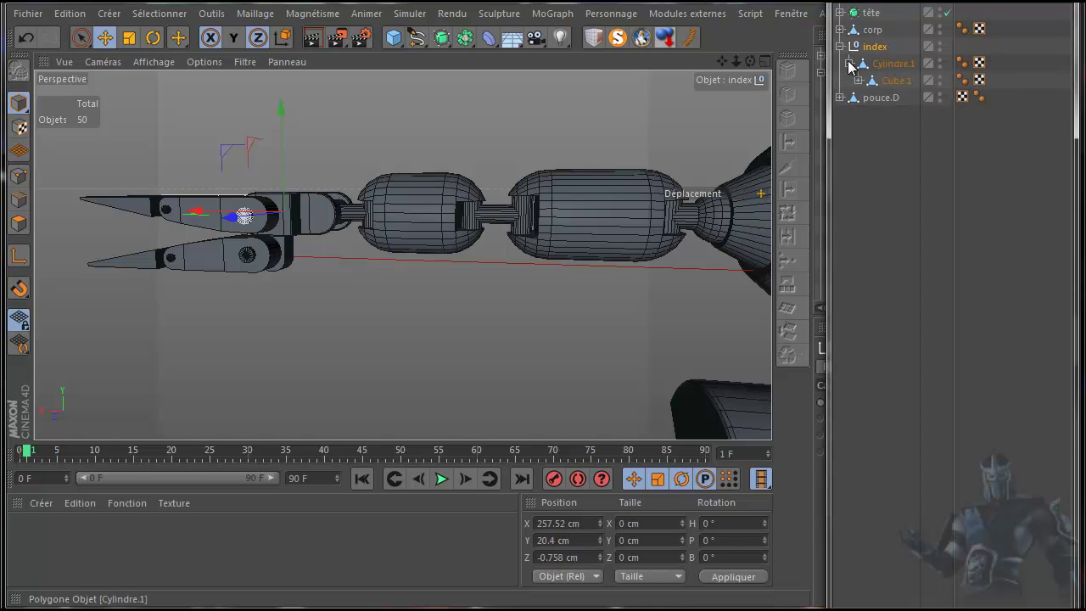
pyautogui.click(859, 79)
pyautogui.click(868, 97)
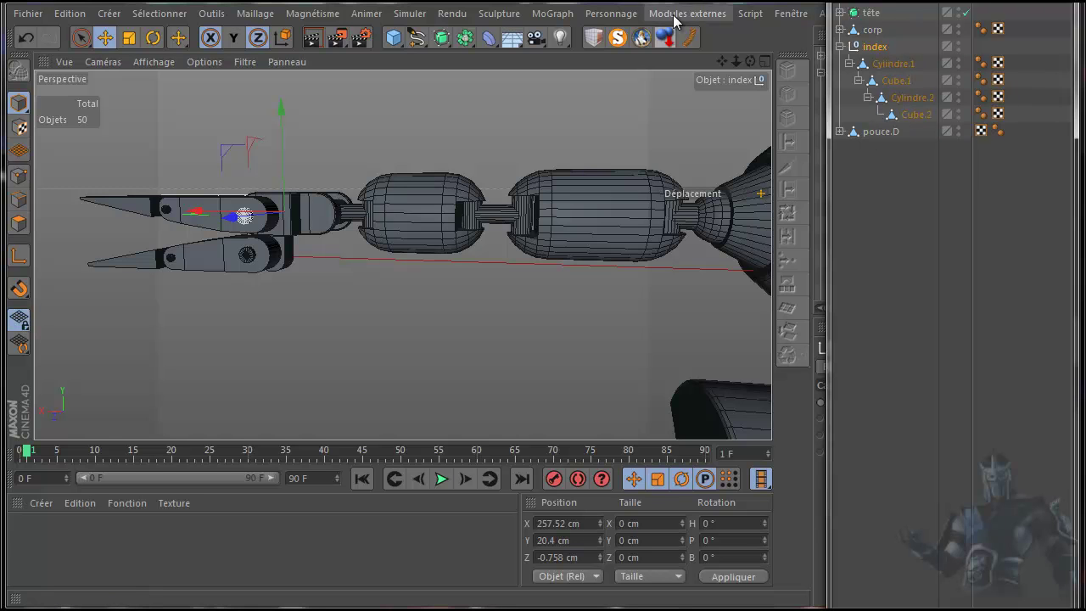
pyautogui.click(617, 39)
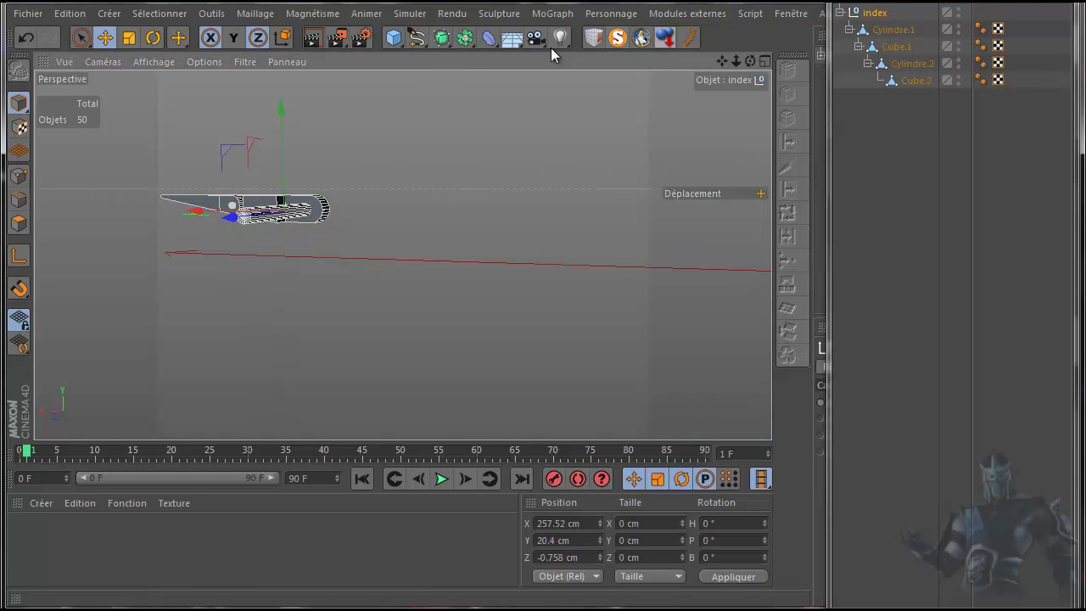
pyautogui.scroll(2, 254, 161)
pyautogui.scroll(4, 261, 163)
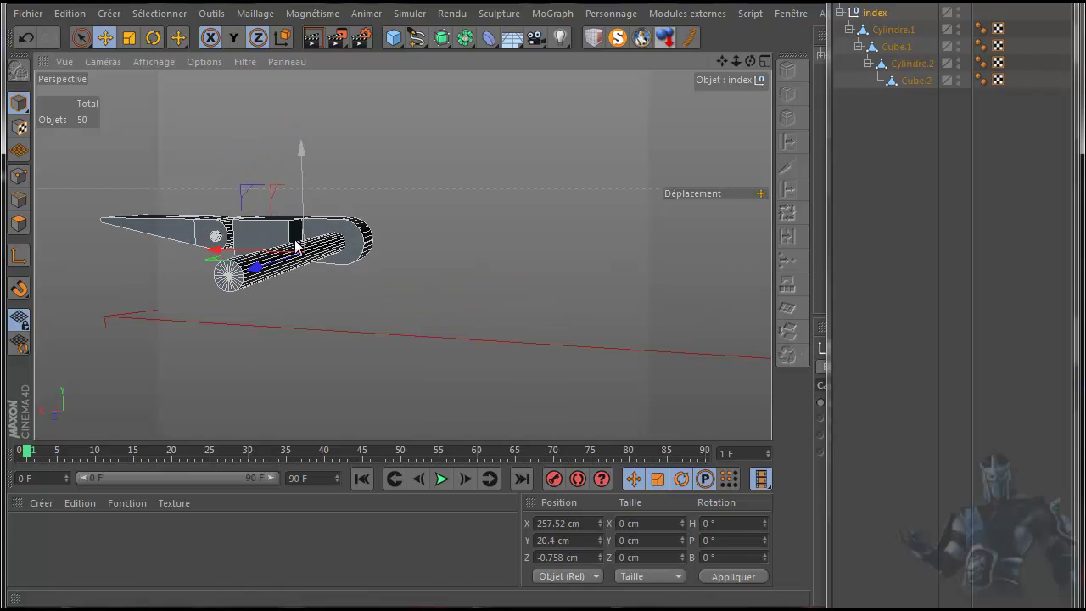
# - Move Cube.2 and Cylindre.2 out of the index hierarchy to the root level
pyautogui.moveTo(754, 59); pyautogui.dragTo(543, 334)
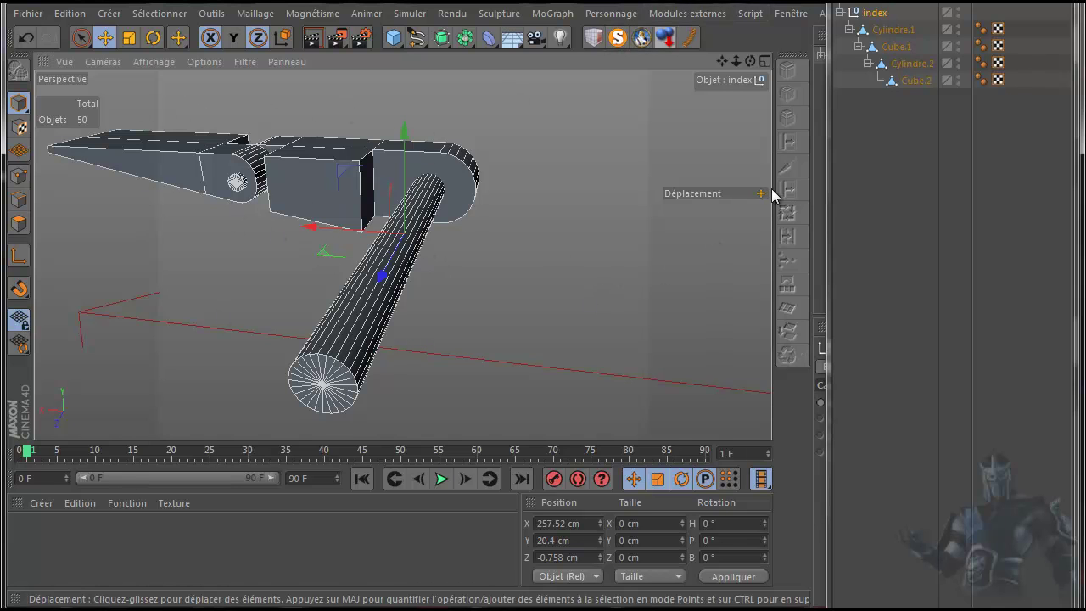
pyautogui.click(620, 39)
pyautogui.click(620, 39)
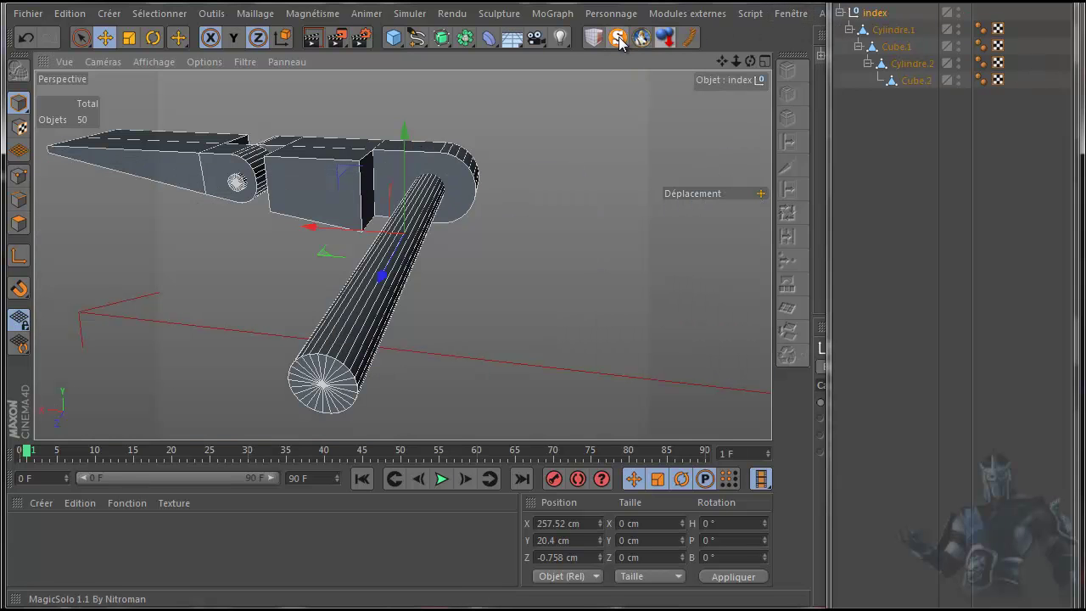
pyautogui.click(908, 80)
pyautogui.moveTo(909, 82); pyautogui.dragTo(879, 192)
pyautogui.click(905, 65)
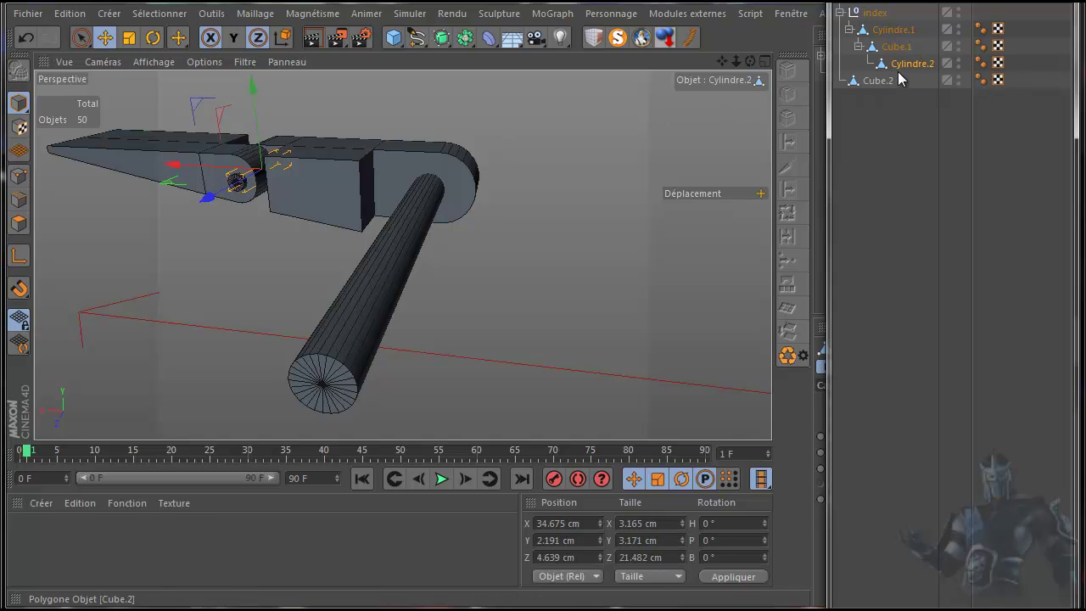
pyautogui.moveTo(911, 65); pyautogui.dragTo(900, 85)
pyautogui.moveTo(883, 98); pyautogui.dragTo(913, 91)
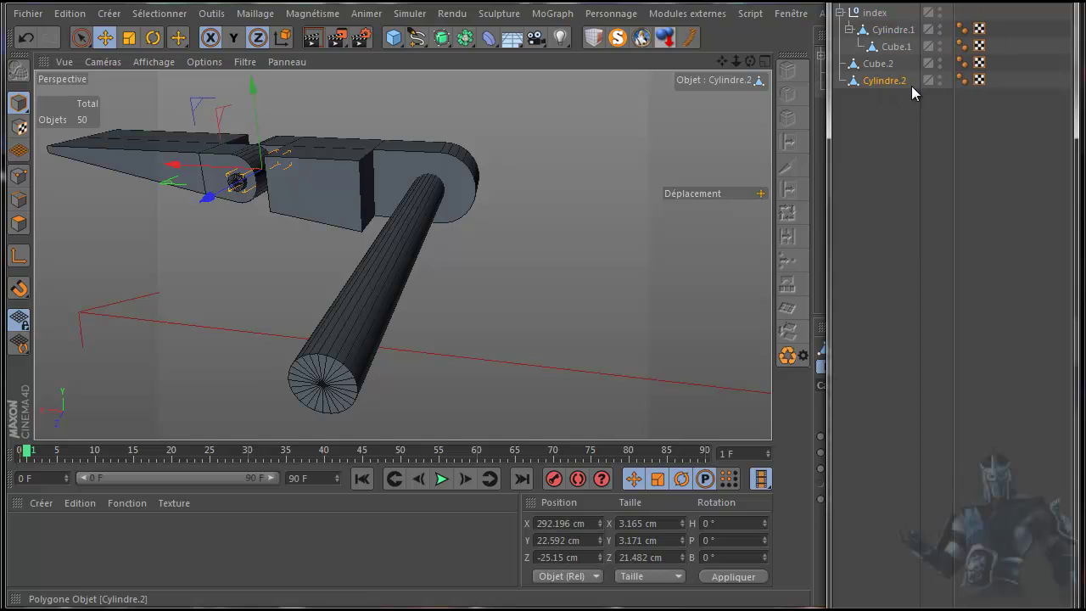
# - Merge Cube.2 and Cylindre.2 into a single object, deleting the originals
pyautogui.keyDown('ctrl'); pyautogui.click(878, 64); pyautogui.keyUp('ctrl')
pyautogui.rightClick(880, 81)
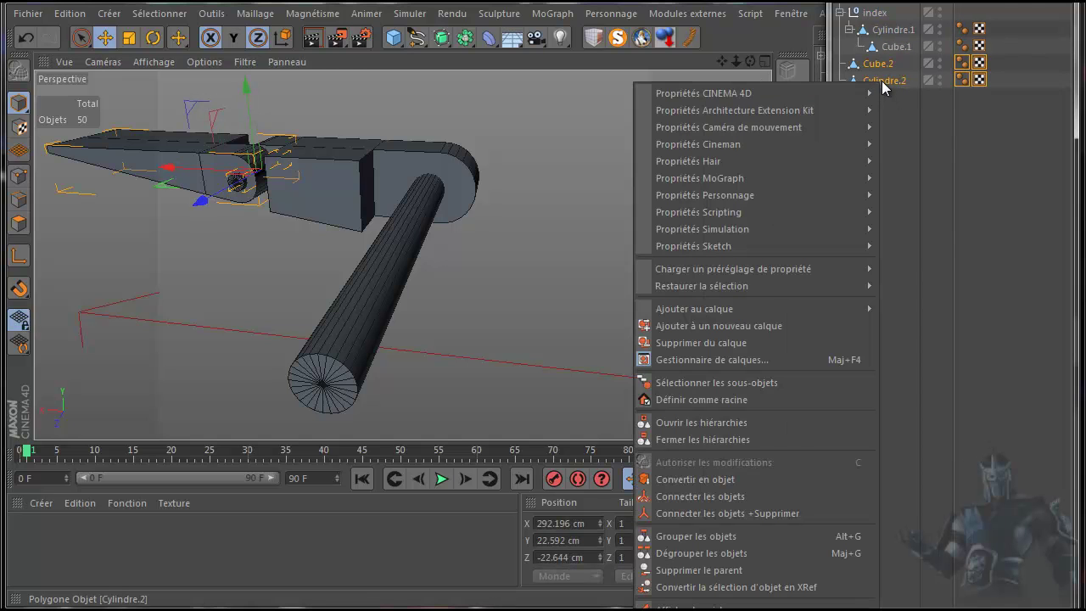
pyautogui.click(792, 512)
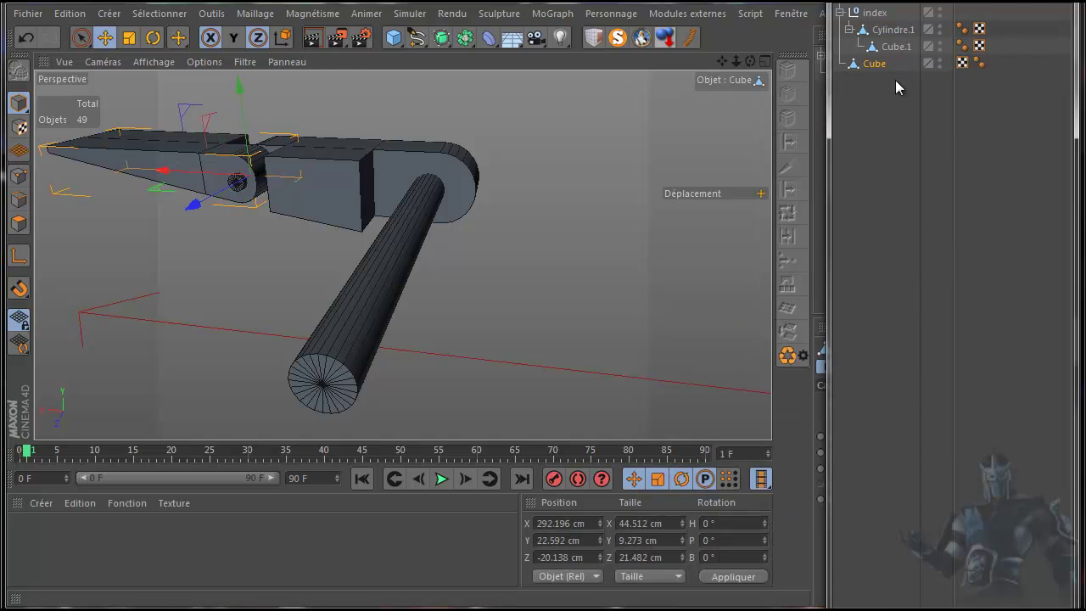
# - Move Cylindre.1 and Cube.1 out of the index null and merge them into one object, deleting the originals
pyautogui.moveTo(889, 49); pyautogui.dragTo(888, 41)
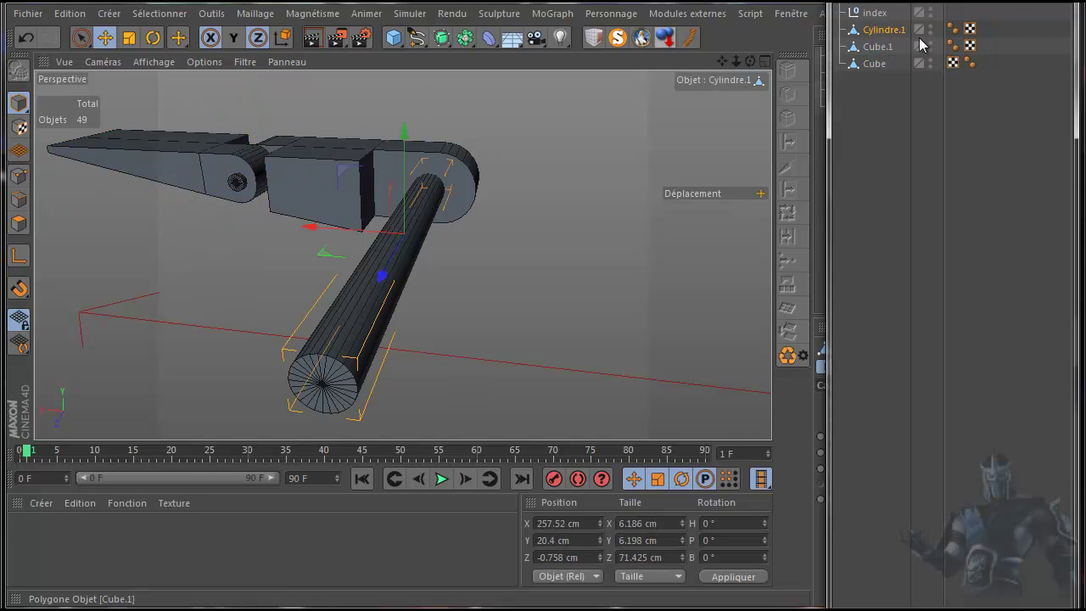
pyautogui.moveTo(994, 24); pyautogui.dragTo(877, 49)
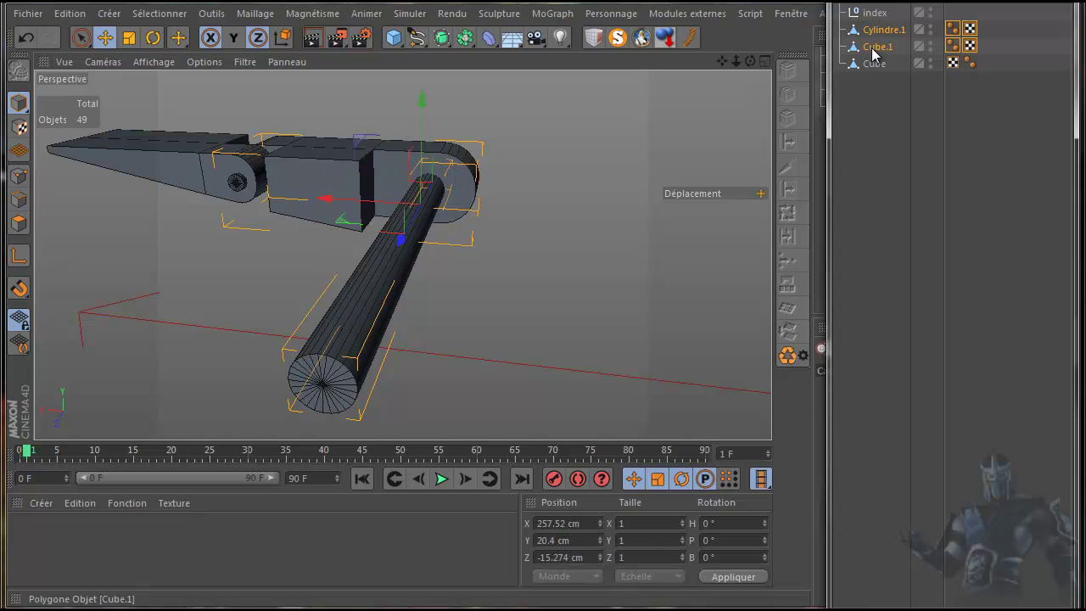
pyautogui.rightClick(877, 47)
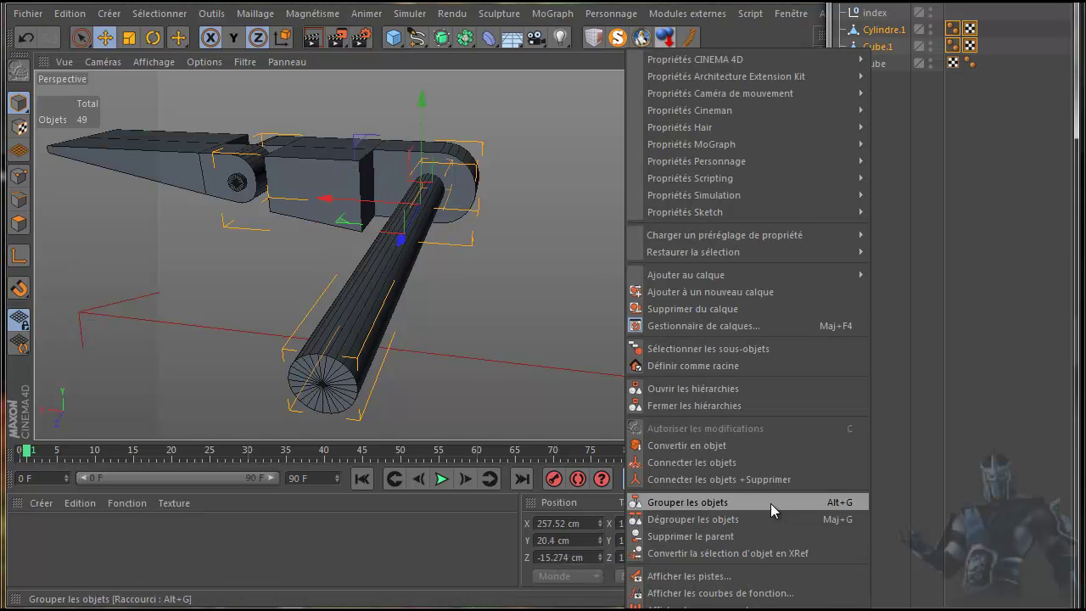
pyautogui.click(771, 478)
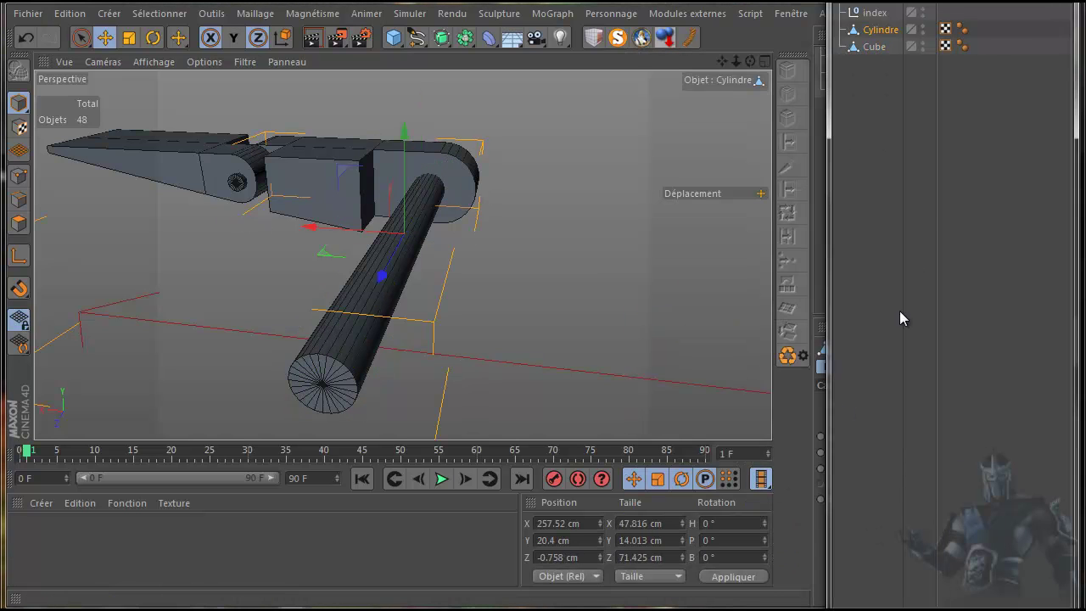
# - Delete the empty index null and make the merged fingertip Cube a child of the merged Cylindre
pyautogui.click(874, 15)
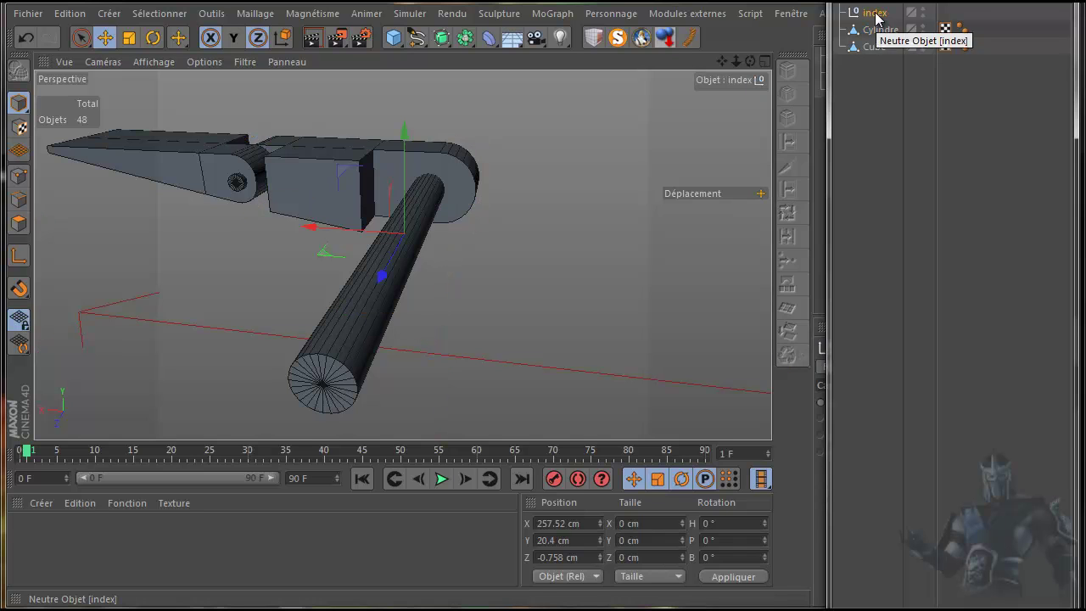
pyautogui.press('Delete')
pyautogui.moveTo(870, 31); pyautogui.dragTo(882, 13)
# - Rename the merged Cylindre object as index.D
pyautogui.doubleClick(882, 13)
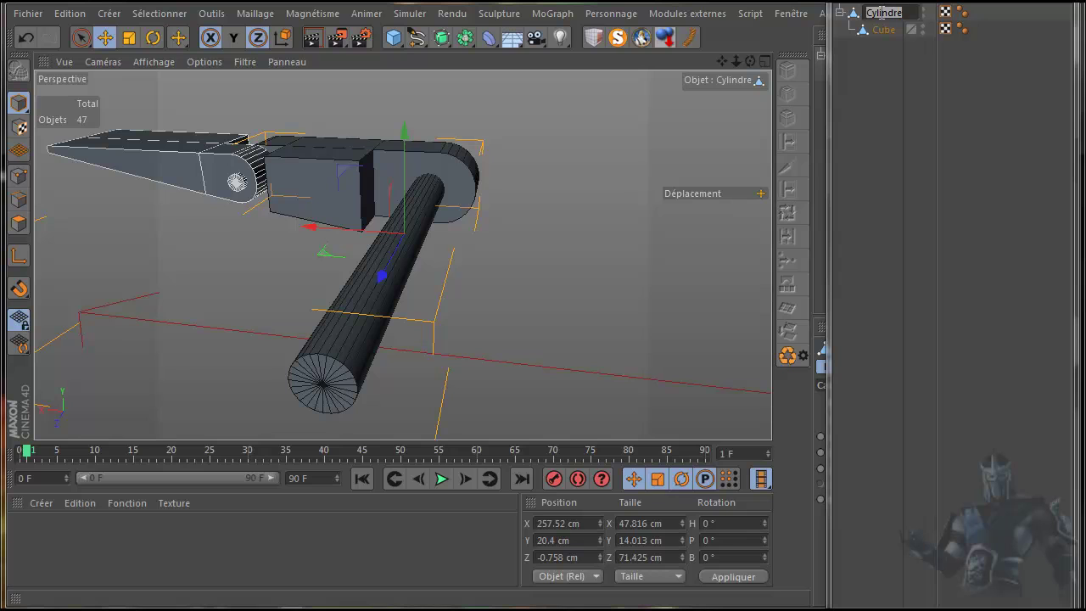
pyautogui.press('BackSpace')
pyautogui.press('Return')
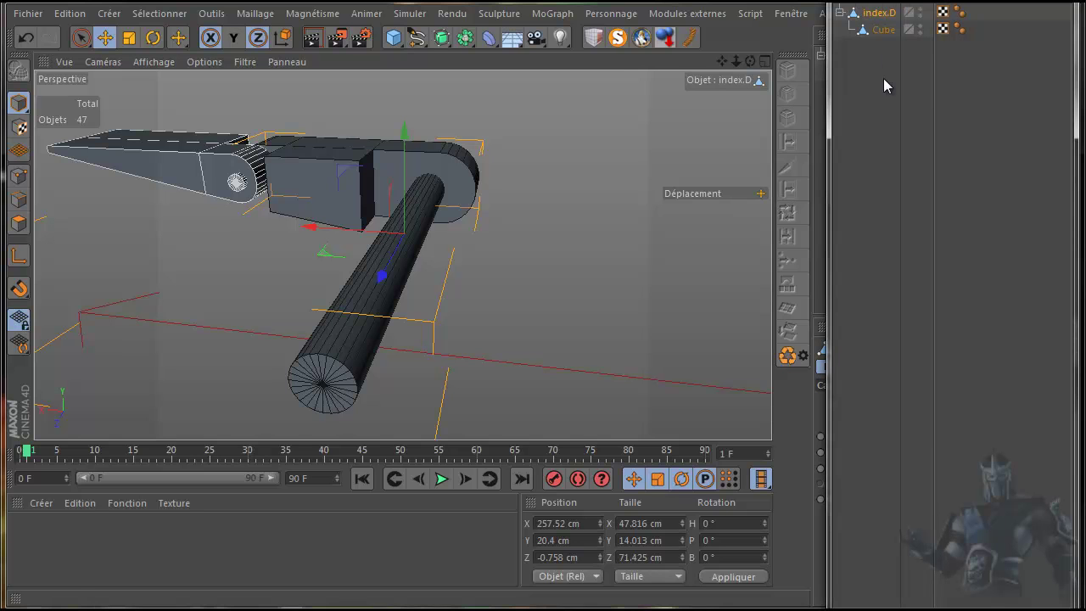
# - Try rotating the index fingertip Cube about its joint in the front view, and undo the rotation
pyautogui.click(882, 31)
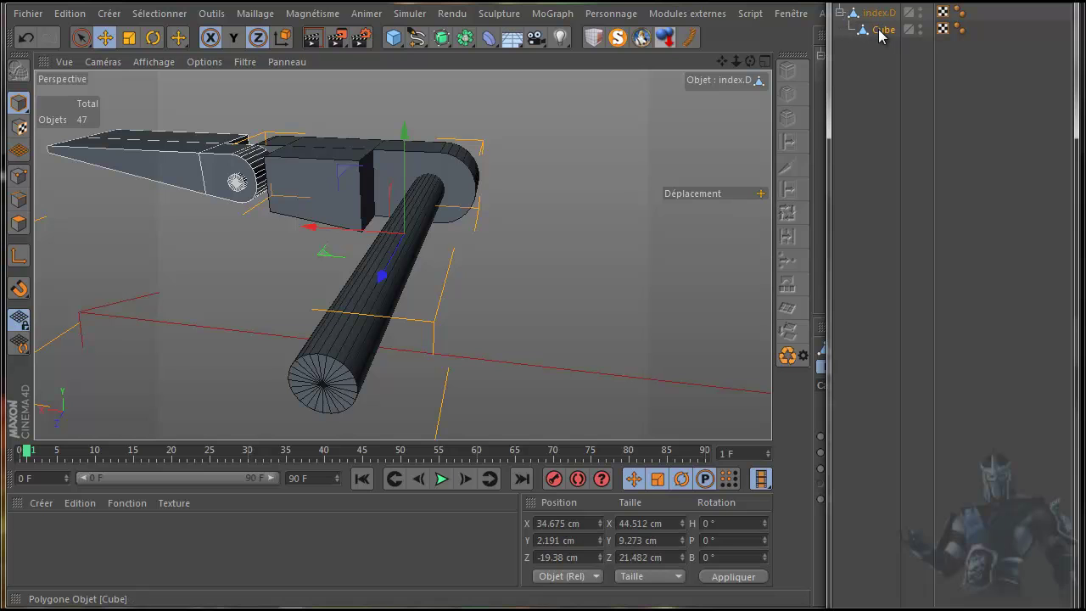
pyautogui.middleClick(488, 234)
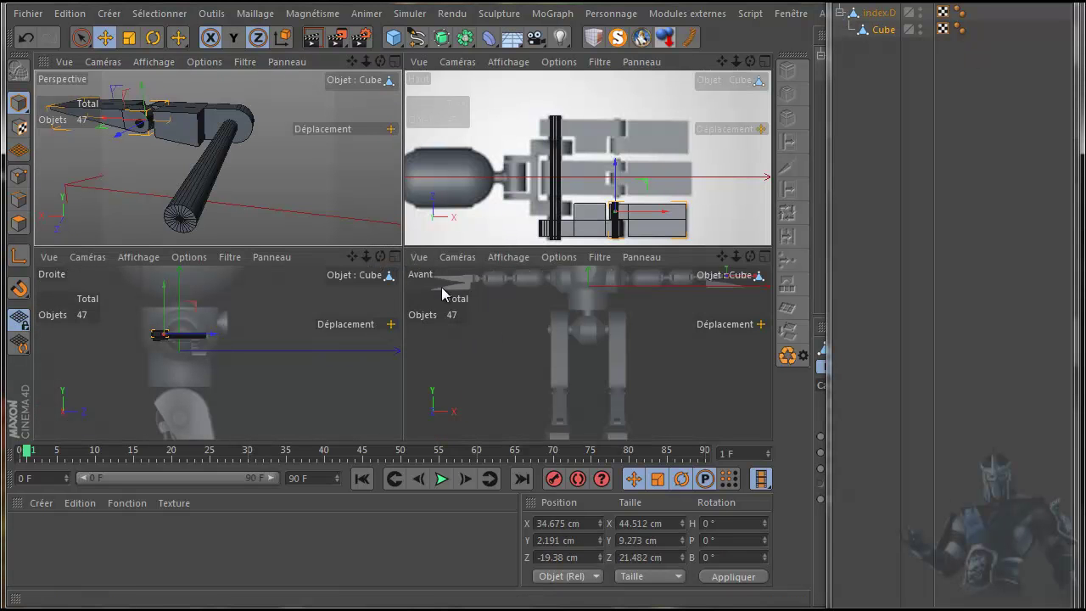
pyautogui.middleClick(668, 348)
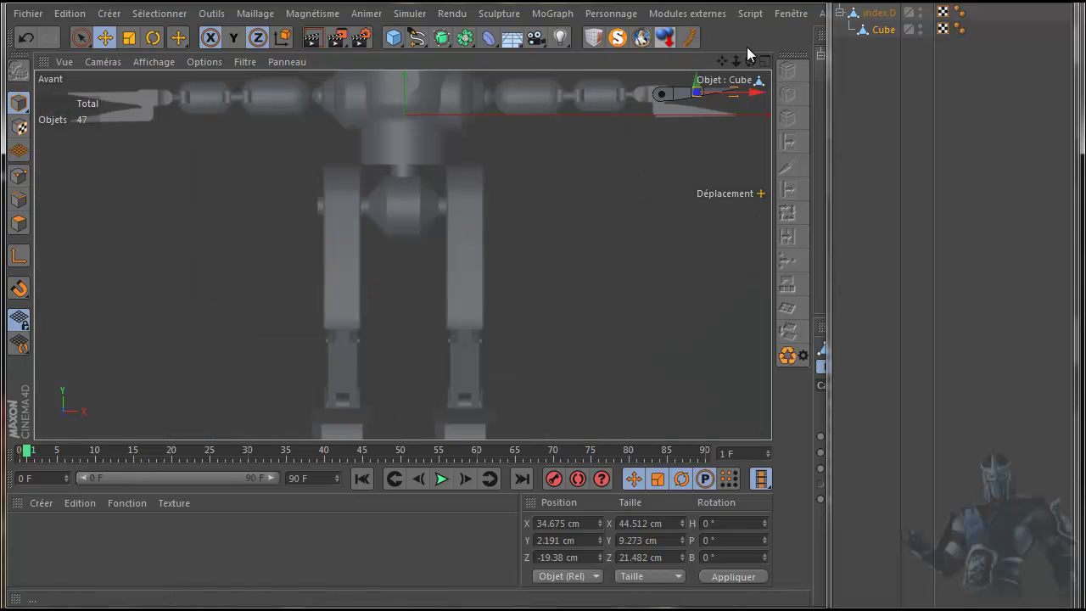
pyautogui.scroll(6, 704, 115)
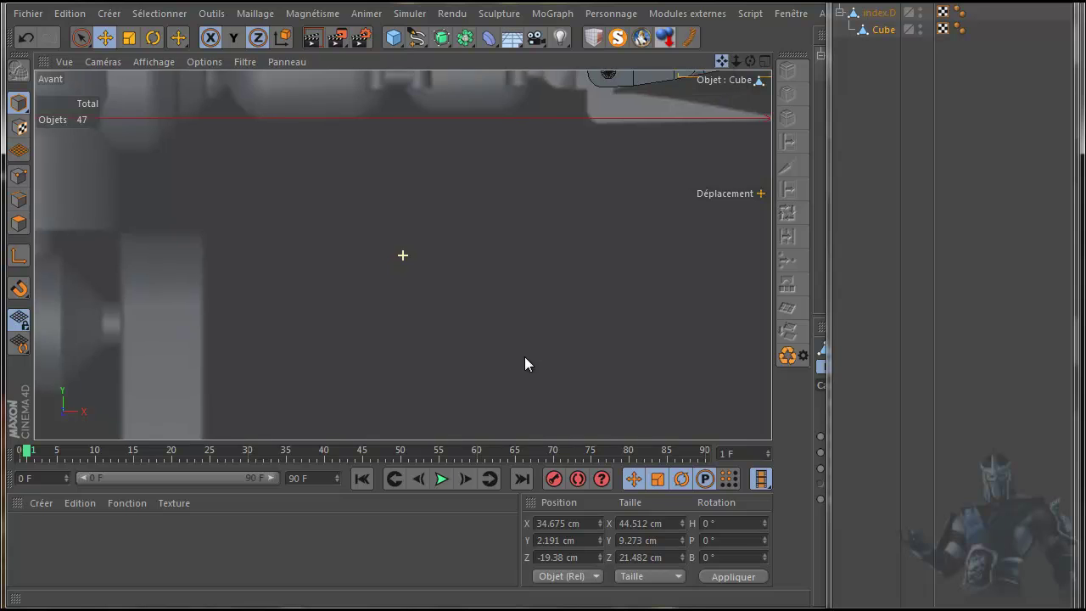
pyautogui.scroll(-5, 542, 343)
pyautogui.scroll(4, 655, 157)
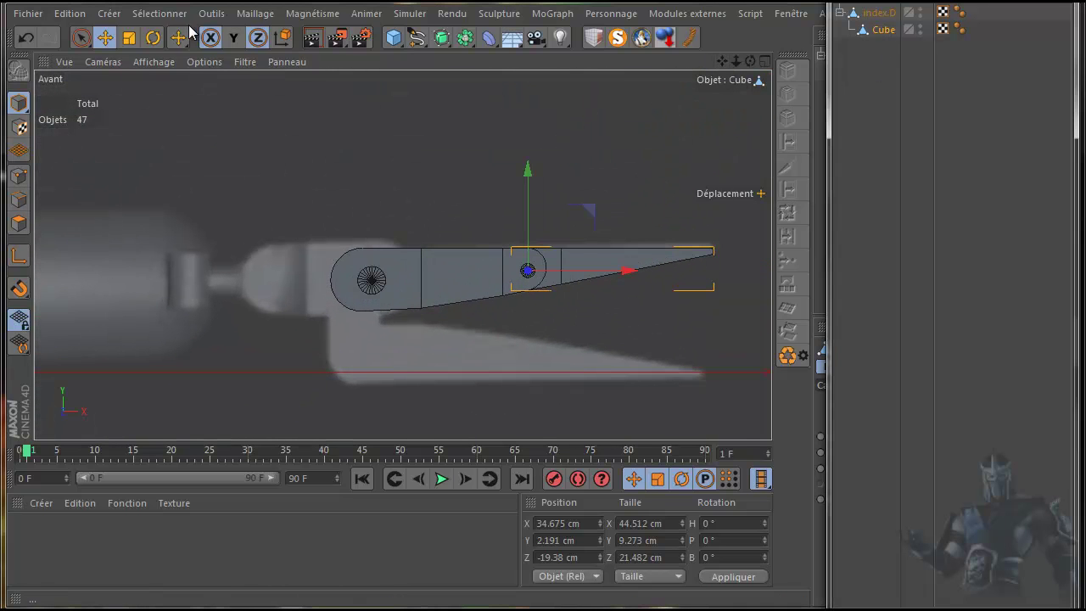
pyautogui.click(153, 38)
pyautogui.moveTo(581, 238)
pyautogui.mouseDown()
pyautogui.moveTo(588, 285)
pyautogui.moveTo(593, 246)
pyautogui.moveTo(582, 226)
pyautogui.mouseUp()
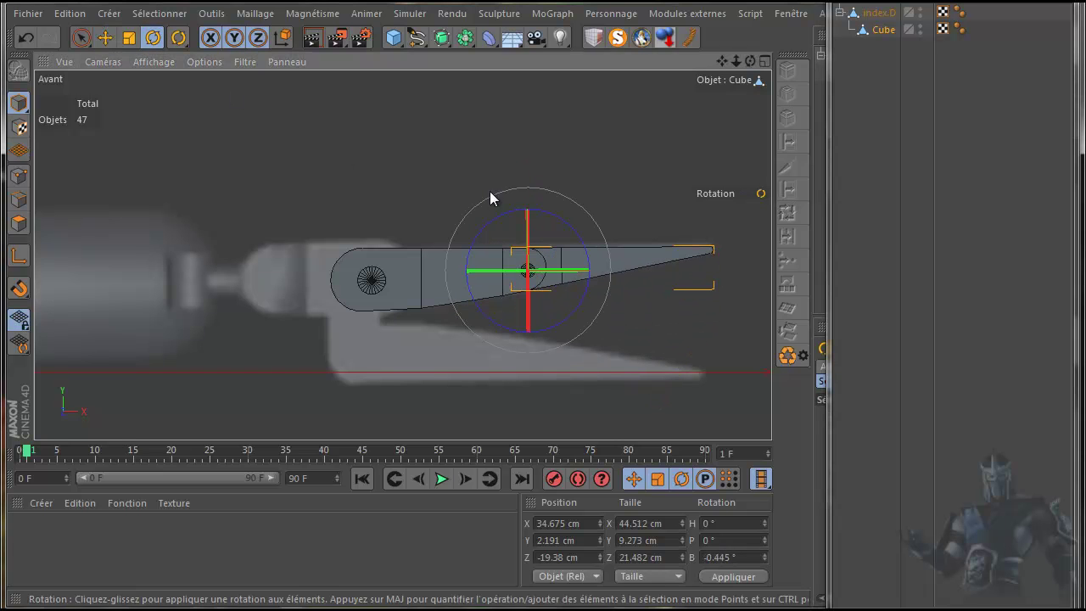
pyautogui.click(24, 35)
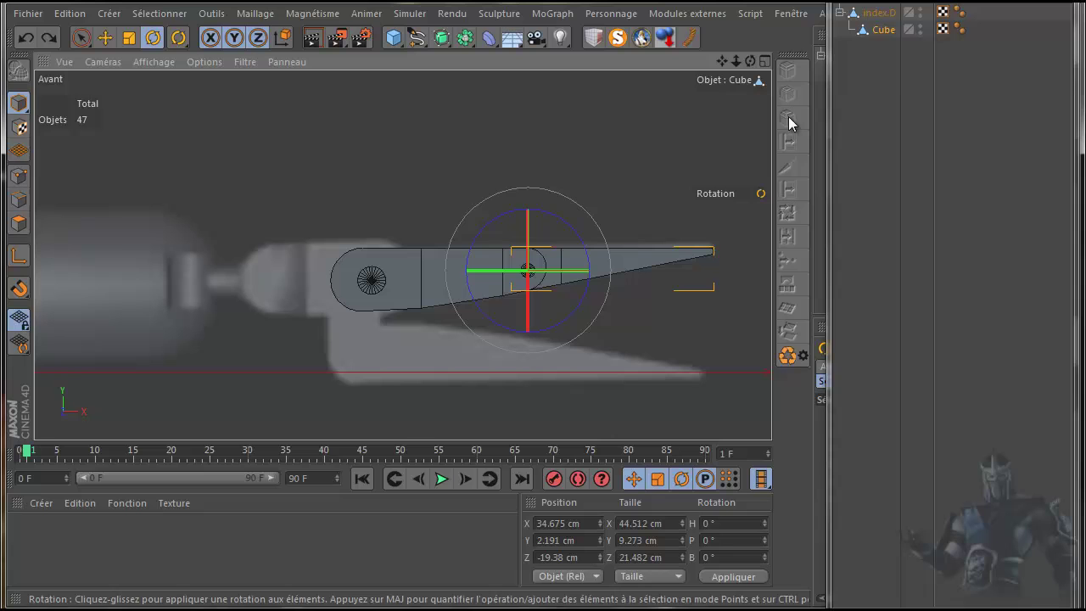
# - Try rotating the whole index.D finger about its base joint, and undo the rotation
pyautogui.click(878, 13)
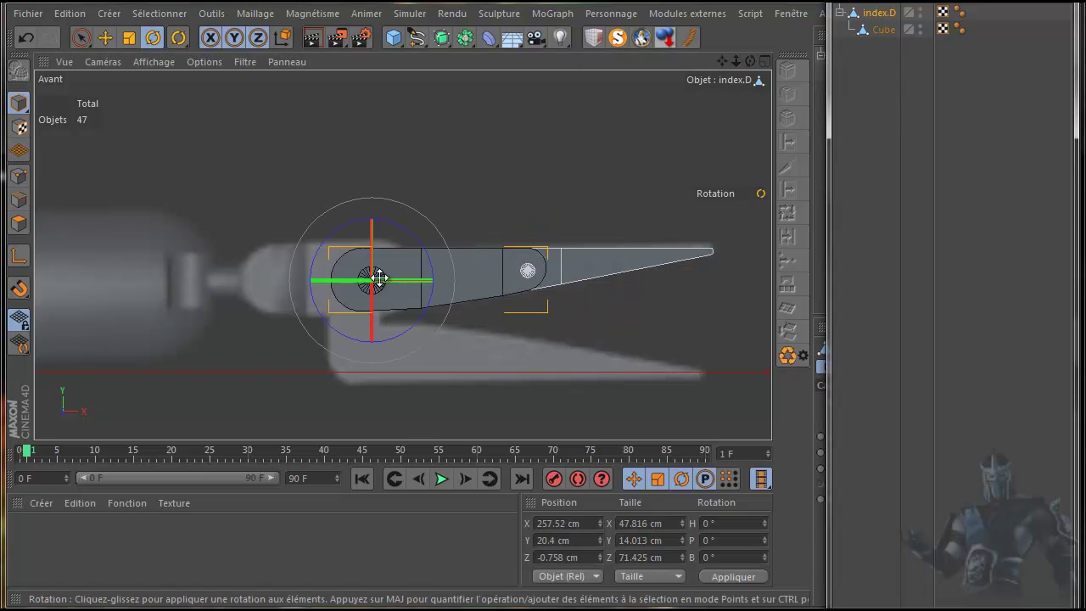
pyautogui.moveTo(416, 238)
pyautogui.mouseDown()
pyautogui.moveTo(425, 272)
pyautogui.moveTo(414, 216)
pyautogui.mouseUp()
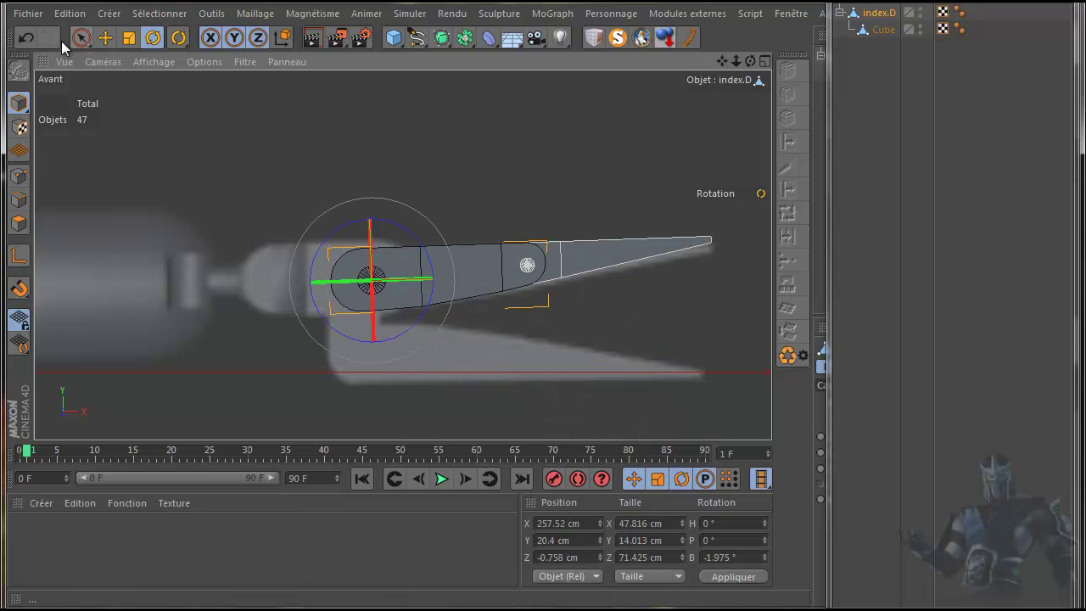
pyautogui.click(25, 38)
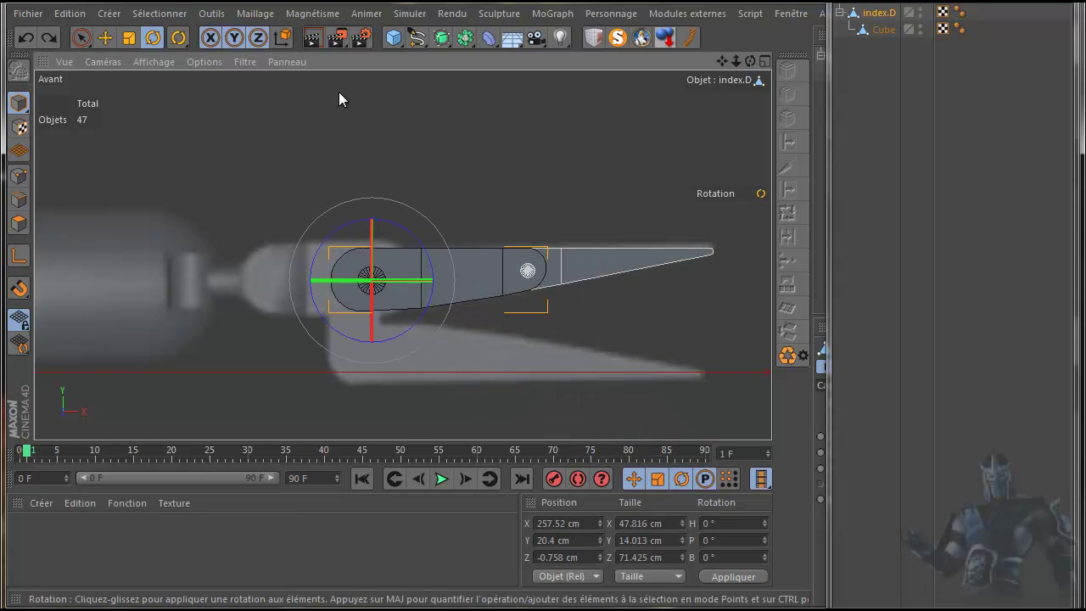
# - Collapse index.D, display the whole model again and check the rotation axes of pouce.D and its Cube
pyautogui.click(839, 13)
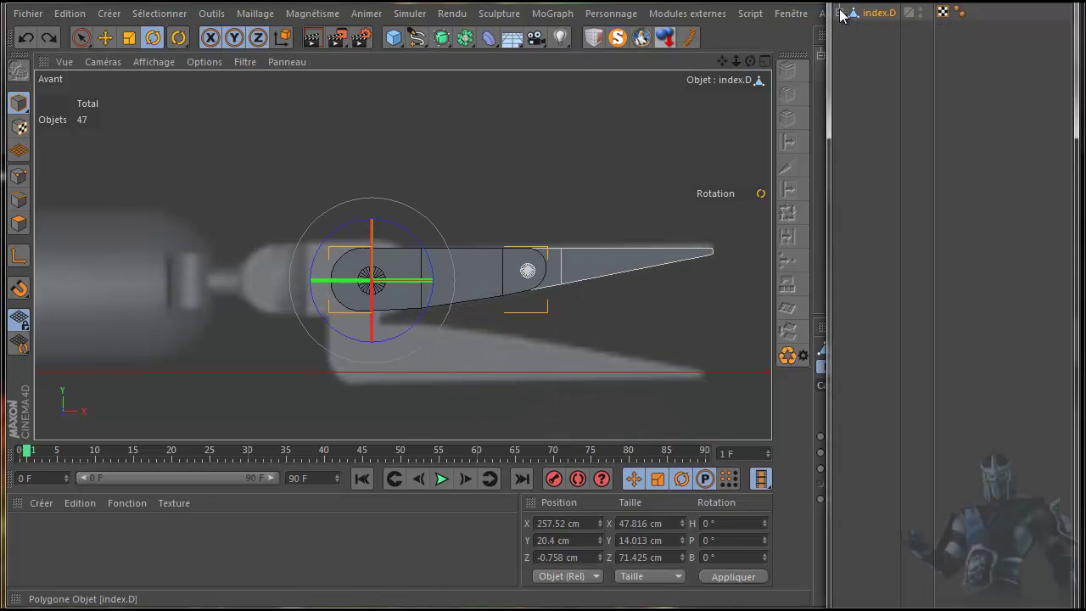
pyautogui.click(618, 37)
pyautogui.click(874, 48)
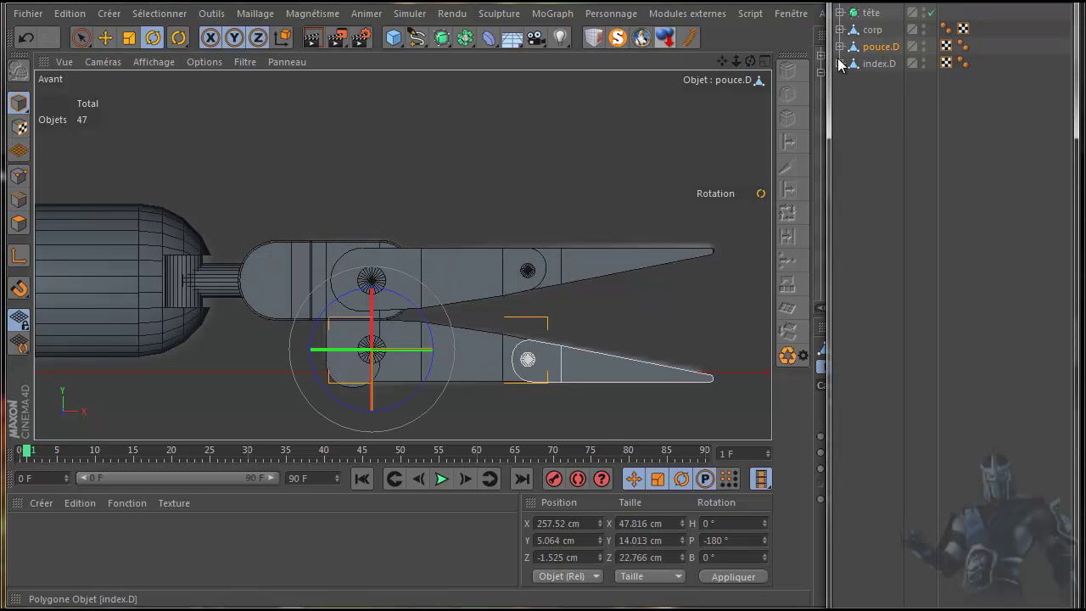
pyautogui.click(839, 46)
pyautogui.click(882, 62)
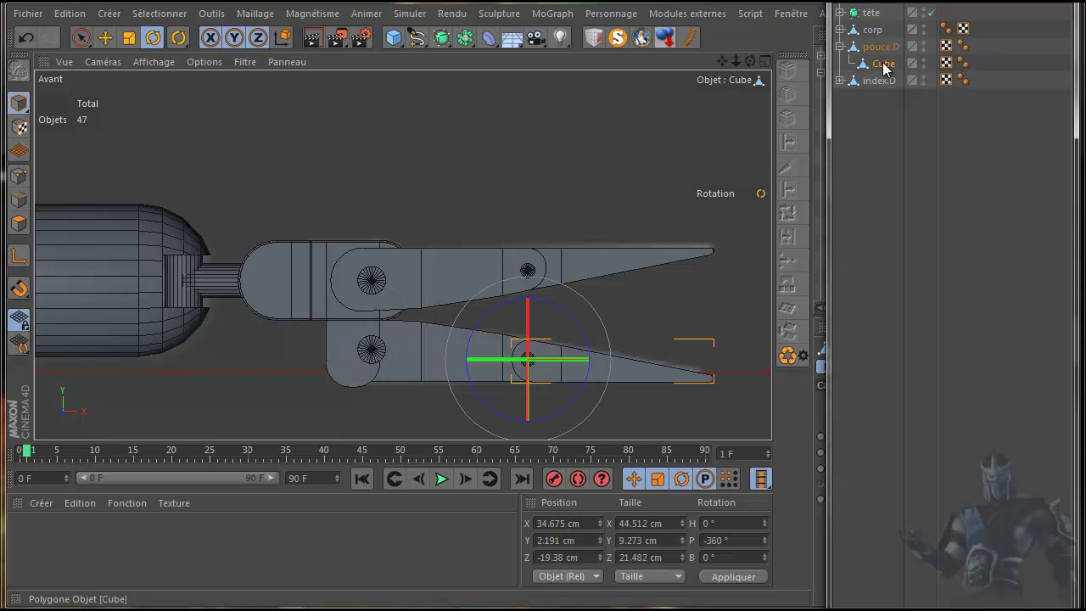
pyautogui.click(839, 45)
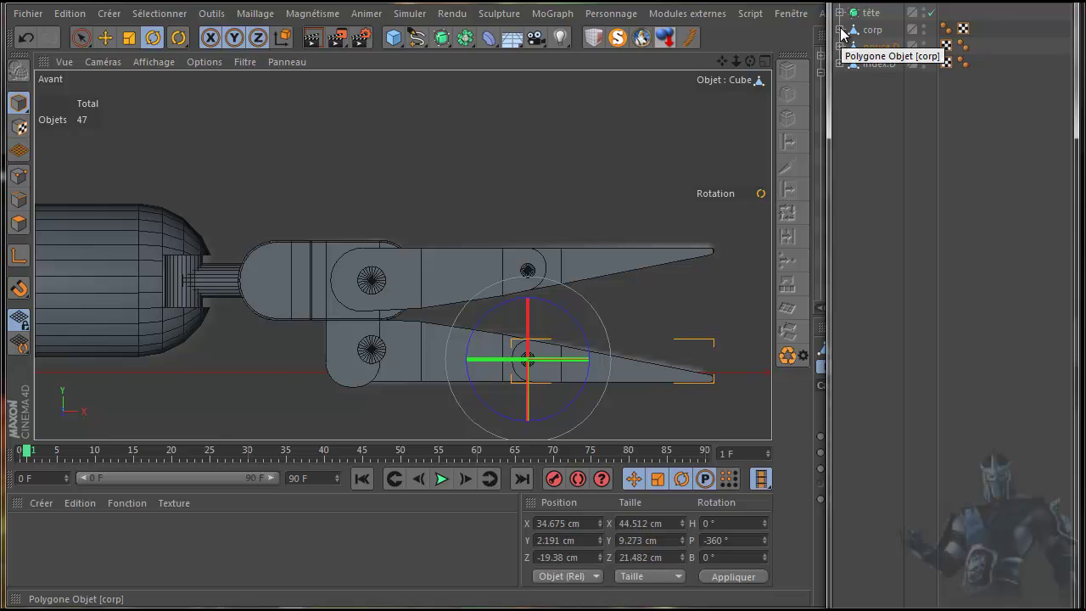
# - Expand corp and move the oriculaire finger out of the hand hierarchy to the root level
pyautogui.click(839, 30)
pyautogui.click(925, 320)
pyautogui.moveTo(898, 325); pyautogui.dragTo(891, 333)
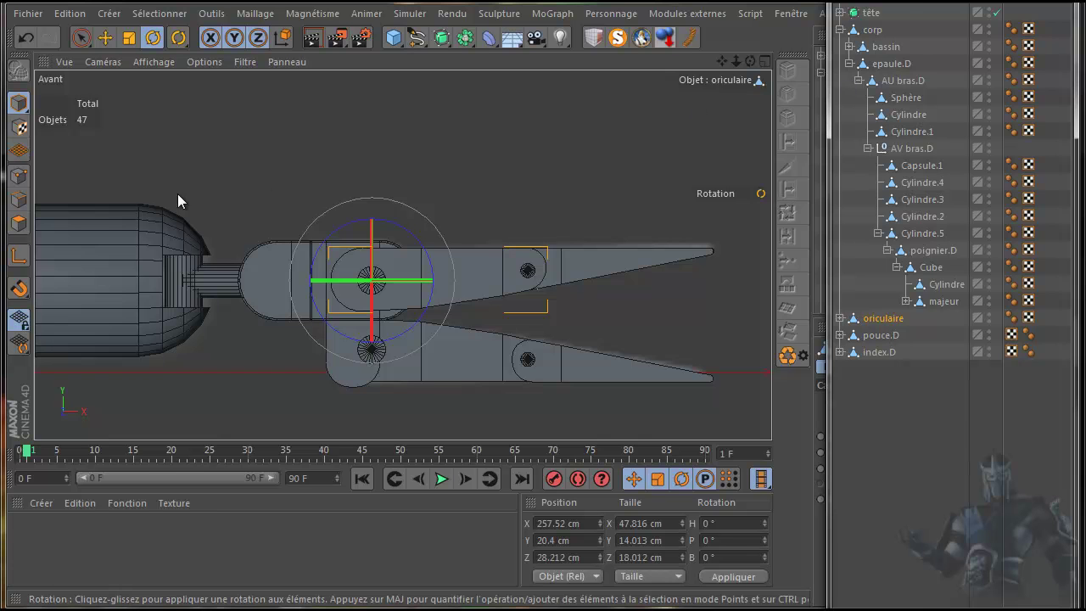
# - Isolate the oriculaire finger, expand its hierarchy down to Cylindre.2 and inspect it in the perspective view
pyautogui.click(618, 37)
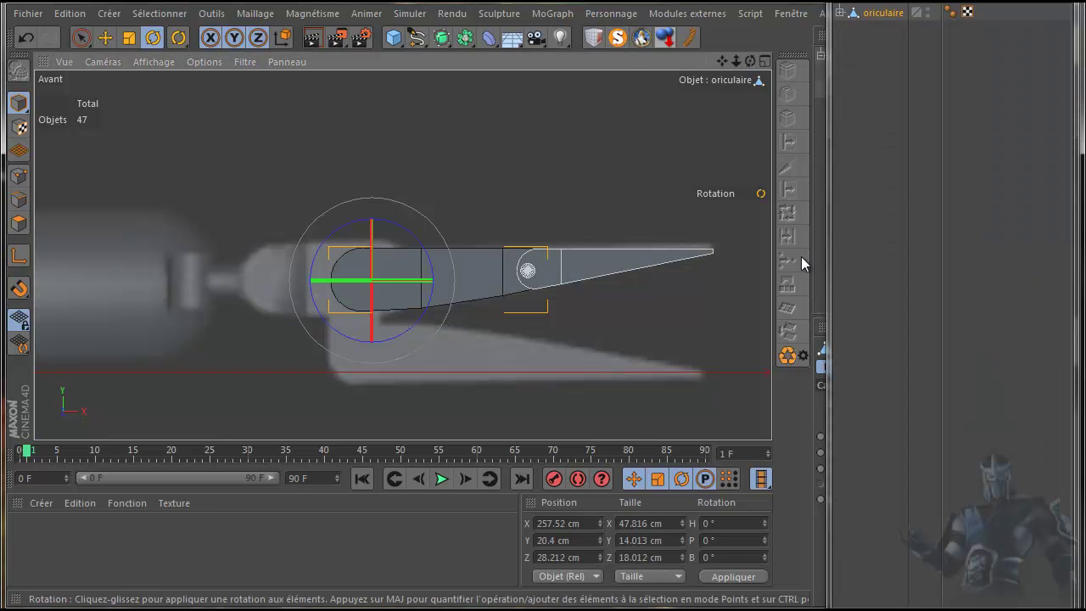
pyautogui.click(839, 12)
pyautogui.click(847, 29)
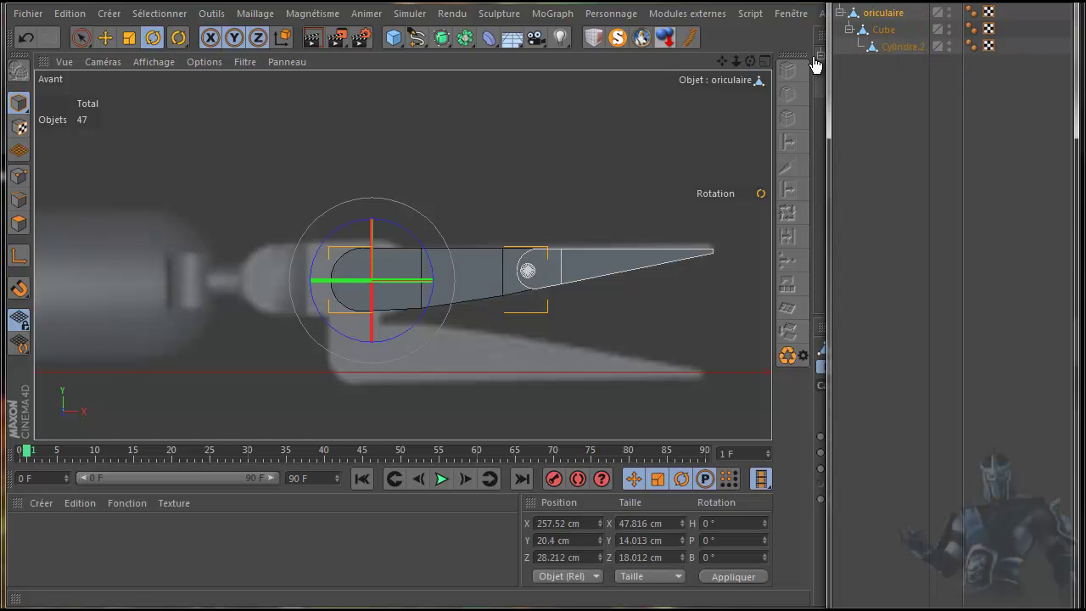
pyautogui.middleClick(460, 165)
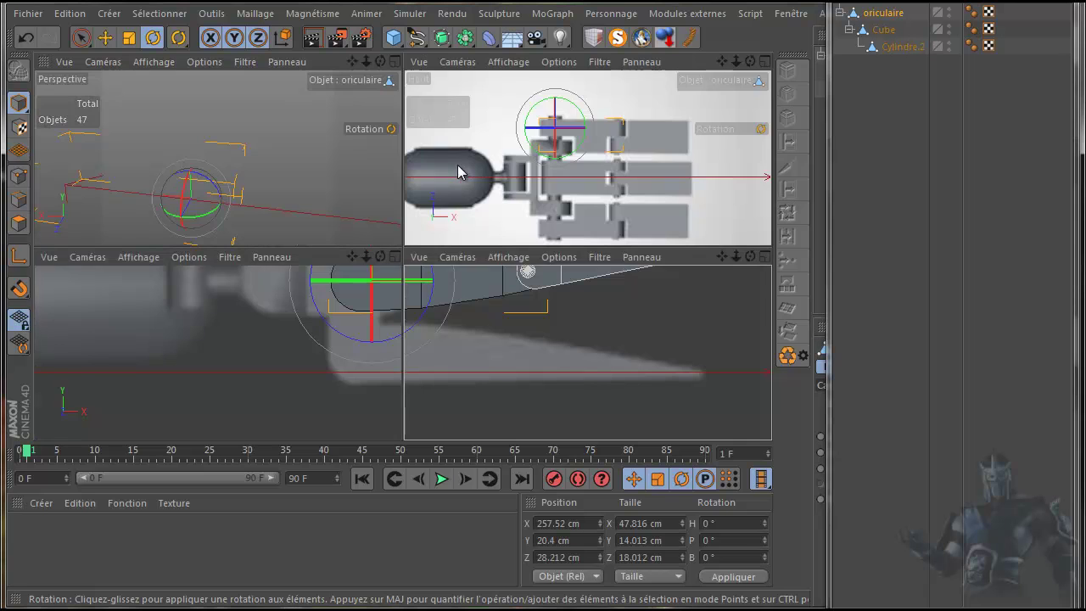
pyautogui.middleClick(315, 189)
pyautogui.keyDown('alt'); pyautogui.moveTo(325, 188); pyautogui.dragTo(442, 206); pyautogui.keyUp('alt')
pyautogui.moveTo(750, 61); pyautogui.dragTo(544, 336)
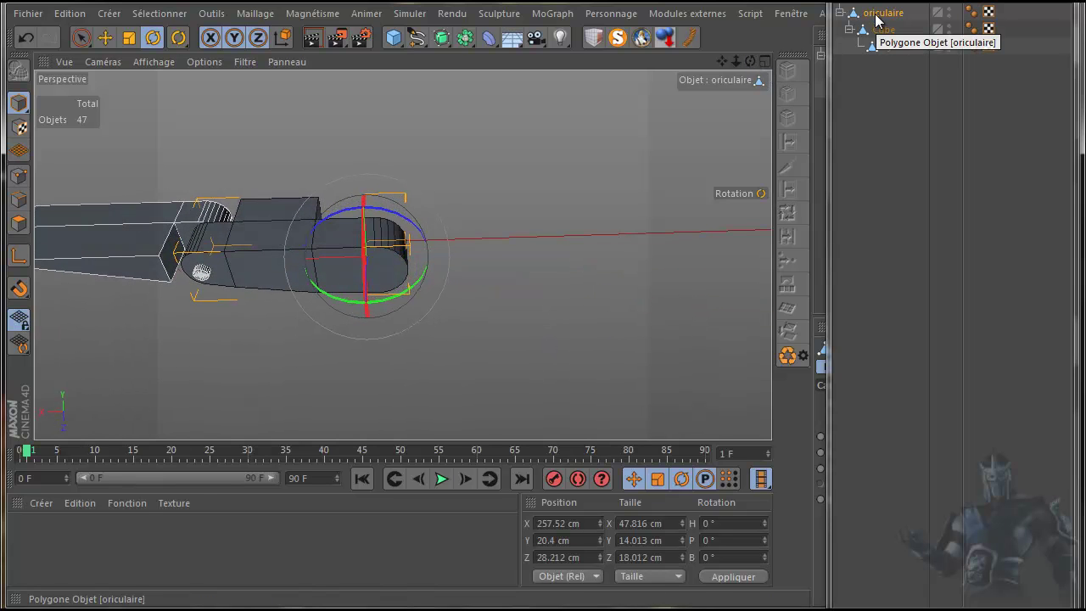
# - Display the whole model again and isolate index.D instead of the oriculaire finger
pyautogui.click(617, 39)
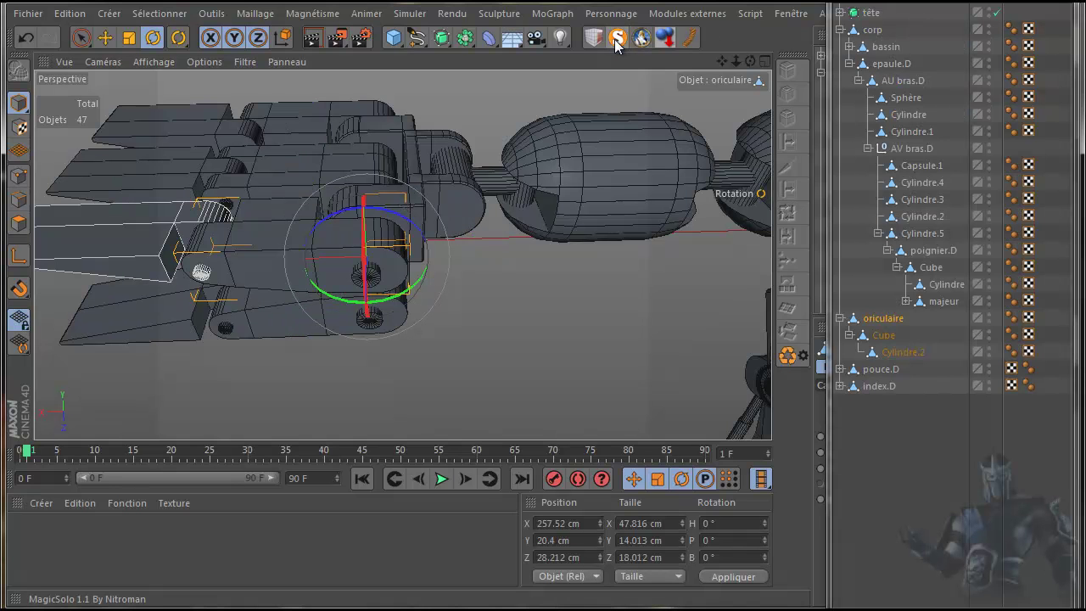
pyautogui.click(869, 386)
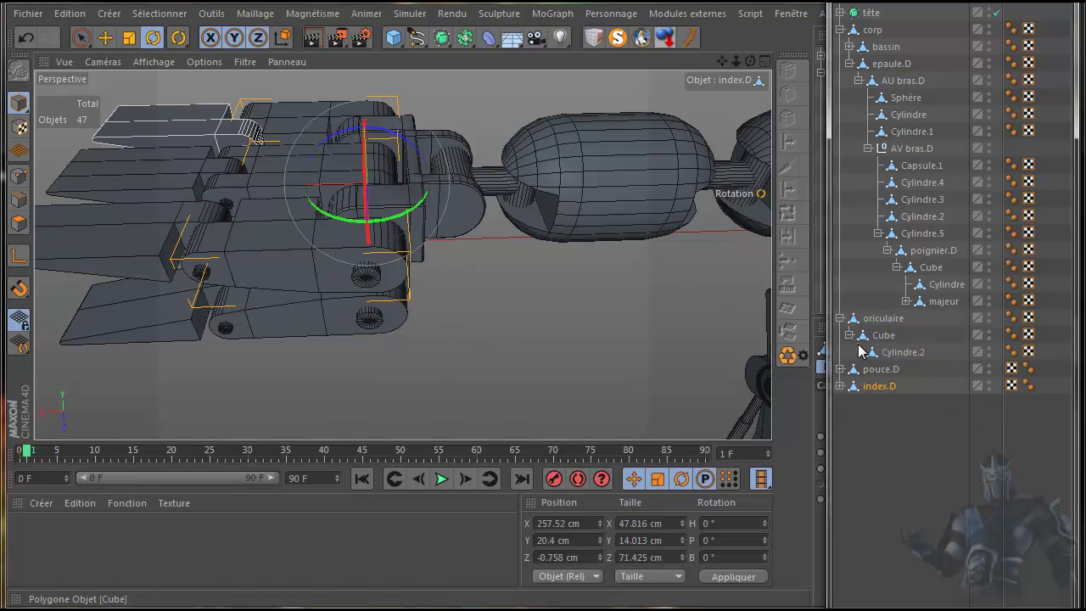
pyautogui.click(617, 38)
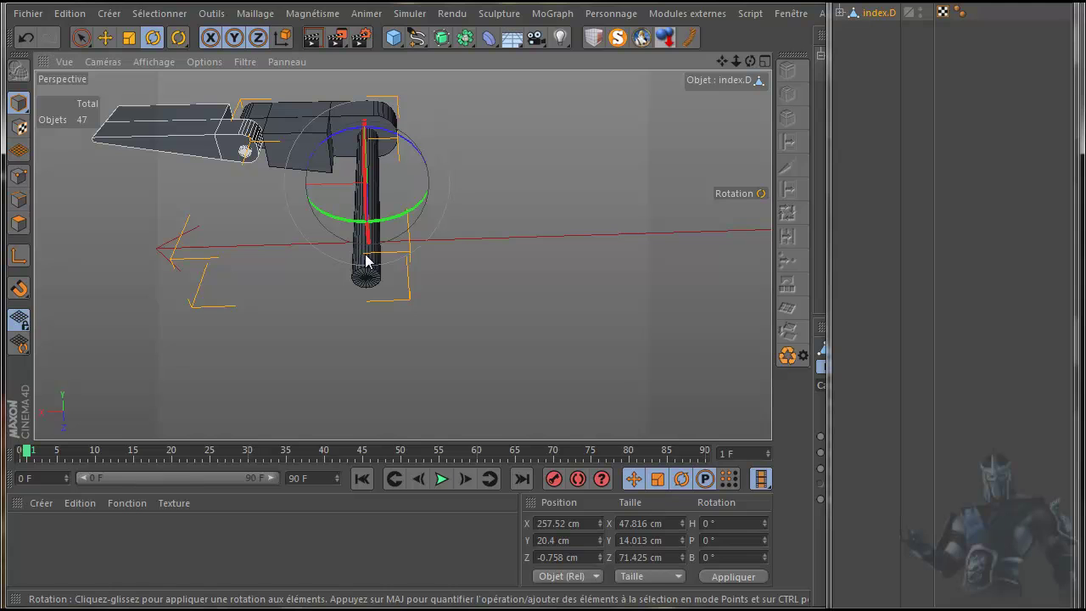
# - Display the whole model again and isolate the oriculaire finger instead of index.D
pyautogui.click(617, 40)
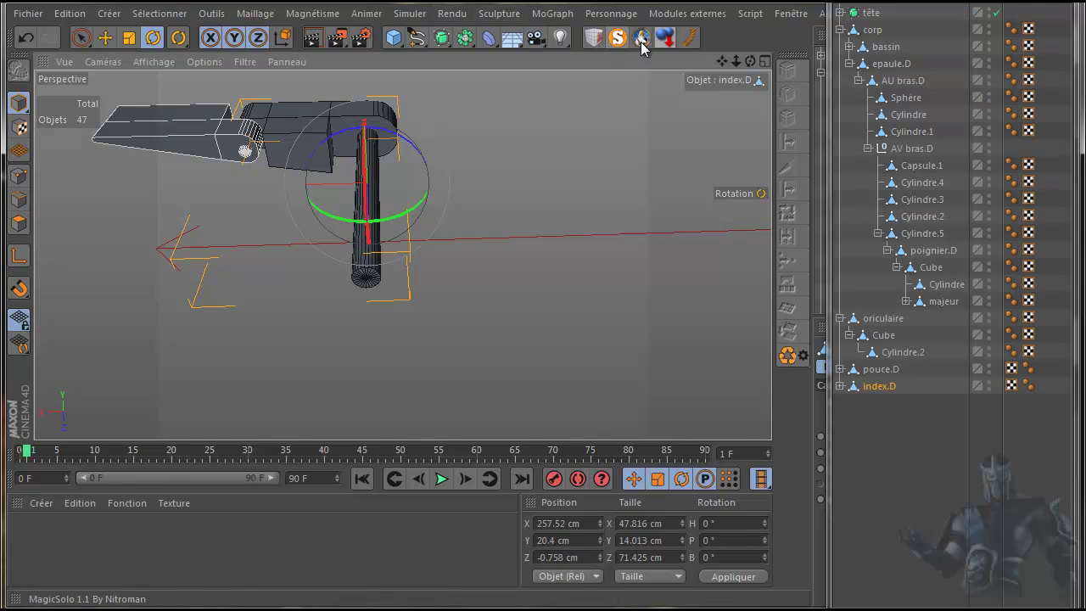
pyautogui.click(882, 320)
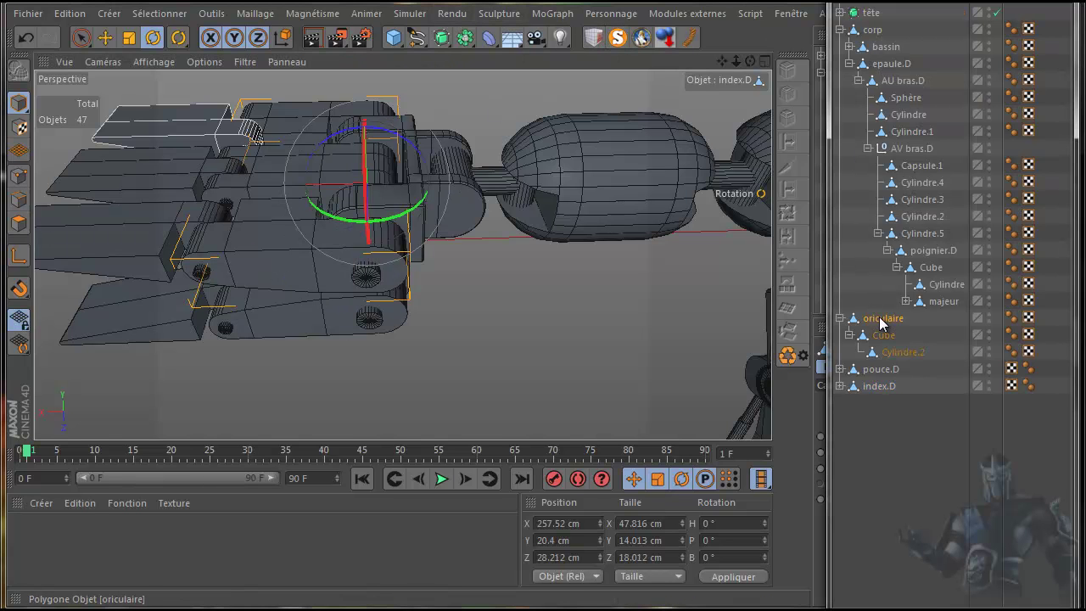
pyautogui.click(619, 39)
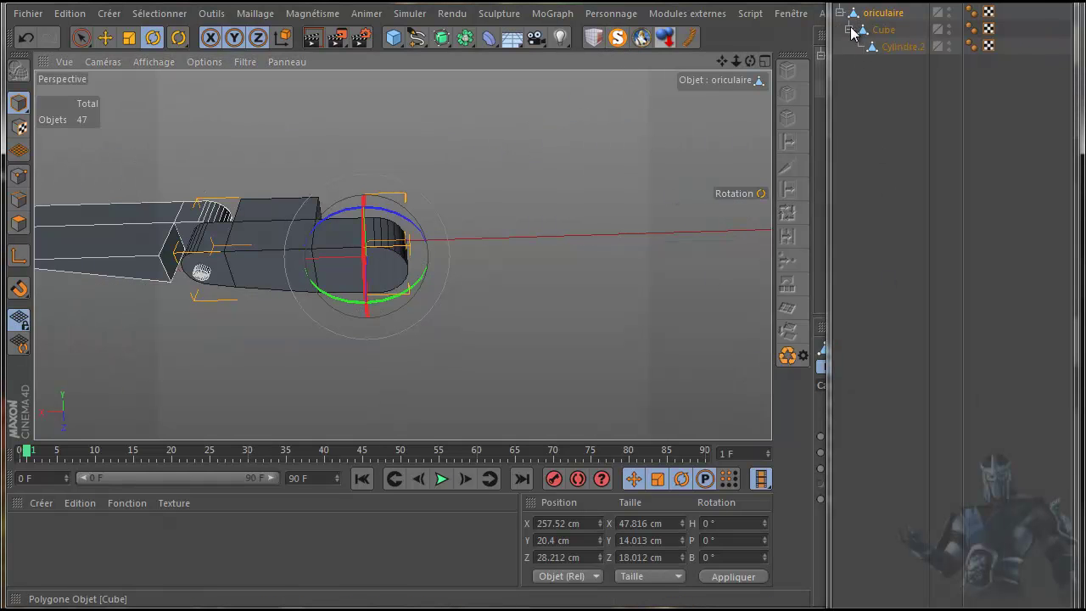
# - Move Cube and Cylindre.2 out of the oriculaire hierarchy to the same level as oriculaire
pyautogui.click(882, 30)
pyautogui.click(895, 46)
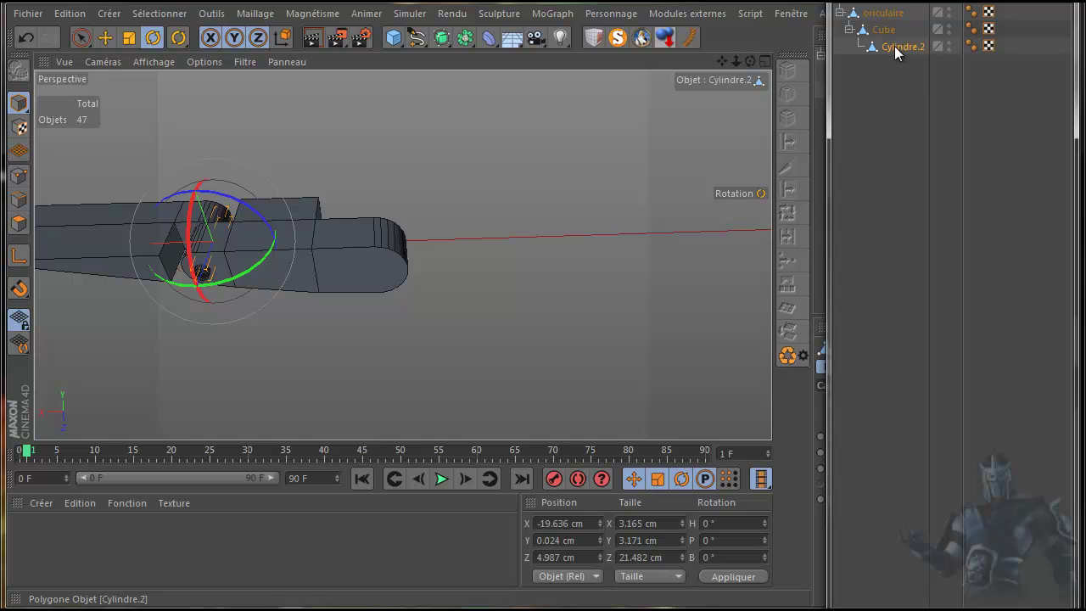
pyautogui.moveTo(894, 46); pyautogui.dragTo(872, 41)
# - Merge Cube and Cylindre.2 into one object, deleting the originals, and parent the result under oriculaire
pyautogui.click(876, 31)
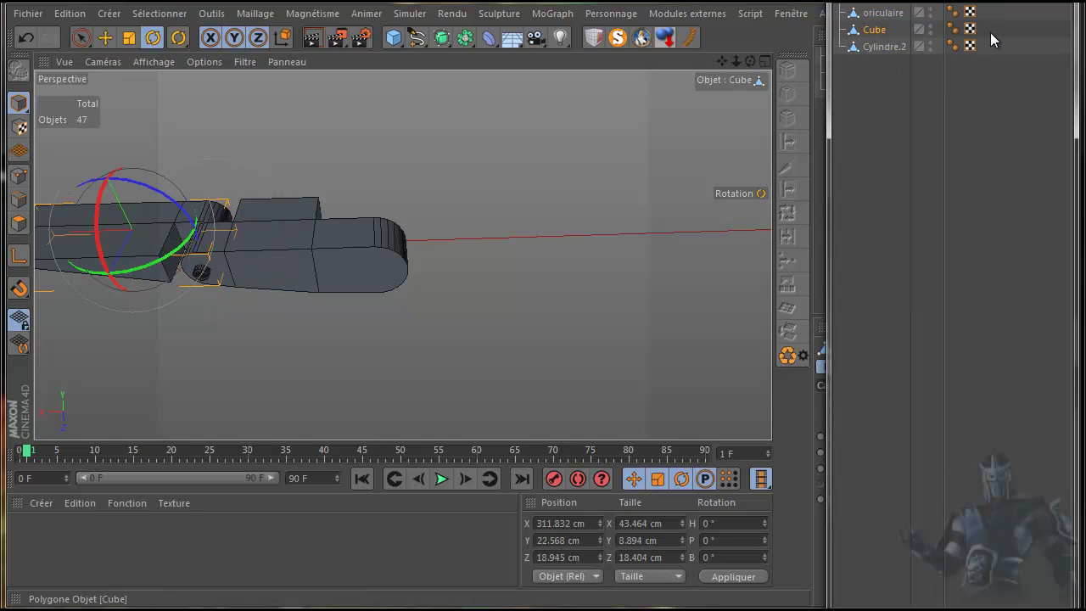
pyautogui.click(883, 48)
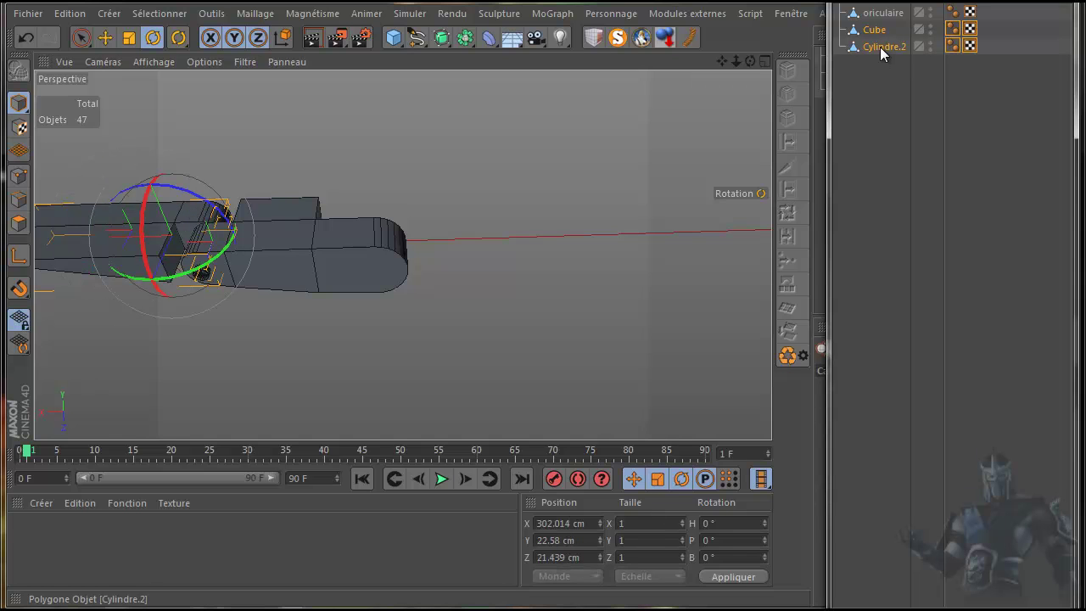
pyautogui.rightClick(880, 47)
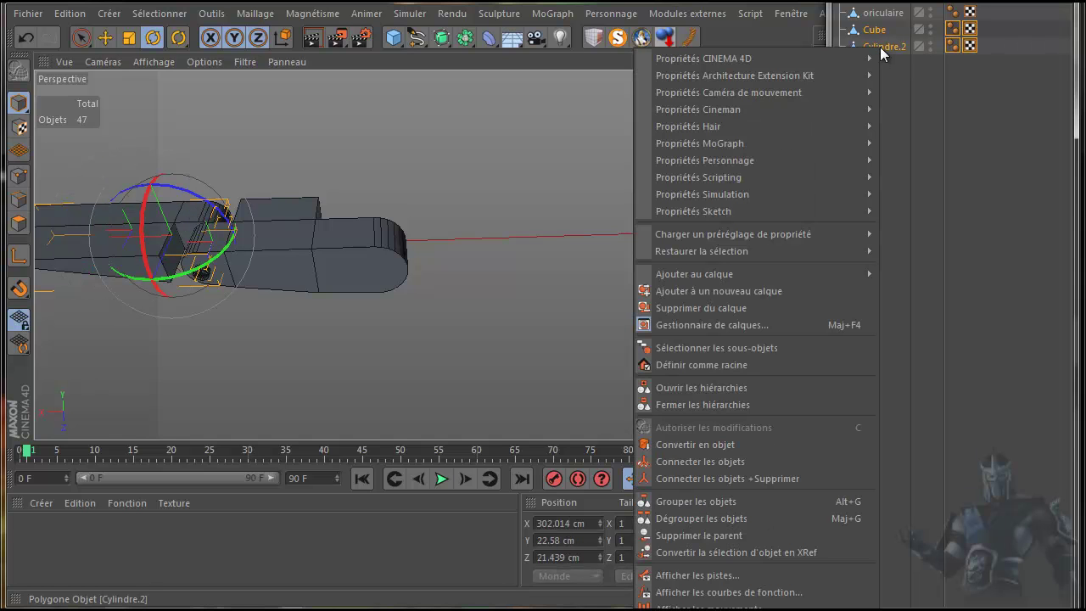
pyautogui.click(729, 478)
pyautogui.moveTo(876, 31); pyautogui.dragTo(887, 16)
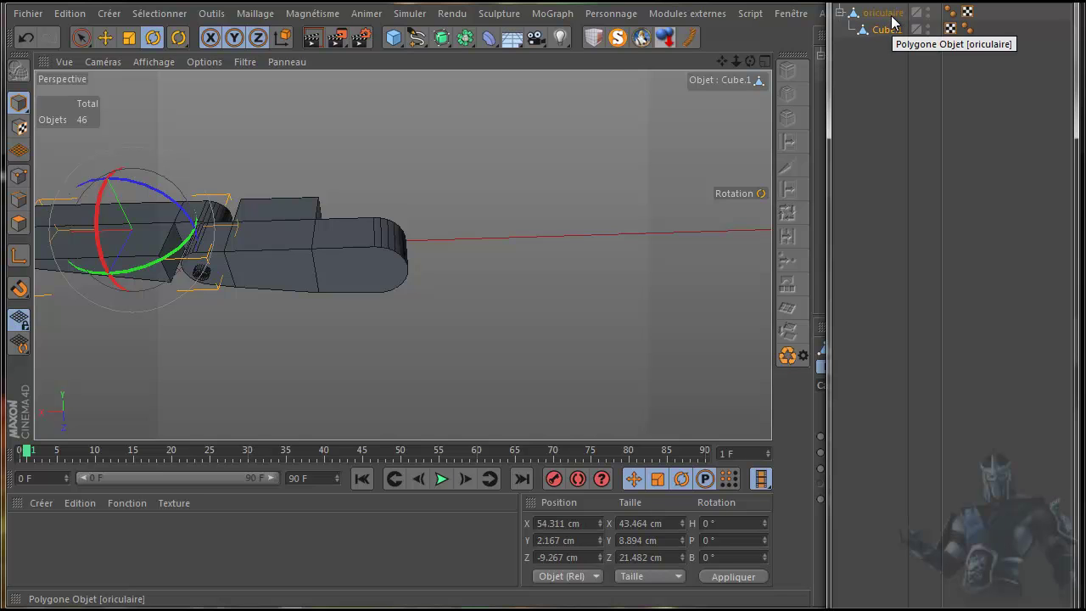
# - Rename oriculaire as oriculaire.D
pyautogui.doubleClick(887, 14)
pyautogui.click(911, 13)
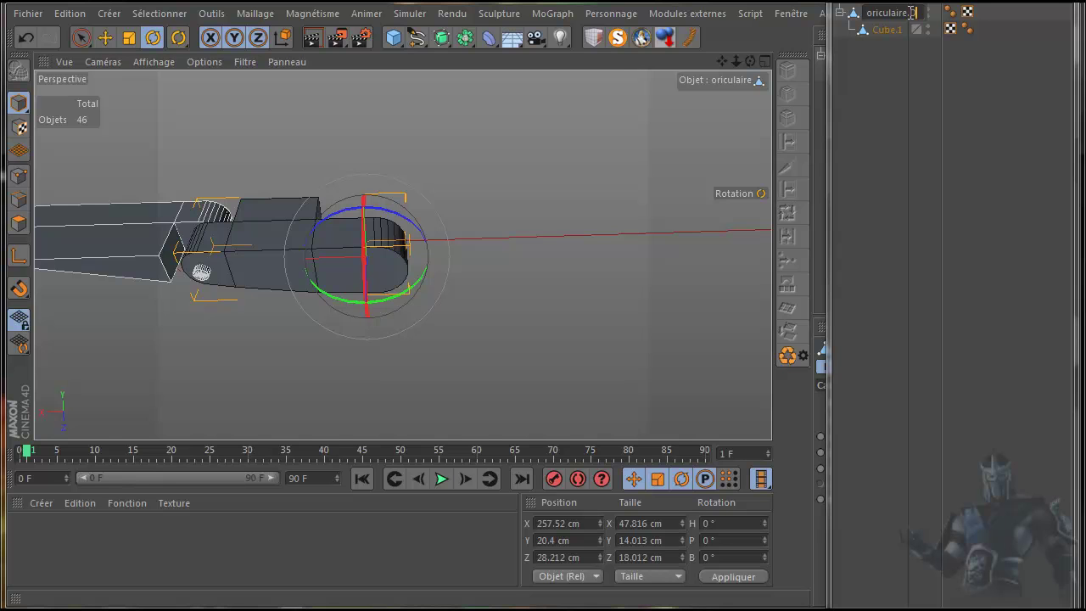
pyautogui.press('Return')
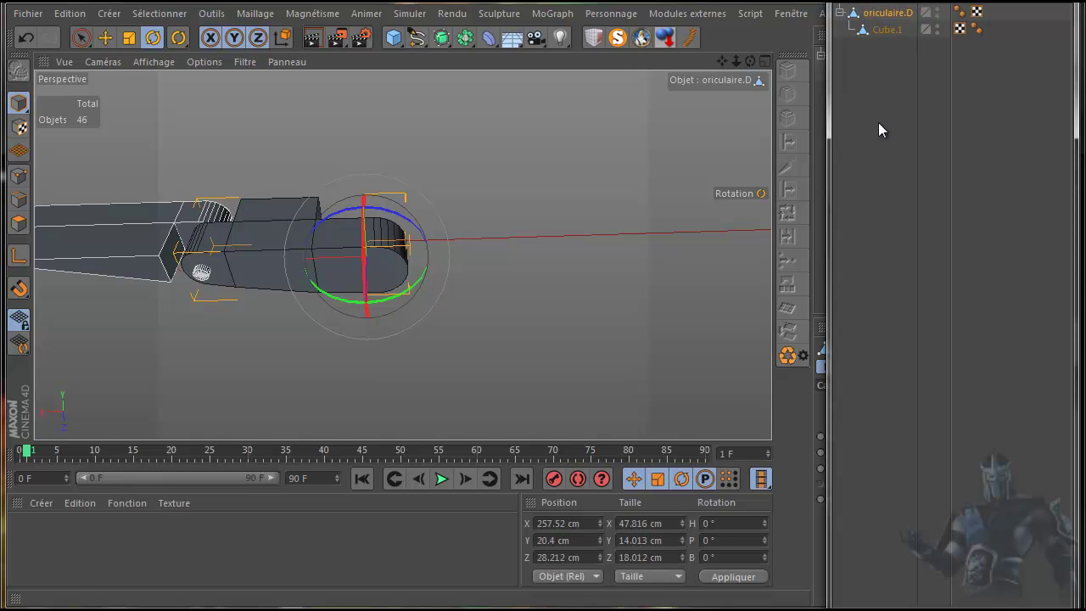
# - Maximize the front view, test the rotation of the fingertip Cube.1 around its current axis and undo the trial
pyautogui.middleClick(633, 332)
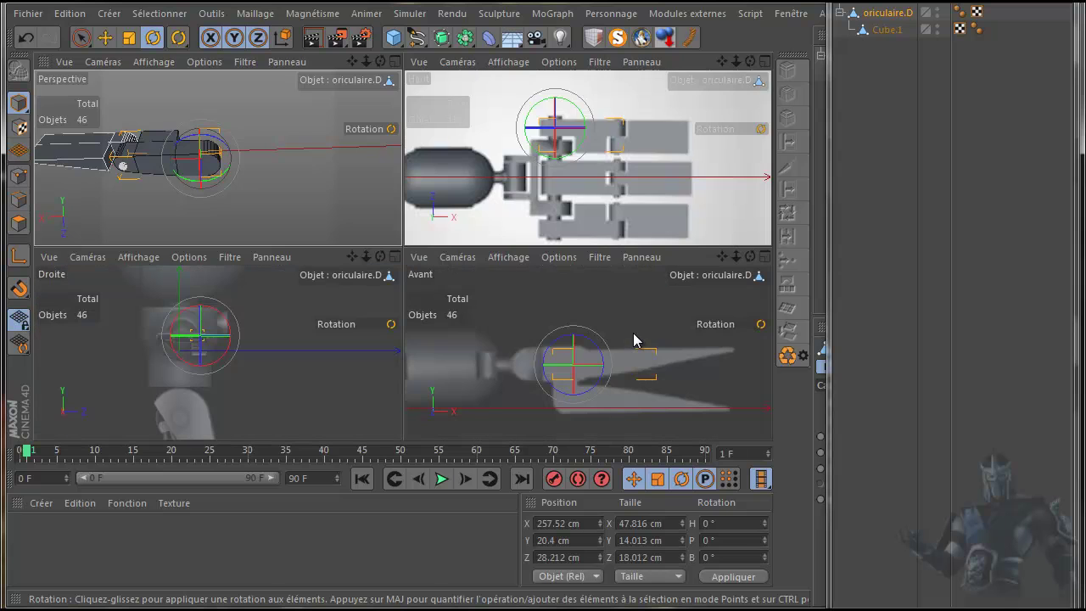
pyautogui.middleClick(623, 309)
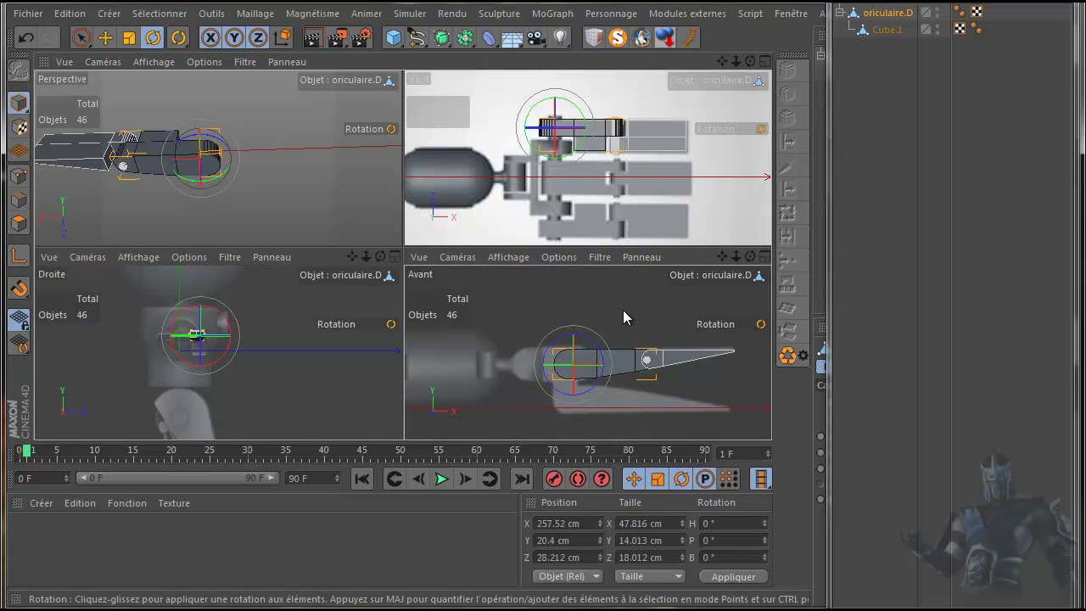
pyautogui.click(892, 32)
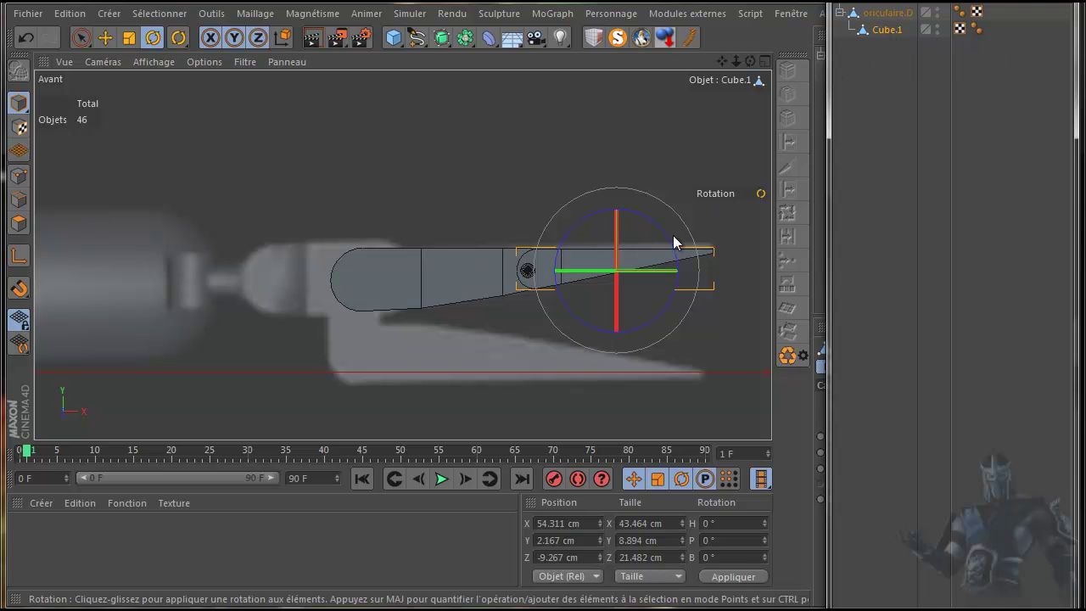
pyautogui.moveTo(663, 235)
pyautogui.mouseDown()
pyautogui.moveTo(667, 270)
pyautogui.moveTo(655, 234)
pyautogui.mouseUp()
pyautogui.click(24, 37)
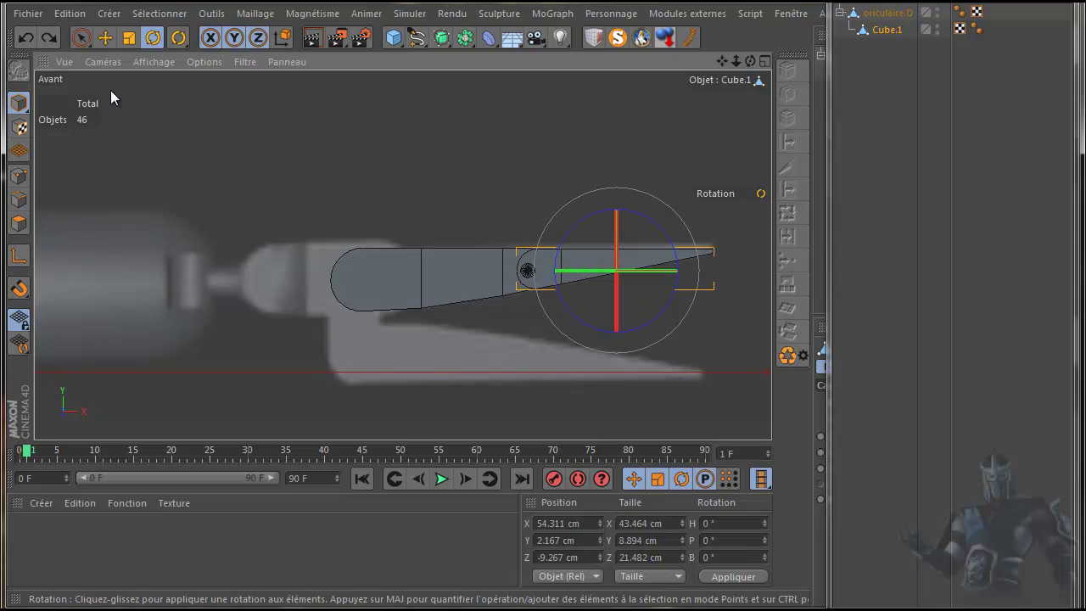
# - Using axis editing and snapping, move only Cube.1's axis onto the centre of the small joint cylinder
pyautogui.click(105, 38)
pyautogui.click(17, 258)
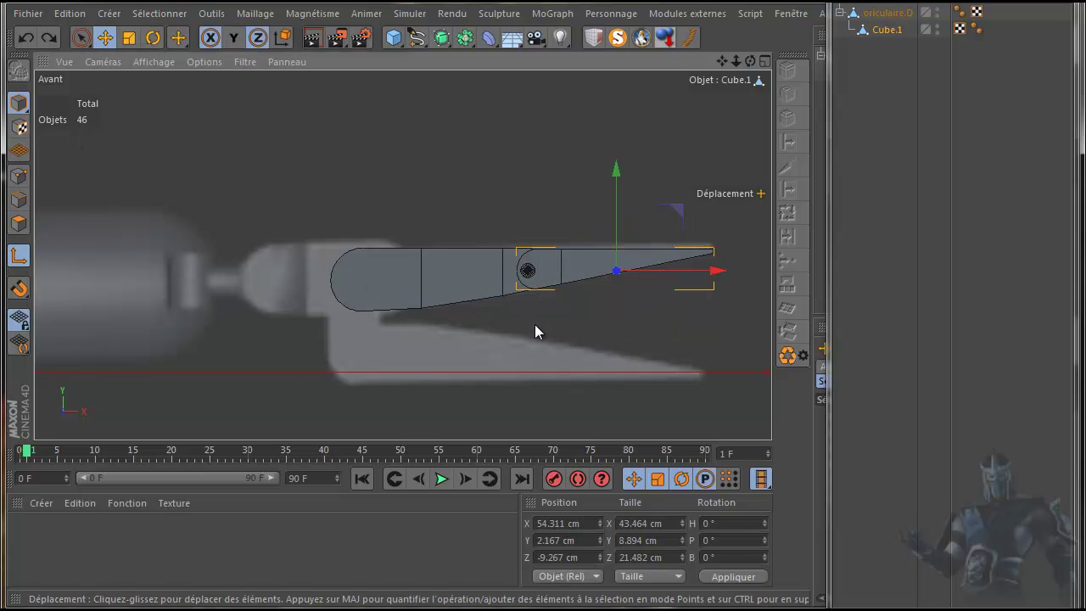
pyautogui.scroll(4, 535, 324)
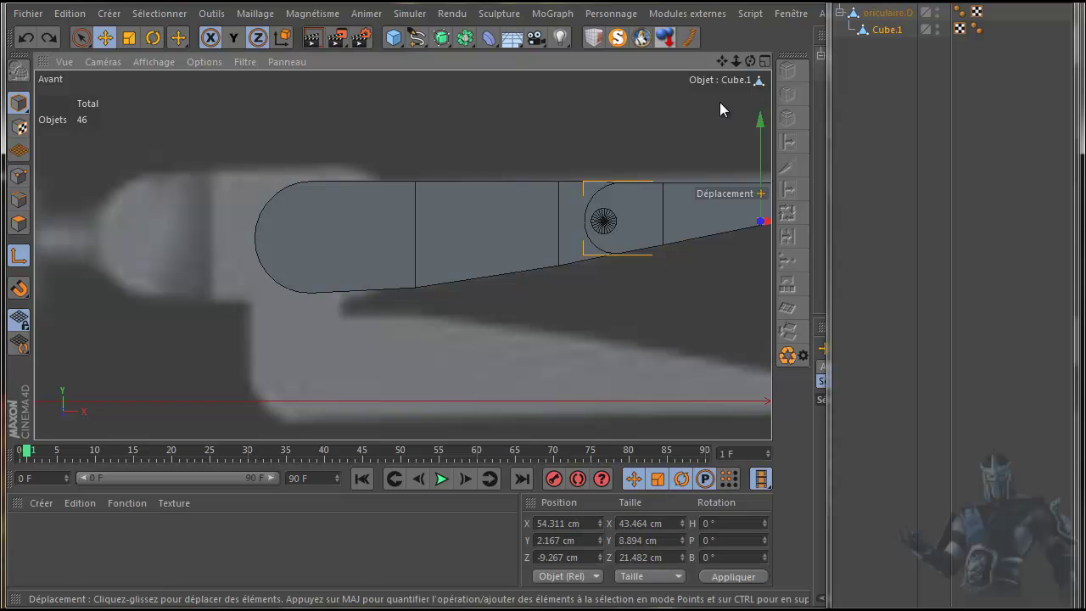
pyautogui.moveTo(722, 60); pyautogui.dragTo(539, 333)
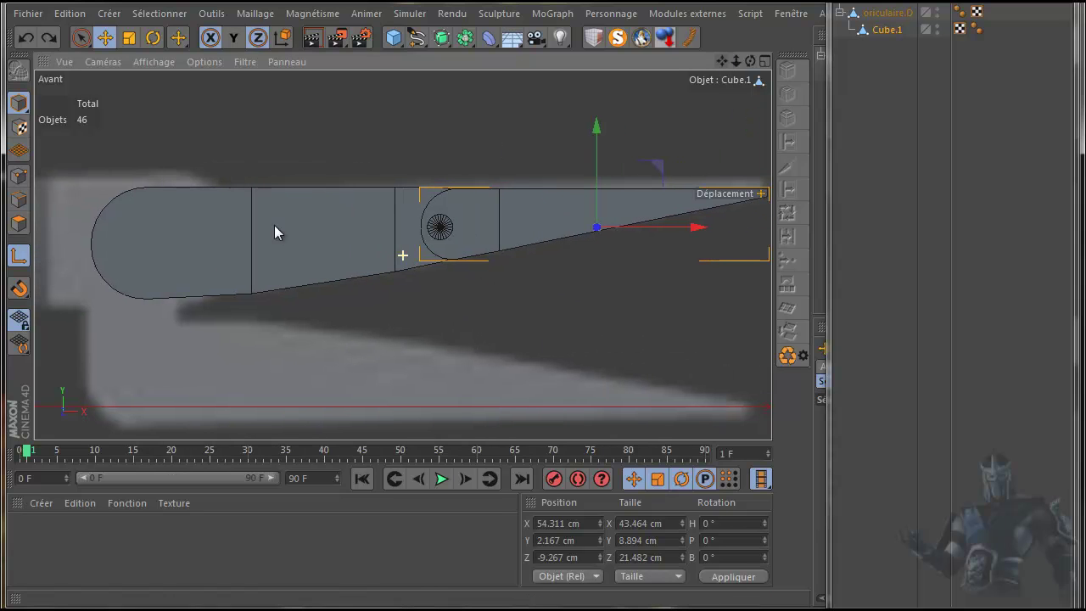
pyautogui.click(17, 289)
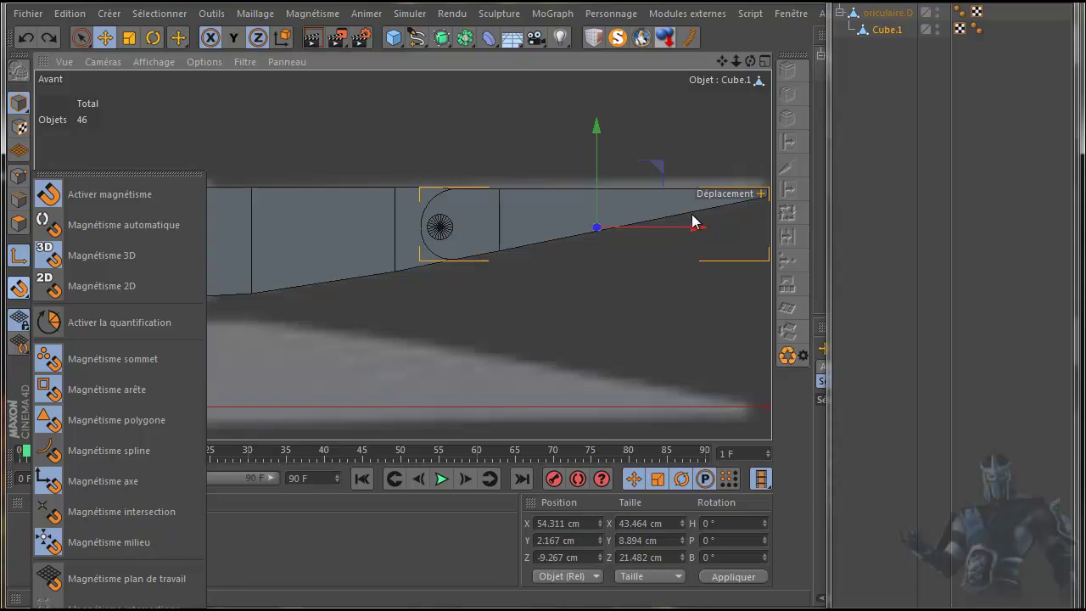
pyautogui.click(659, 171)
pyautogui.moveTo(659, 170); pyautogui.dragTo(501, 171)
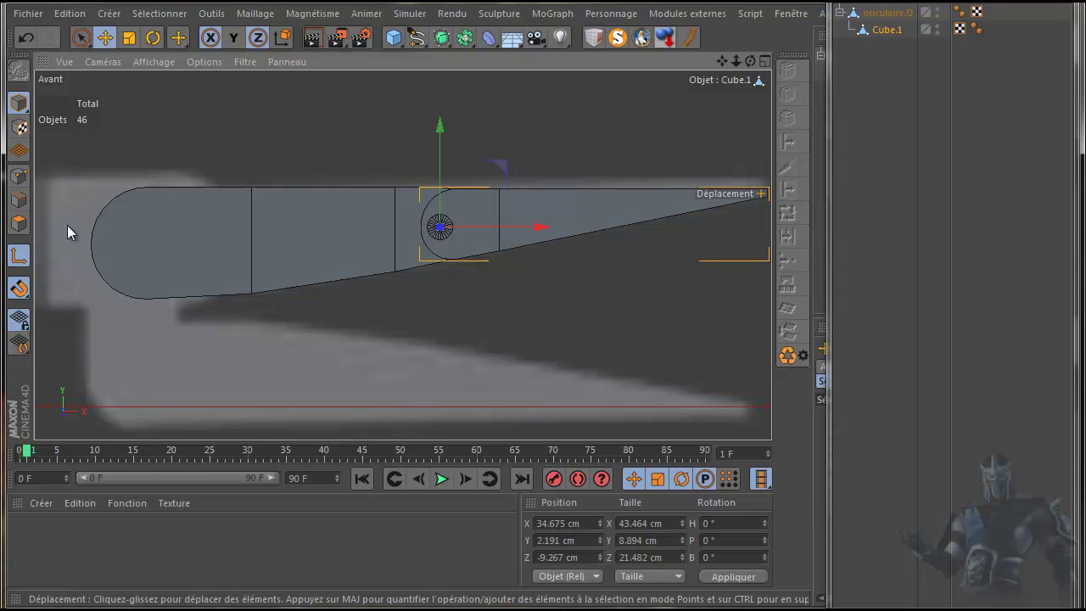
# - Test Cube.1's rotation around its joint in the front view and undo the trial rotation
pyautogui.click(153, 36)
pyautogui.moveTo(497, 209)
pyautogui.mouseDown()
pyautogui.moveTo(487, 242)
pyautogui.moveTo(499, 179)
pyautogui.moveTo(501, 196)
pyautogui.mouseUp()
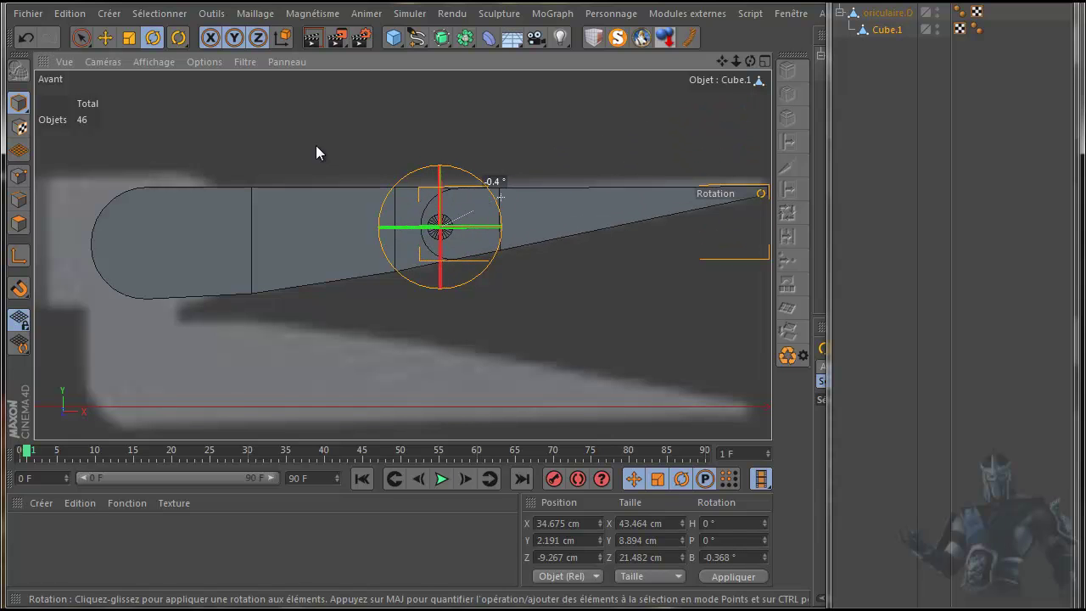
pyautogui.click(28, 35)
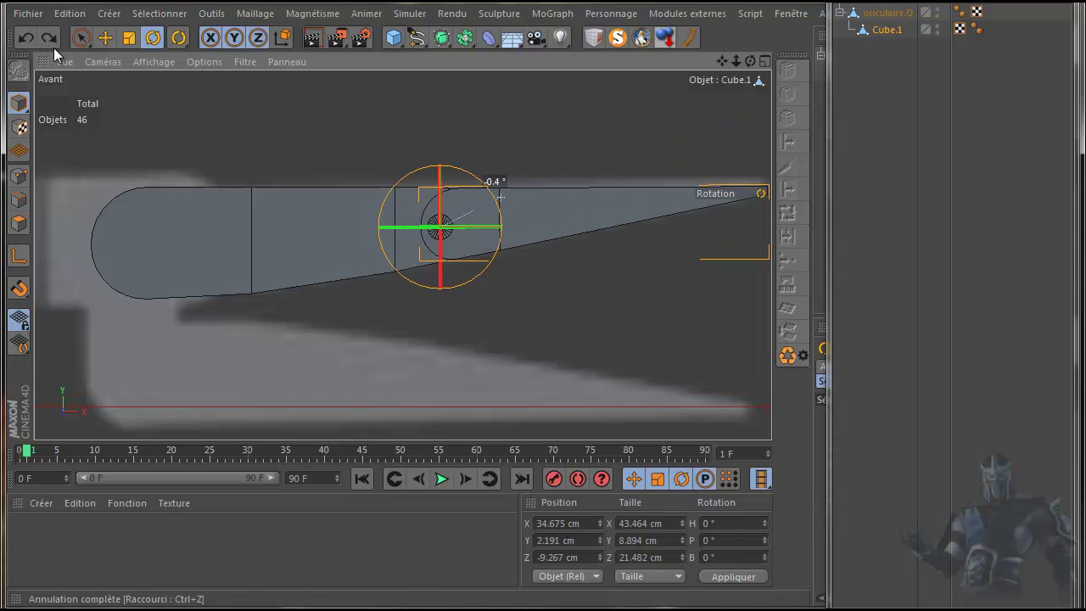
# - Collapse oriculaire.D, display the whole model, move majeur out of the hand hierarchy to the root level and isolate it
pyautogui.click(839, 14)
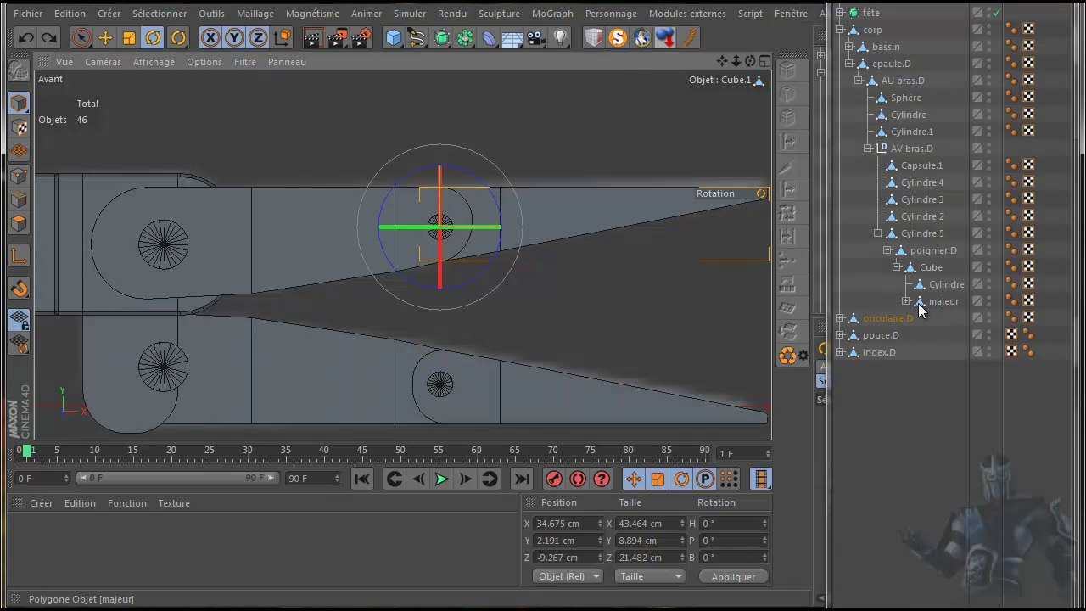
pyautogui.click(925, 302)
pyautogui.moveTo(926, 300); pyautogui.dragTo(906, 318)
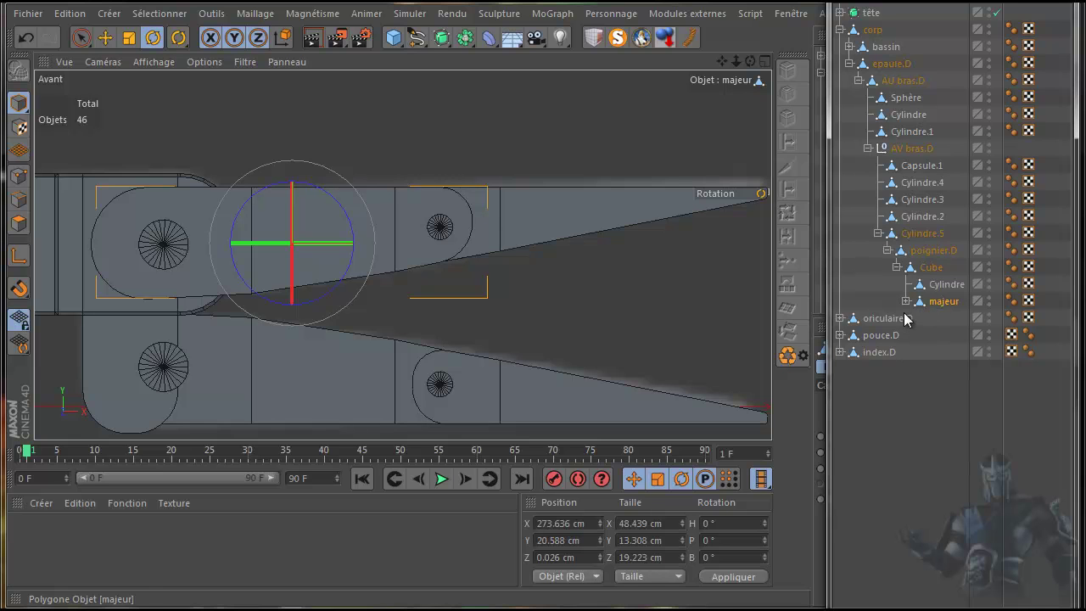
pyautogui.click(618, 37)
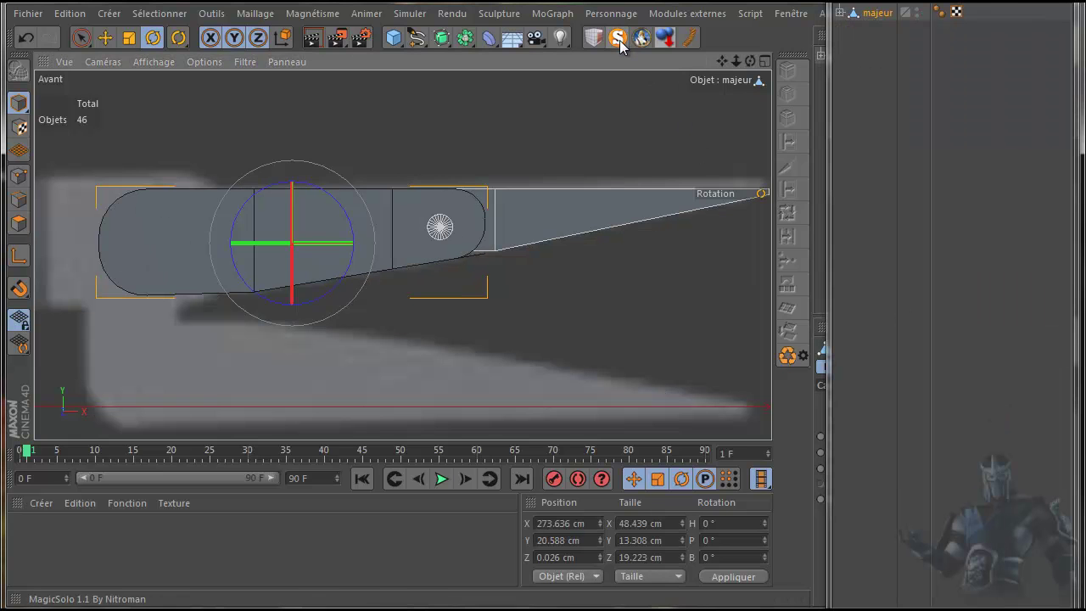
# - Expand majeur and move its Cylindre.2 and Cube out to the same level as majeur
pyautogui.click(840, 13)
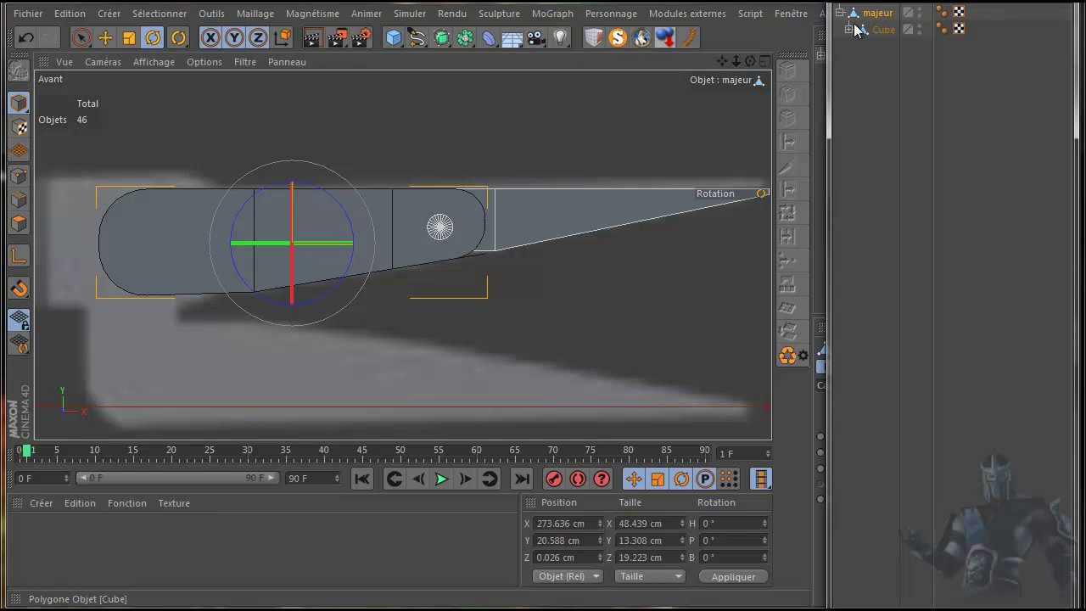
pyautogui.moveTo(882, 49)
pyautogui.mouseDown()
pyautogui.moveTo(877, 80)
pyautogui.moveTo(876, 32)
pyautogui.moveTo(872, 51)
pyautogui.mouseUp()
pyautogui.click(883, 32)
# - Merge Cylindre.2 and Cube into one object, deleting the originals, and parent the result under majeur
pyautogui.moveTo(873, 74); pyautogui.dragTo(883, 31)
pyautogui.rightClick(882, 31)
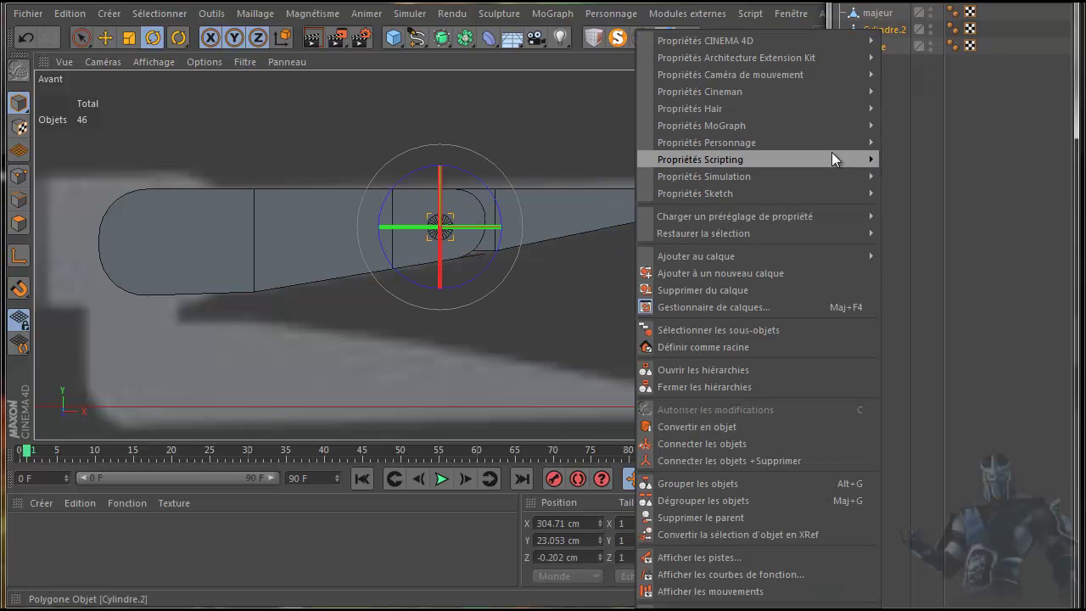
pyautogui.click(769, 461)
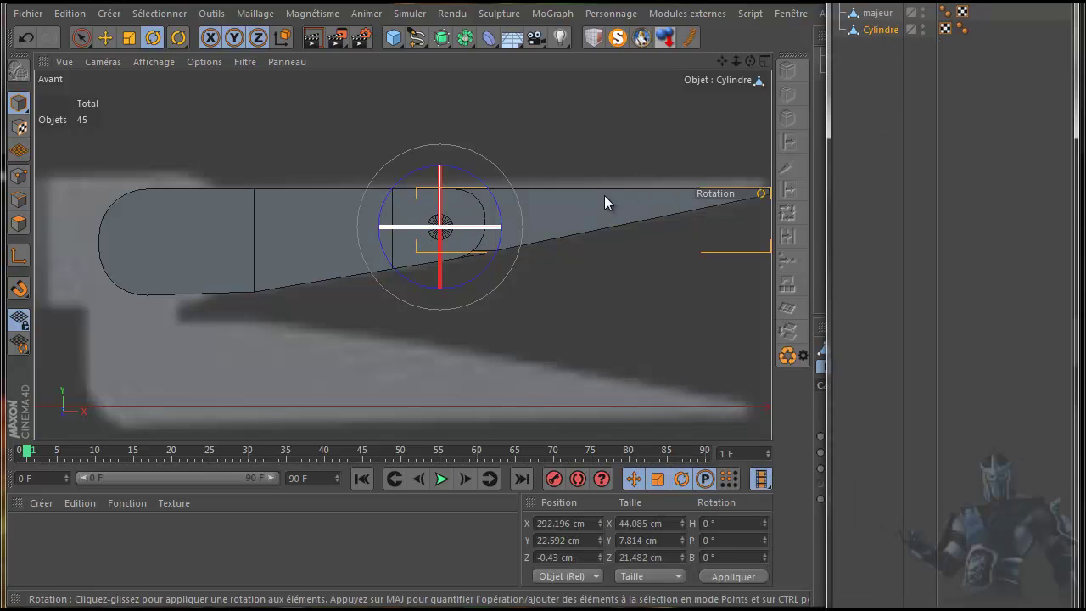
pyautogui.click(886, 17)
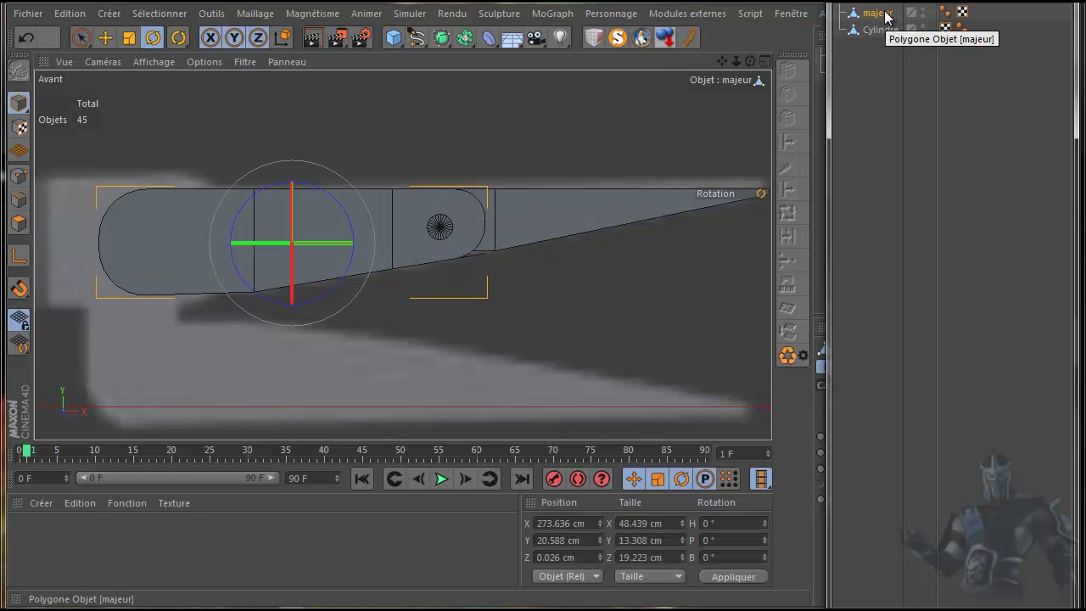
pyautogui.moveTo(876, 32); pyautogui.dragTo(885, 17)
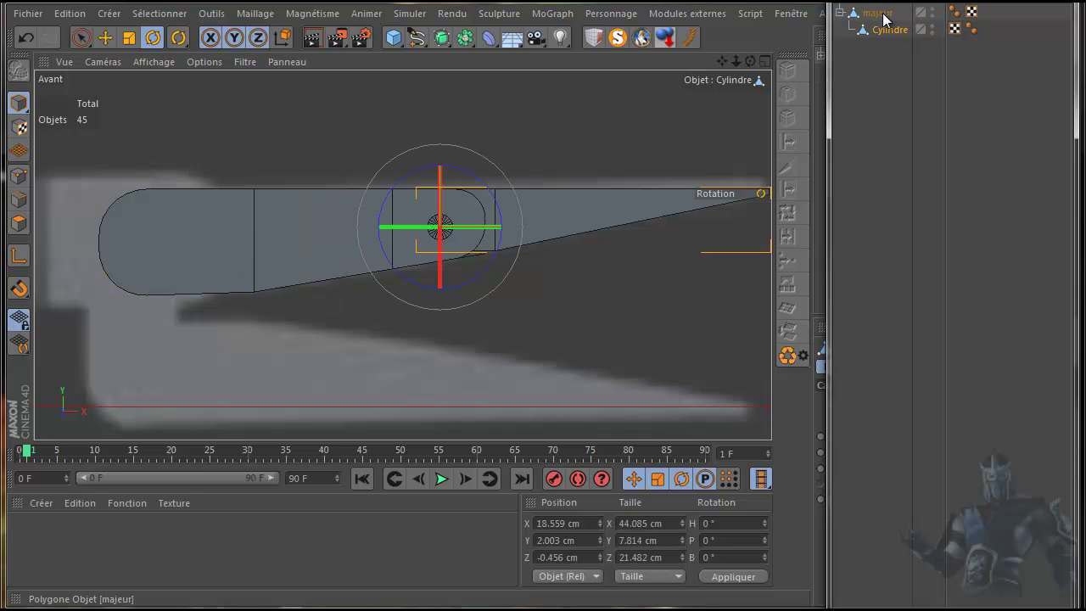
# - Rename majeur as majeur.D and collapse its hierarchy
pyautogui.doubleClick(881, 13)
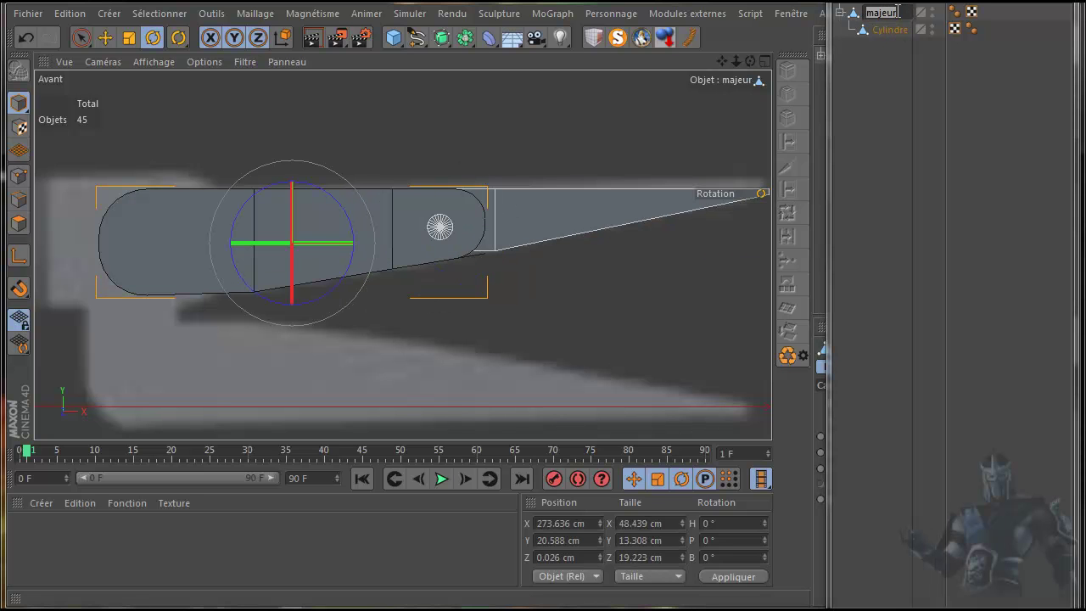
pyautogui.press('BackSpace')
pyautogui.doubleClick(887, 12)
pyautogui.press('BackSpace')
pyautogui.write('j')
pyautogui.press('Return')
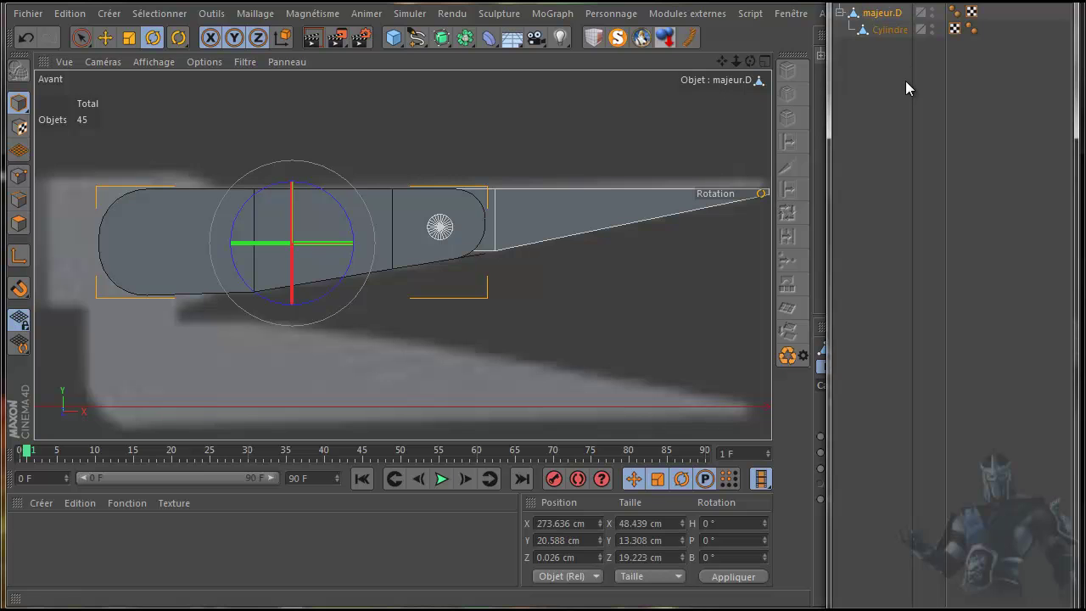
pyautogui.click(840, 14)
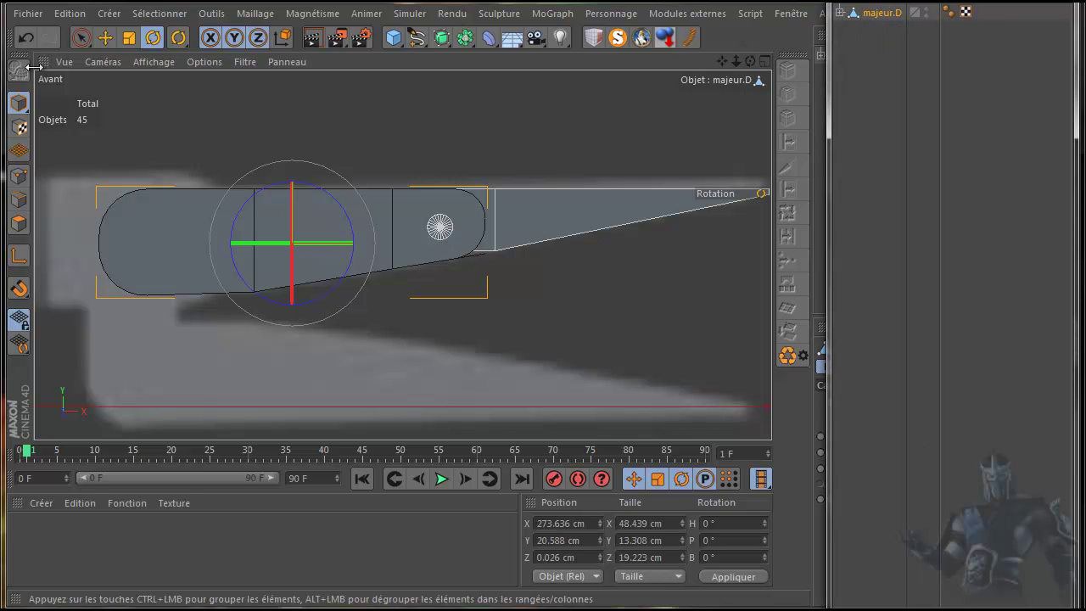
# - Move majeur.D's axis onto its knuckle joint, snapping it to oriculaire.D's axis at X 257.52 cm, Y 20.4 cm
pyautogui.click(19, 290)
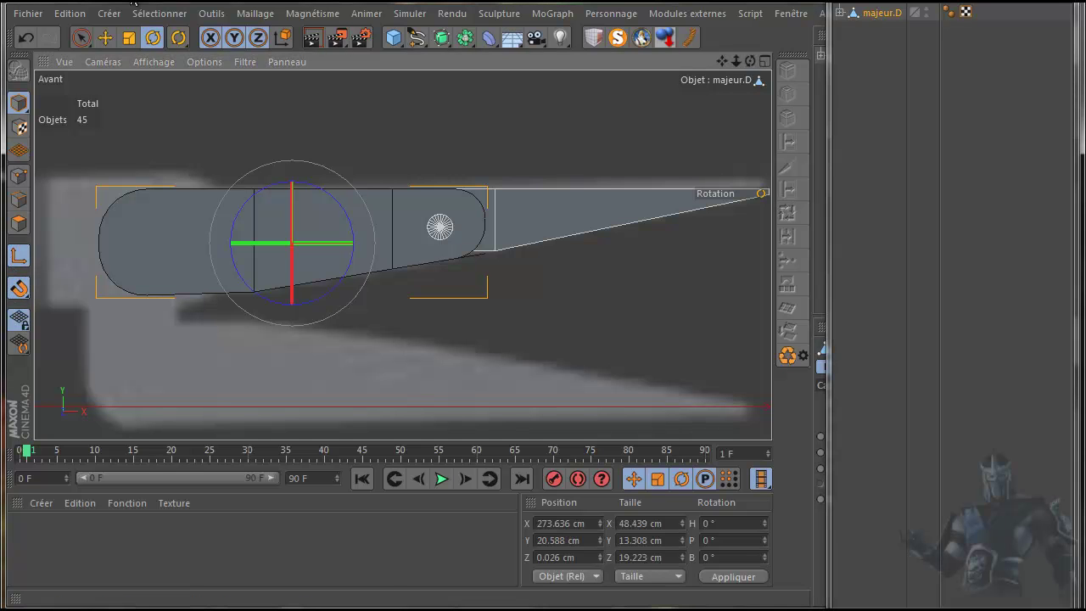
pyautogui.click(106, 39)
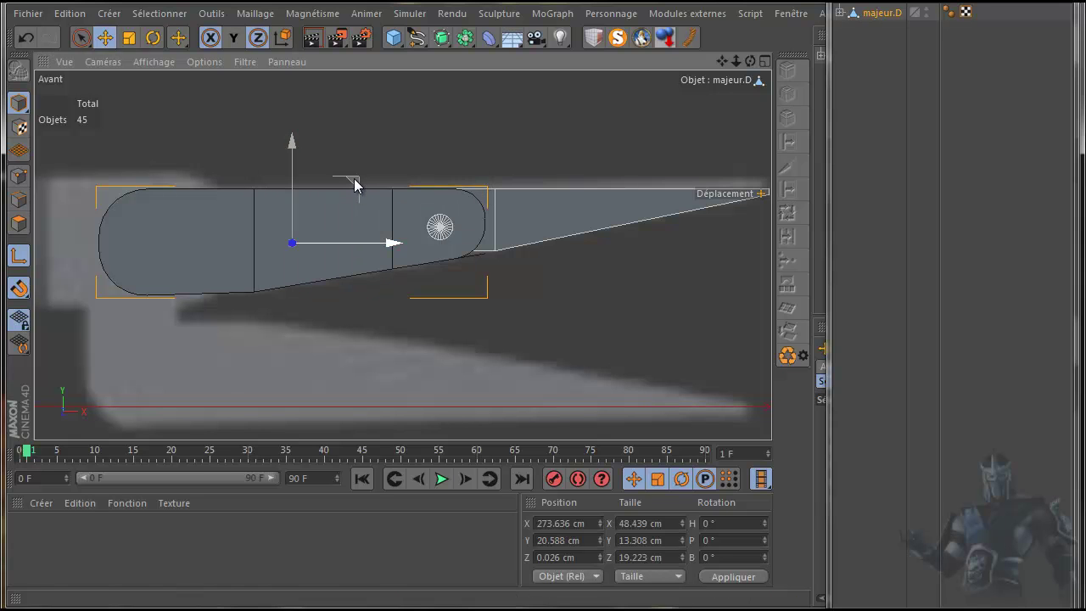
pyautogui.click(840, 13)
pyautogui.click(881, 16)
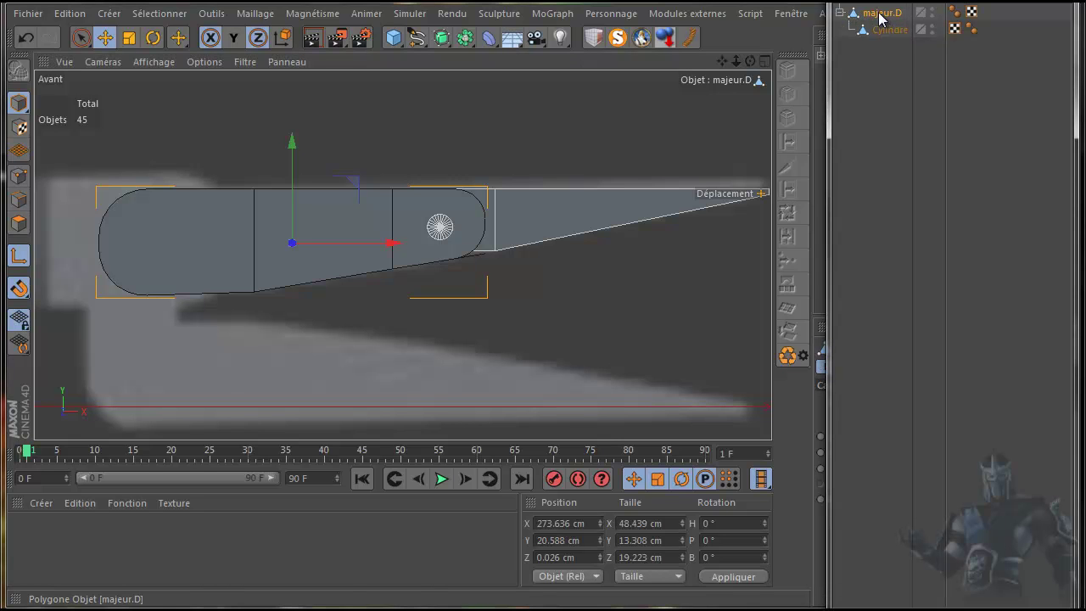
pyautogui.moveTo(354, 185); pyautogui.dragTo(221, 181)
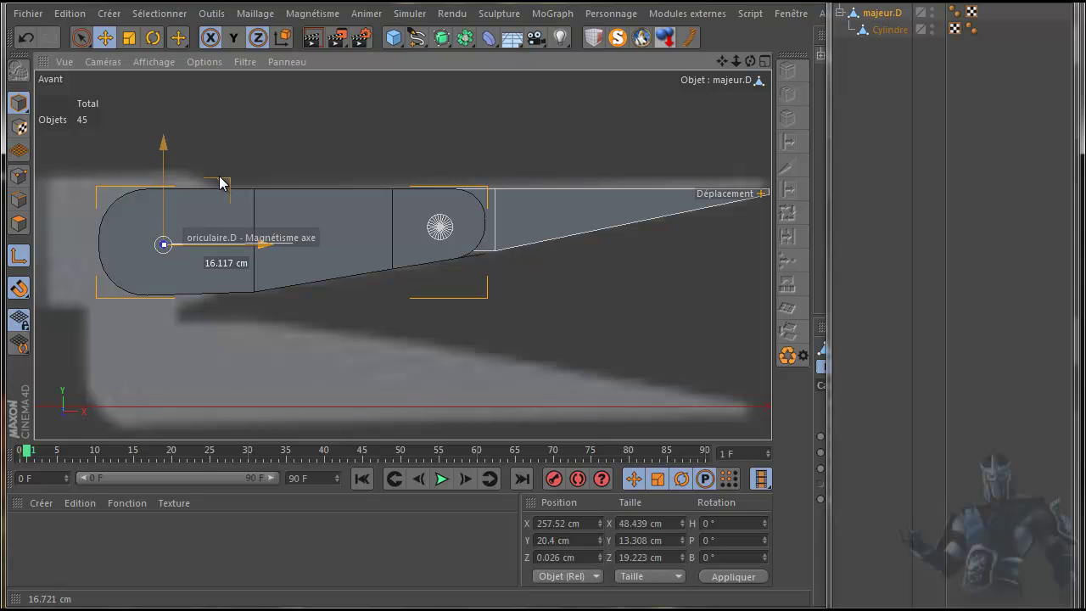
pyautogui.moveTo(220, 182); pyautogui.dragTo(220, 182)
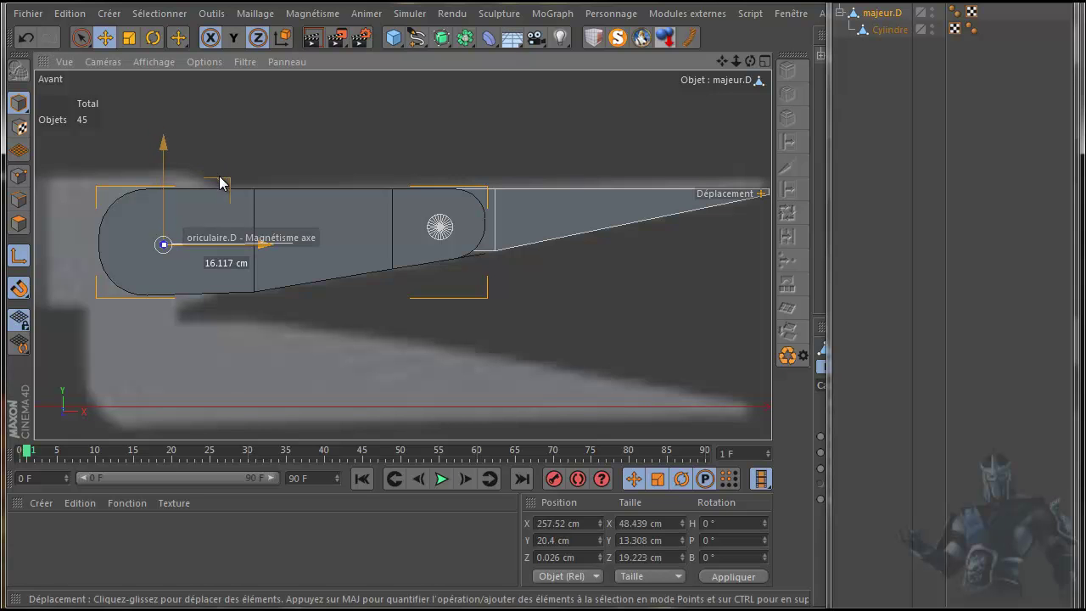
# - Leave axis editing, test-rotate majeur.D slightly around its new axis, and undo the rotation
pyautogui.click(152, 38)
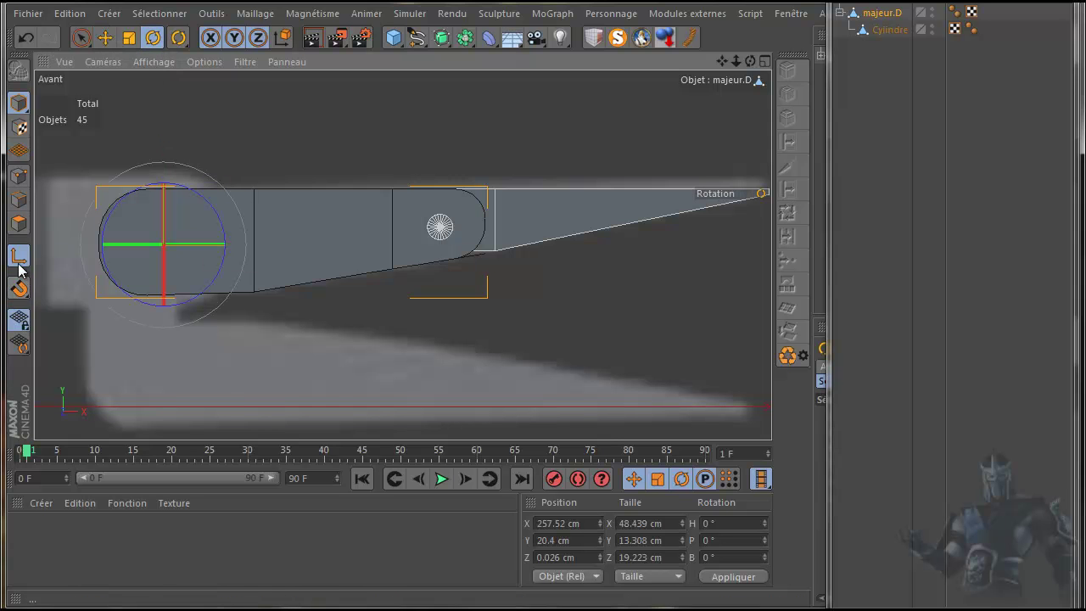
pyautogui.moveTo(213, 213)
pyautogui.mouseDown()
pyautogui.moveTo(211, 245)
pyautogui.moveTo(218, 202)
pyautogui.mouseUp()
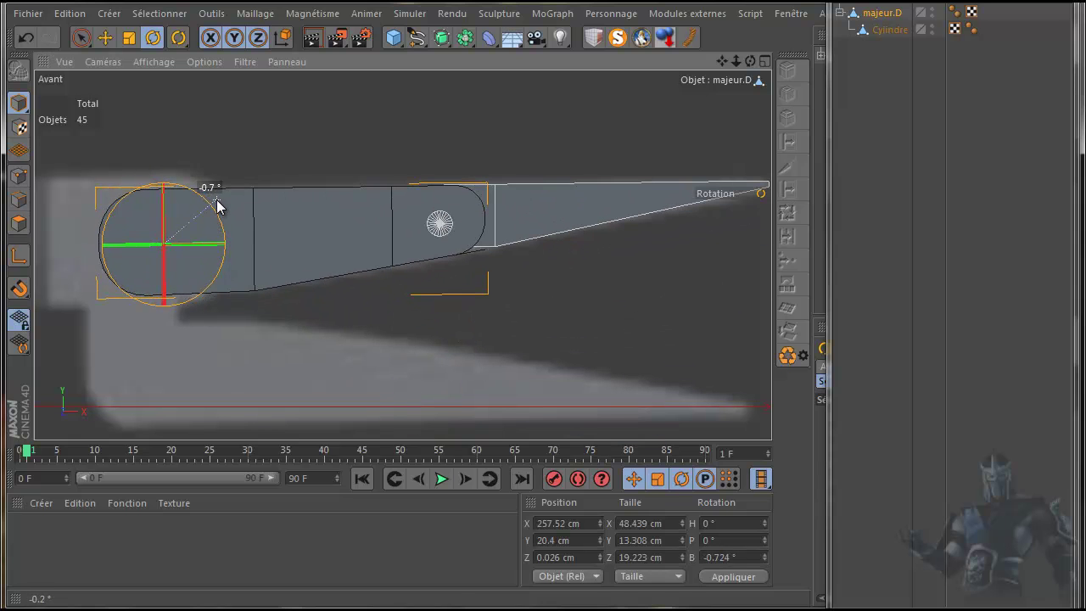
pyautogui.click(28, 35)
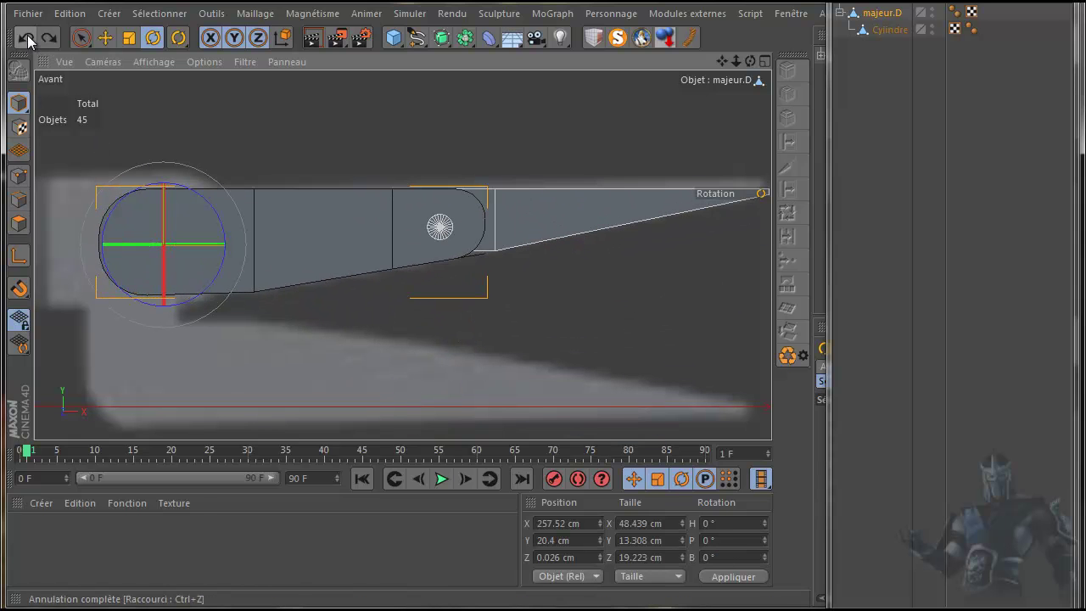
# - Collapse majeur.D, display the whole model again and select the Cylindre nested under the hand's Cube
pyautogui.click(841, 13)
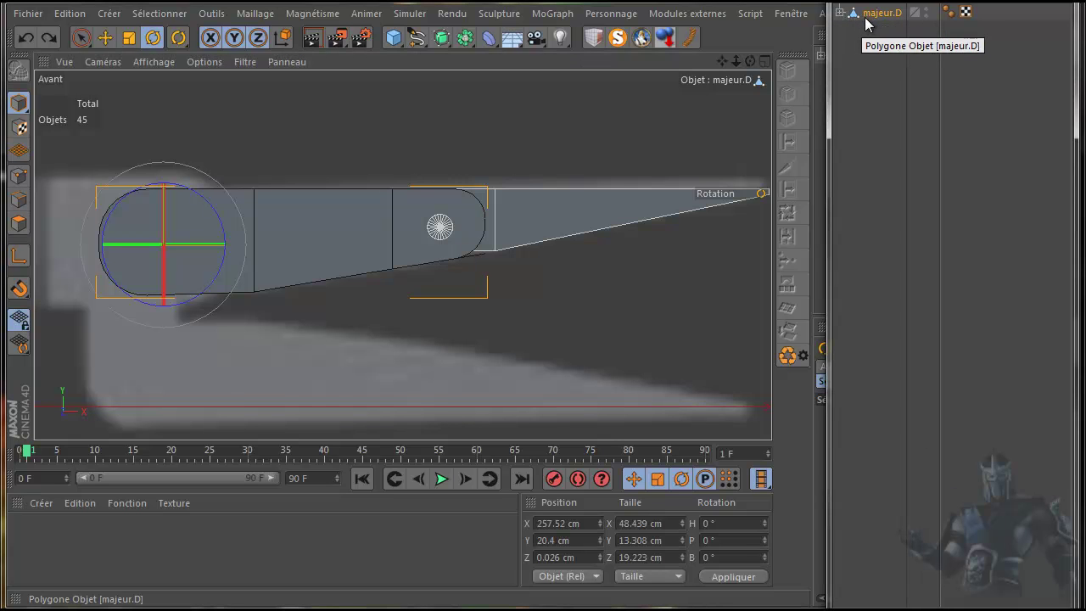
pyautogui.click(616, 39)
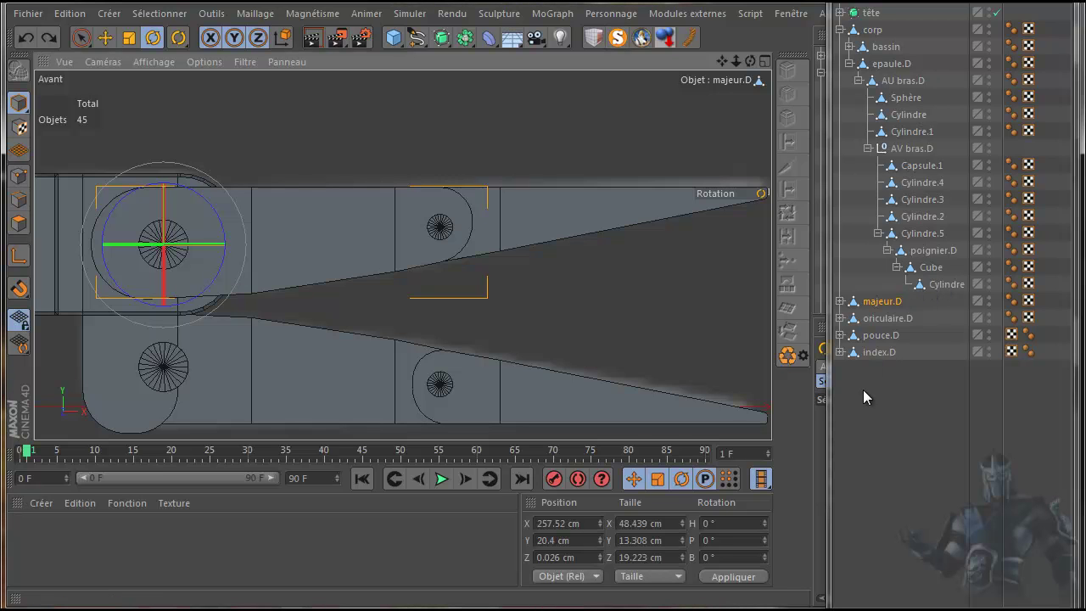
pyautogui.click(934, 284)
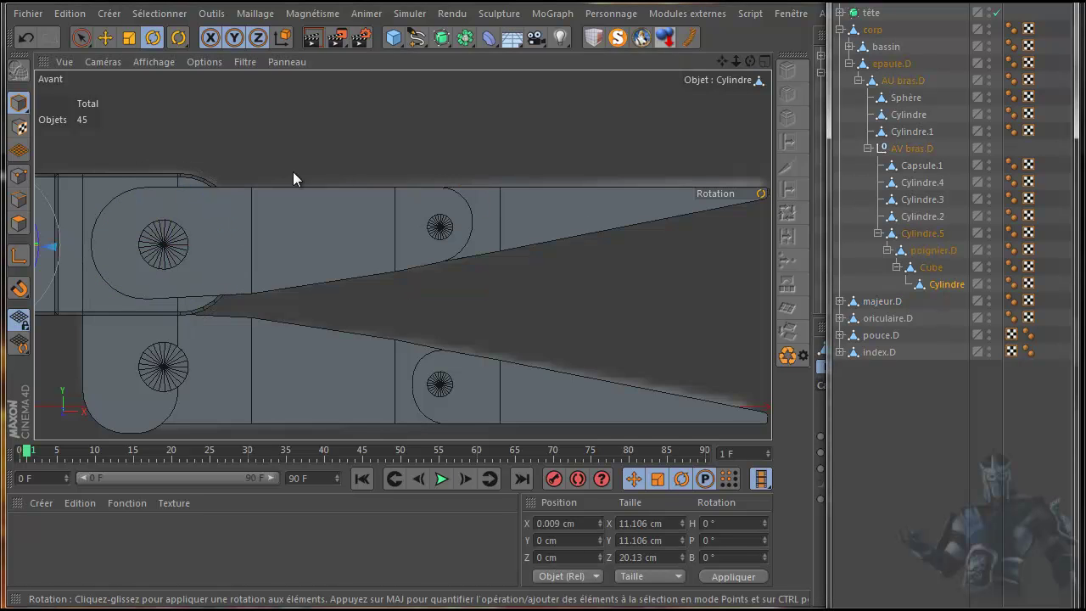
pyautogui.scroll(-3, 288, 174)
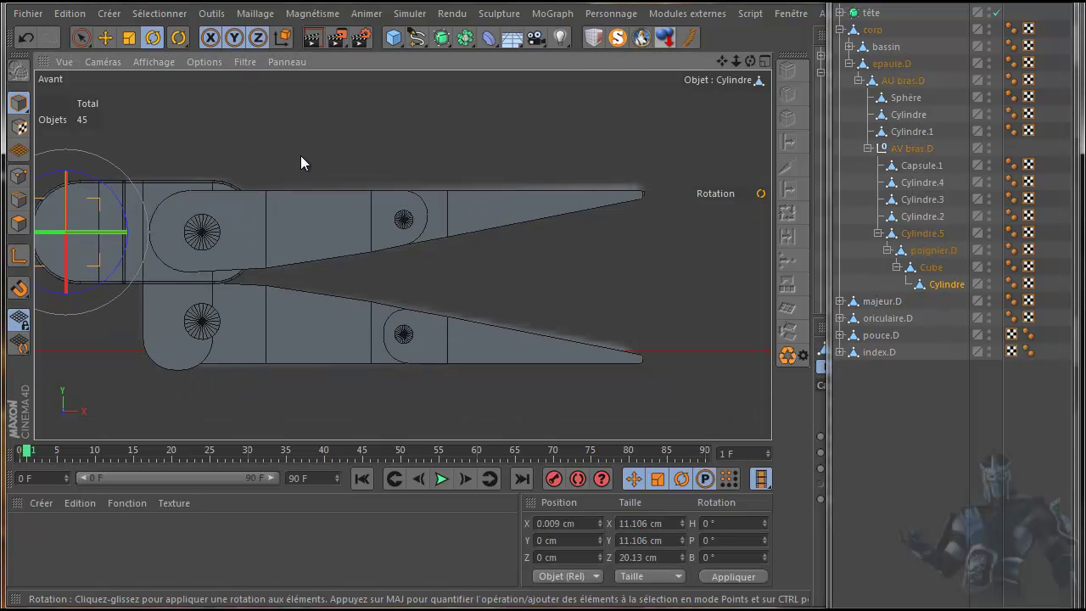
pyautogui.scroll(-1, 300, 156)
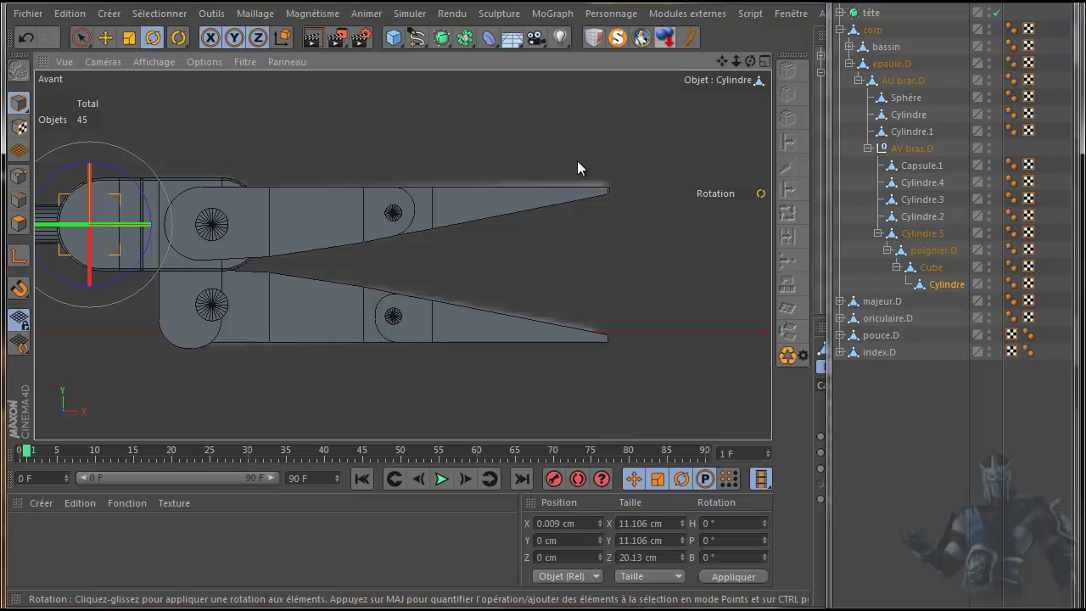
# - Isolate the hand's Cube together with its child Cylindre in the enlarged perspective view
pyautogui.click(935, 269)
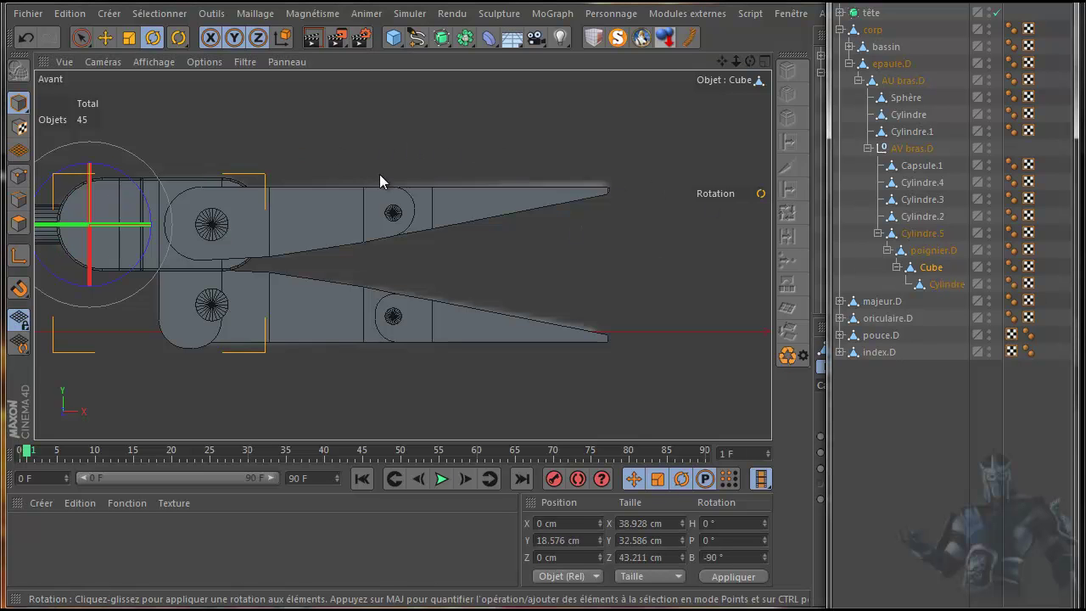
pyautogui.middleClick(351, 161)
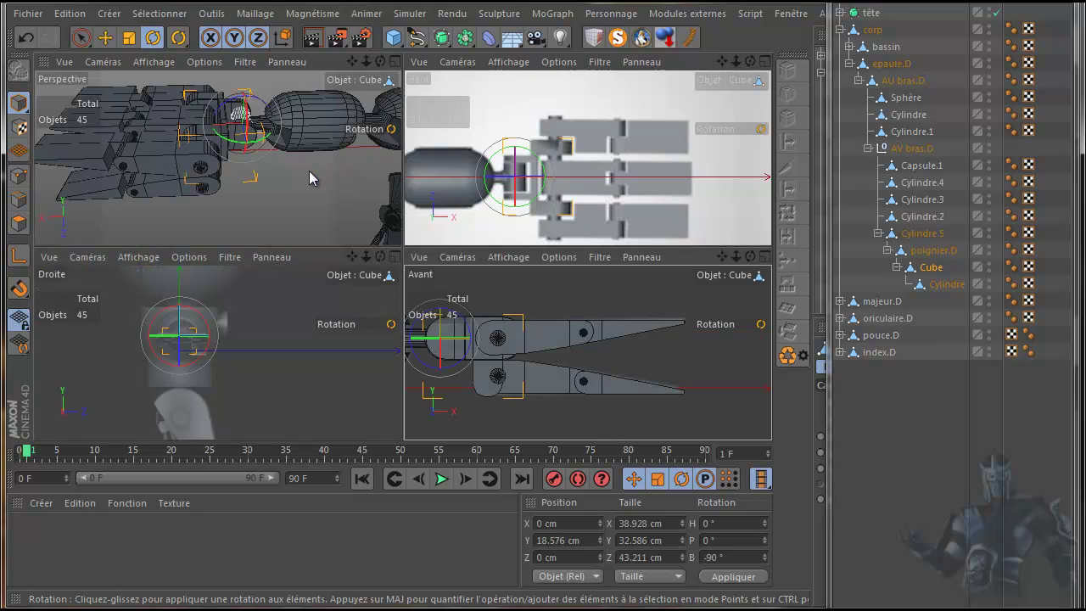
pyautogui.middleClick(321, 174)
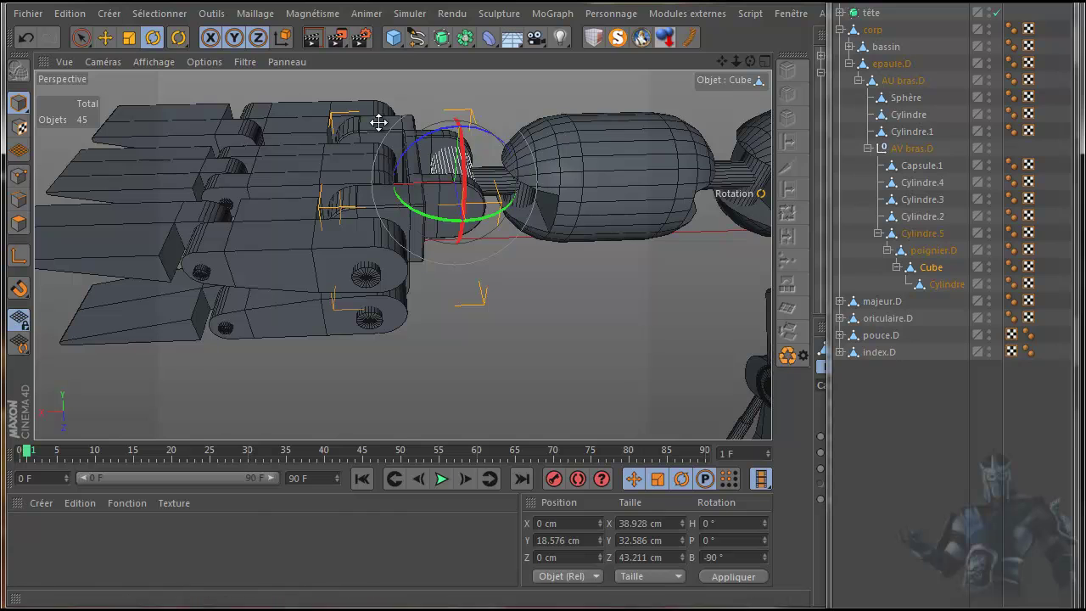
pyautogui.click(617, 36)
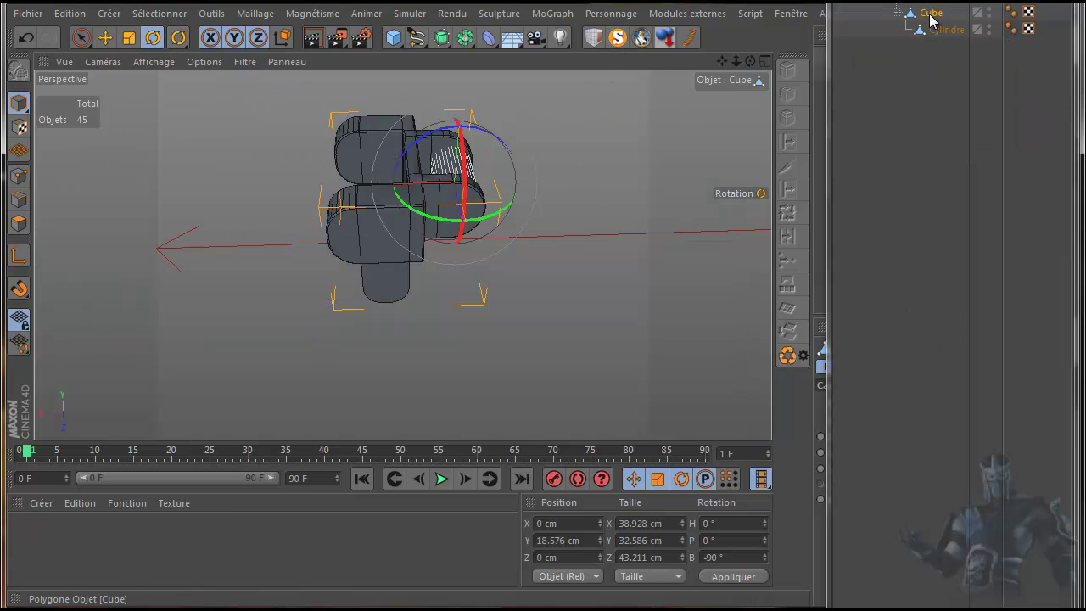
# - Test-rotate the isolated Cube around its wrist axis and undo the rotation
pyautogui.moveTo(429, 144); pyautogui.dragTo(400, 153)
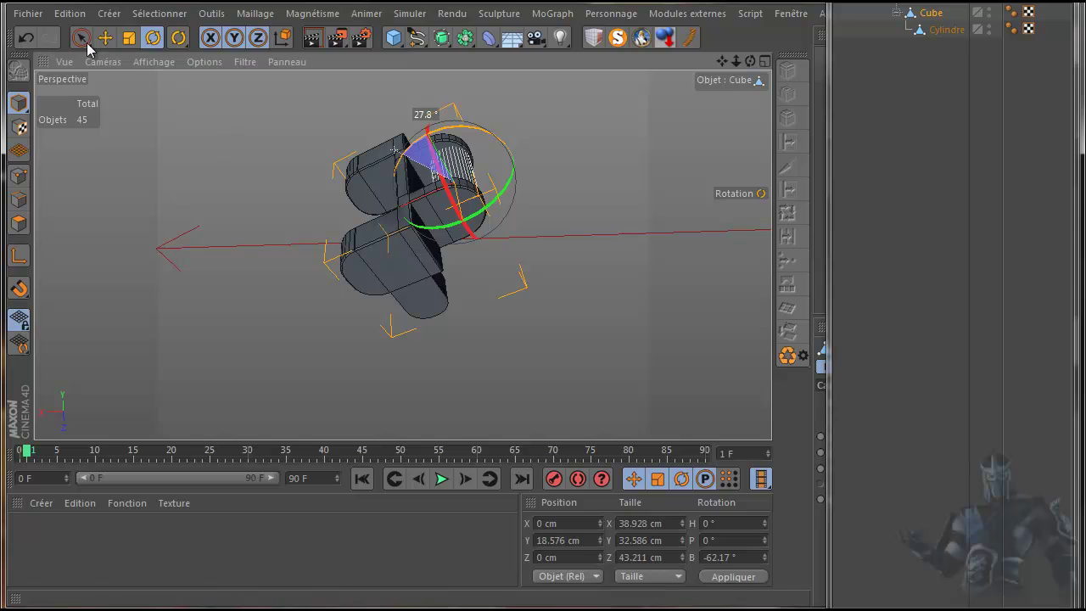
pyautogui.click(23, 40)
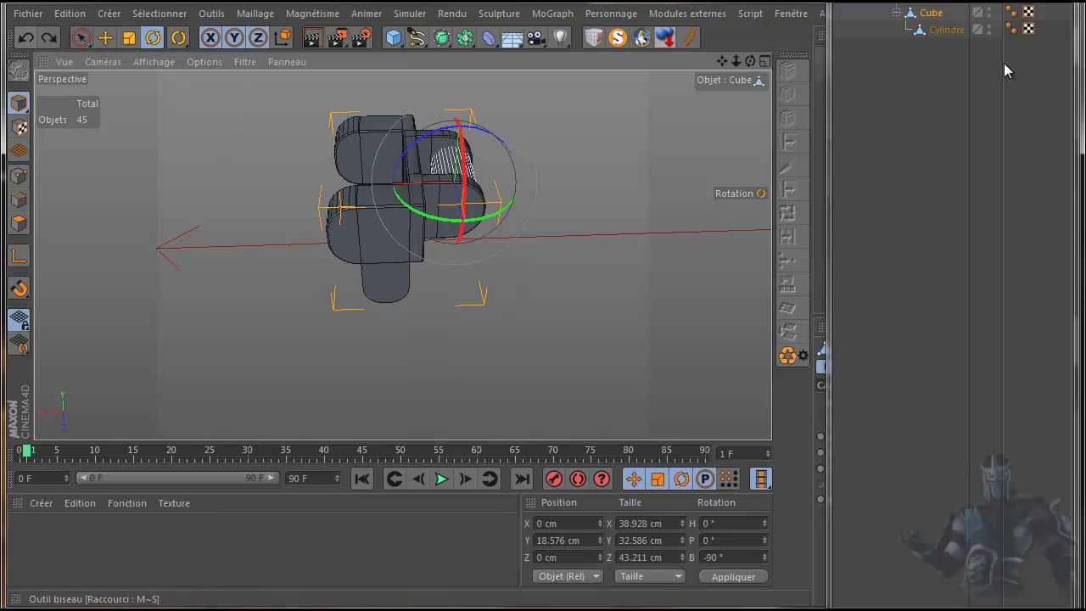
# - Move the hand's Cylindre and Cube out to the root level and merge them into one object, deleting the originals
pyautogui.click(934, 32)
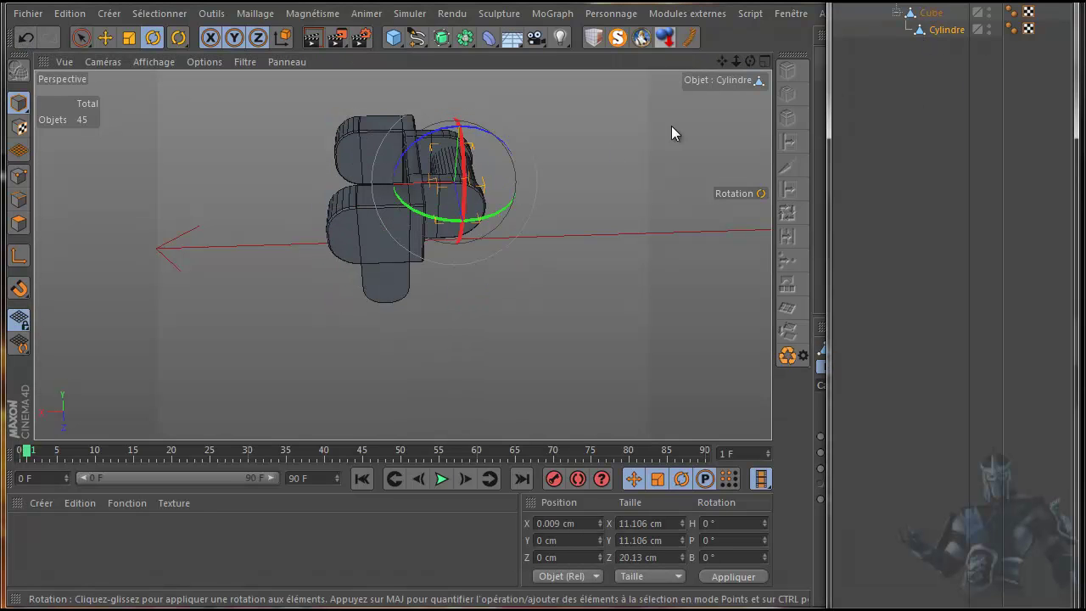
pyautogui.moveTo(943, 31); pyautogui.dragTo(875, 37)
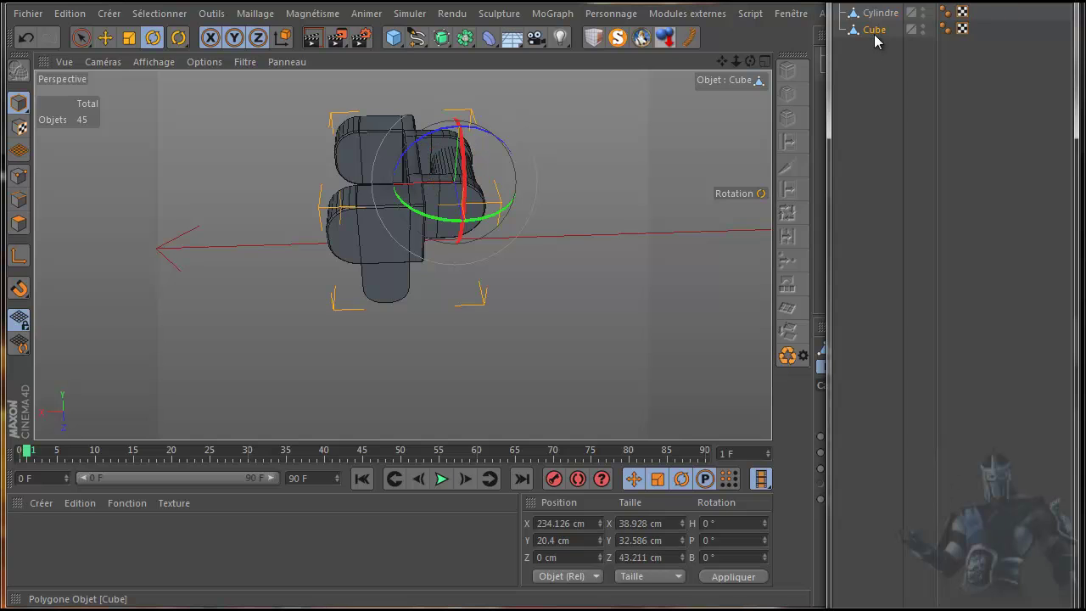
pyautogui.moveTo(989, 7); pyautogui.dragTo(868, 41)
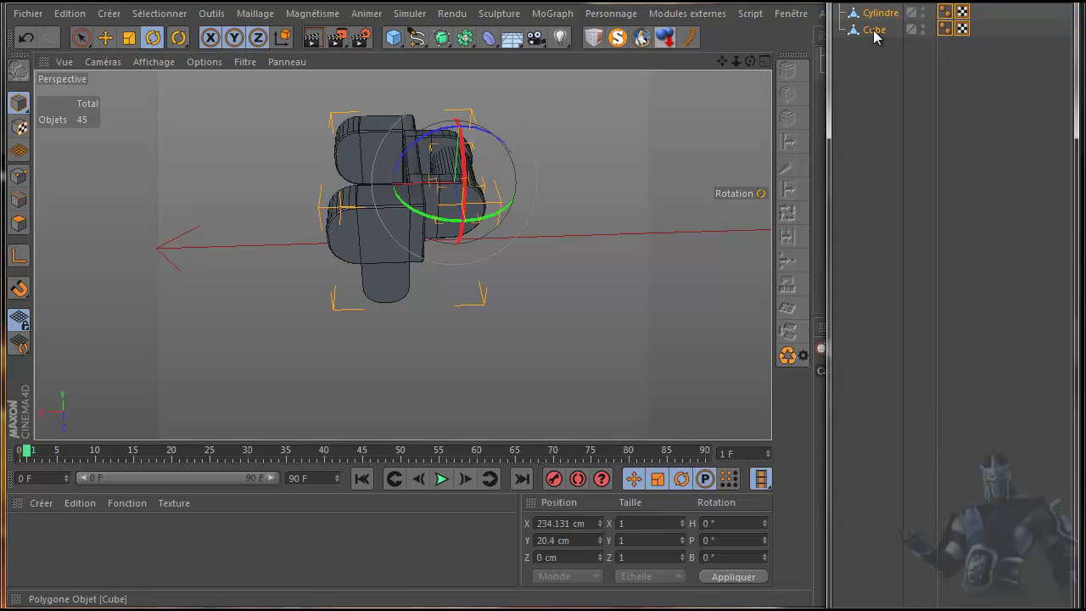
pyautogui.click(619, 37)
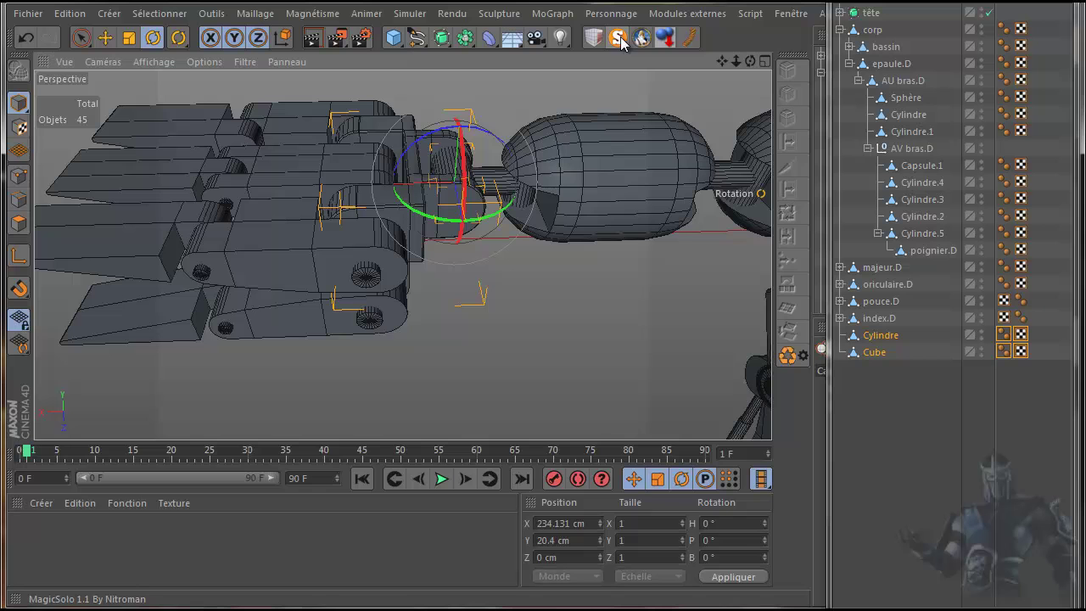
pyautogui.rightClick(889, 347)
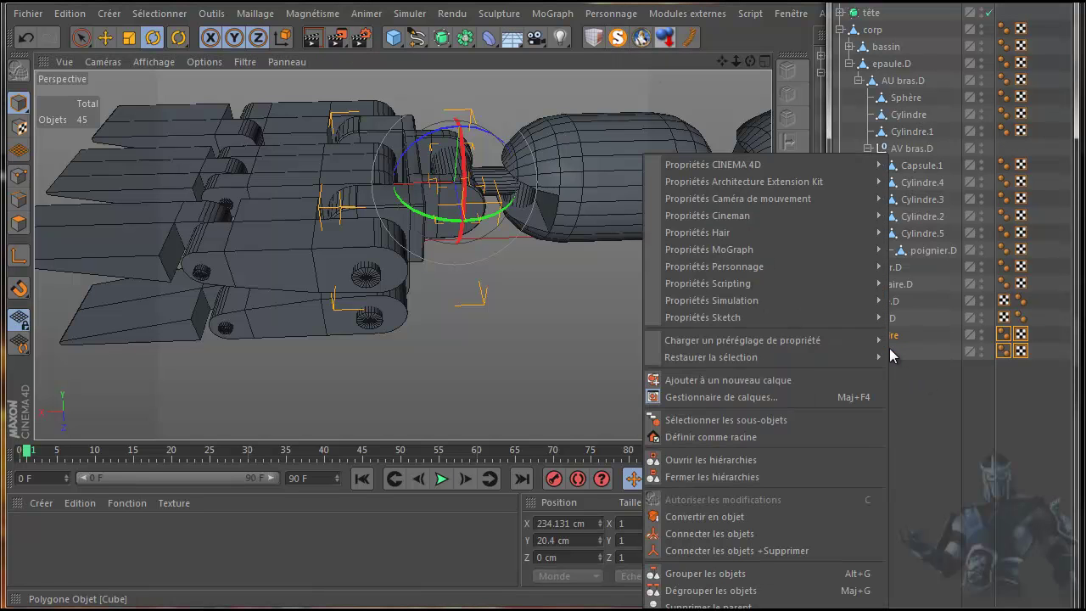
pyautogui.click(747, 551)
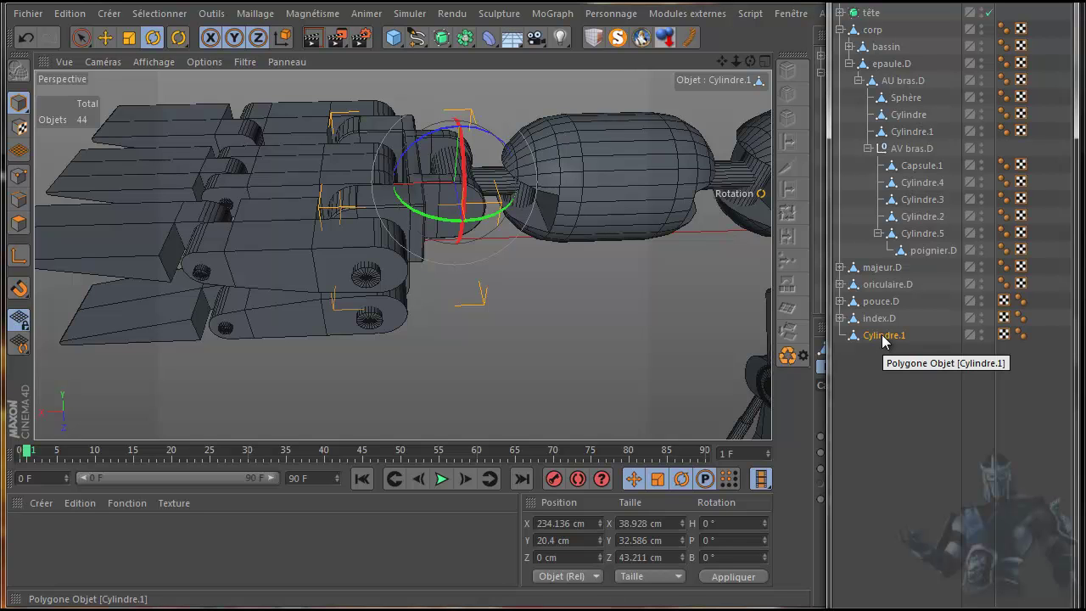
# - Test-rotate poignier.D about its heading axis and undo the rotation
pyautogui.click(931, 248)
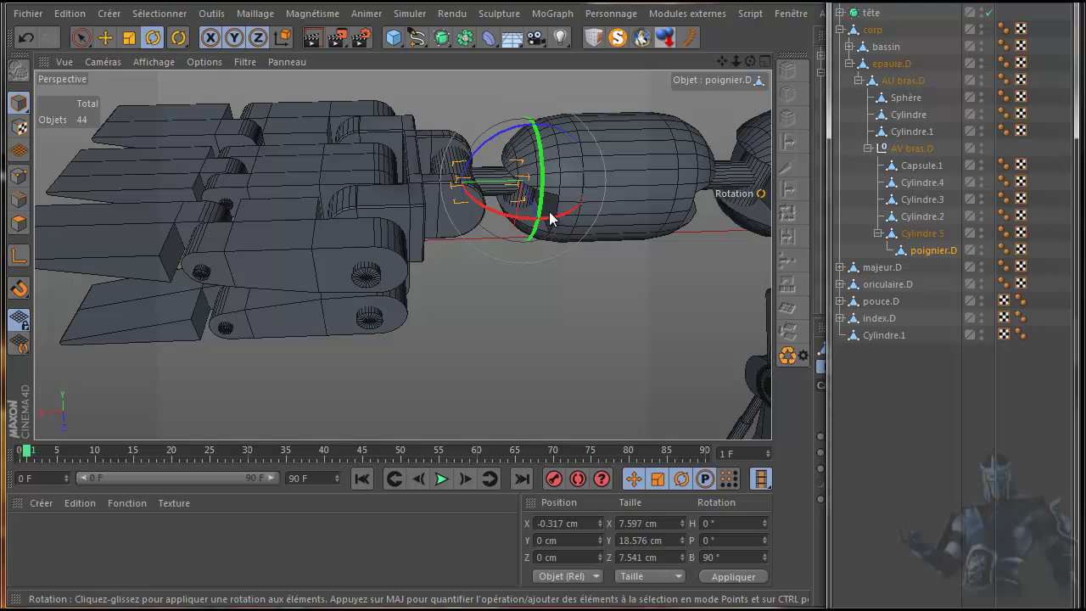
pyautogui.moveTo(566, 214)
pyautogui.mouseDown()
pyautogui.moveTo(530, 223)
pyautogui.moveTo(546, 222)
pyautogui.mouseUp()
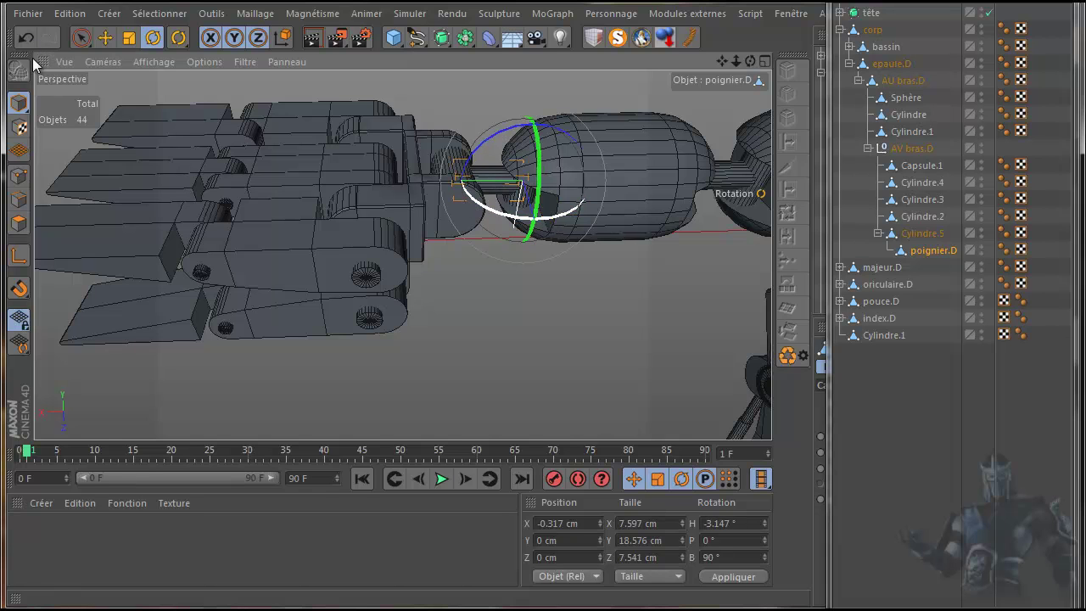
pyautogui.click(25, 36)
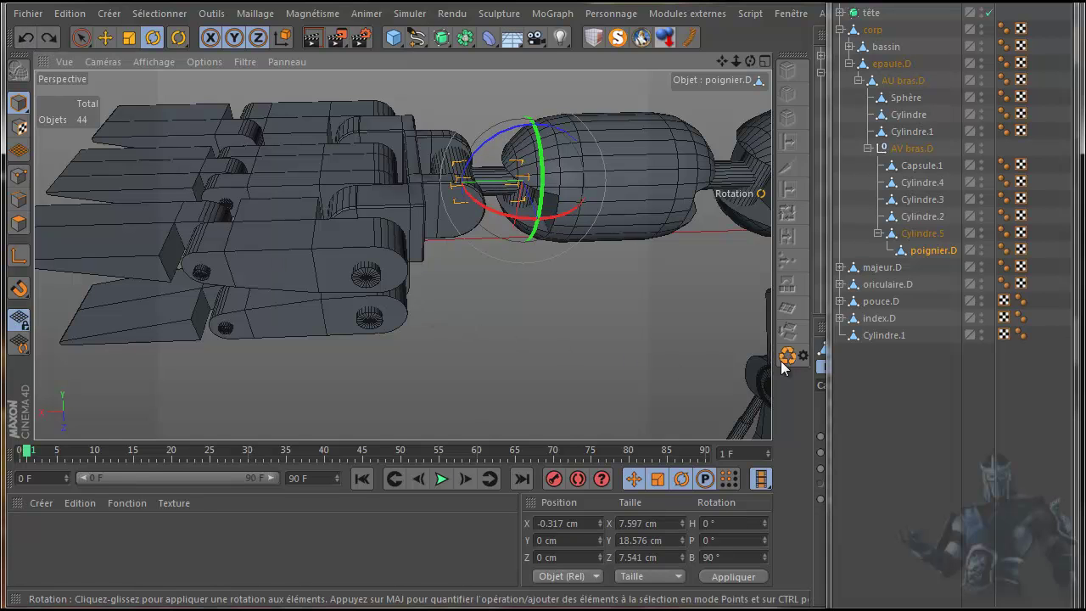
# - Rename the merged hand object Cylindre.1 as main.D
pyautogui.click(877, 335)
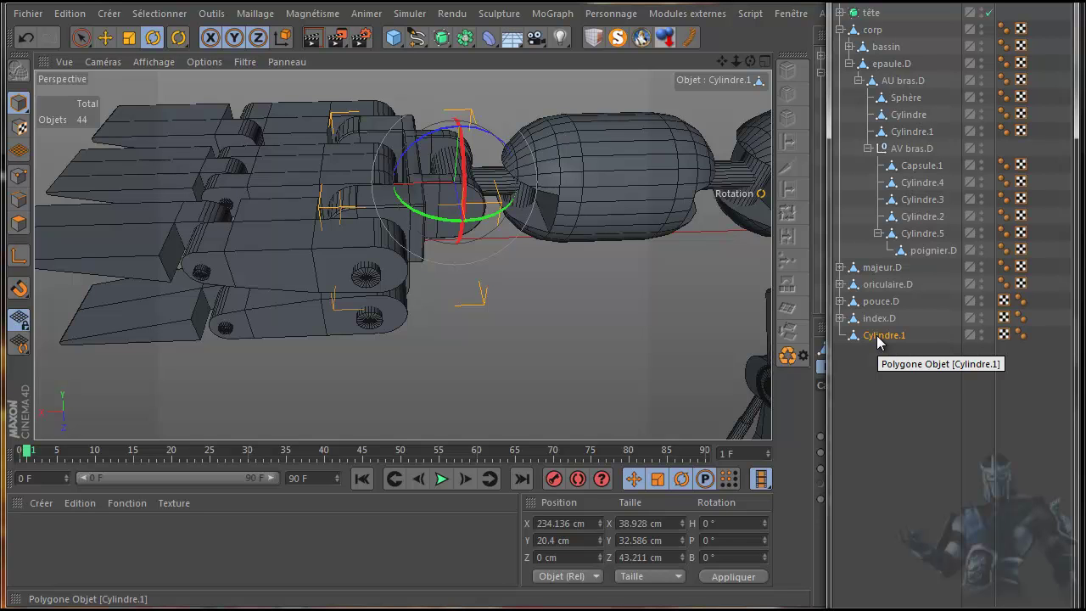
pyautogui.doubleClick(876, 335)
pyautogui.write('main.D')
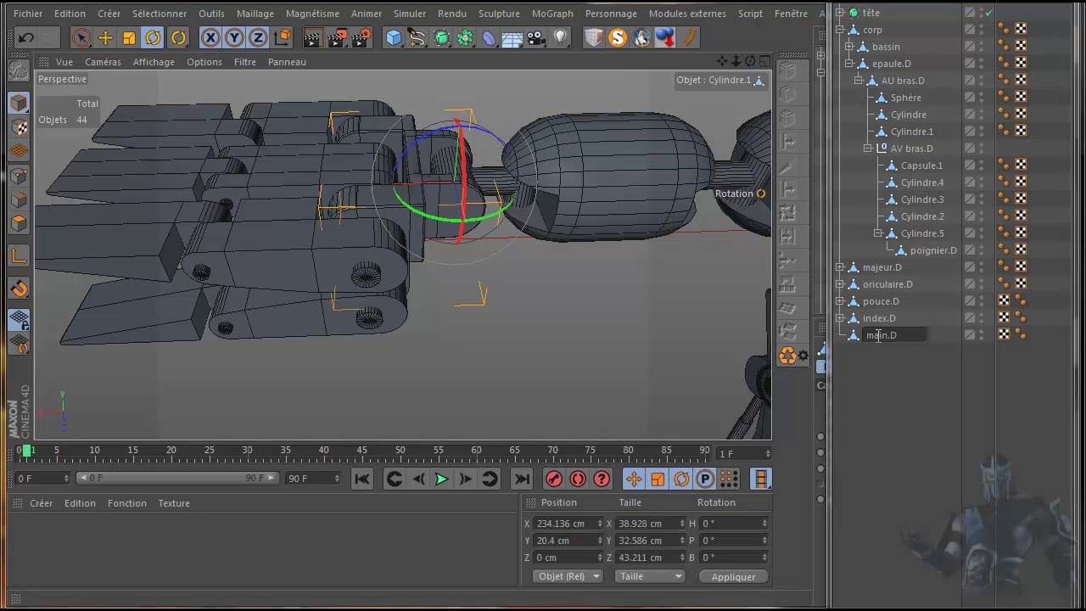
pyautogui.press('Return')
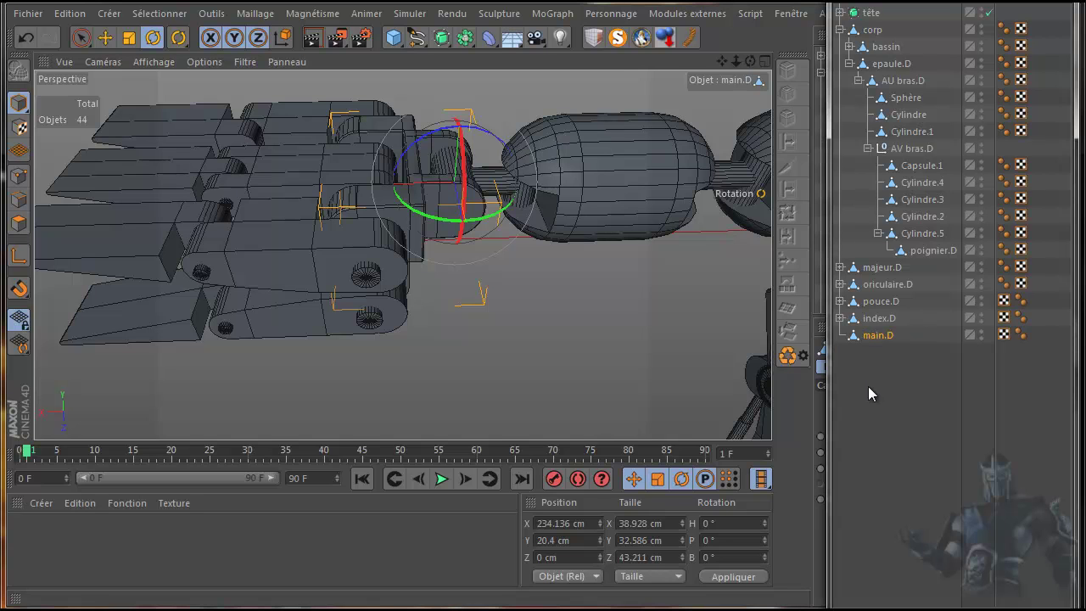
# - Place main.D above the fingers and order the fingers below it as oriculaire.D, majeur.D, index.D and pouce.D
pyautogui.moveTo(876, 337); pyautogui.dragTo(869, 274)
pyautogui.moveTo(870, 285); pyautogui.dragTo(866, 285)
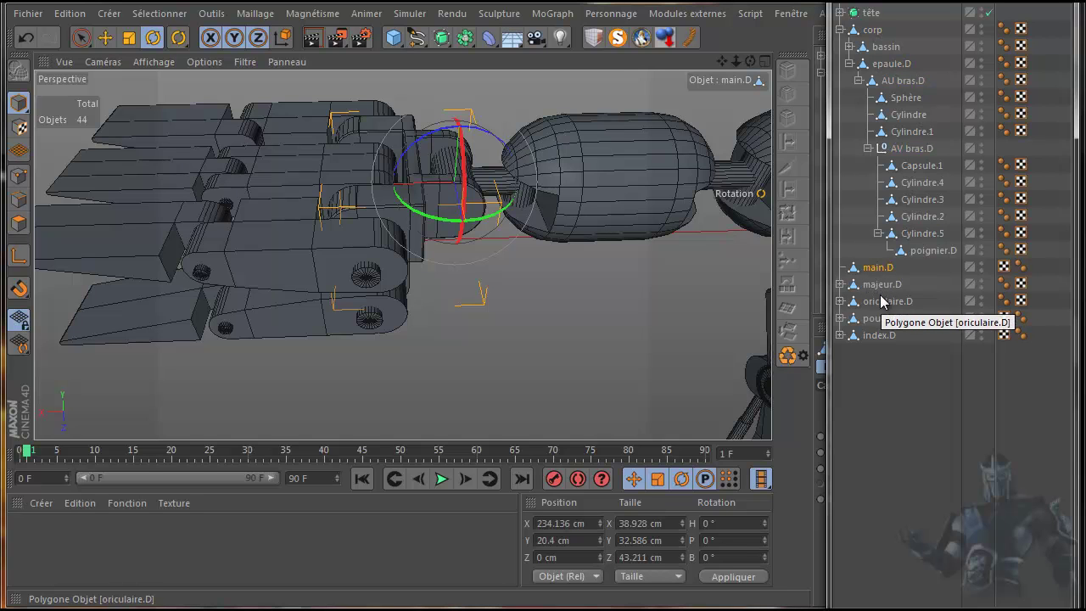
pyautogui.moveTo(882, 291); pyautogui.dragTo(875, 342)
pyautogui.click(876, 320)
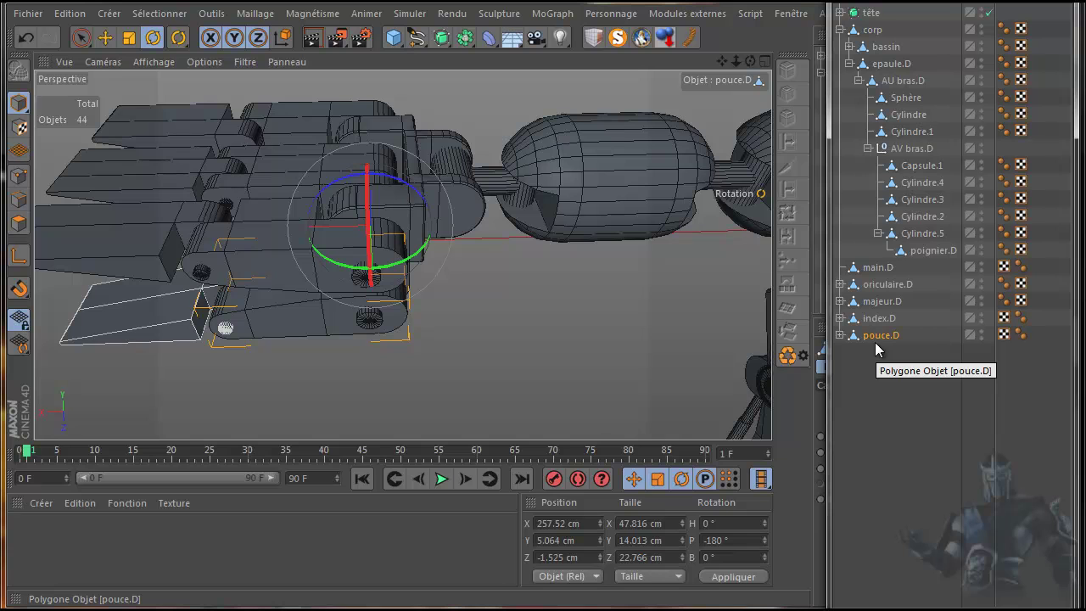
# - Select oriculaire.D, majeur.D and index.D in turn to check their order against the hand in the view
pyautogui.click(872, 284)
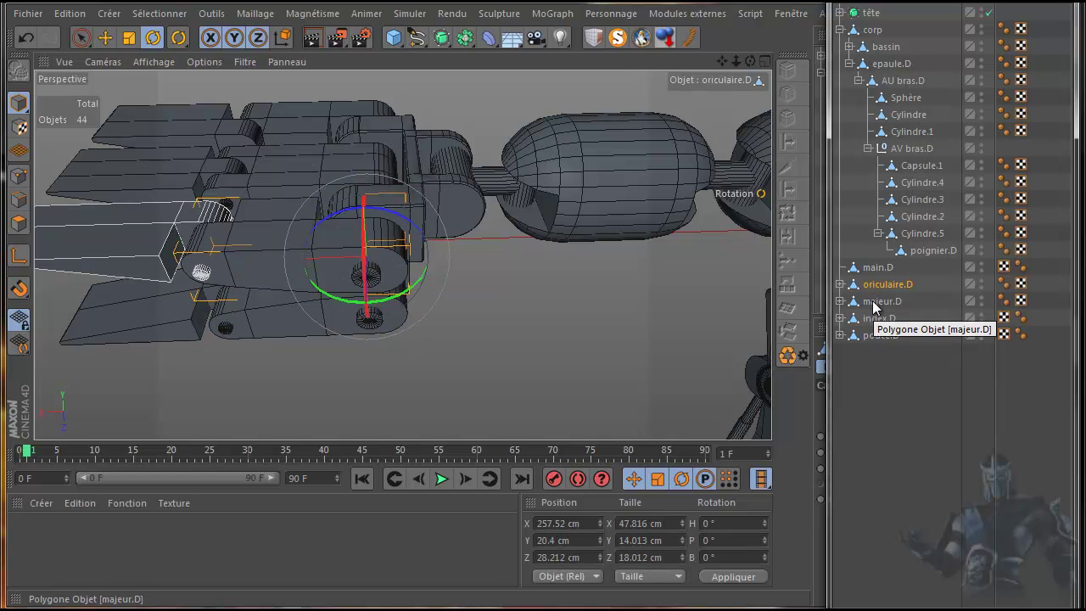
pyautogui.click(874, 304)
pyautogui.click(876, 319)
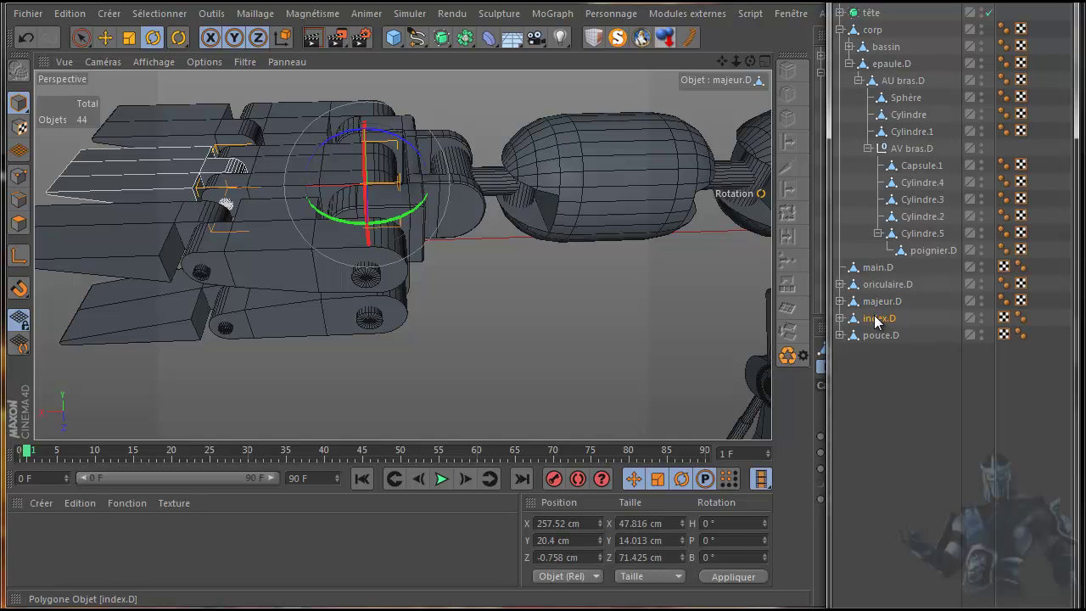
# - Move Cylindre.5 and poignier.D out of AV bras.D to the top level and merge them into one object, deleting the originals
pyautogui.click(876, 334)
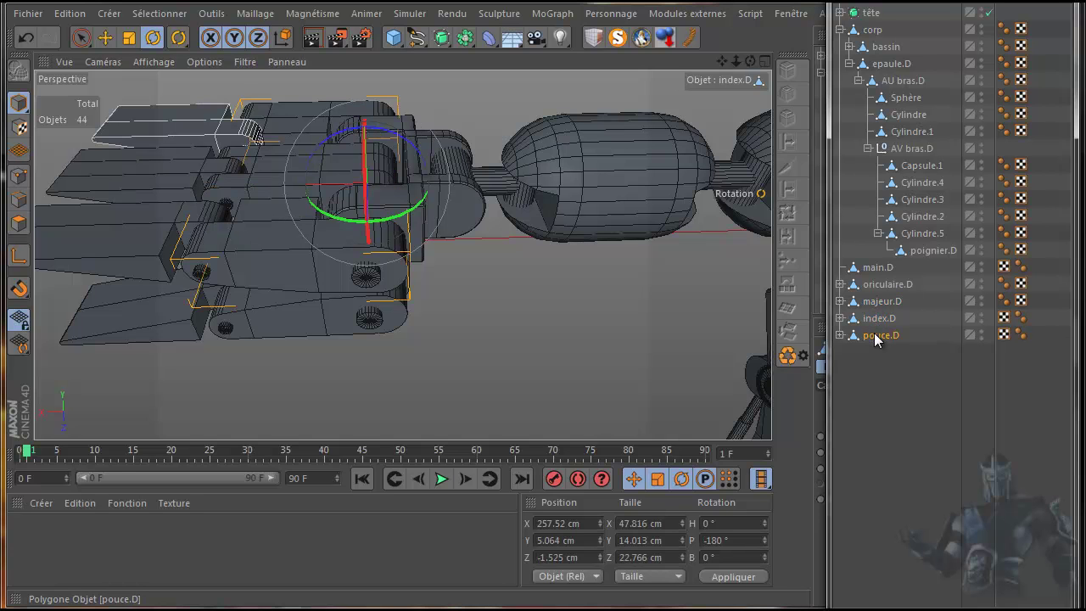
pyautogui.click(875, 269)
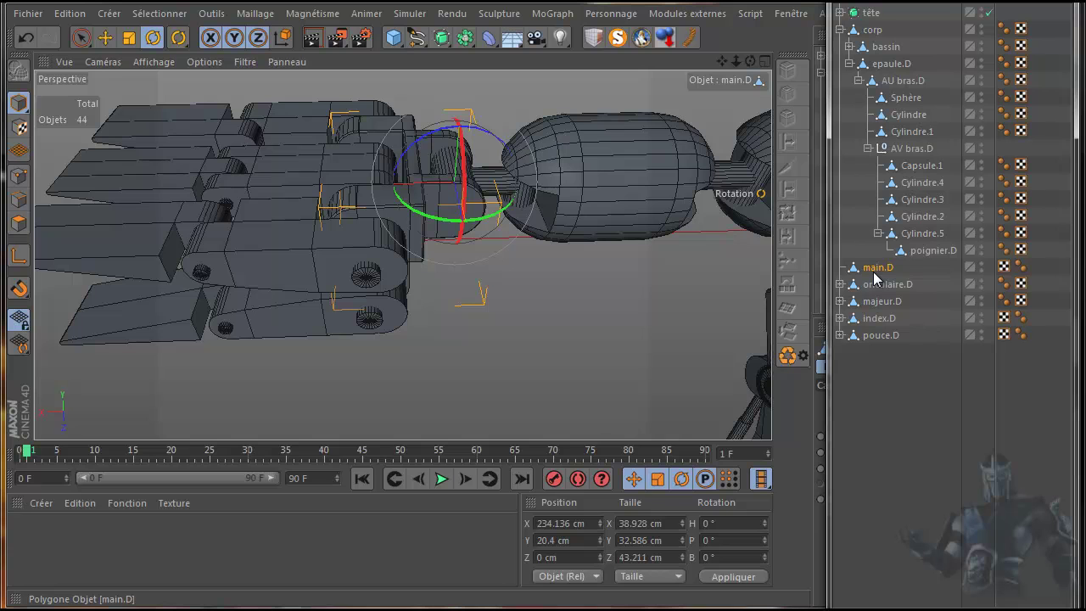
pyautogui.click(919, 250)
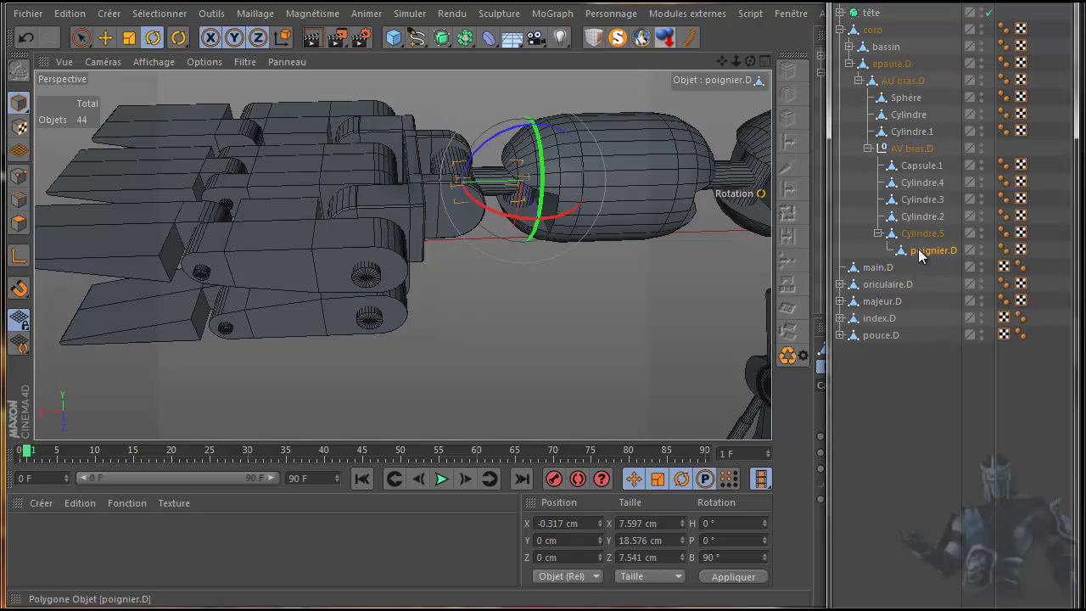
pyautogui.click(917, 231)
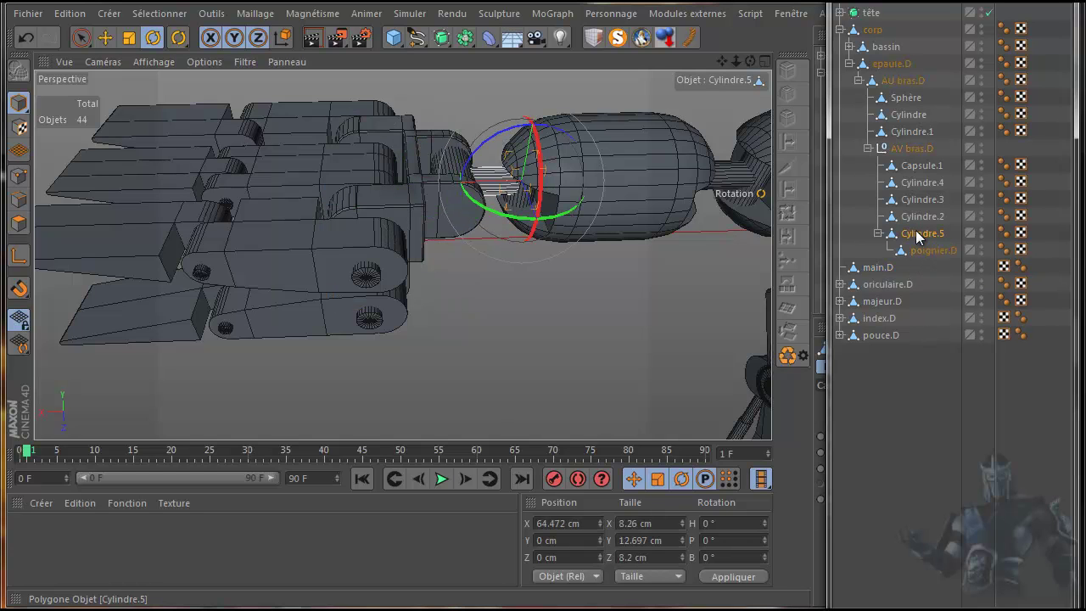
pyautogui.moveTo(916, 232); pyautogui.dragTo(892, 255)
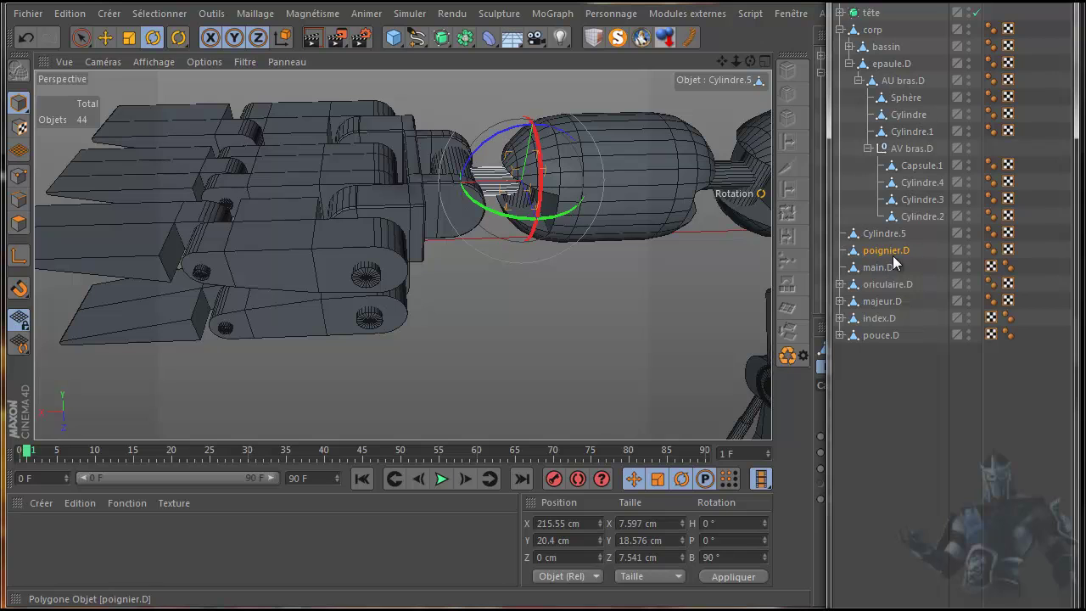
pyautogui.moveTo(1026, 230); pyautogui.dragTo(877, 253)
pyautogui.rightClick(878, 250)
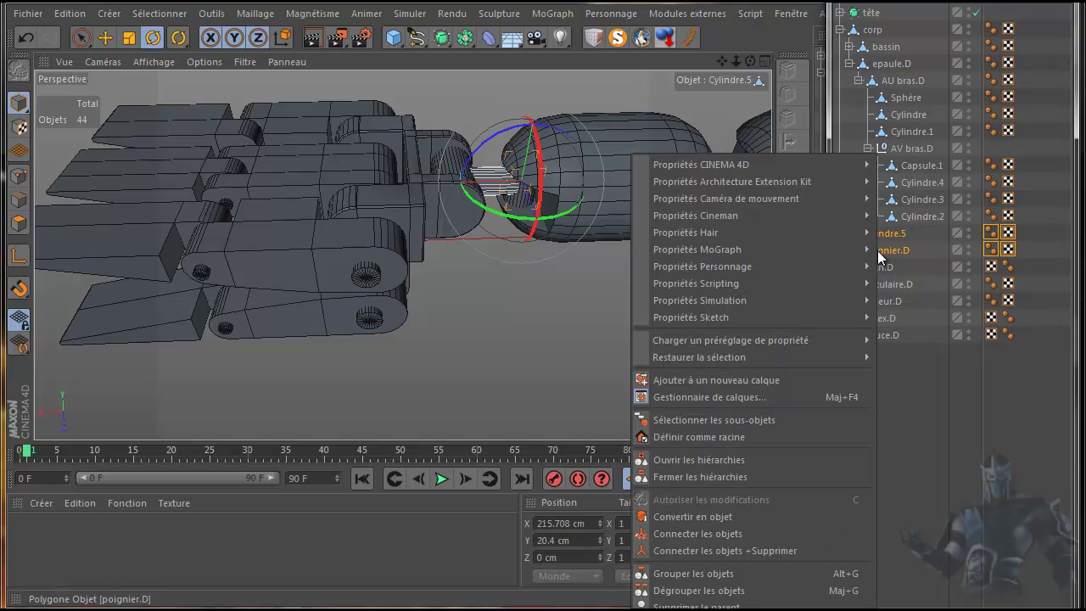
pyautogui.click(745, 550)
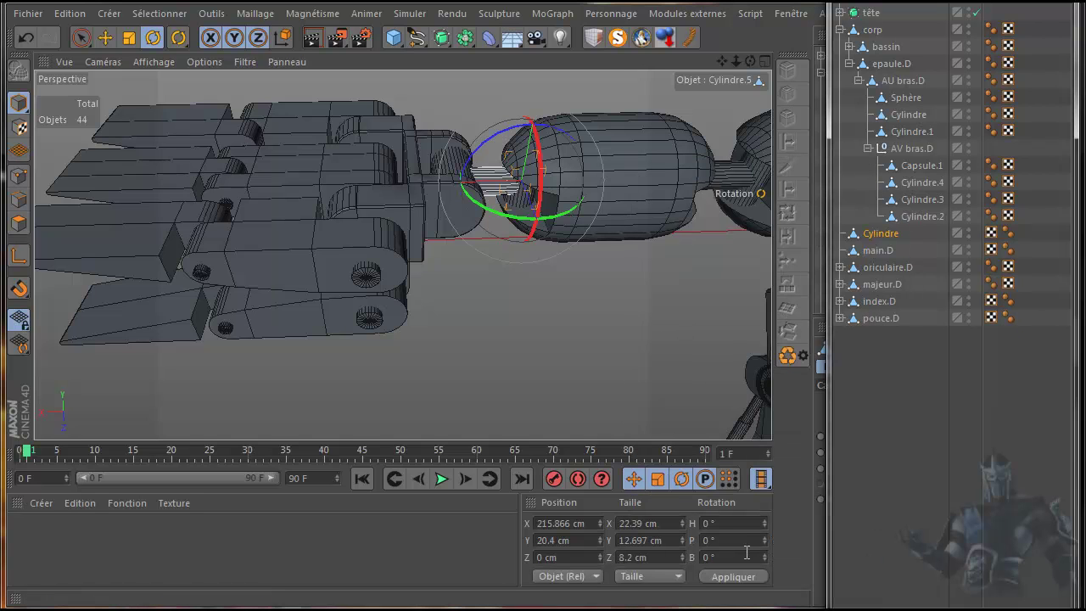
# - Rename the merged wrist object Cylindre as poignier.D
pyautogui.doubleClick(881, 236)
pyautogui.write('po')
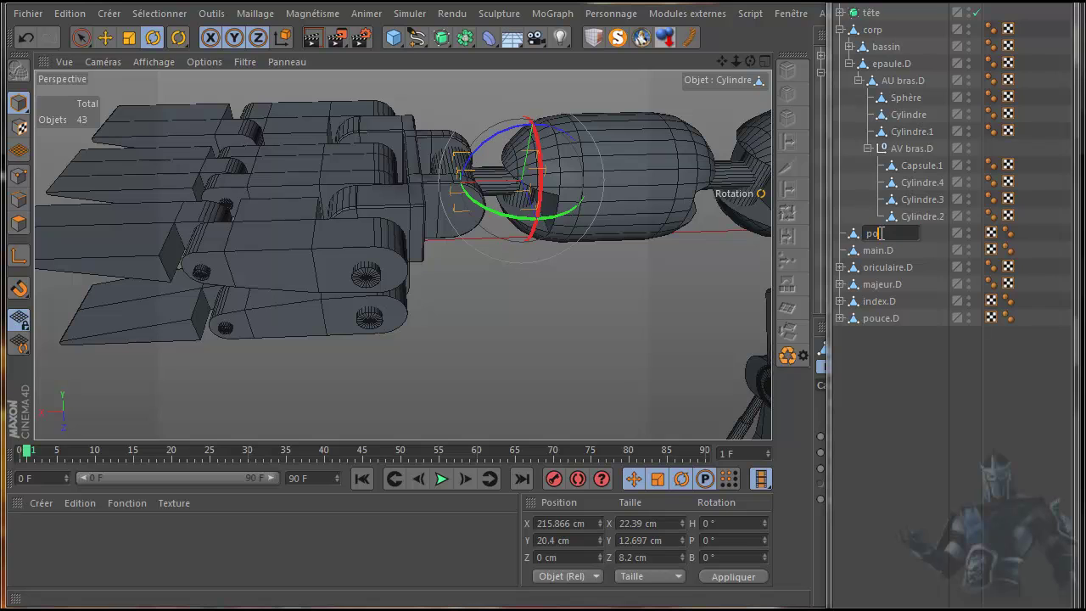
pyautogui.write('ignier.D')
pyautogui.press('Return')
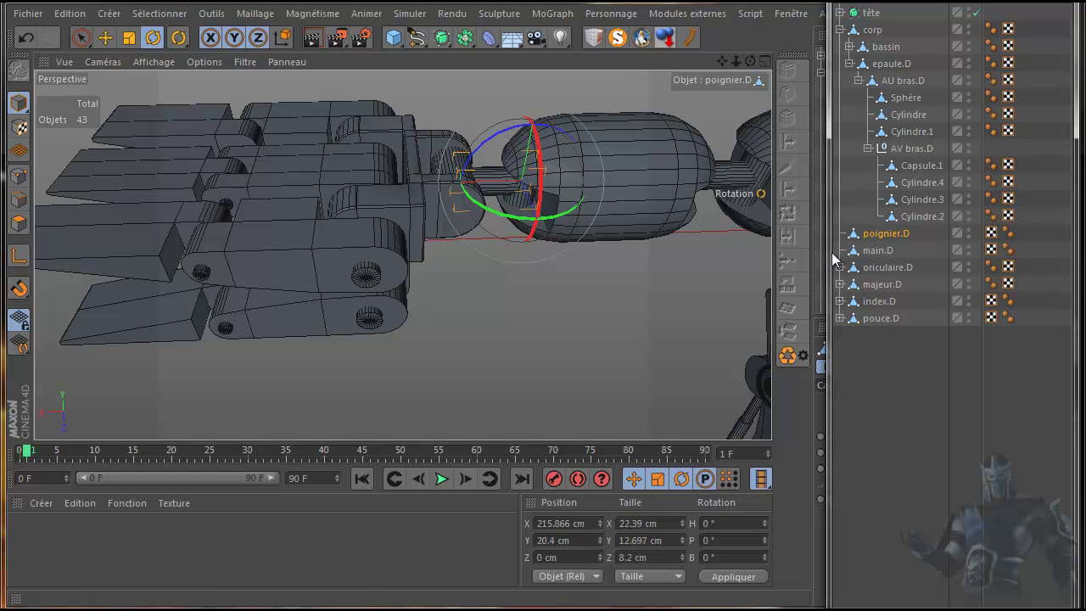
# - Test-rotate the merged poignier.D and undo the rotation
pyautogui.click(877, 251)
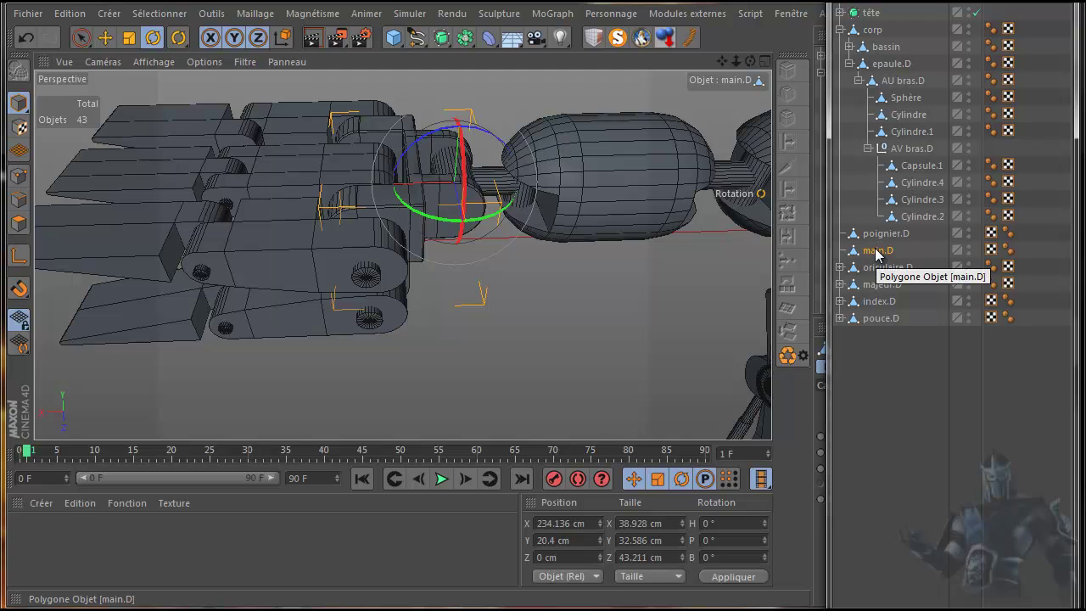
pyautogui.click(878, 233)
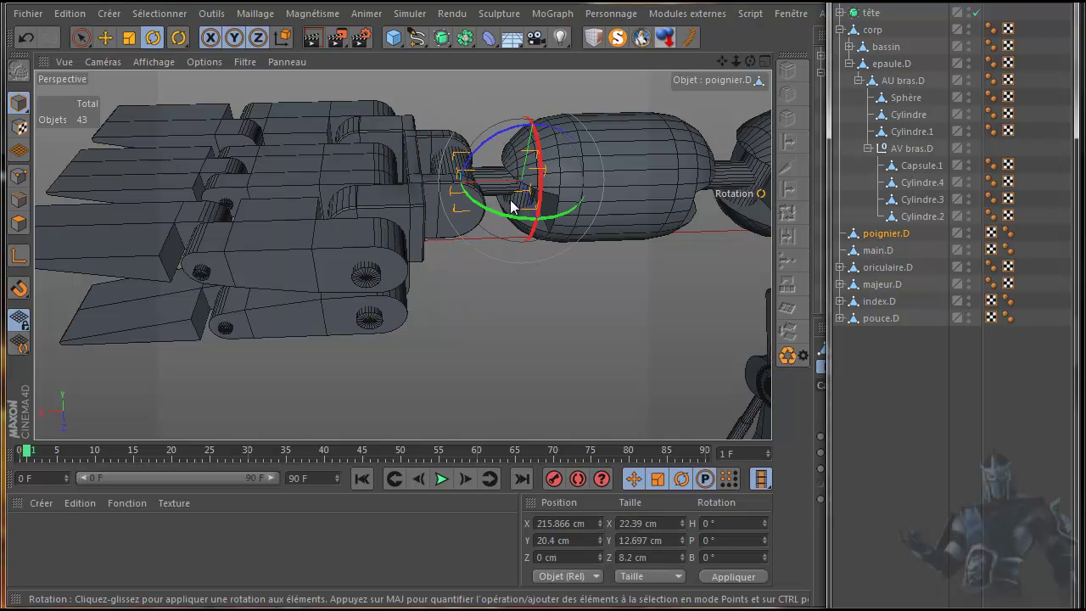
pyautogui.moveTo(498, 211)
pyautogui.mouseDown()
pyautogui.moveTo(563, 222)
pyautogui.moveTo(500, 215)
pyautogui.mouseUp()
pyautogui.click(25, 37)
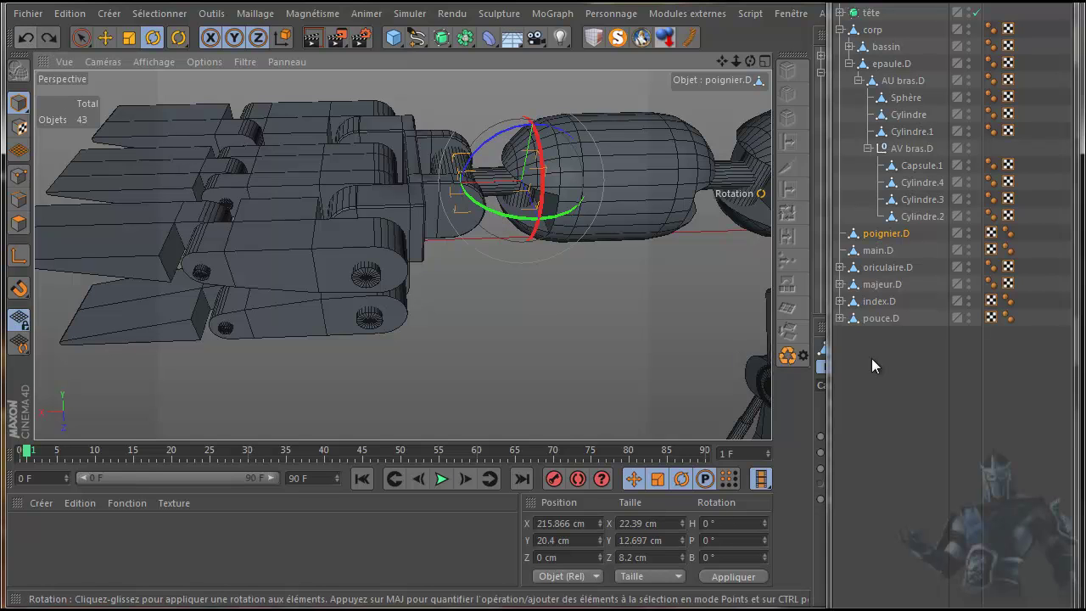
# - Test-rotate main.D slightly about its bank axis and undo the rotation
pyautogui.click(876, 250)
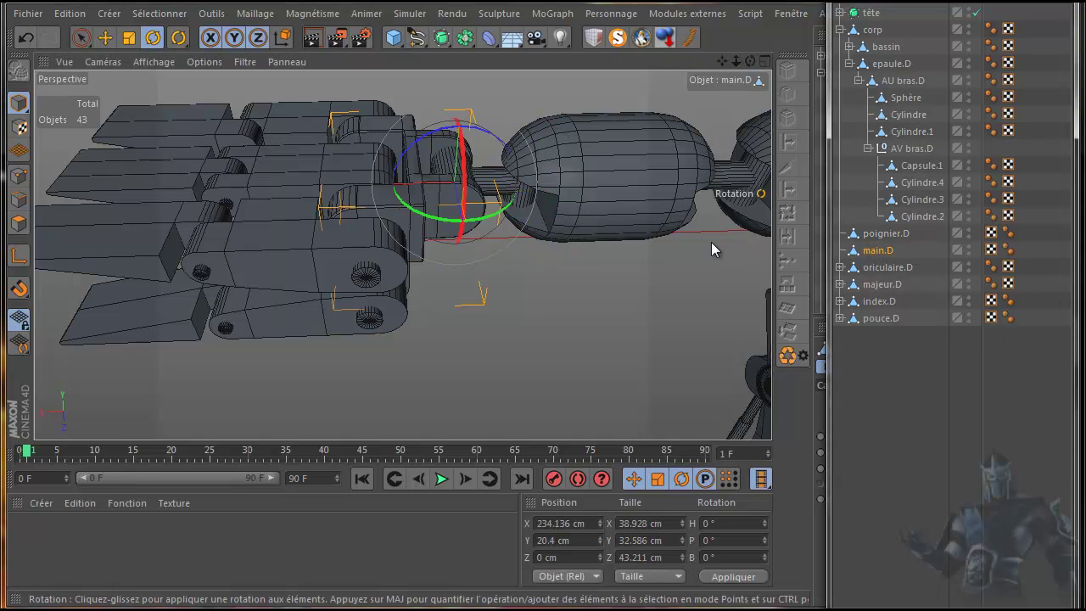
pyautogui.moveTo(417, 145)
pyautogui.mouseDown()
pyautogui.moveTo(378, 173)
pyautogui.moveTo(409, 134)
pyautogui.mouseUp()
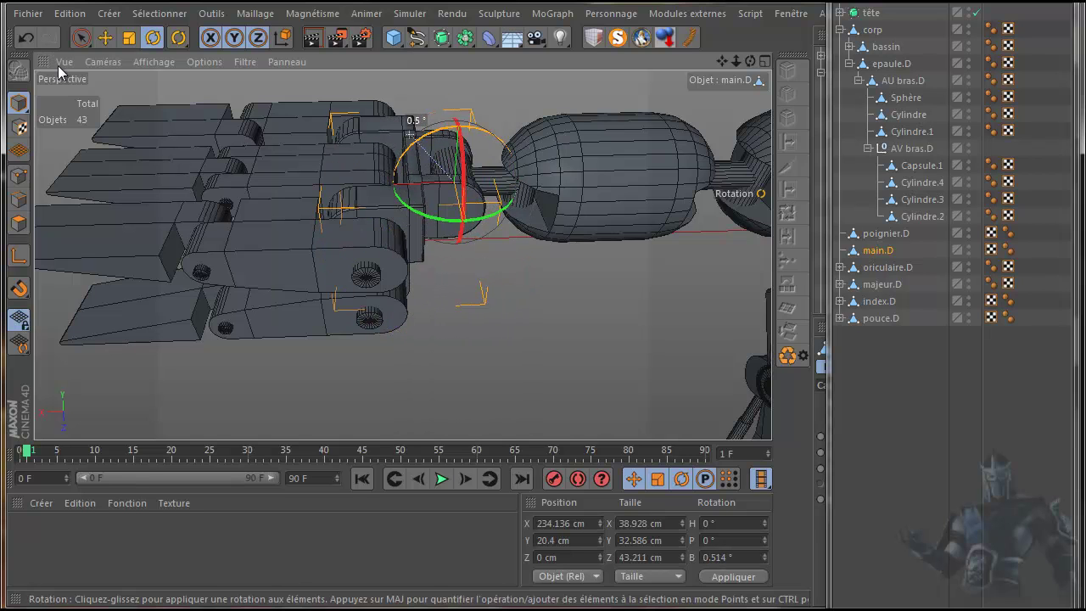
pyautogui.click(25, 39)
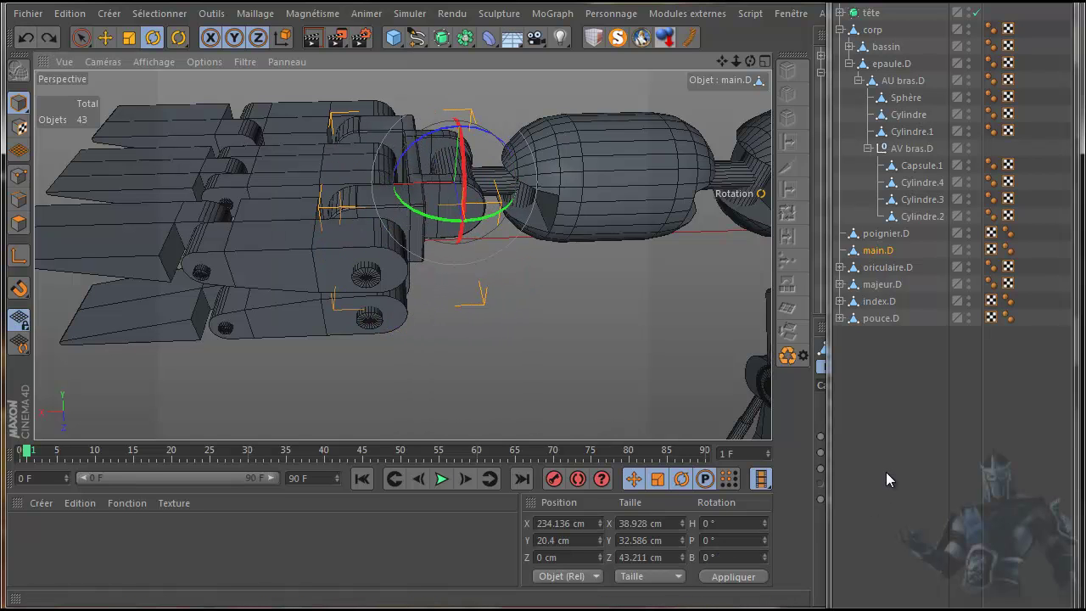
# - Move AV bras.D with its children out of AU bras.D to the top level, directly above poignier.D
pyautogui.keyDown('alt'); pyautogui.moveTo(643, 283); pyautogui.dragTo(662, 243, button='right'); pyautogui.keyUp('alt')
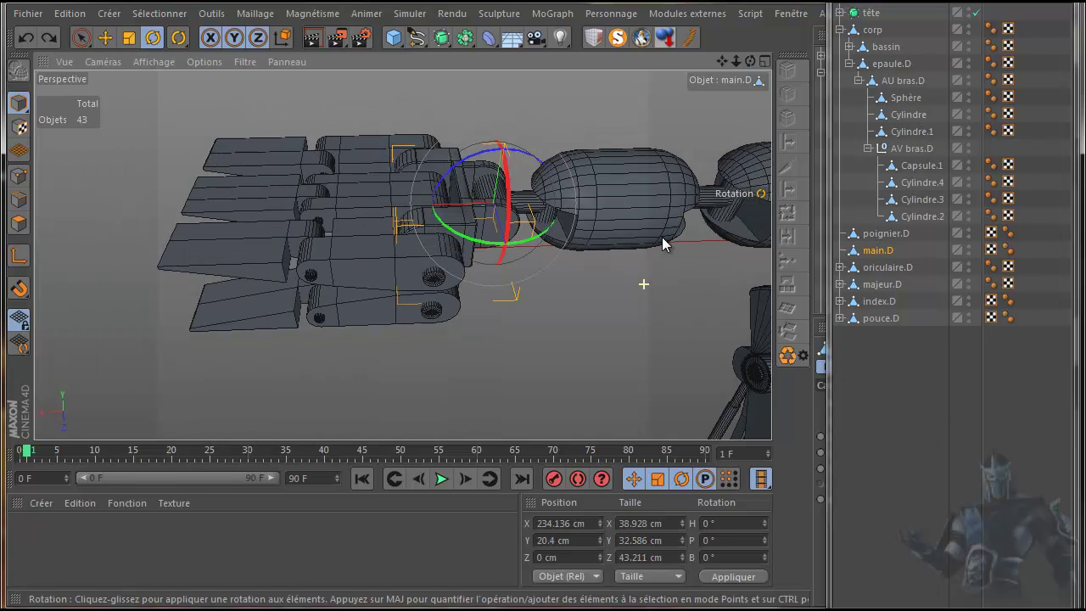
pyautogui.moveTo(722, 60); pyautogui.dragTo(752, 78)
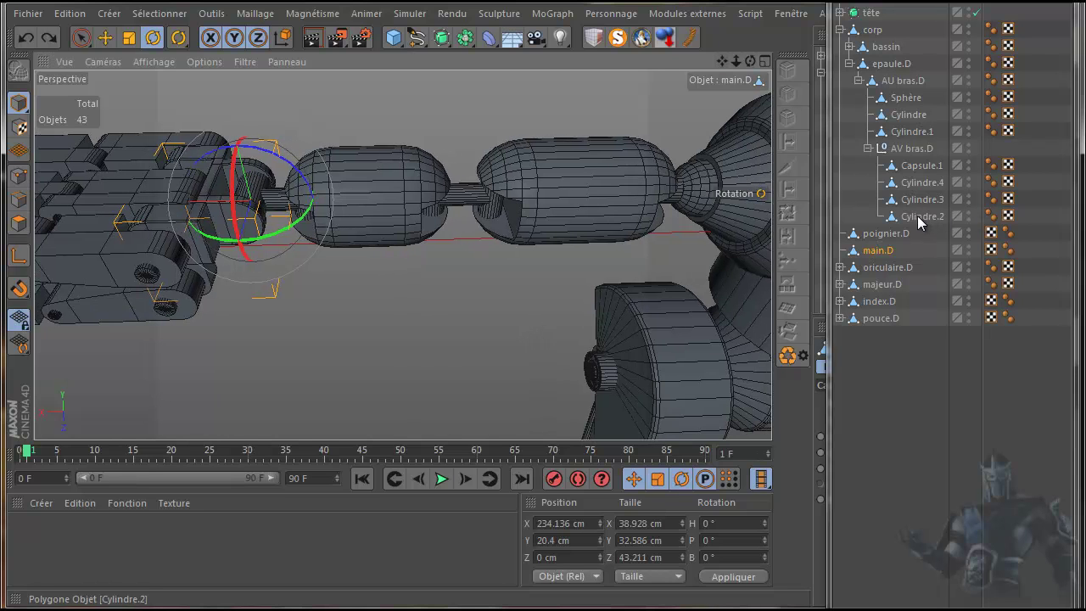
pyautogui.click(905, 155)
pyautogui.moveTo(903, 157); pyautogui.dragTo(878, 226)
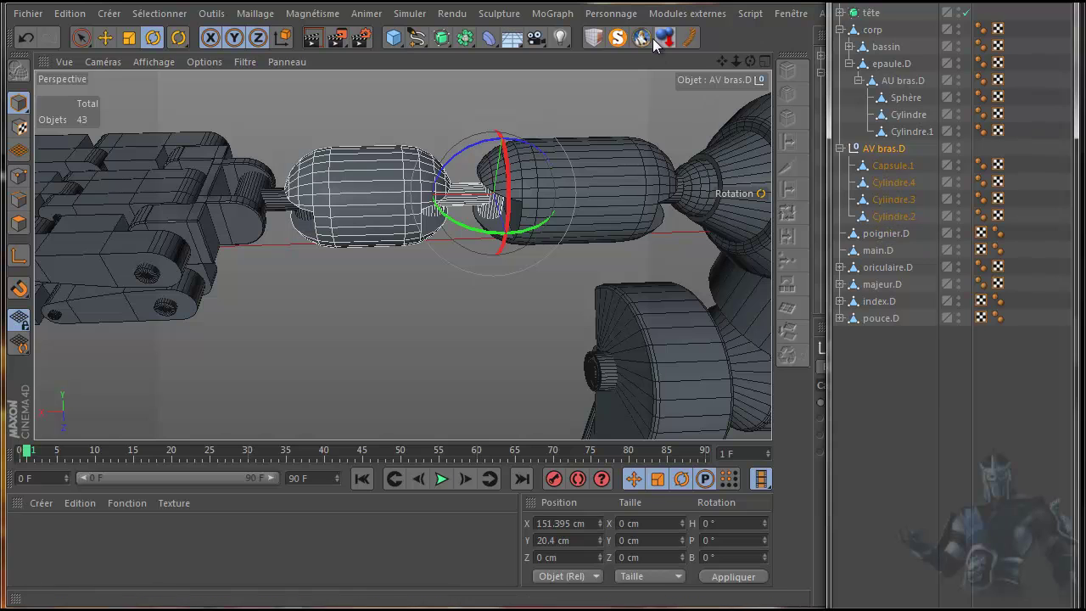
# - Merge Capsule.1, Cylindre.4 and Cylindre.3 under AV bras.D into one object and delete the originals, leaving Cylindre.2 separate
pyautogui.click(896, 214)
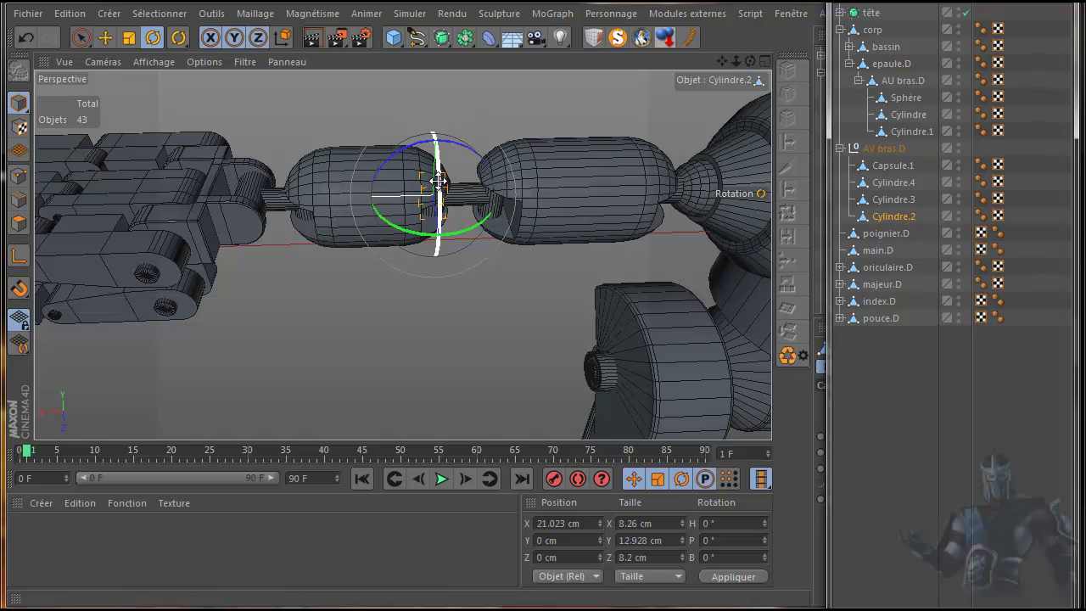
pyautogui.click(896, 199)
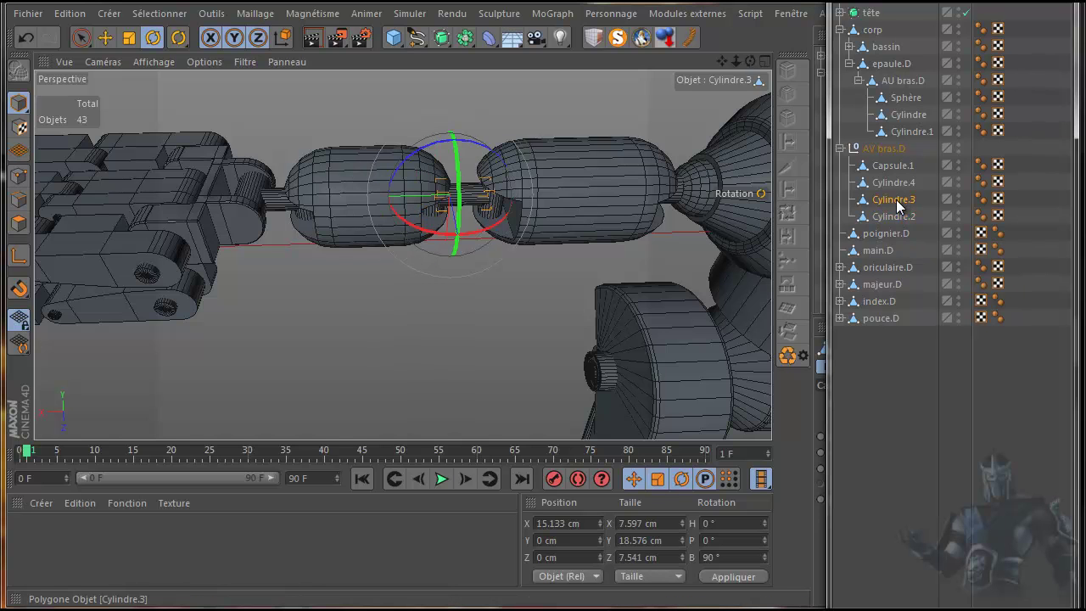
pyautogui.click(896, 182)
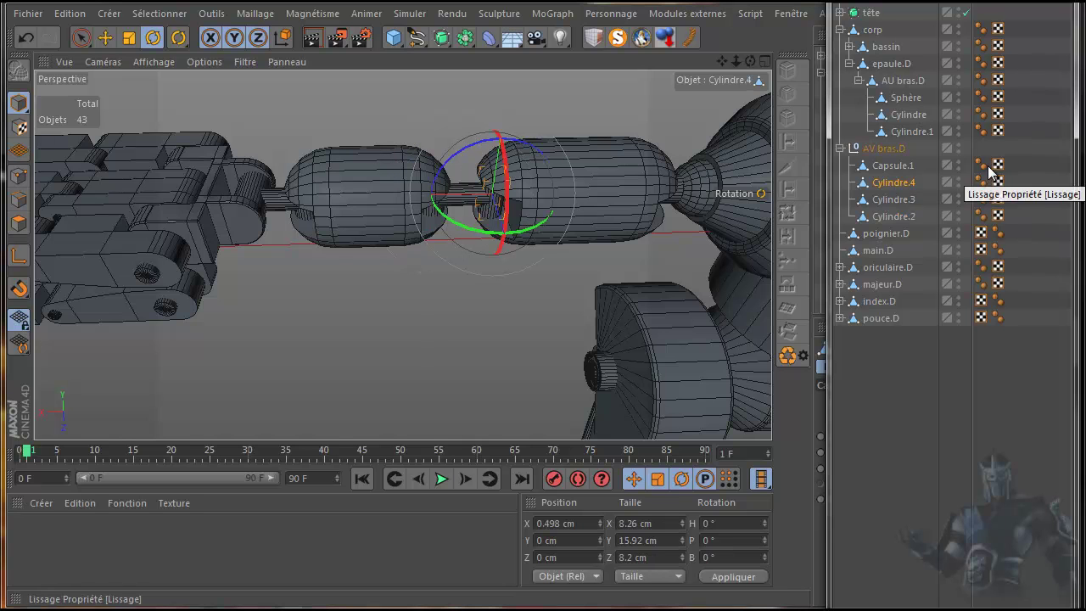
pyautogui.moveTo(1029, 161); pyautogui.dragTo(881, 201)
pyautogui.rightClick(887, 182)
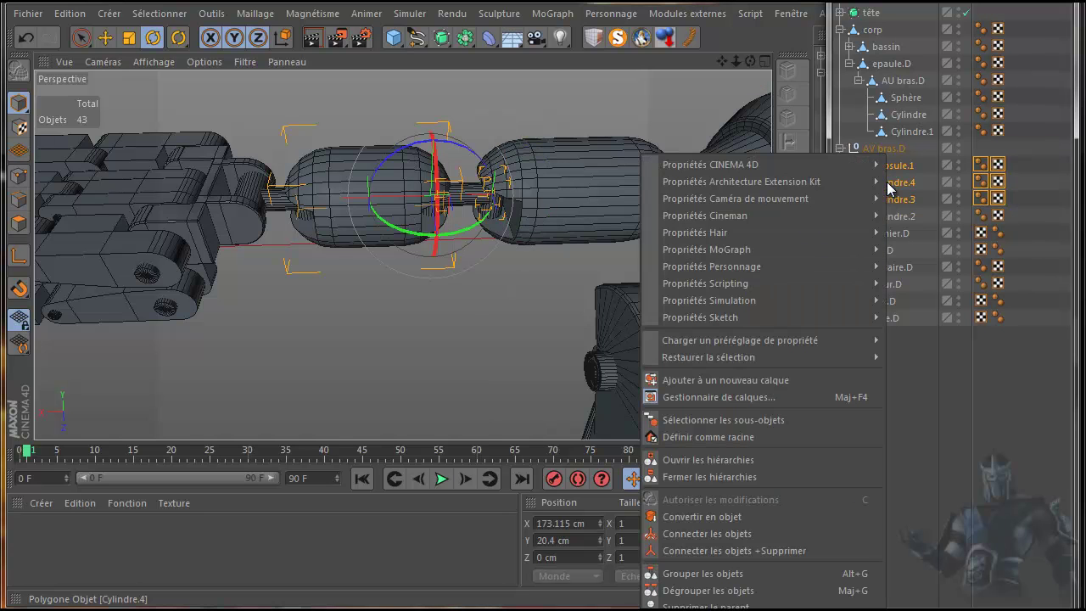
pyautogui.click(728, 551)
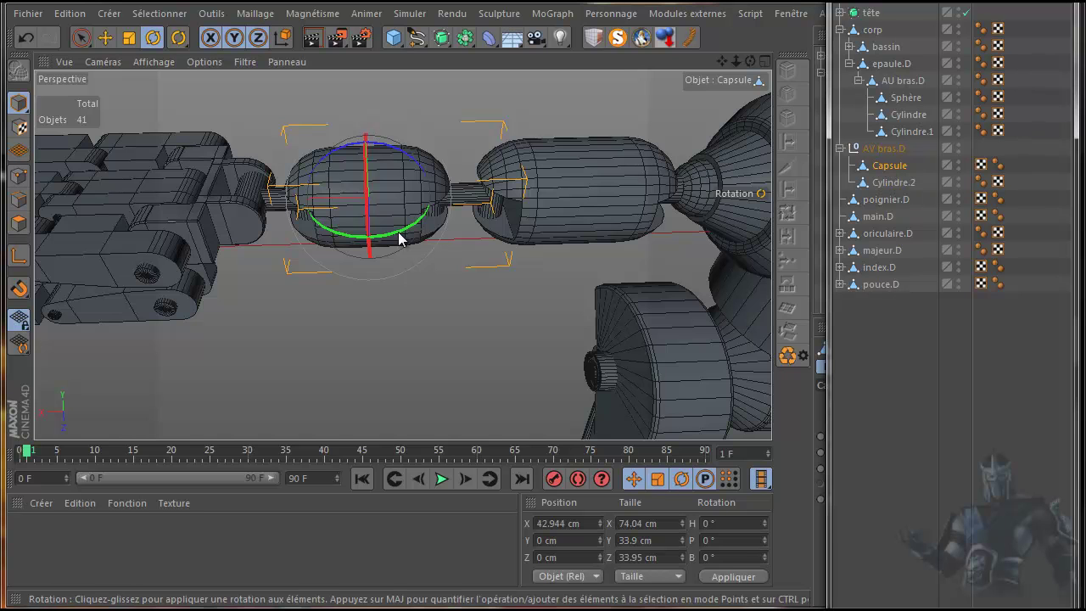
# - Test-rotate the merged Capsule about its heading axis, undo the rotation, and compare its axis position with that of Cylindre.2
pyautogui.moveTo(393, 239)
pyautogui.mouseDown()
pyautogui.moveTo(402, 232)
pyautogui.moveTo(380, 236)
pyautogui.mouseUp()
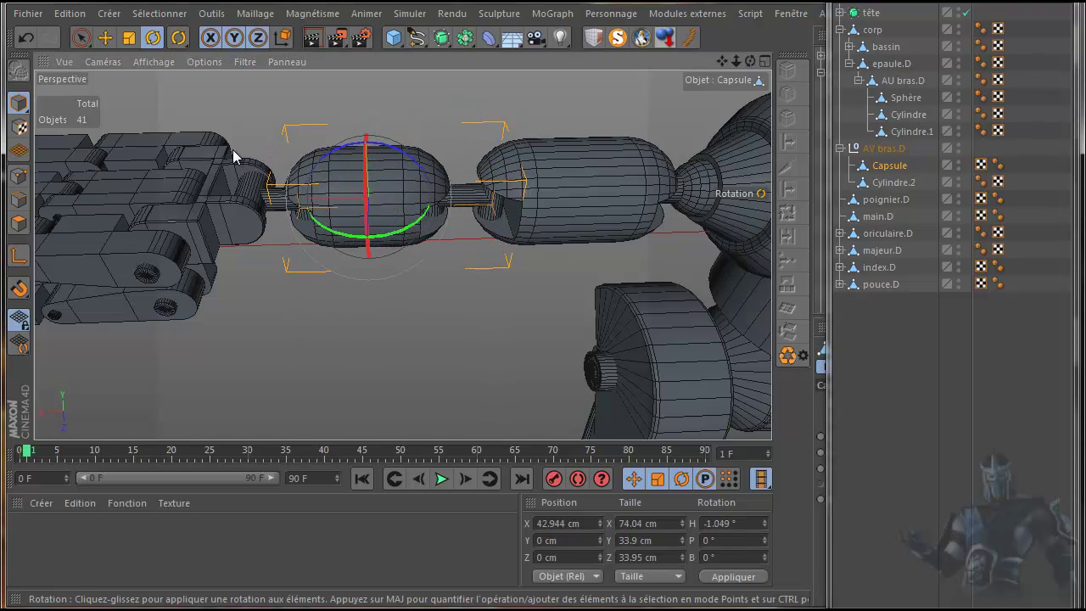
pyautogui.click(24, 39)
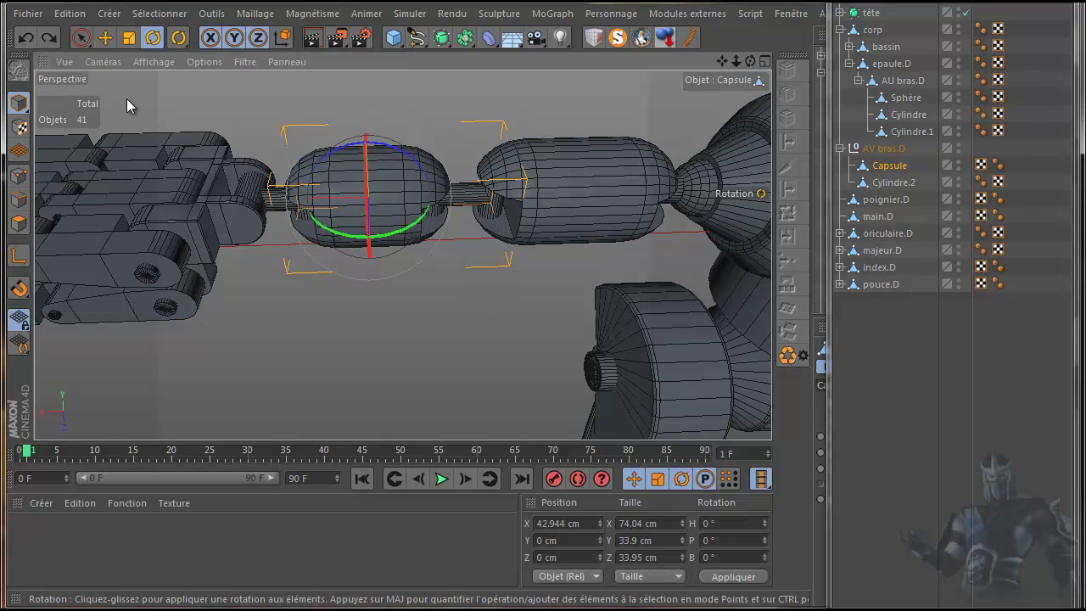
pyautogui.click(883, 183)
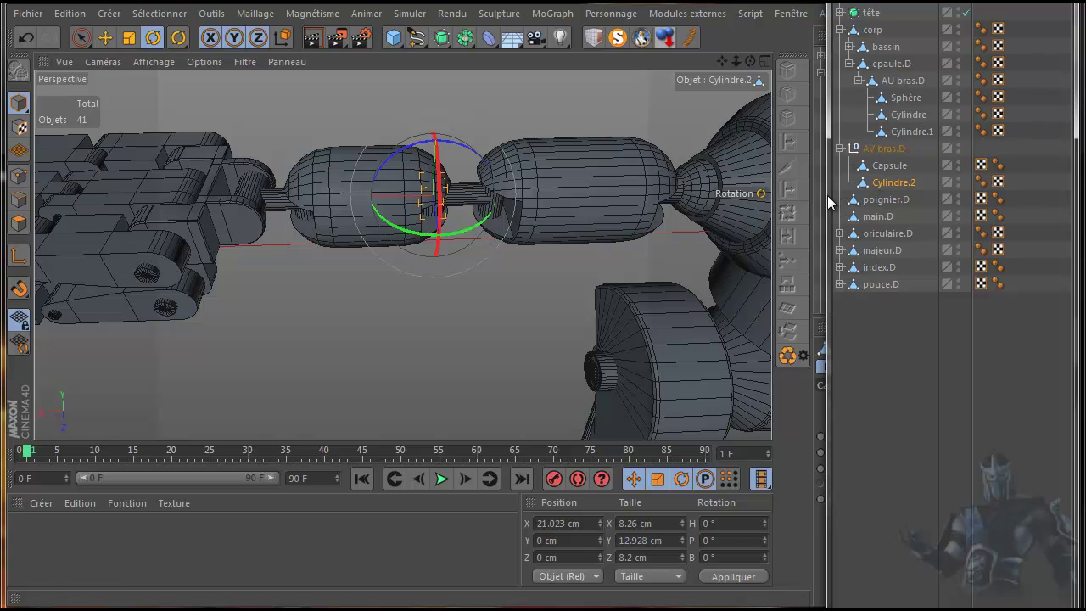
pyautogui.click(888, 166)
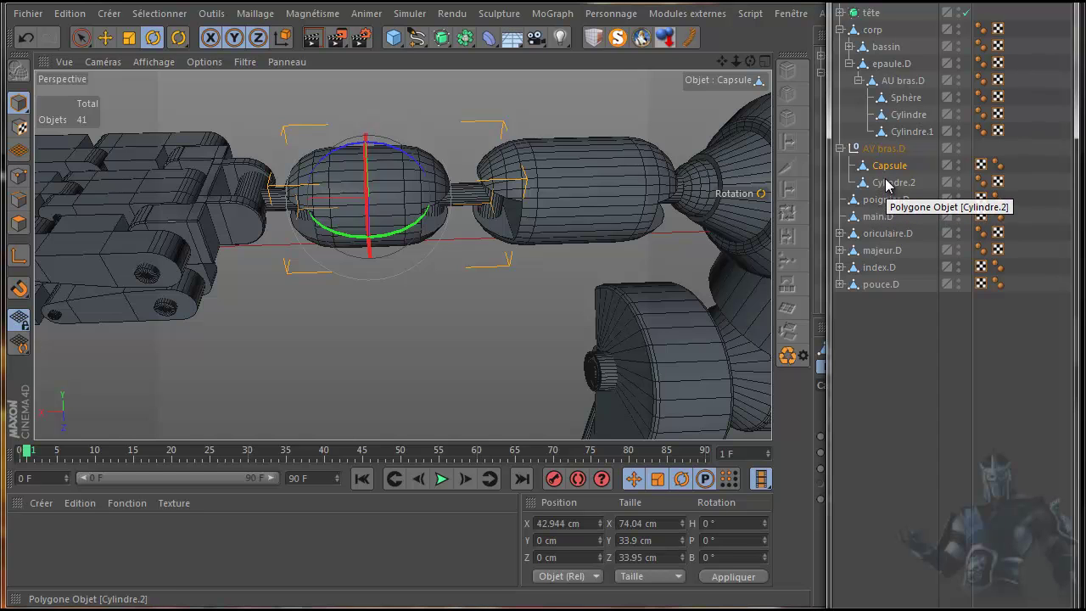
# - Make the merged Capsule a child of Cylindre.2 within AV bras.D
pyautogui.click(888, 183)
pyautogui.moveTo(887, 179)
pyautogui.mouseDown()
pyautogui.moveTo(887, 157)
pyautogui.moveTo(893, 165)
pyautogui.mouseUp()
pyautogui.click(891, 166)
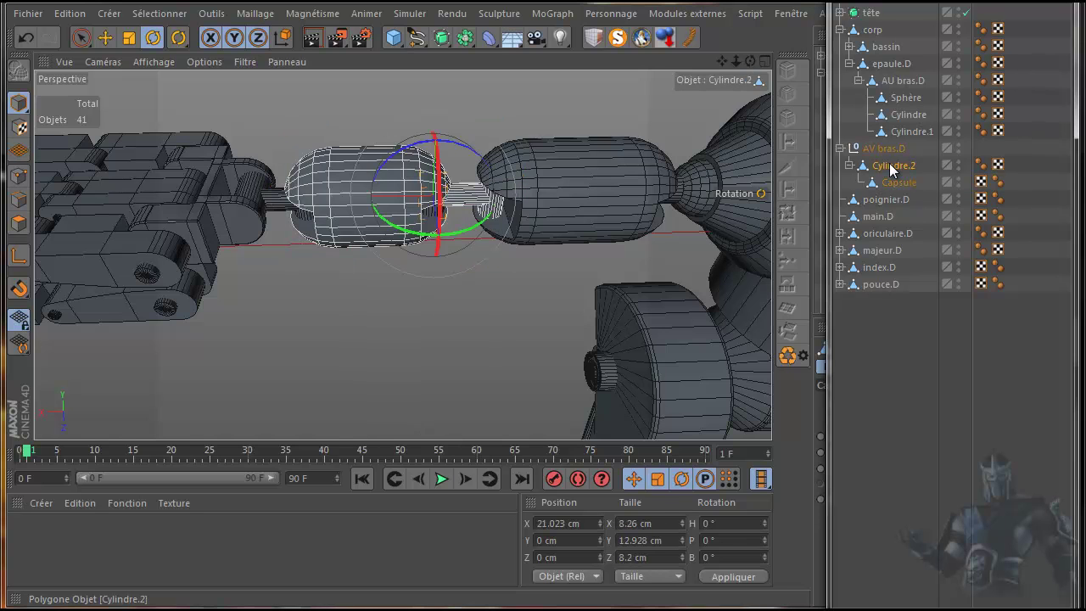
# - Rename Cylindre.2, the parent of the forearm Capsule, as av bras.D
pyautogui.doubleClick(891, 164)
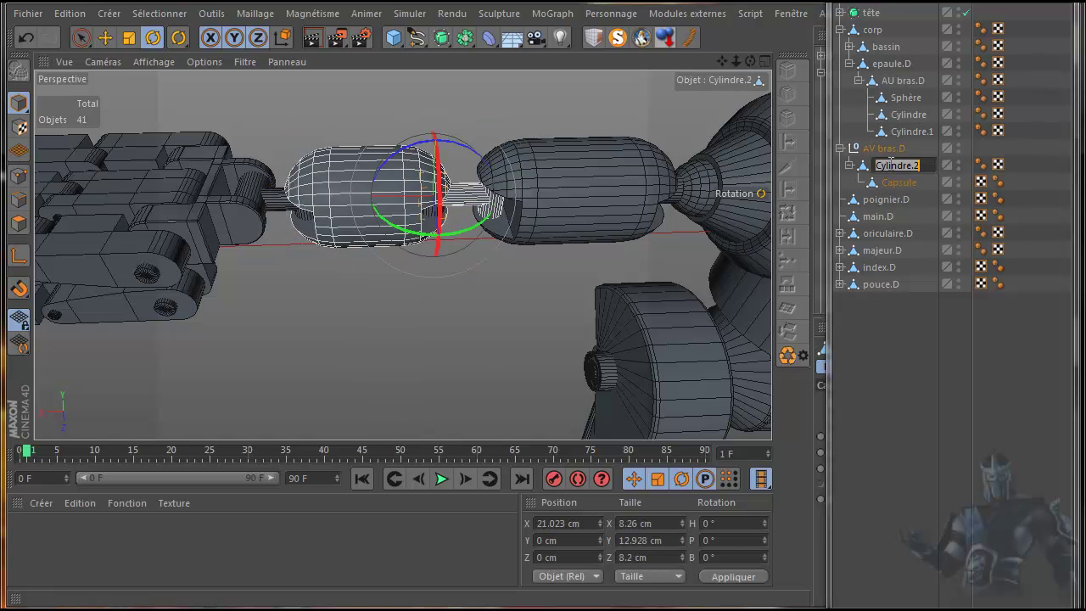
pyautogui.write('av bras.D')
pyautogui.press('Return')
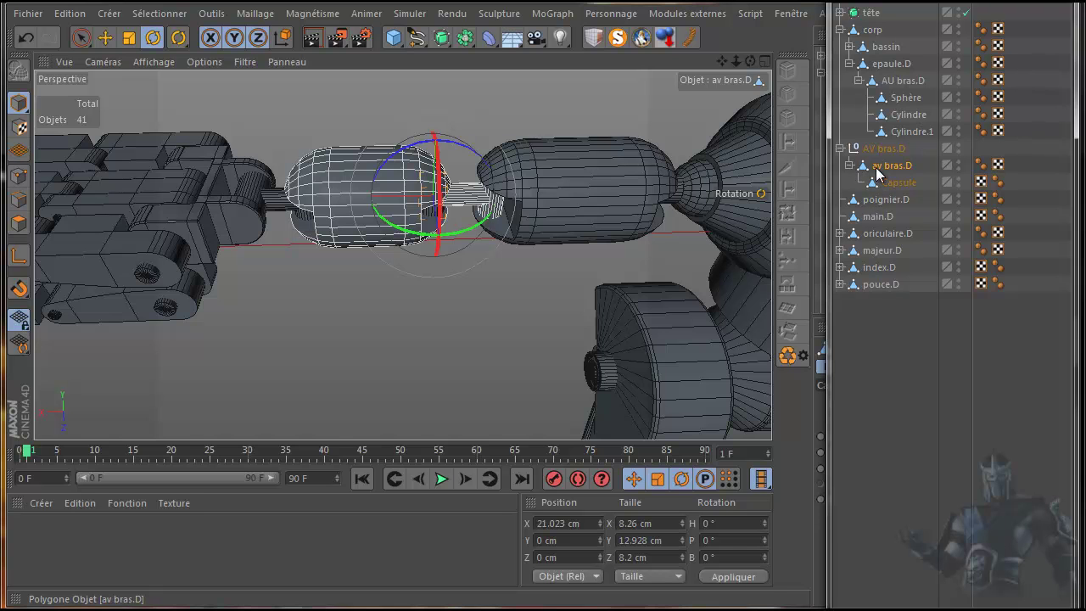
# - Test-rotate av bras.D with its Capsule child about the heading axis and undo the rotation
pyautogui.moveTo(465, 227); pyautogui.dragTo(493, 212)
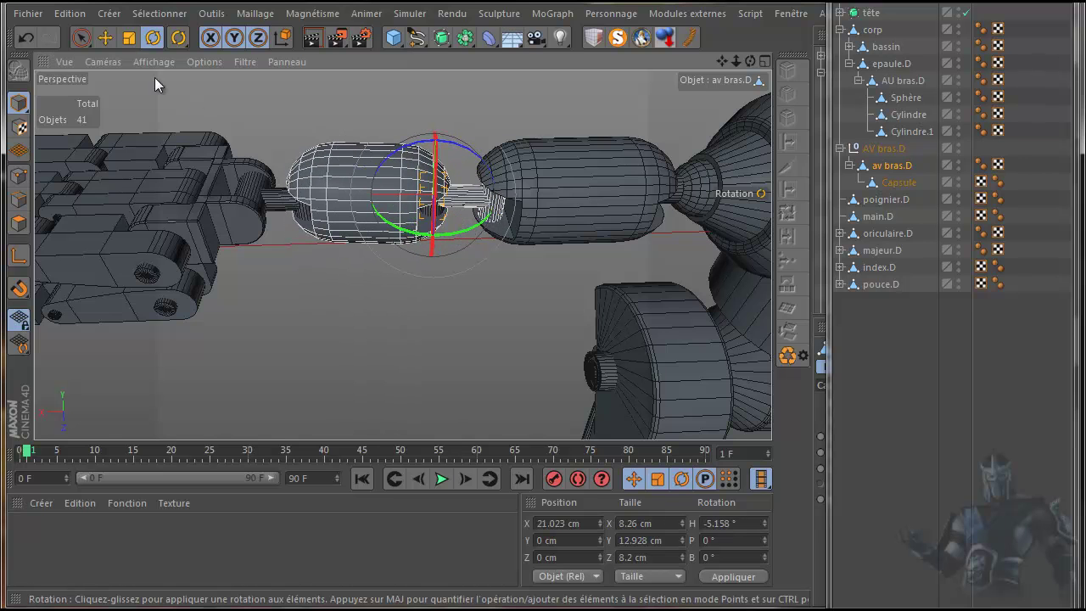
pyautogui.click(25, 36)
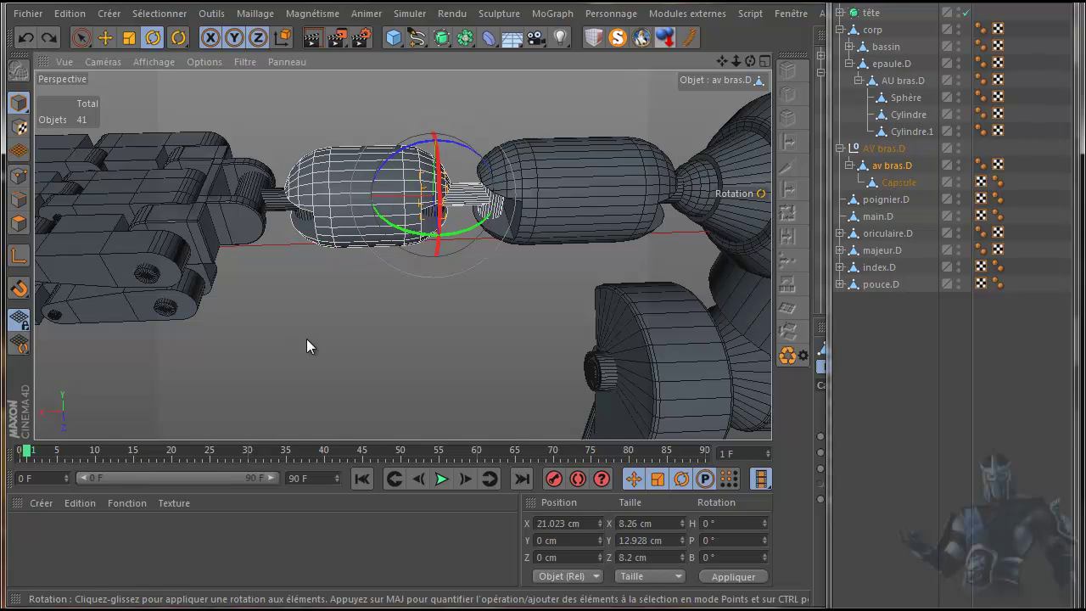
# - In the front view, move only av bras.D's axis, with snapping enabled, onto the elbow joint at X 0 cm
pyautogui.middleClick(330, 334)
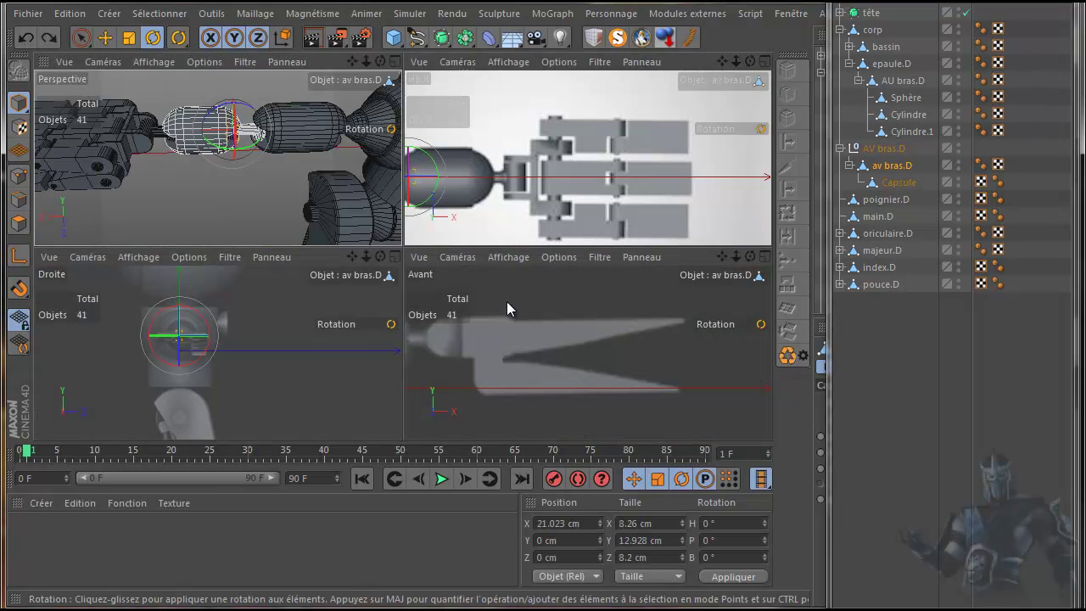
pyautogui.middleClick(489, 304)
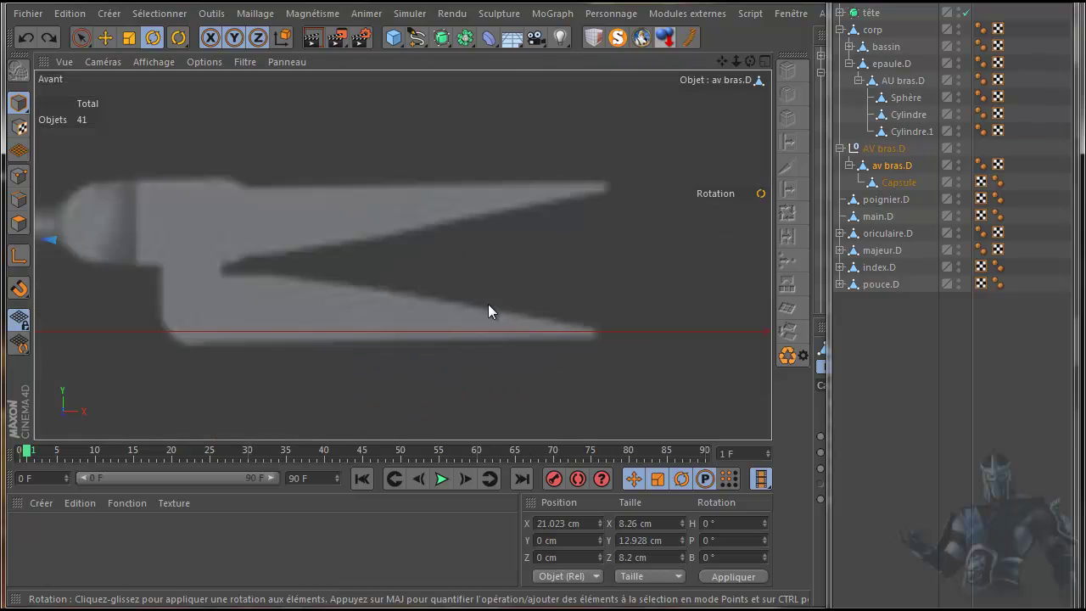
pyautogui.press('o')
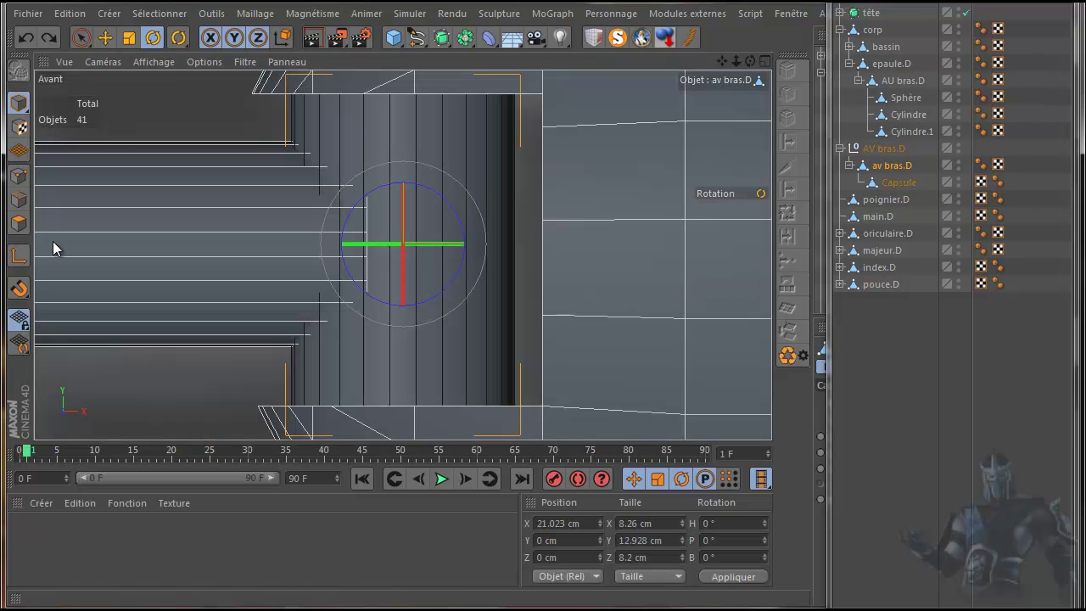
pyautogui.scroll(-5, 348, 311)
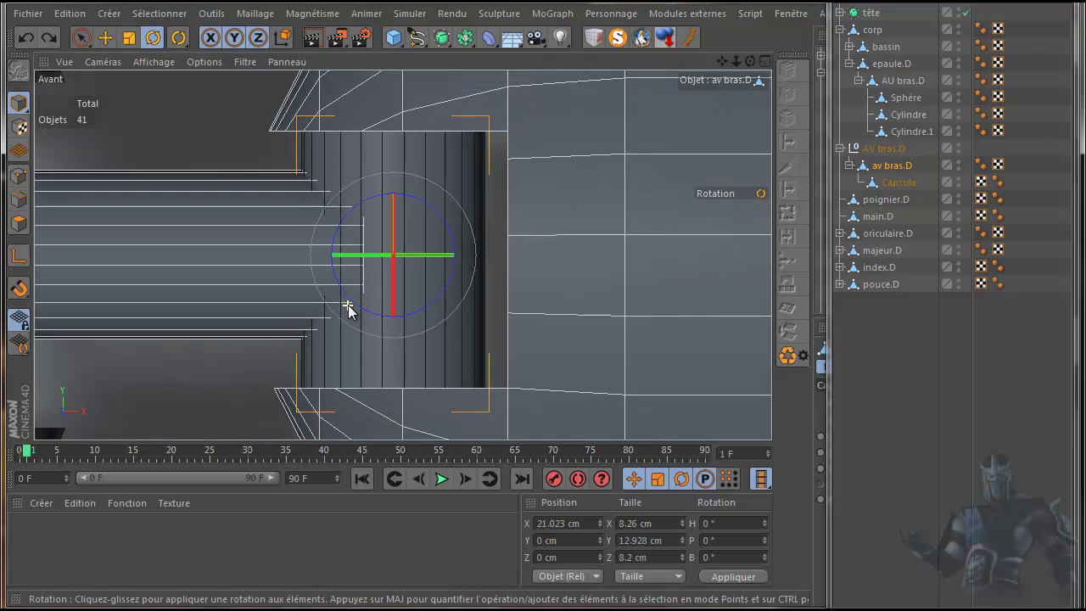
pyautogui.scroll(-2, 350, 307)
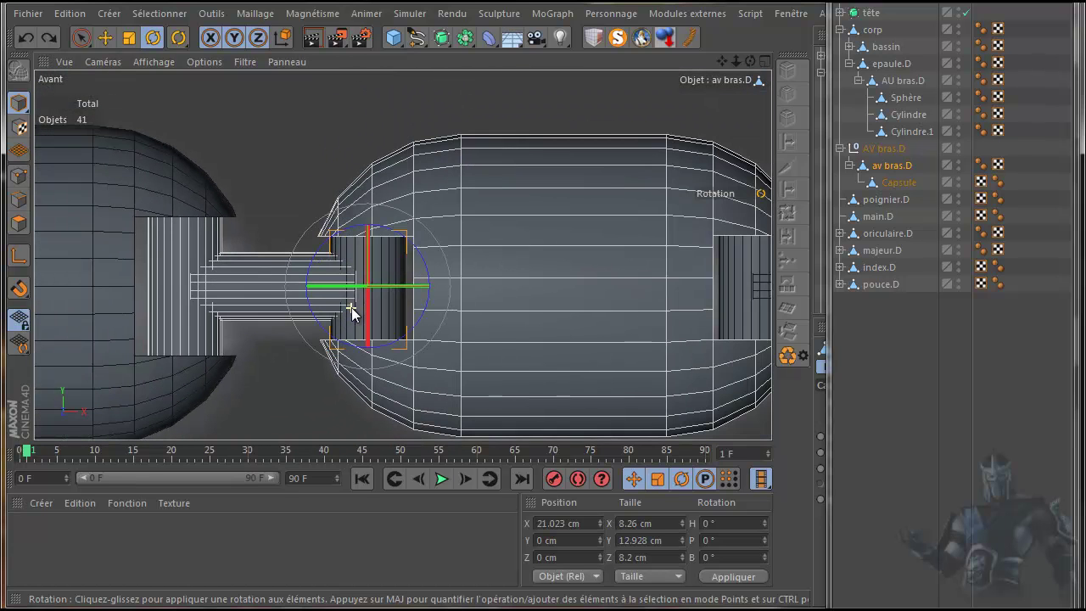
pyautogui.scroll(-1, 351, 307)
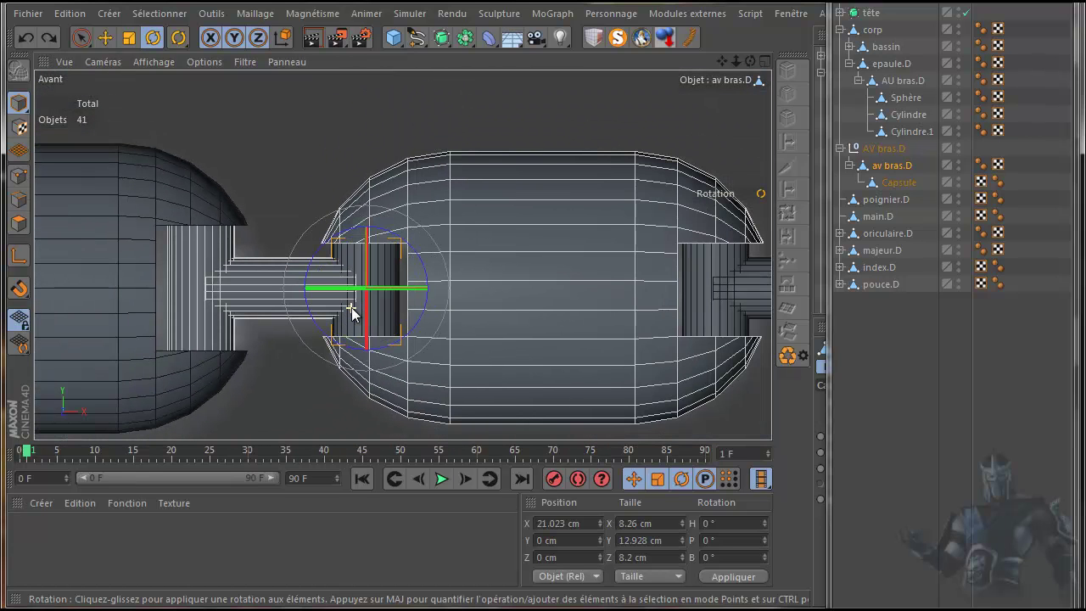
pyautogui.scroll(-1, 280, 204)
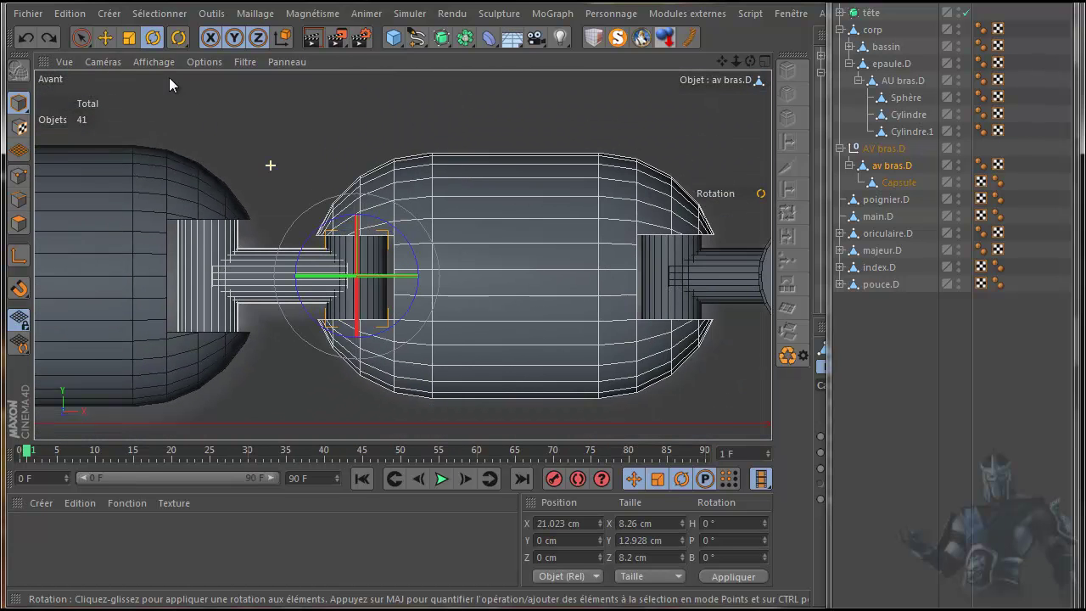
pyautogui.click(19, 255)
pyautogui.click(18, 288)
pyautogui.click(104, 39)
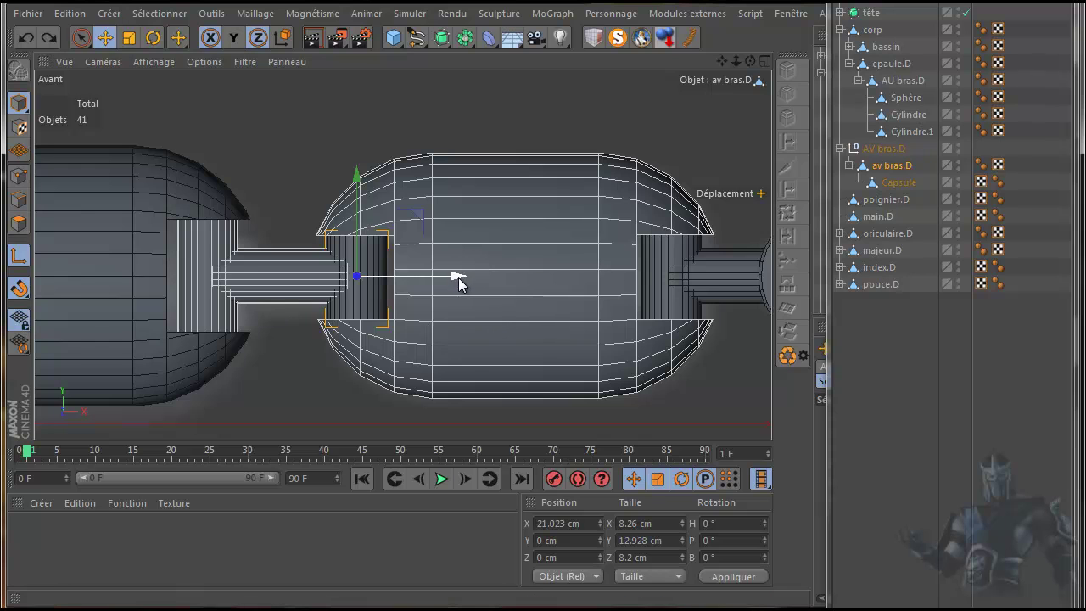
pyautogui.moveTo(457, 282); pyautogui.dragTo(306, 288)
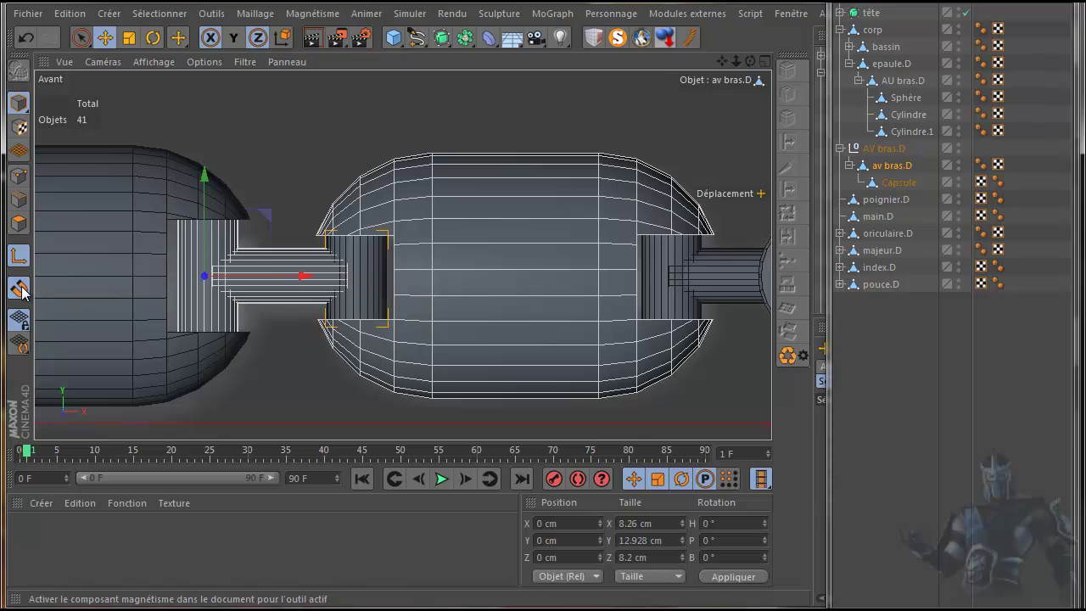
# - Test-rotate av bras.D about the heading axis in the perspective view and undo the rotation
pyautogui.middleClick(299, 179)
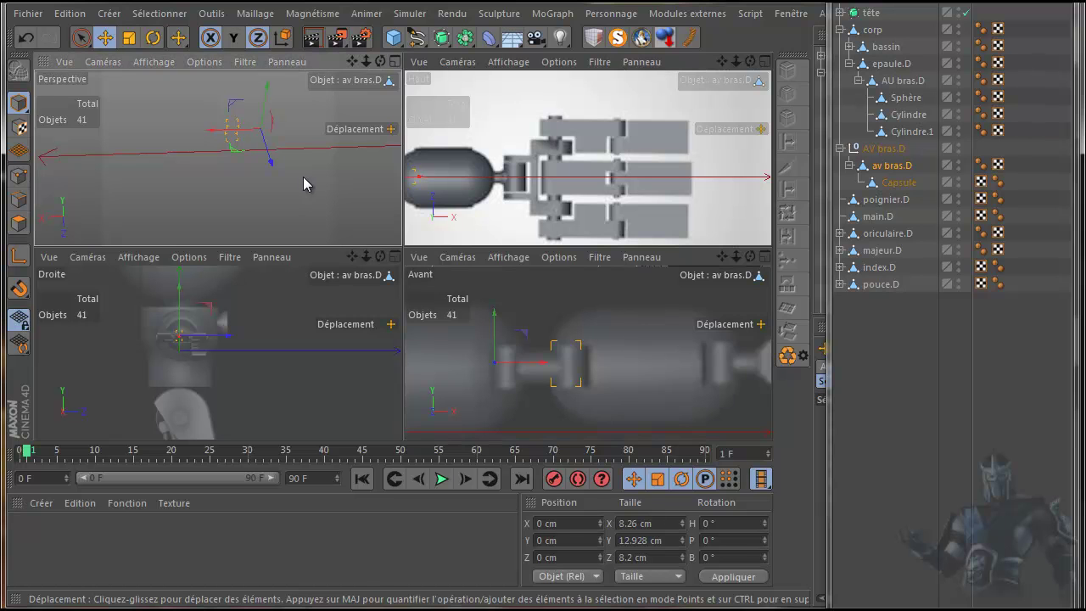
pyautogui.middleClick(340, 180)
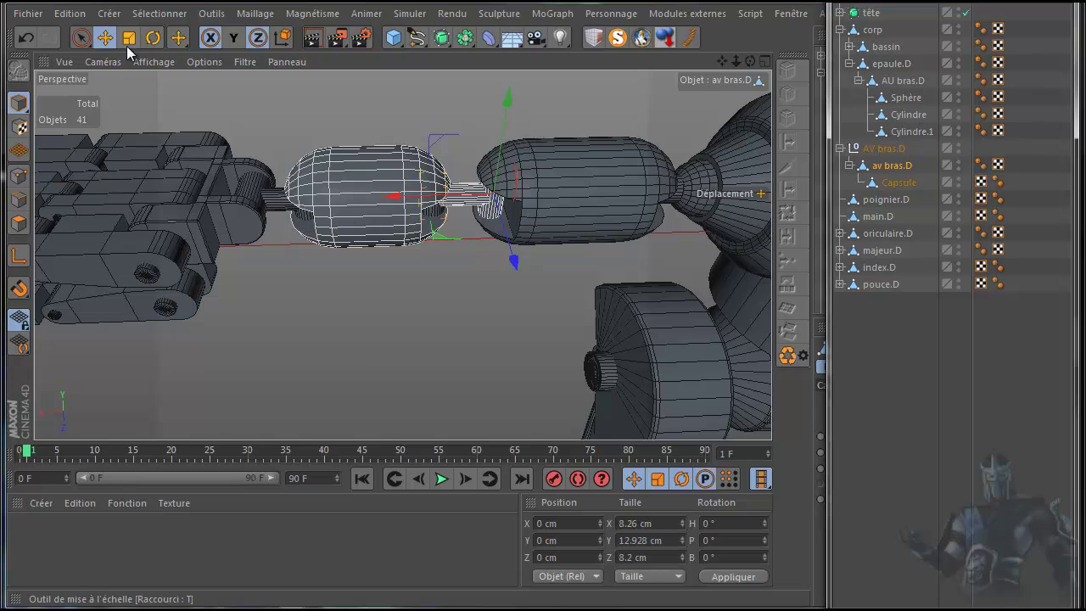
pyautogui.click(153, 39)
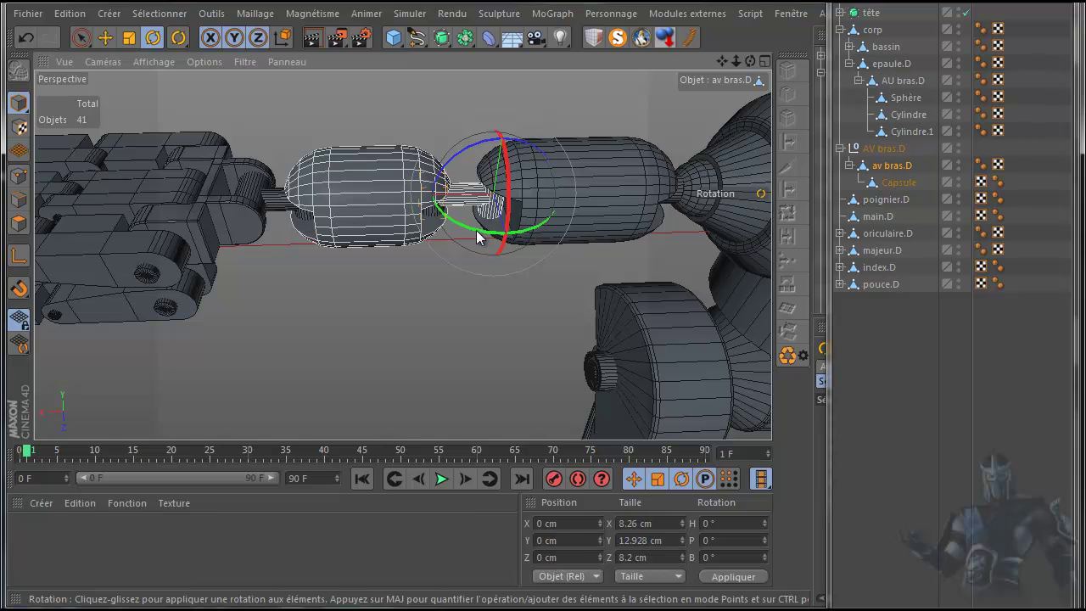
pyautogui.moveTo(482, 237)
pyautogui.mouseDown()
pyautogui.moveTo(520, 234)
pyautogui.moveTo(467, 242)
pyautogui.moveTo(482, 236)
pyautogui.mouseUp()
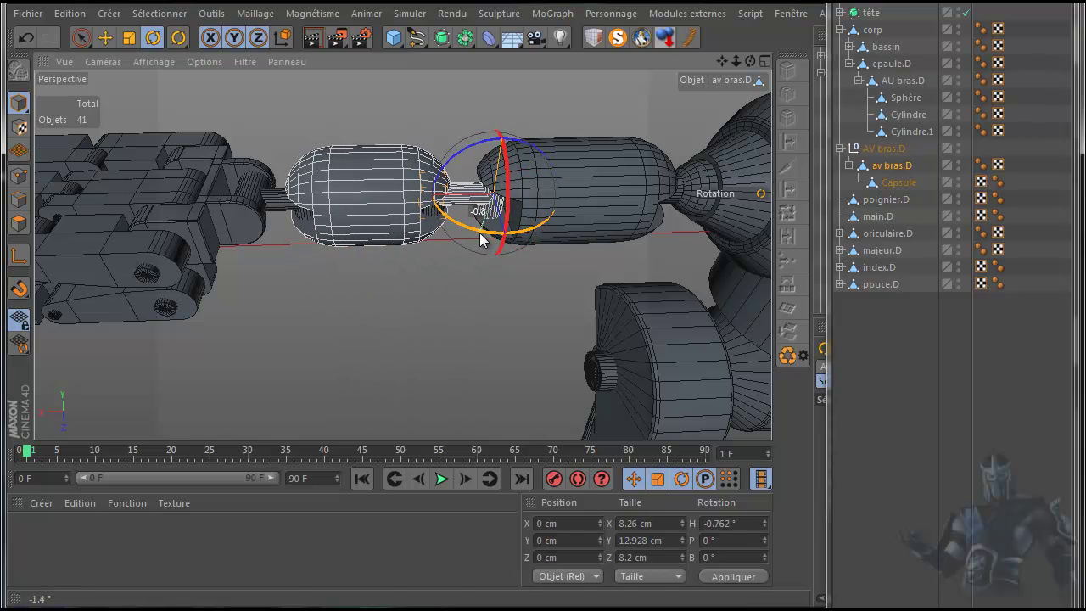
pyautogui.click(21, 36)
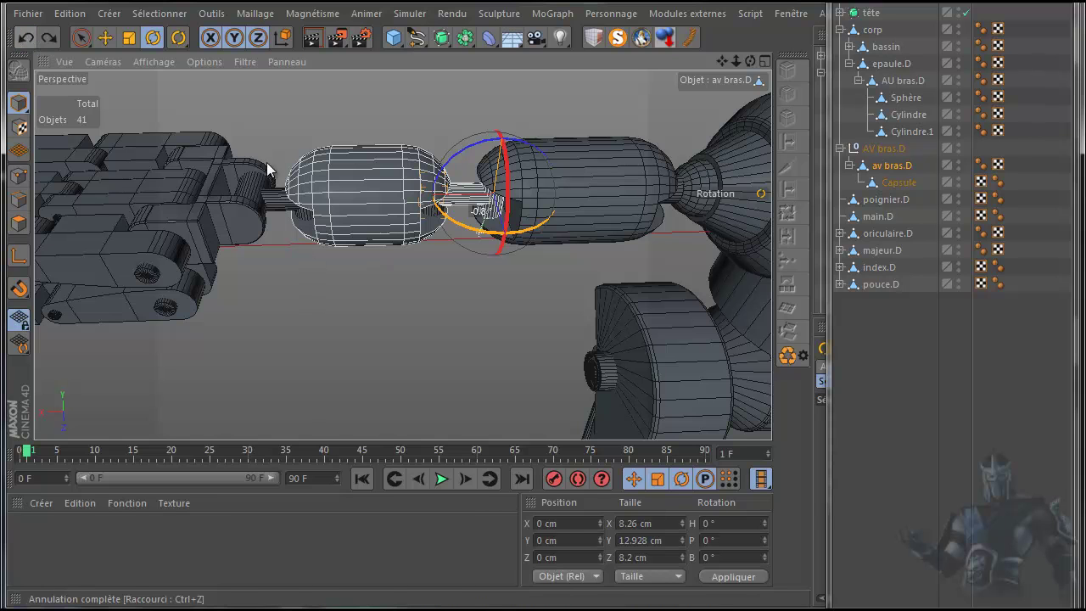
# - Take av bras.D out of the AV bras.D null object and delete the empty null
pyautogui.click(850, 166)
pyautogui.moveTo(879, 170); pyautogui.dragTo(879, 179)
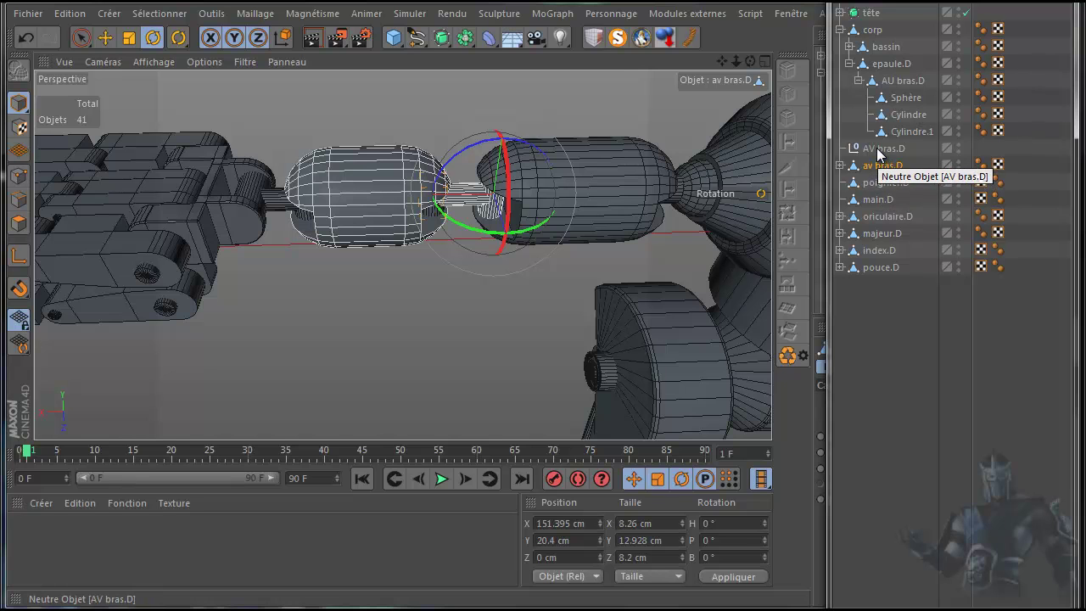
pyautogui.click(877, 150)
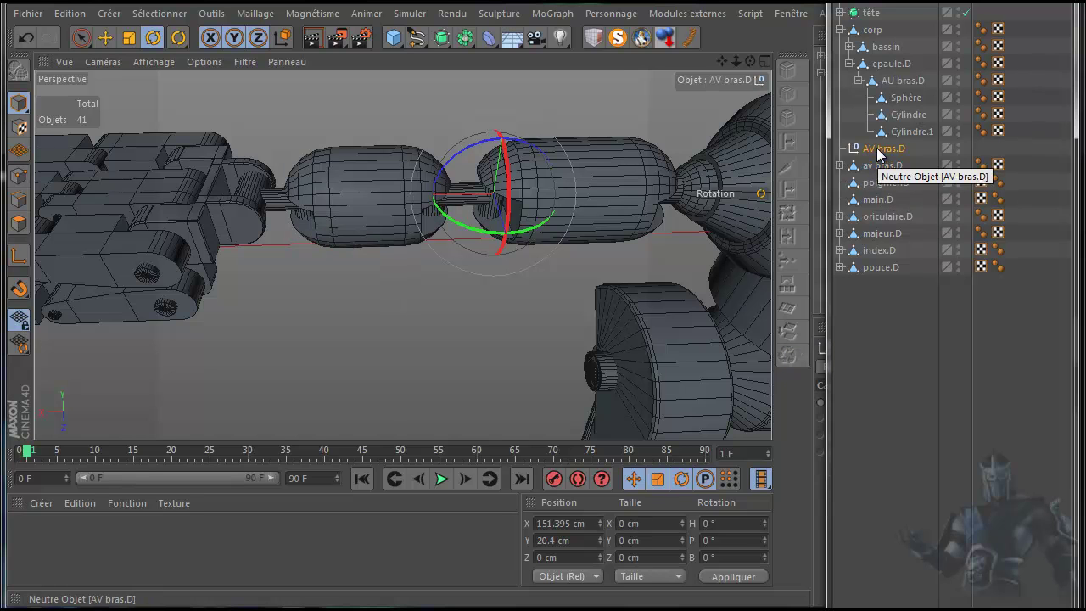
pyautogui.press('Delete')
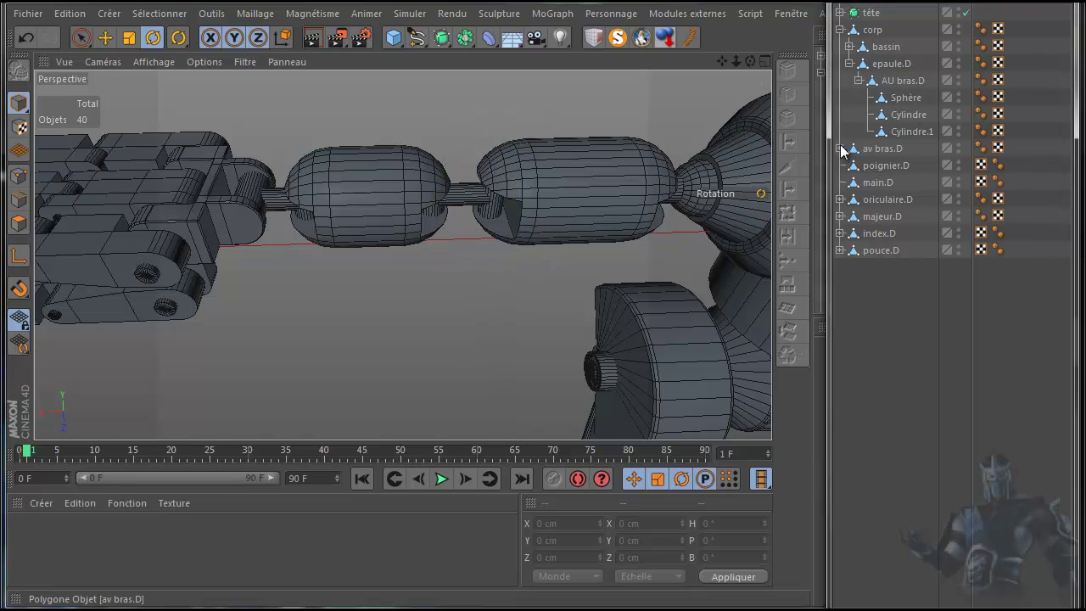
# - Take Capsule out of av bras.D and merge the two into one object, deleting the originals
pyautogui.click(841, 149)
pyautogui.click(884, 166)
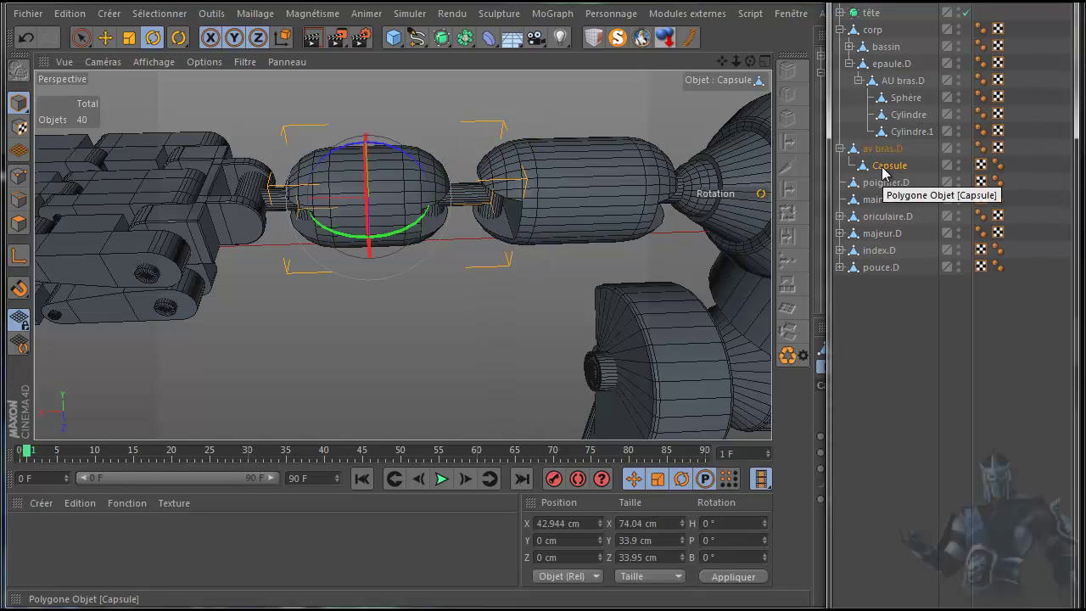
pyautogui.click(883, 151)
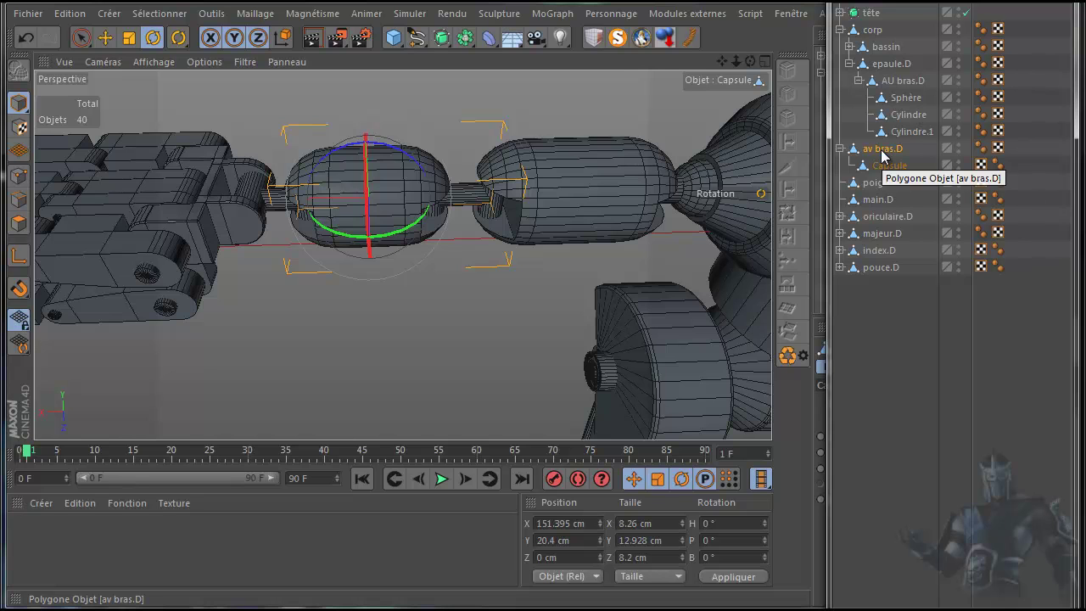
pyautogui.moveTo(889, 165); pyautogui.dragTo(874, 174)
pyautogui.moveTo(1019, 149); pyautogui.dragTo(886, 183)
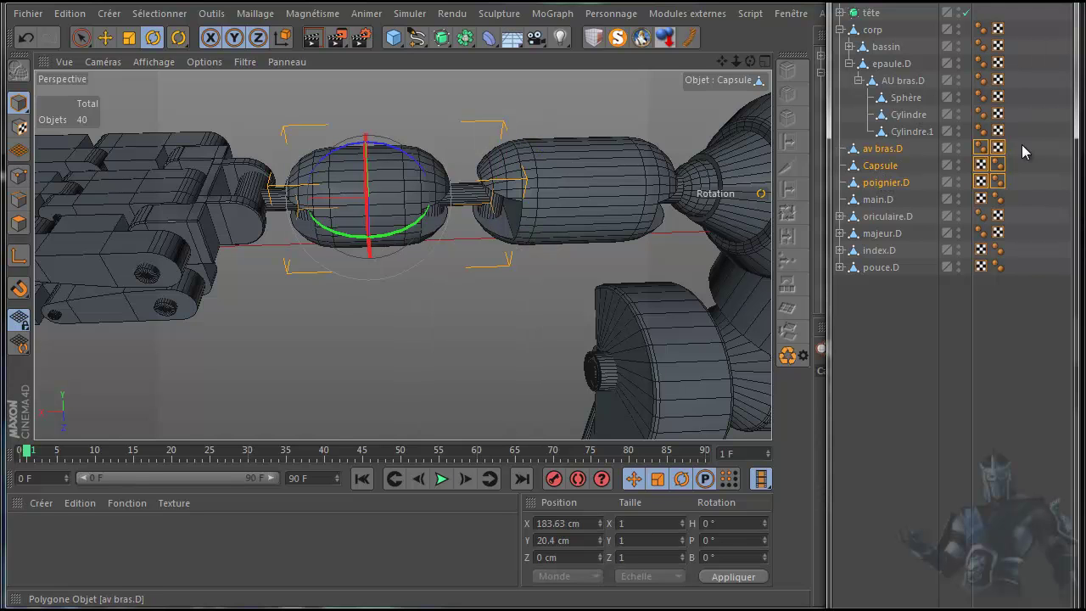
pyautogui.moveTo(1024, 146); pyautogui.dragTo(877, 168)
pyautogui.rightClick(879, 168)
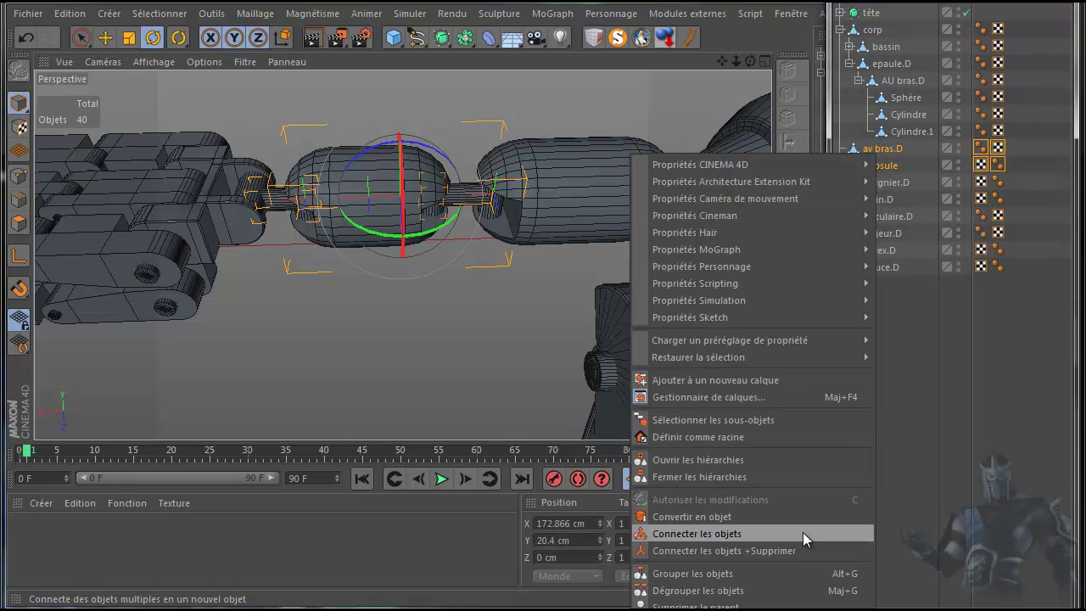
pyautogui.click(776, 551)
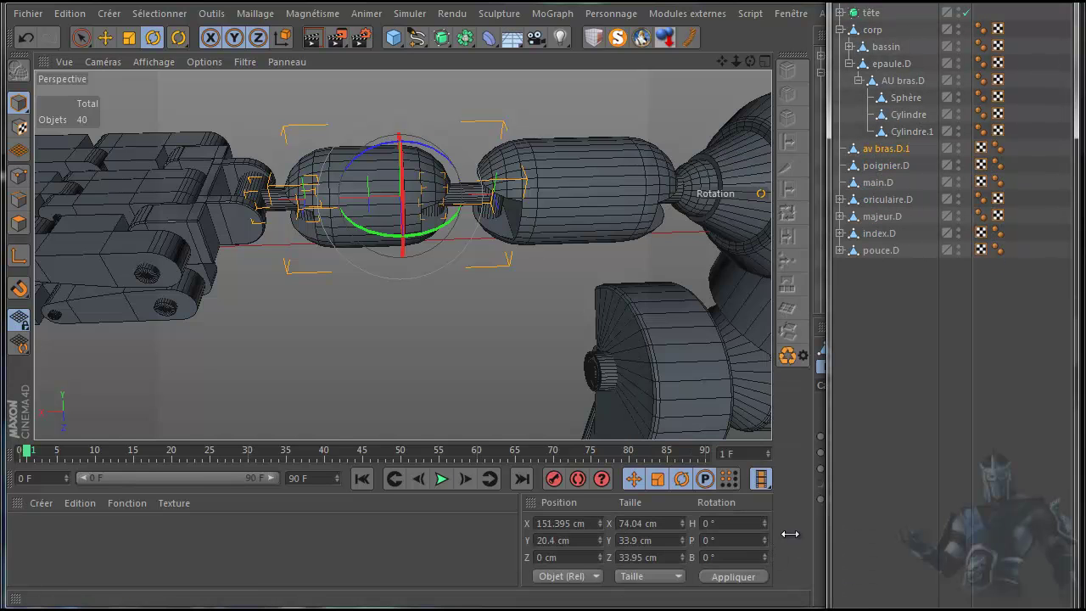
# - Rename the merged forearm object as av bras.D
pyautogui.doubleClick(897, 148)
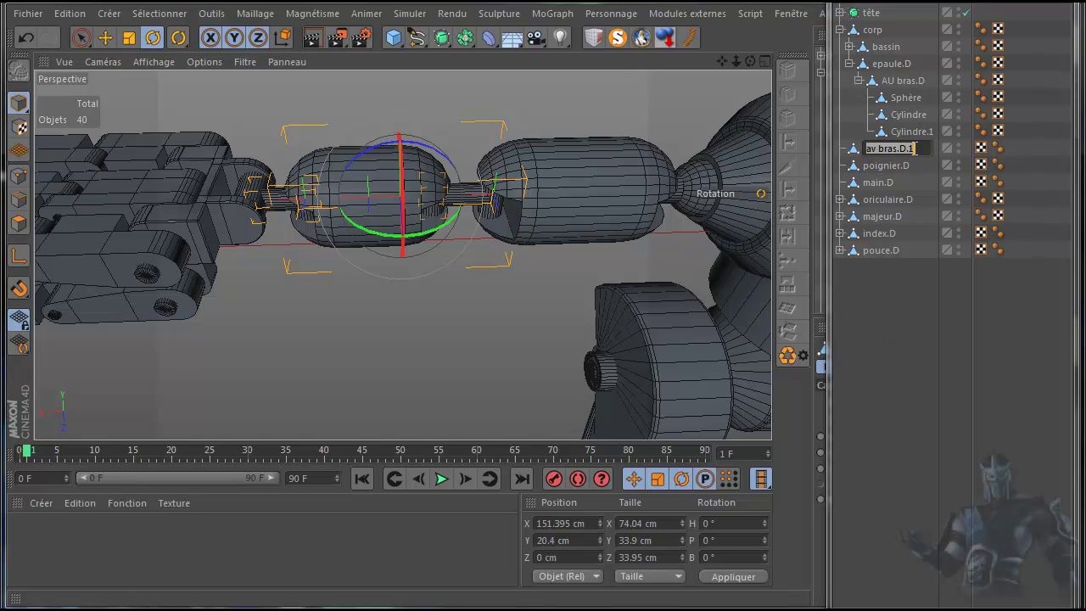
pyautogui.press('Return')
pyautogui.press('Return')
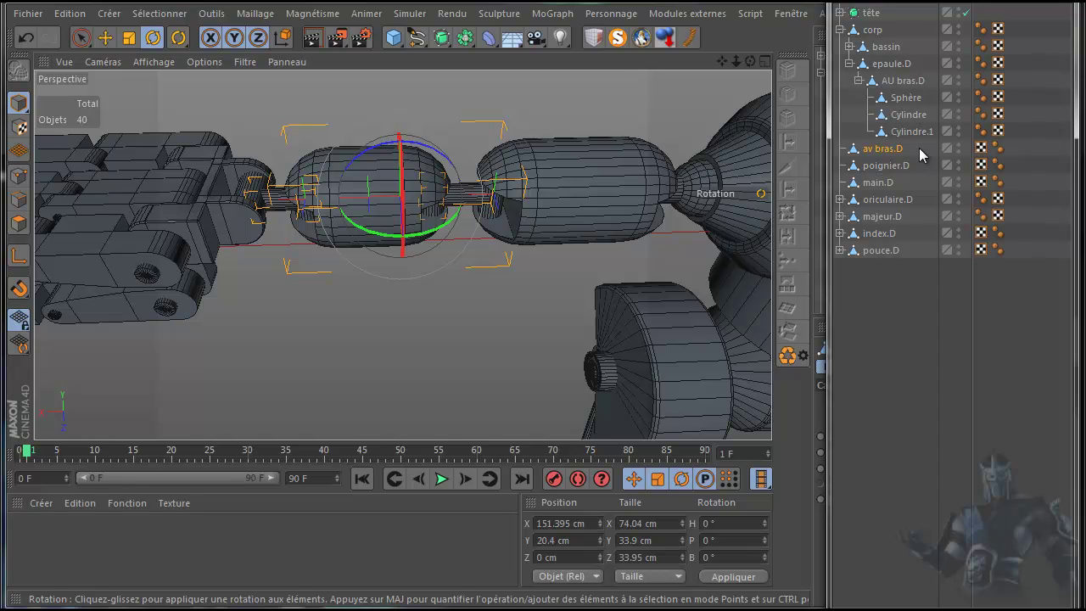
pyautogui.click(919, 148)
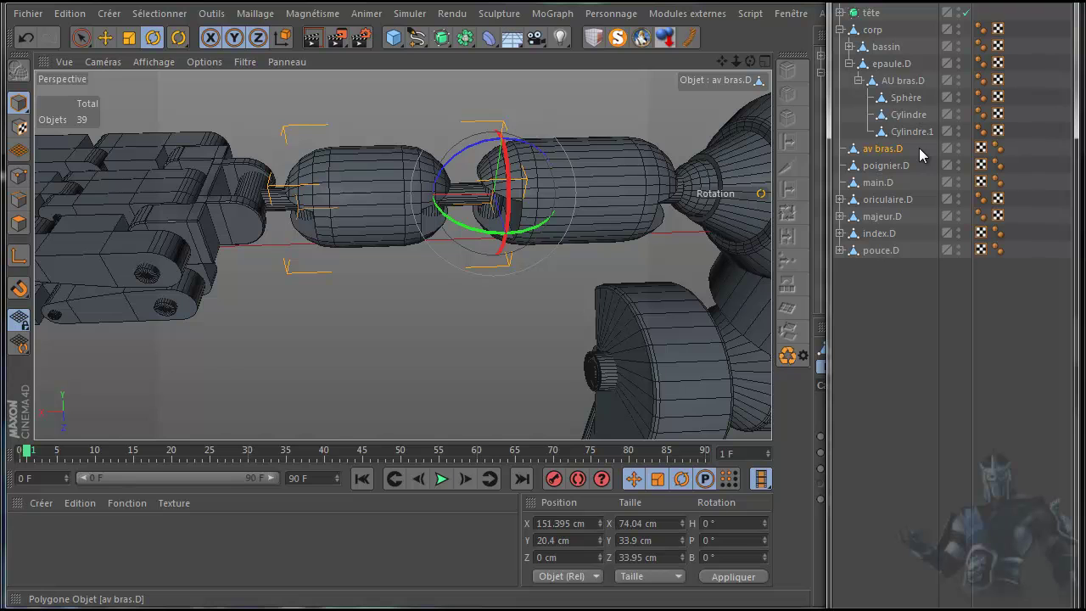
# - Test-rotate the merged av bras.D about its pitch and heading axes at the elbow, undoing each rotation
pyautogui.moveTo(506, 230); pyautogui.dragTo(507, 224)
pyautogui.hotkey('ctrl', 'z')
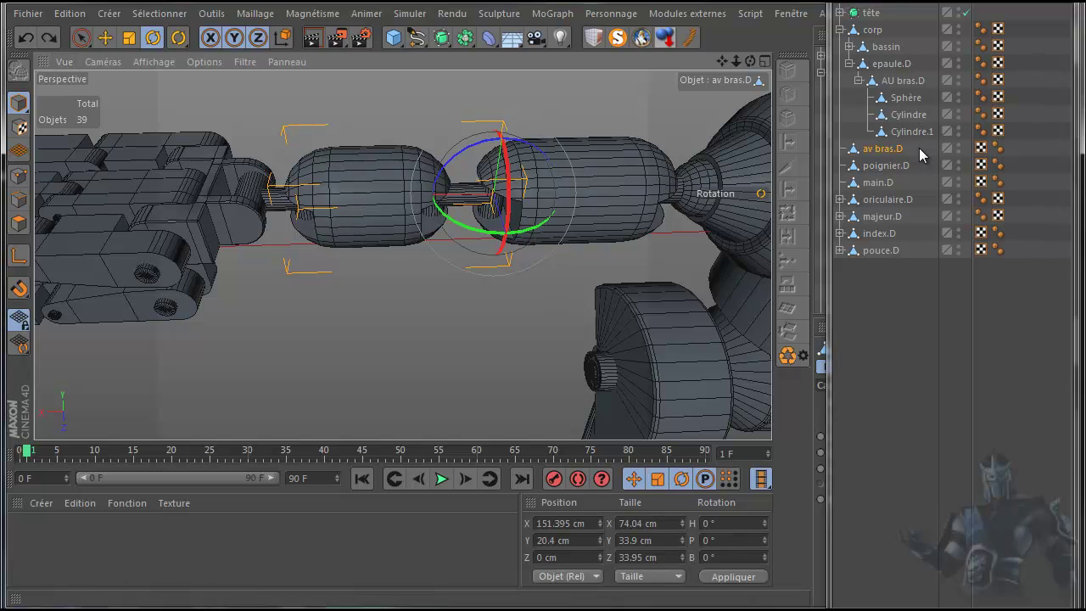
pyautogui.moveTo(475, 227)
pyautogui.mouseDown()
pyautogui.moveTo(500, 234)
pyautogui.moveTo(445, 231)
pyautogui.moveTo(456, 232)
pyautogui.mouseUp()
pyautogui.hotkey('ctrl', 'z')
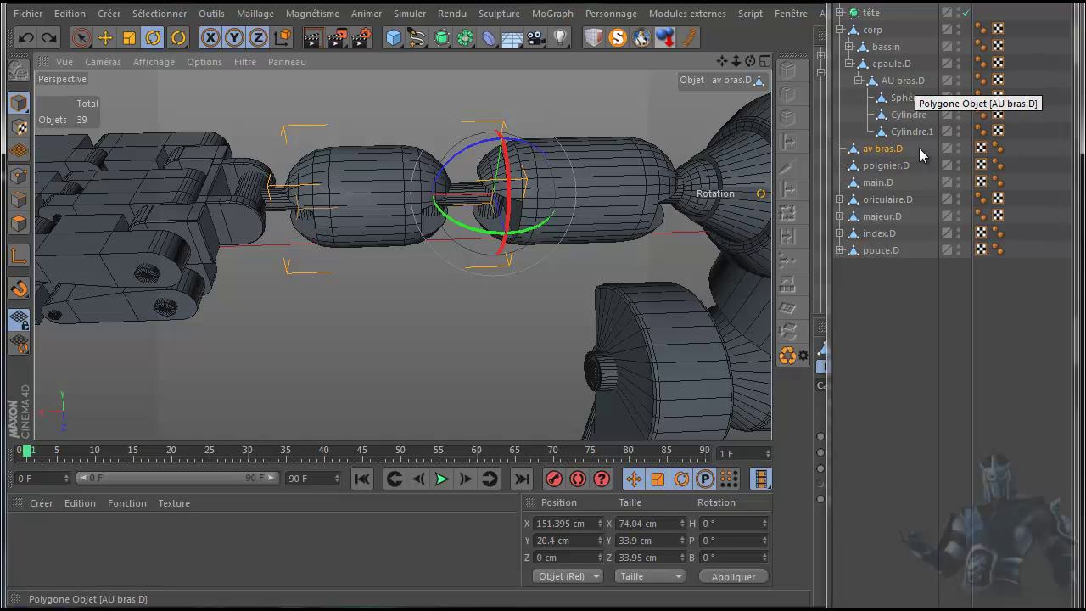
# - Merge Sphère, Cylindre and Cylindre.1 under AU bras.D into one object, deleting the originals
pyautogui.hotkey('ctrl', 'y')
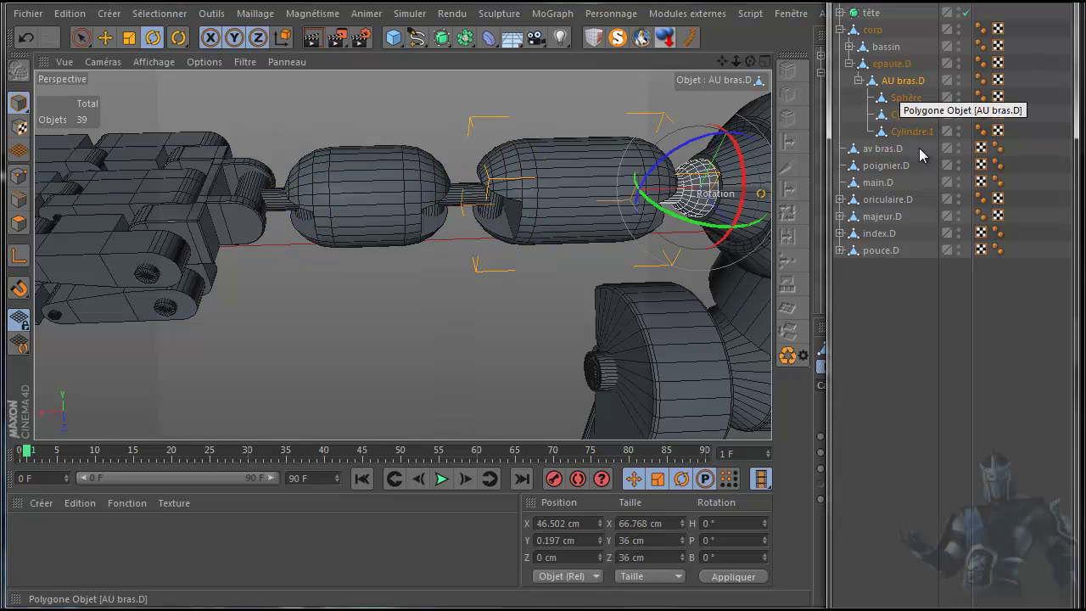
pyautogui.hotkey('ctrl', 'z')
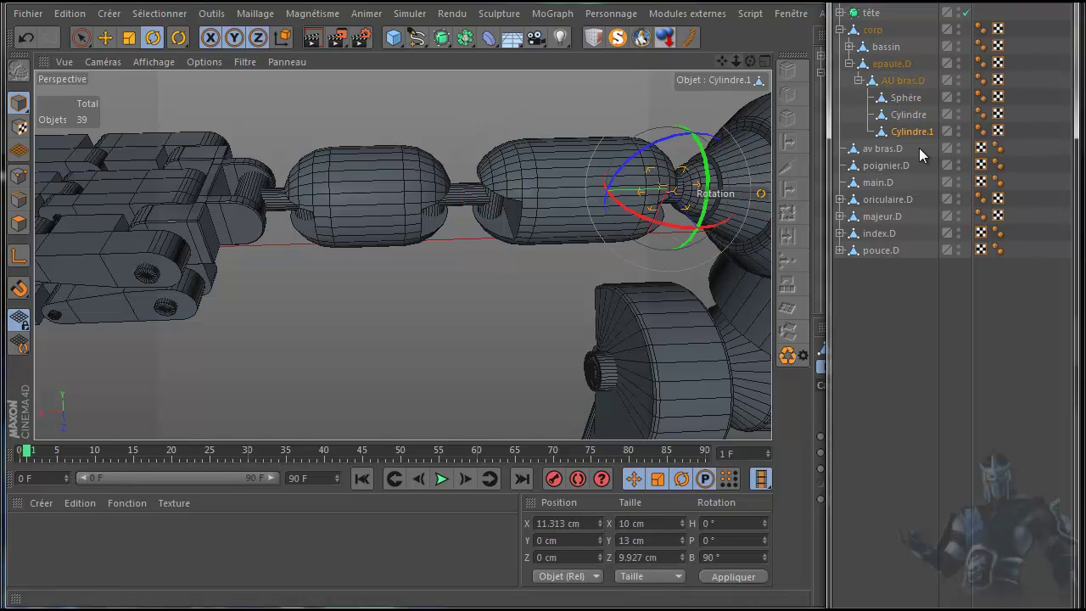
pyautogui.press('o')
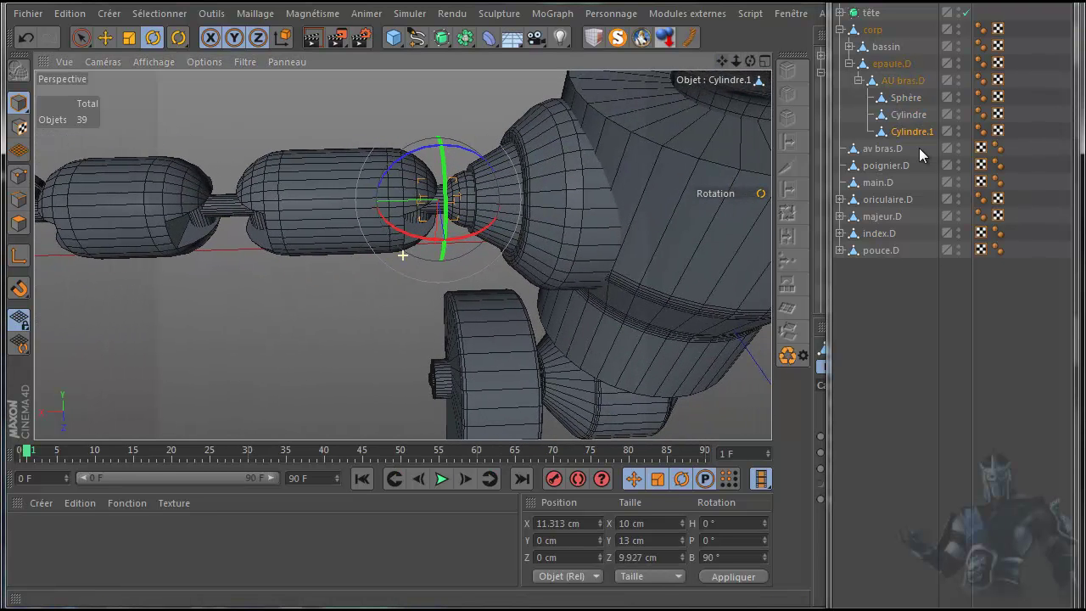
pyautogui.press('t')
pyautogui.press('e')
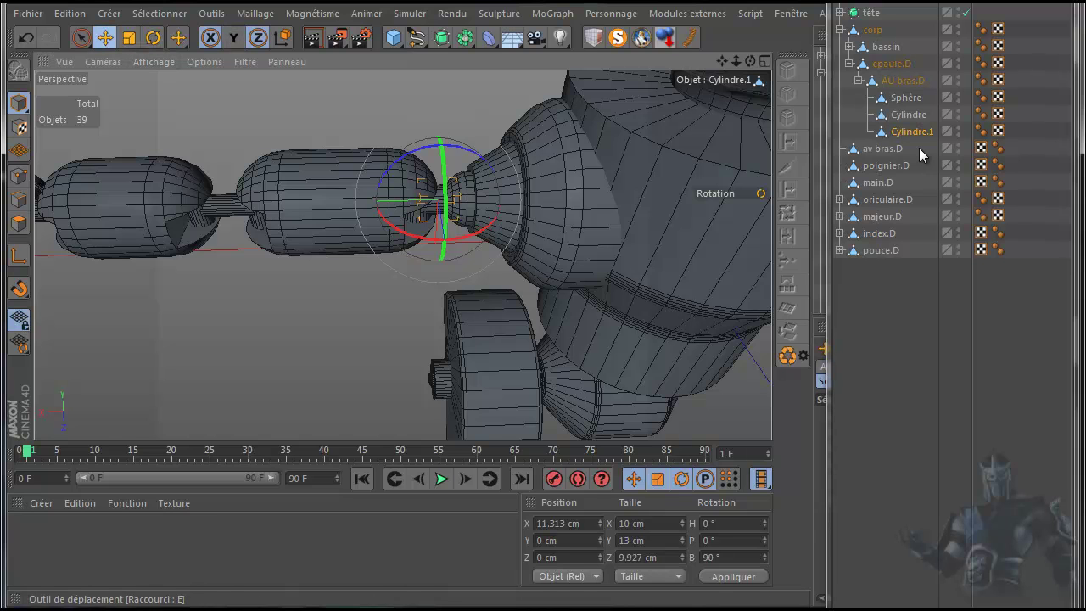
pyautogui.press('e')
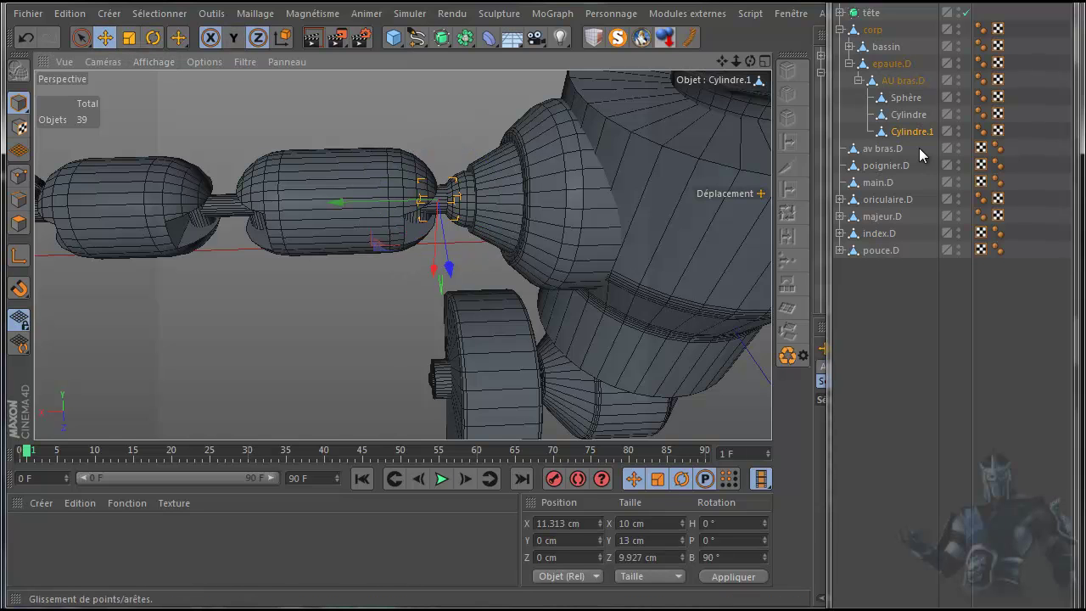
pyautogui.press('Up')
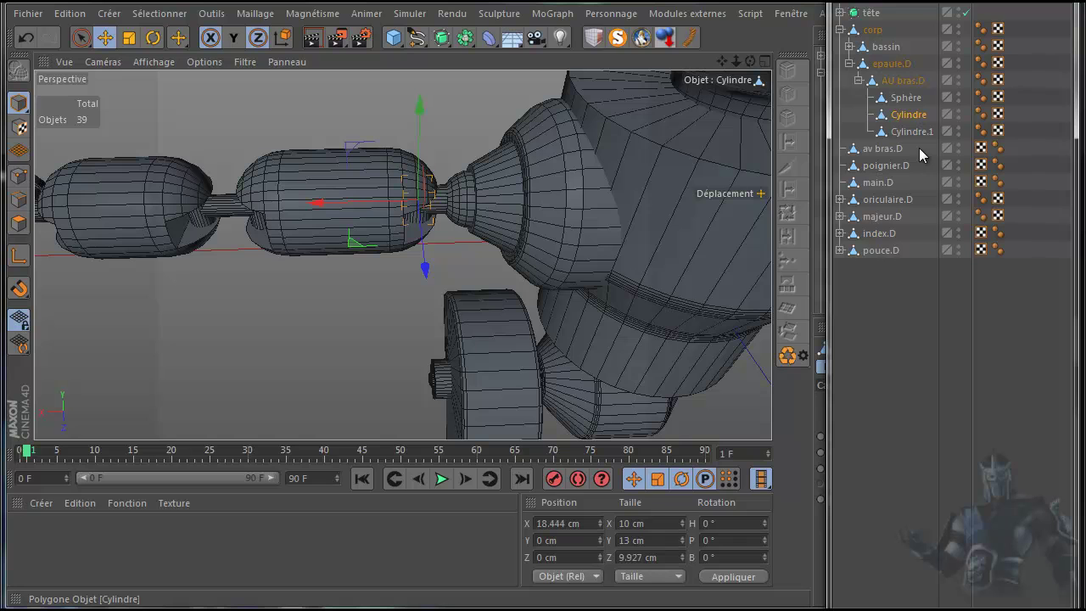
pyautogui.press('Up')
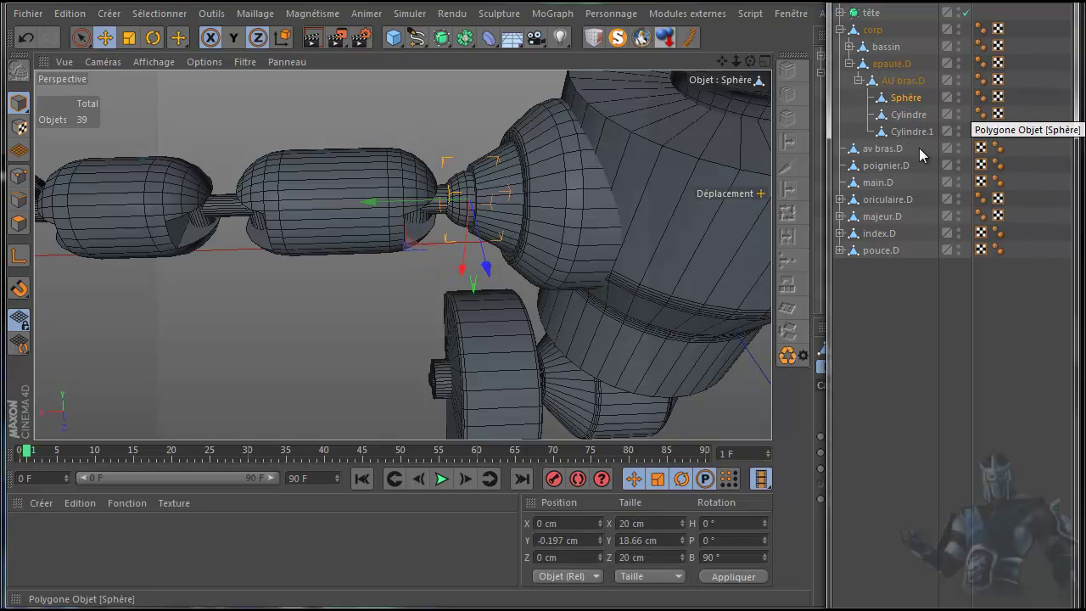
pyautogui.moveTo(1019, 95); pyautogui.dragTo(919, 148)
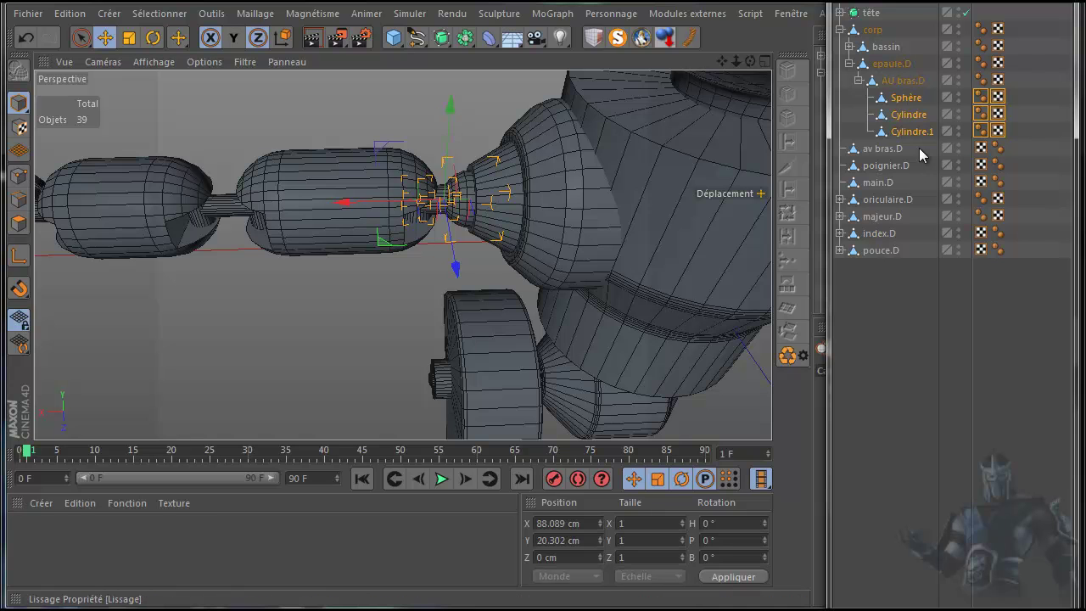
pyautogui.rightClick(919, 148)
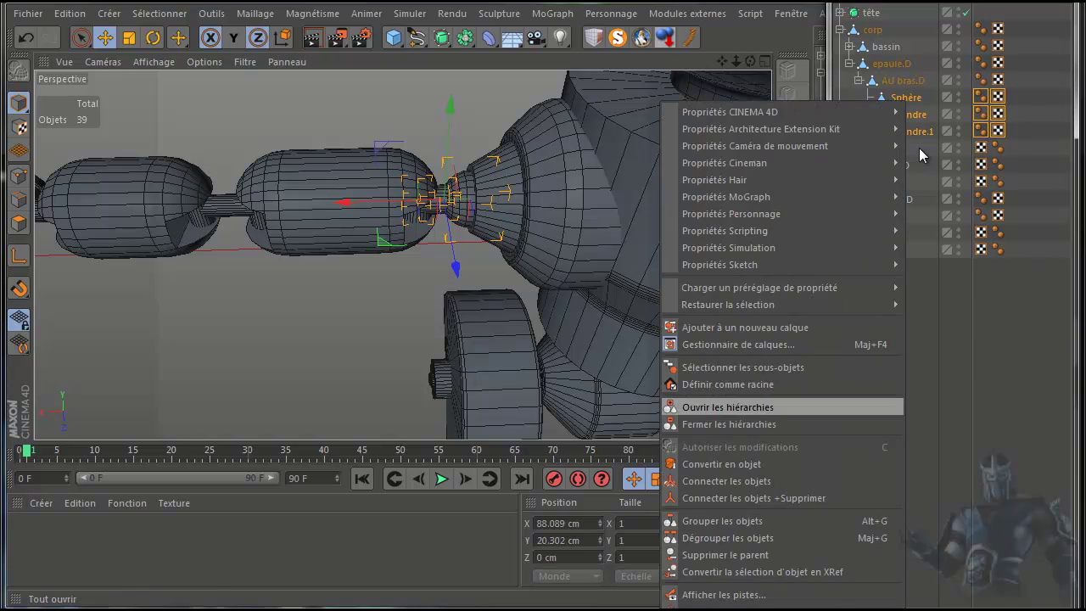
pyautogui.press('Return')
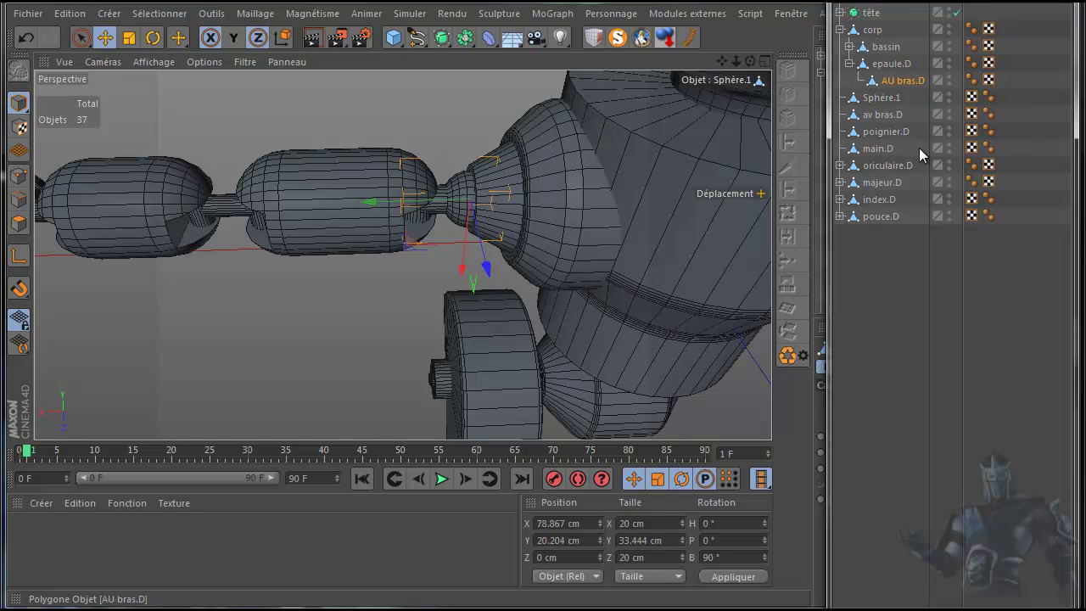
# - Take AU bras.D out of epaule.D and merge it with Sphère.1, deleting the originals
pyautogui.moveTo(919, 148); pyautogui.dragTo(918, 147)
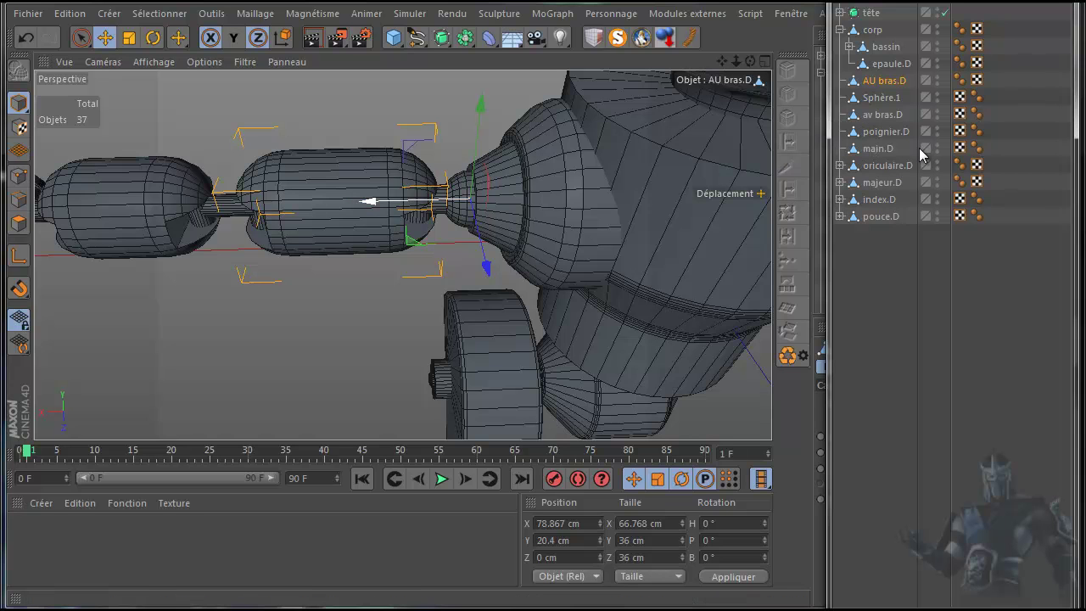
pyautogui.moveTo(962, 71); pyautogui.dragTo(1004, 102)
pyautogui.rightClick(919, 148)
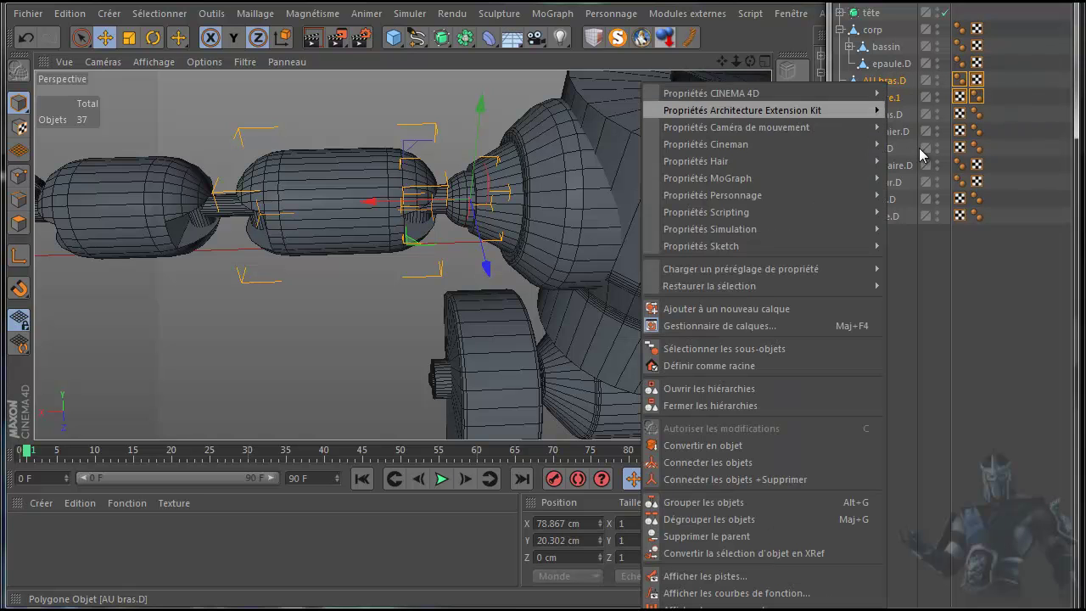
pyautogui.press('Return')
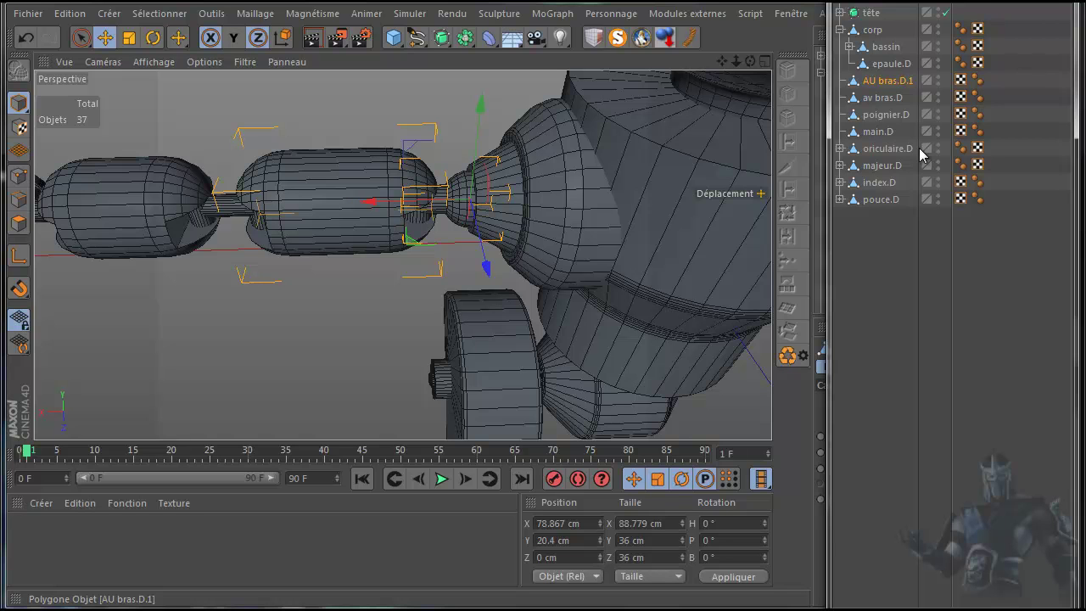
# - Rename the merged upper arm object as AU bras.D
pyautogui.press('F2')
pyautogui.press('End')
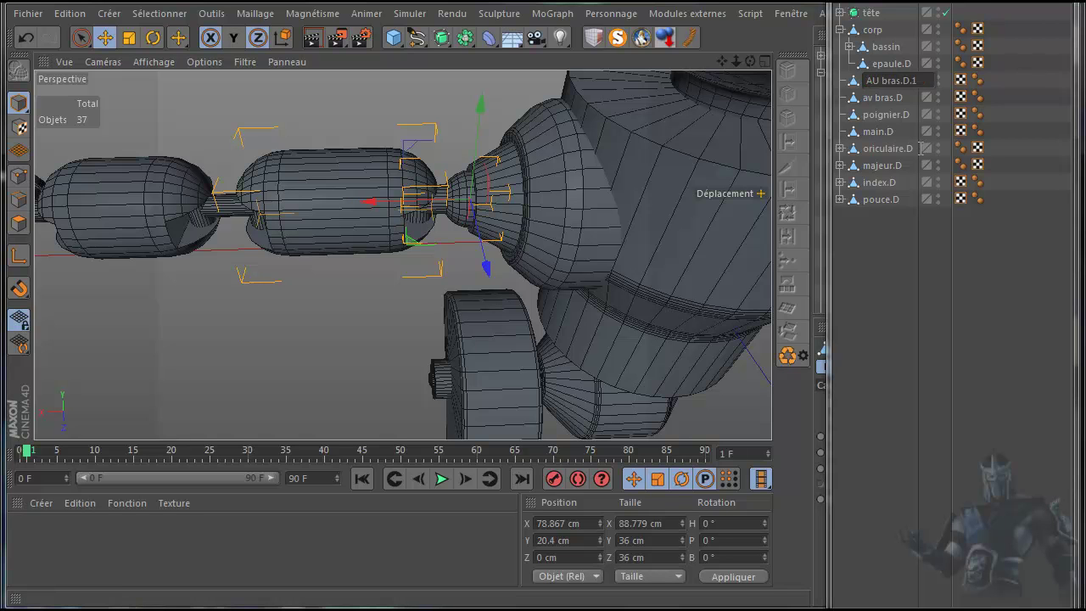
pyautogui.press('BackSpace')
pyautogui.press('BackSpace')
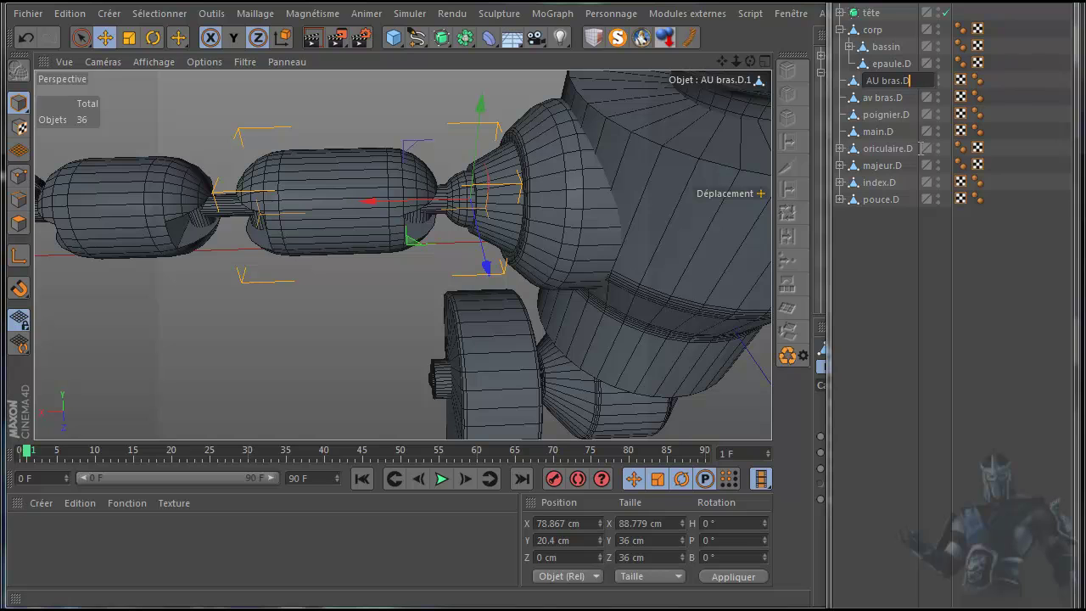
pyautogui.press('Return')
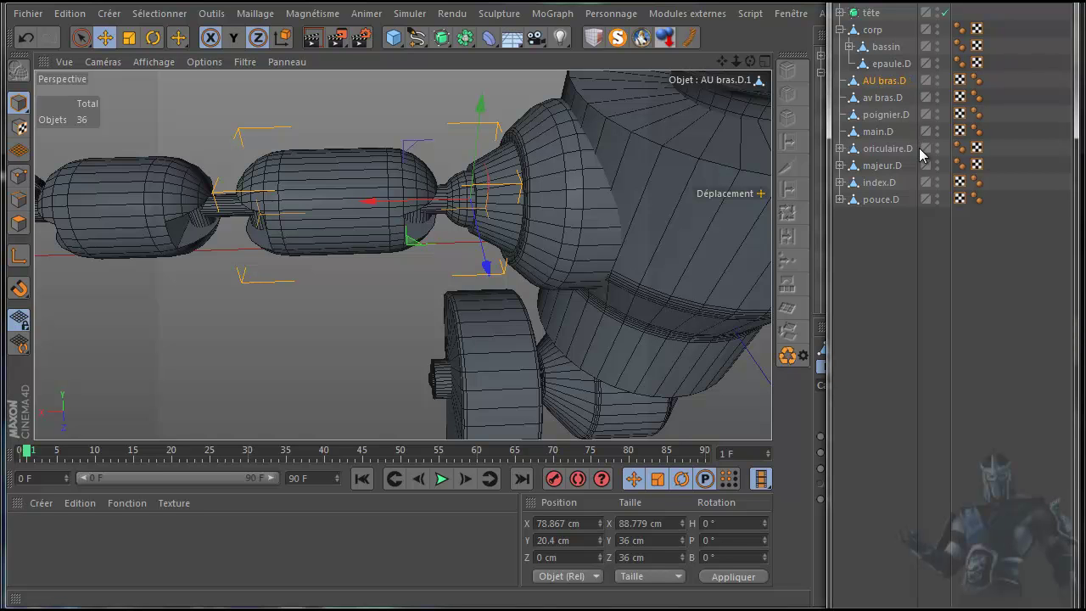
# - Test-move the shoulder object epaule.D slightly along its vertical axis and undo the move
pyautogui.press('Up')
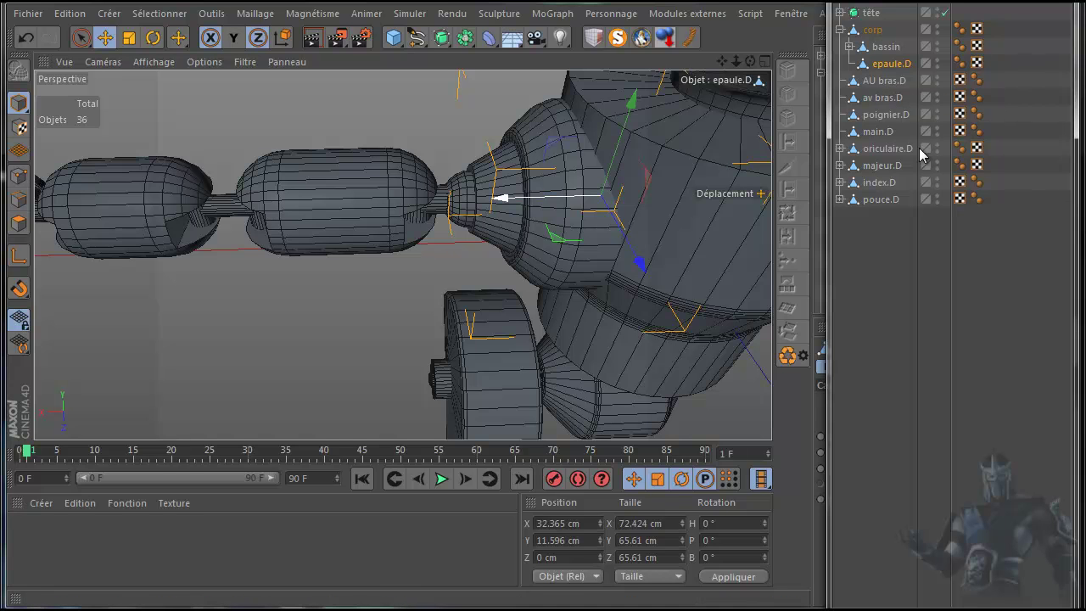
pyautogui.moveTo(632, 99)
pyautogui.mouseDown()
pyautogui.moveTo(637, 87)
pyautogui.moveTo(637, 98)
pyautogui.mouseUp()
pyautogui.hotkey('ctrl', 'z')
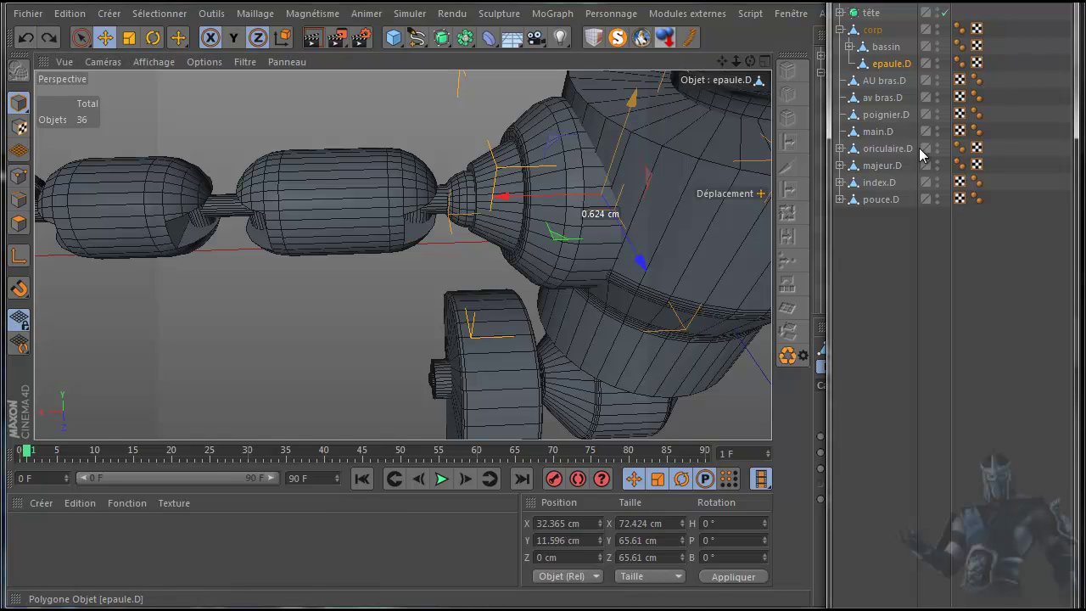
# - Take epaule.D out of the corp hierarchy and place it at the root level above AU bras.D
pyautogui.click(920, 150)
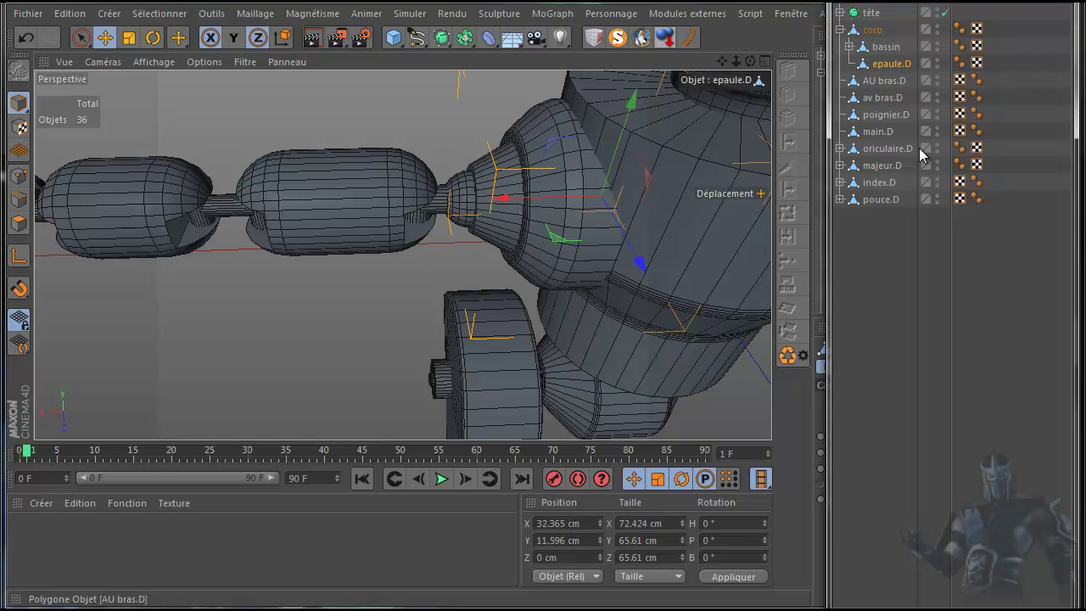
pyautogui.click(889, 263)
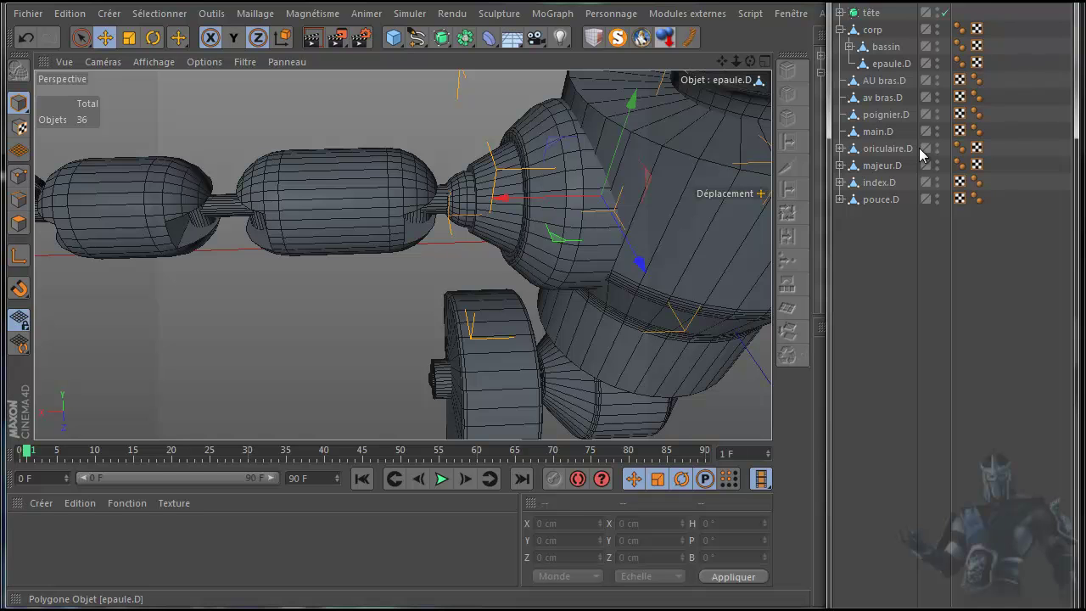
pyautogui.click(891, 64)
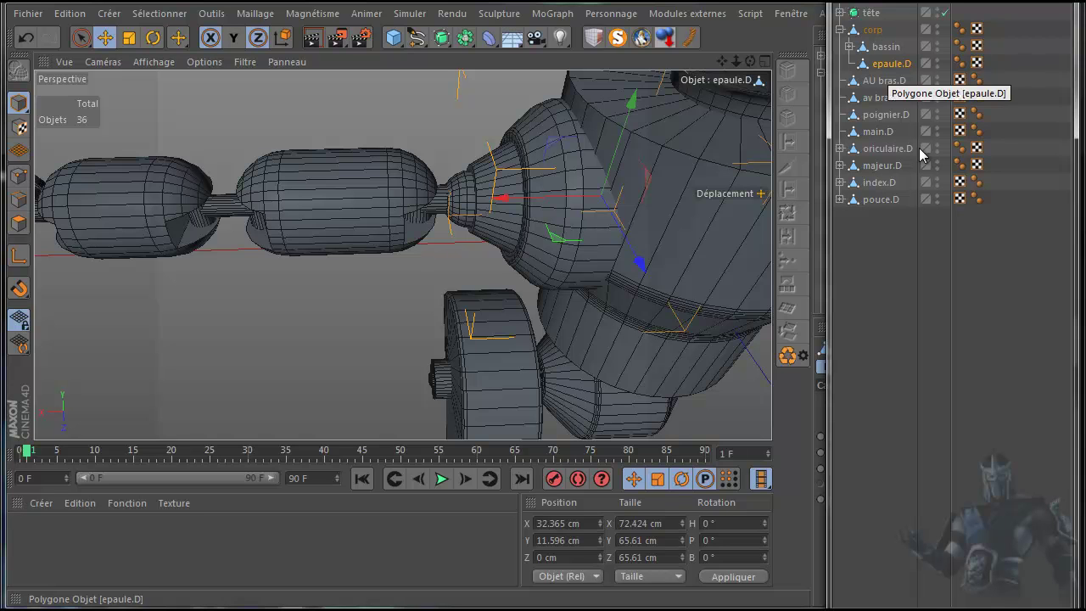
pyautogui.click(887, 255)
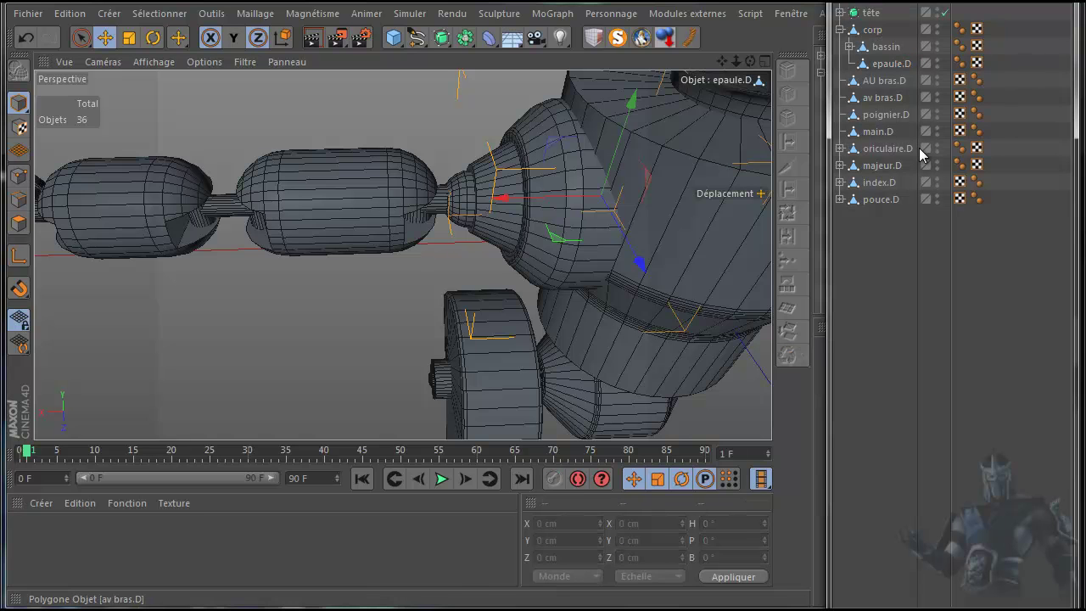
pyautogui.moveTo(884, 65); pyautogui.dragTo(874, 74)
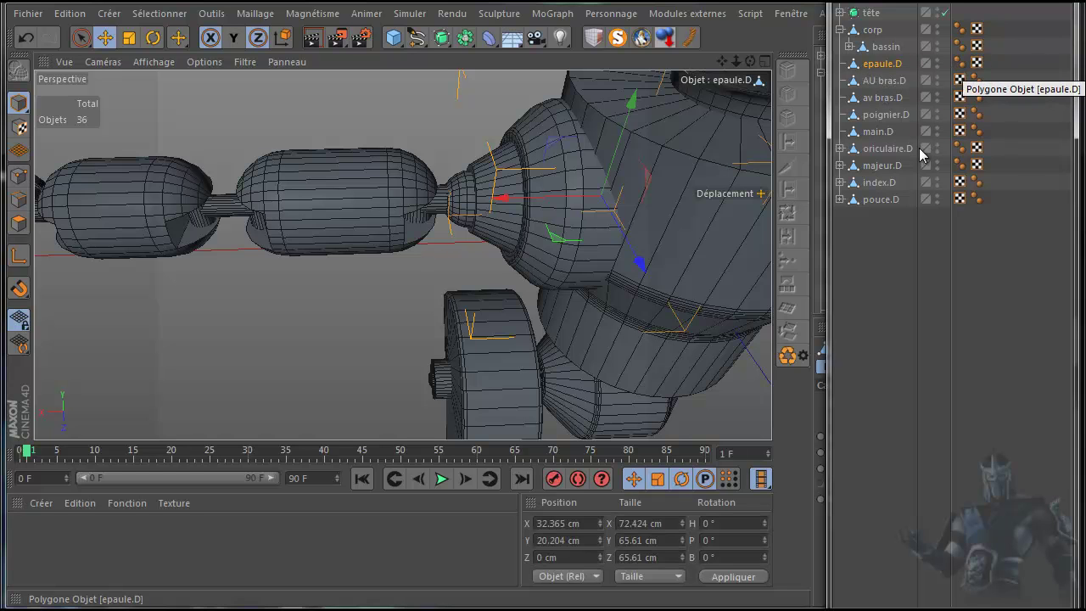
# - Expand the bassin and jambe h.D hierarchies and frame the whole leg in a side view
pyautogui.click(849, 47)
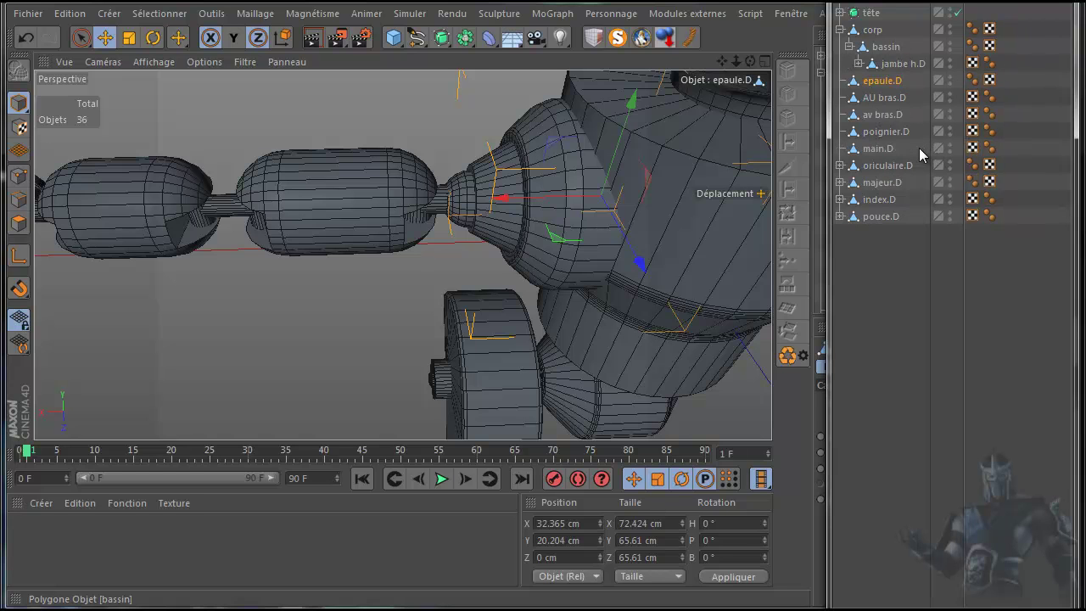
pyautogui.click(858, 64)
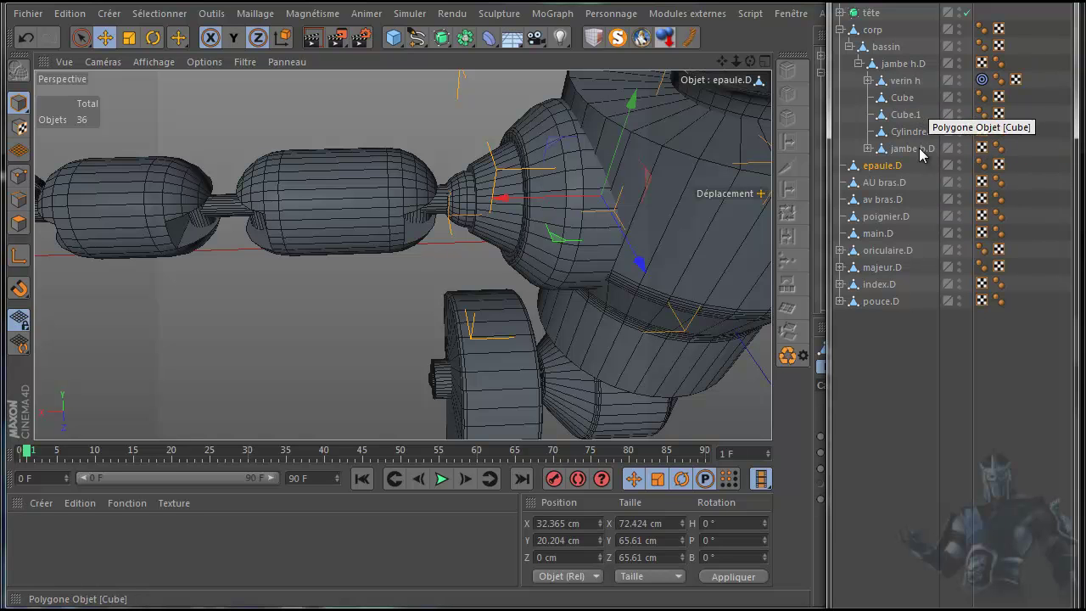
pyautogui.press('F5')
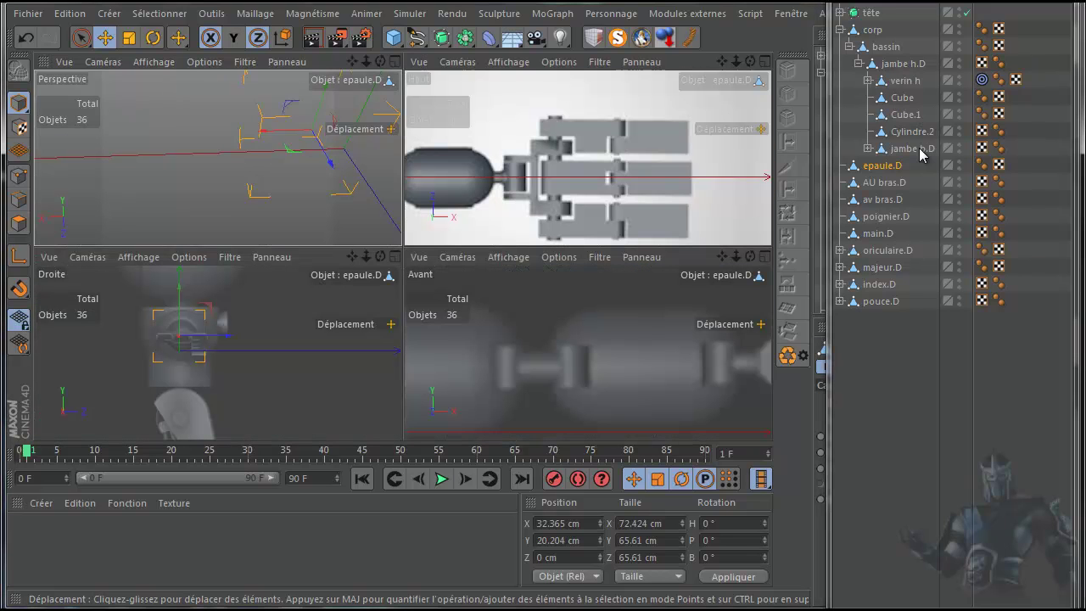
pyautogui.press('F1')
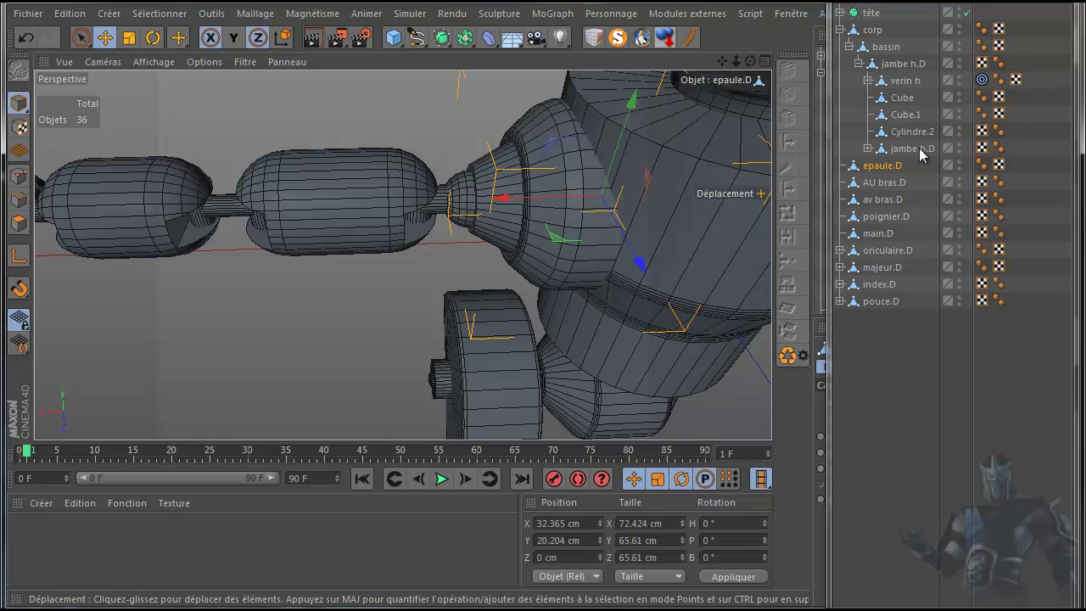
pyautogui.moveTo(722, 61)
pyautogui.mouseDown()
pyautogui.moveTo(668, 2)
pyautogui.moveTo(707, 38)
pyautogui.moveTo(710, 1)
pyautogui.mouseUp()
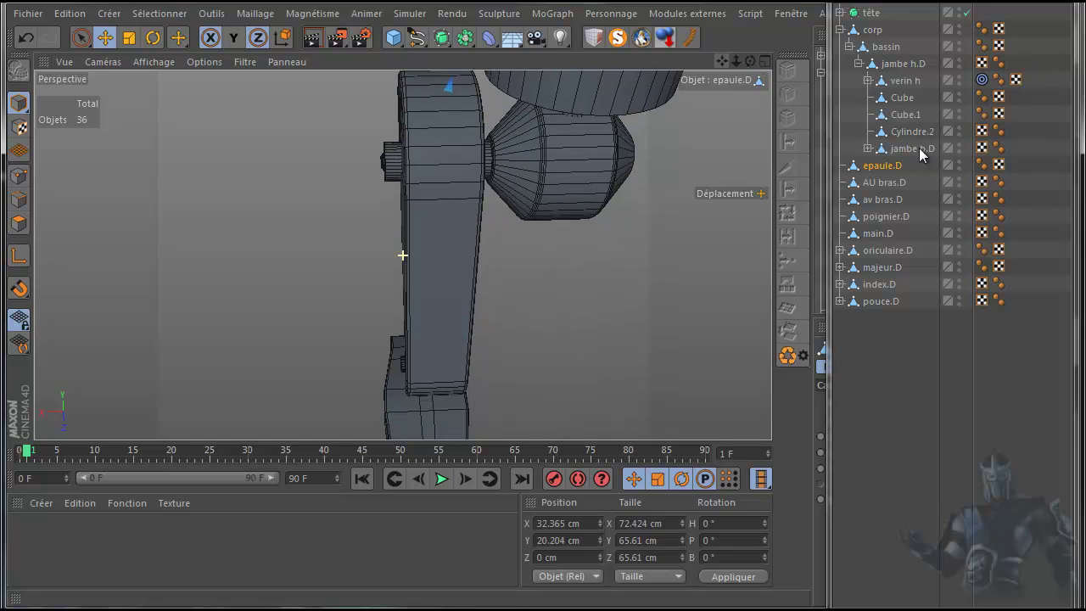
pyautogui.moveTo(750, 61)
pyautogui.mouseDown()
pyautogui.moveTo(696, 46)
pyautogui.moveTo(671, 60)
pyautogui.moveTo(728, 67)
pyautogui.moveTo(760, 90)
pyautogui.moveTo(784, 56)
pyautogui.mouseUp()
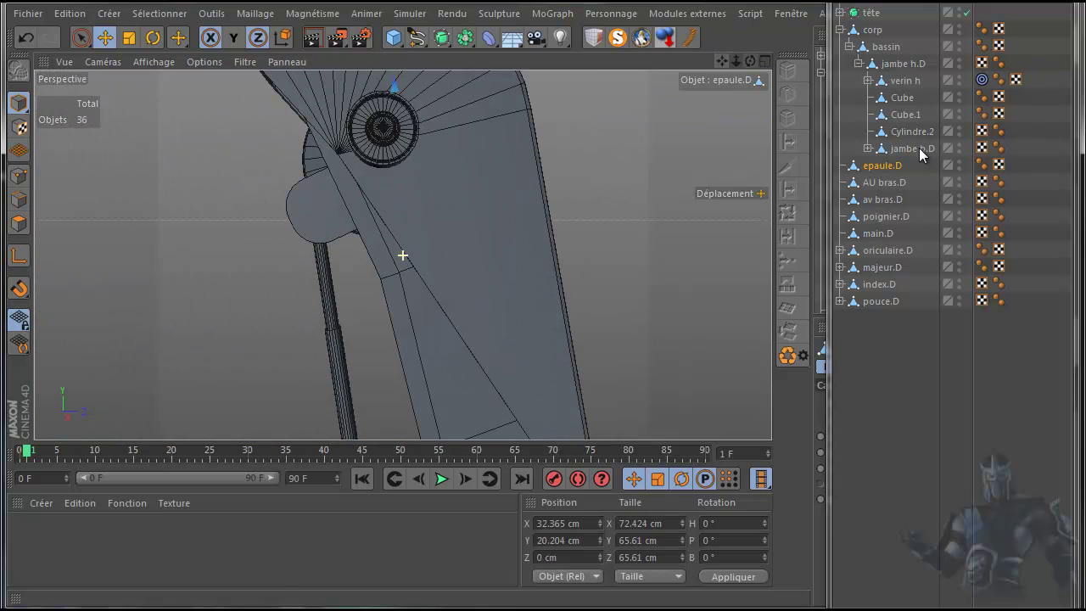
pyautogui.scroll(-5, 611, 259)
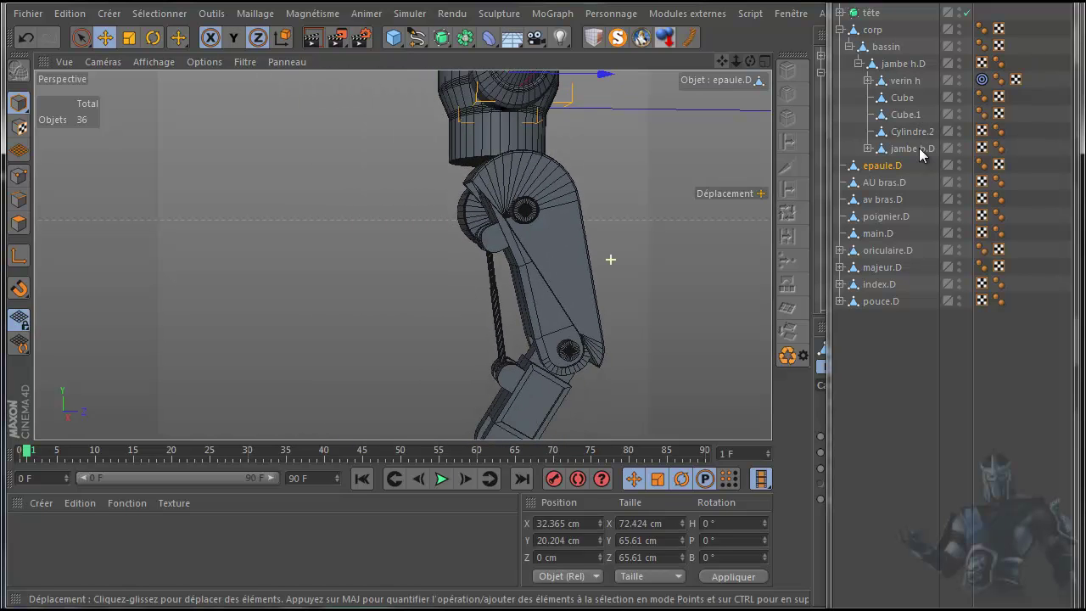
pyautogui.moveTo(721, 61); pyautogui.dragTo(797, 50)
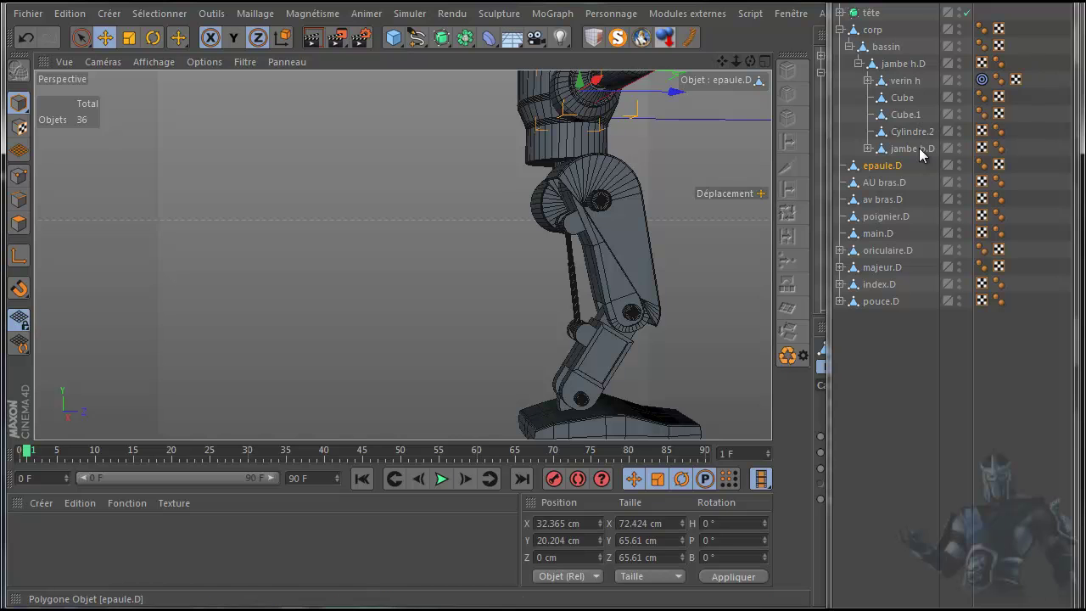
pyautogui.moveTo(721, 61); pyautogui.dragTo(653, 61)
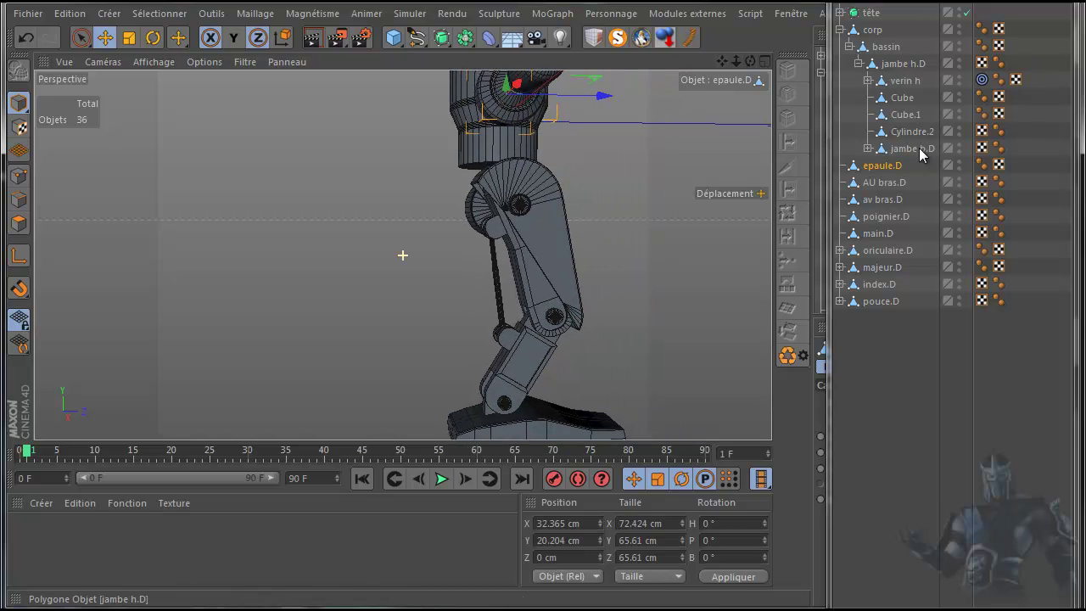
# - Select verin h, Cube, Cube.1 and Cylindre.2 inside jambe h.D one after another to identify each leg part
pyautogui.click(922, 154)
pyautogui.click(905, 80)
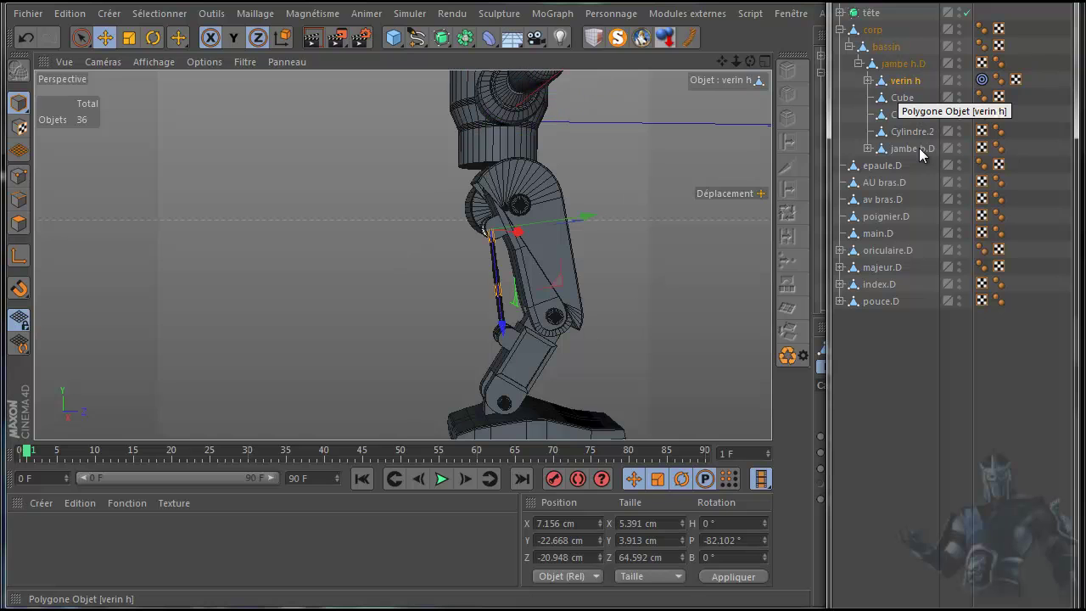
pyautogui.press('Down')
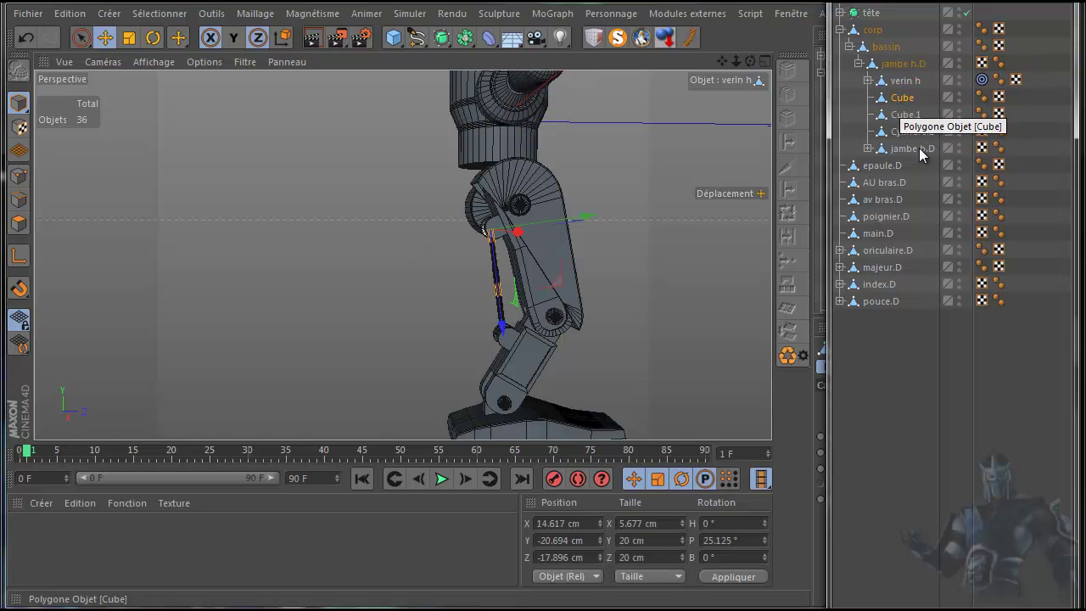
pyautogui.press('Down')
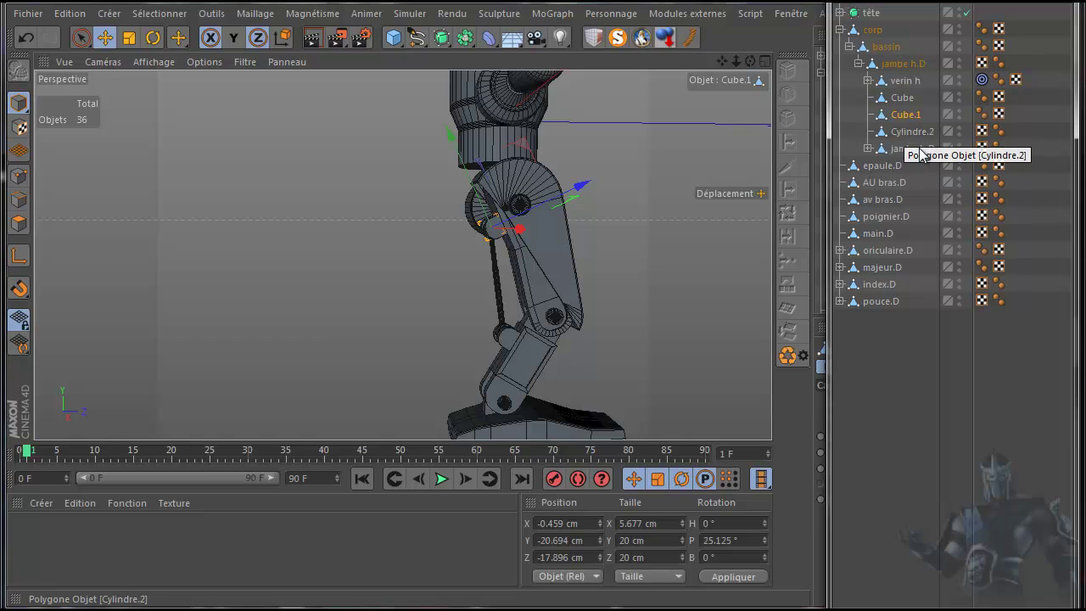
pyautogui.press('Down')
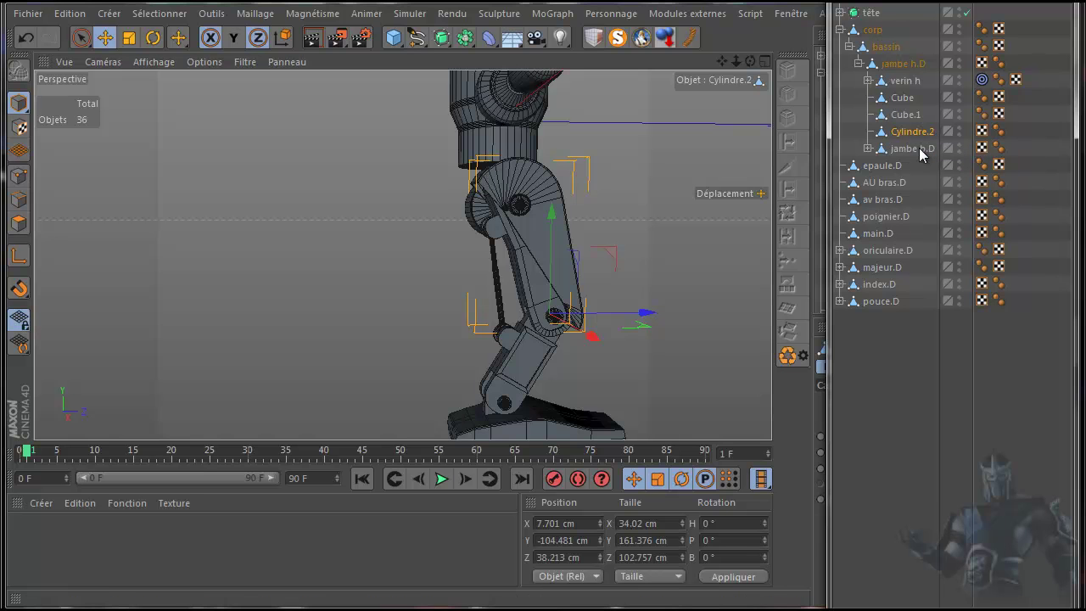
# - Test-move Cylindre.2 about 3 cm along its Z axis and undo the move
pyautogui.scroll(3, 545, 287)
pyautogui.scroll(1, 544, 287)
pyautogui.moveTo(750, 60); pyautogui.dragTo(789, 61)
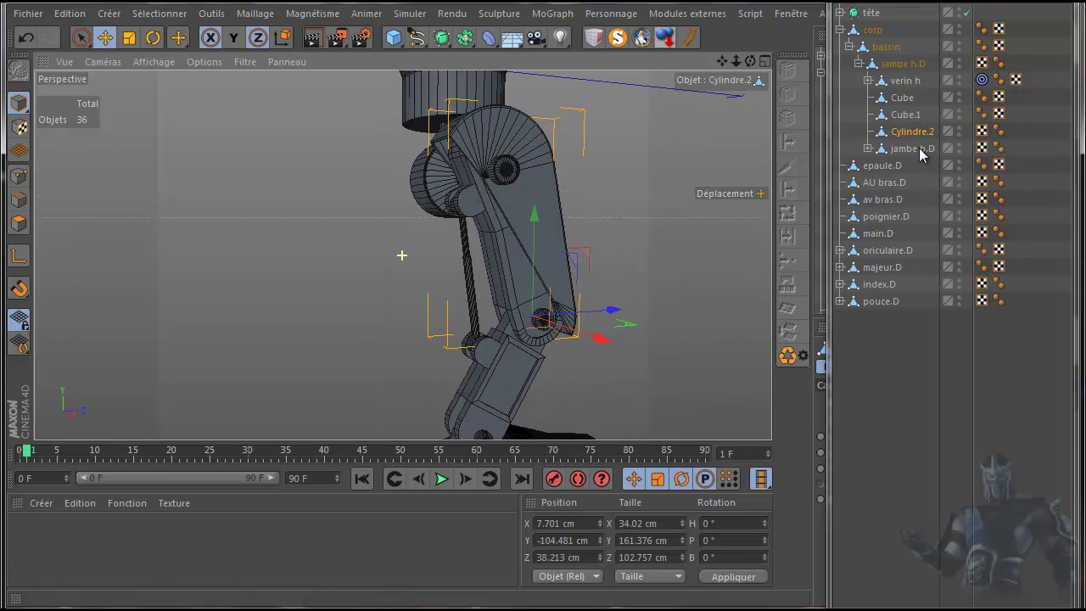
pyautogui.moveTo(612, 310)
pyautogui.mouseDown()
pyautogui.moveTo(632, 308)
pyautogui.moveTo(619, 309)
pyautogui.mouseUp()
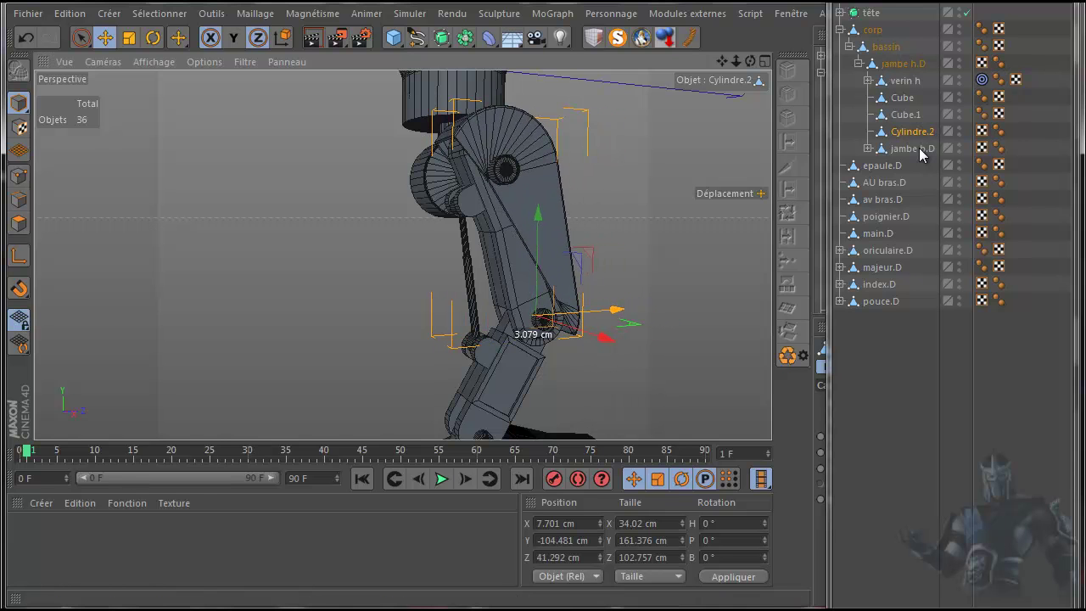
pyautogui.hotkey('ctrl', 'z')
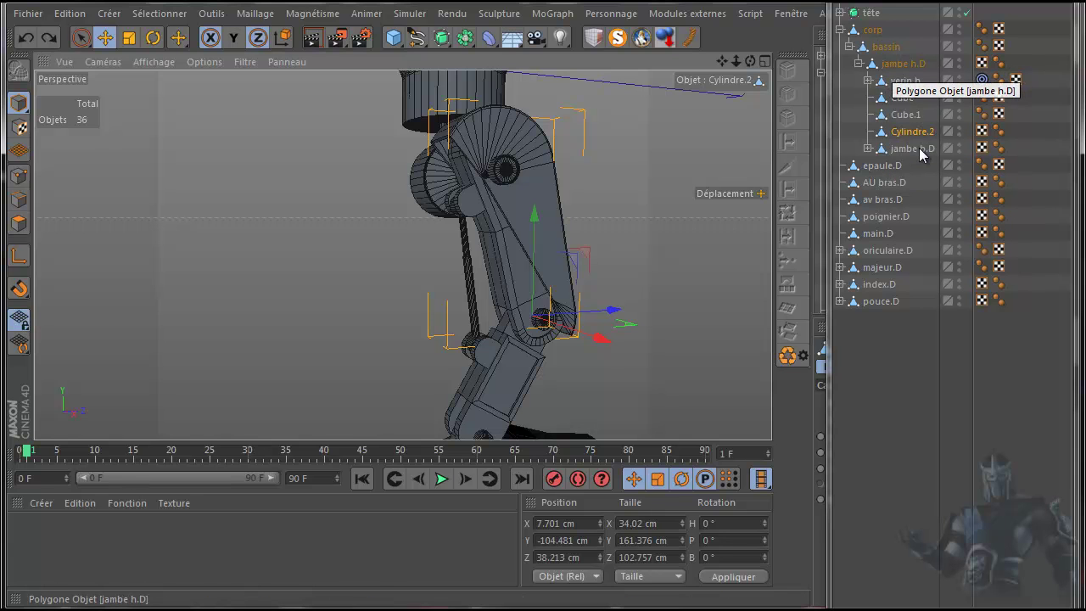
# - Isolate the jambe h.D hierarchy in the view, and take jambe h.D and all its direct children out to root level
pyautogui.click(902, 64)
pyautogui.click(617, 38)
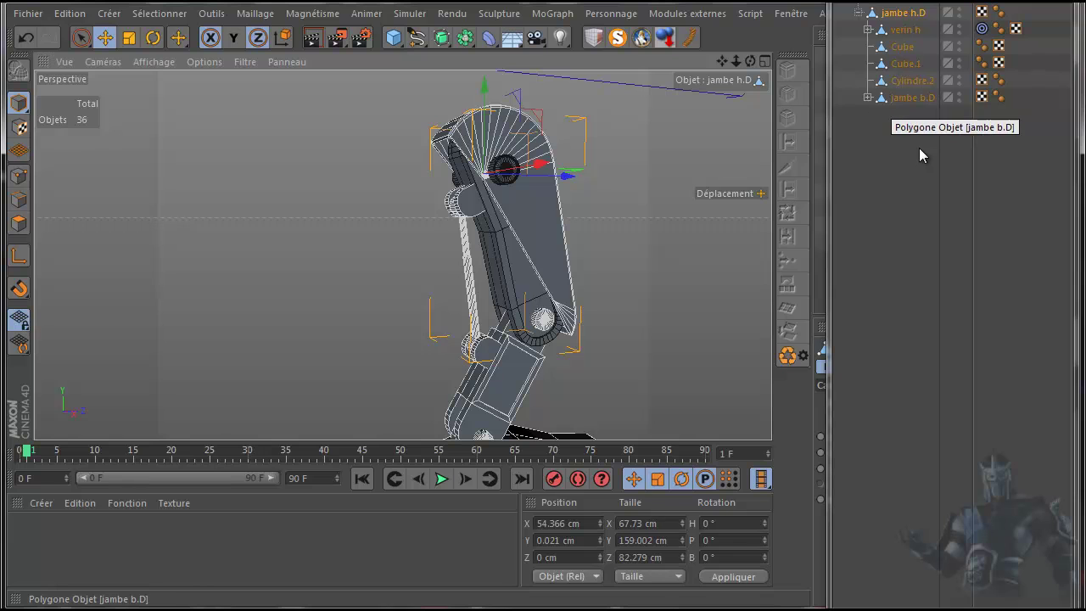
pyautogui.moveTo(912, 97); pyautogui.dragTo(923, 155)
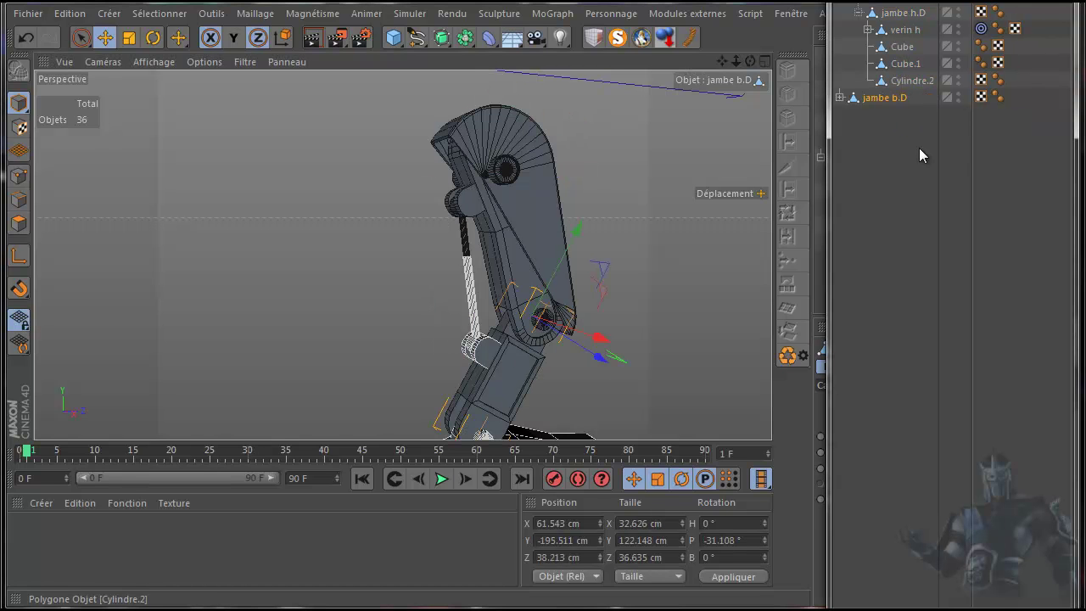
pyautogui.moveTo(912, 80); pyautogui.dragTo(923, 155)
pyautogui.moveTo(905, 63); pyautogui.dragTo(922, 156)
pyautogui.moveTo(904, 30); pyautogui.dragTo(919, 150)
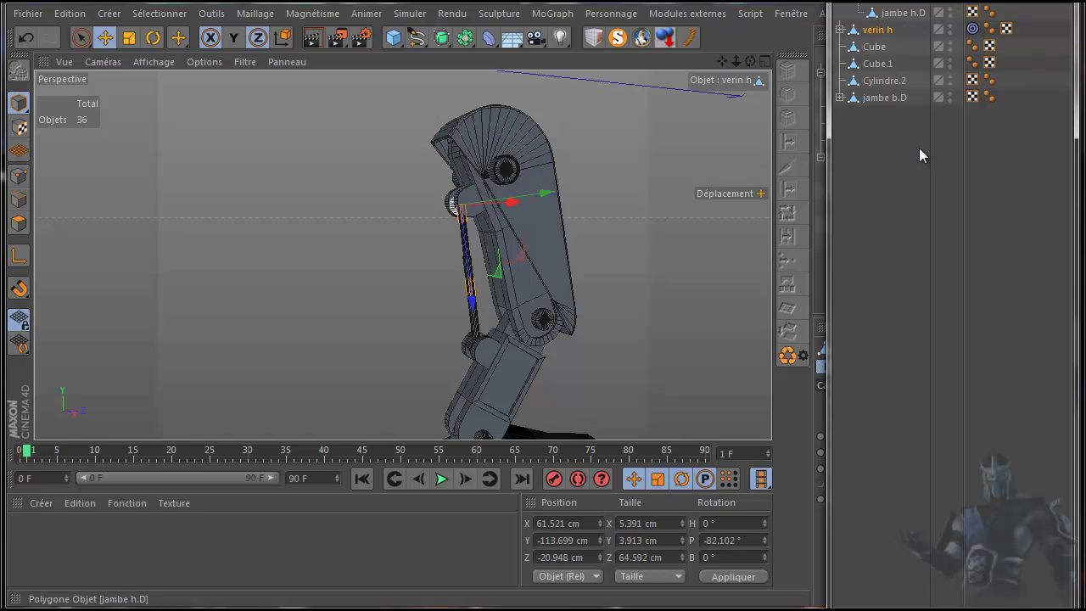
pyautogui.moveTo(901, 13); pyautogui.dragTo(920, 150)
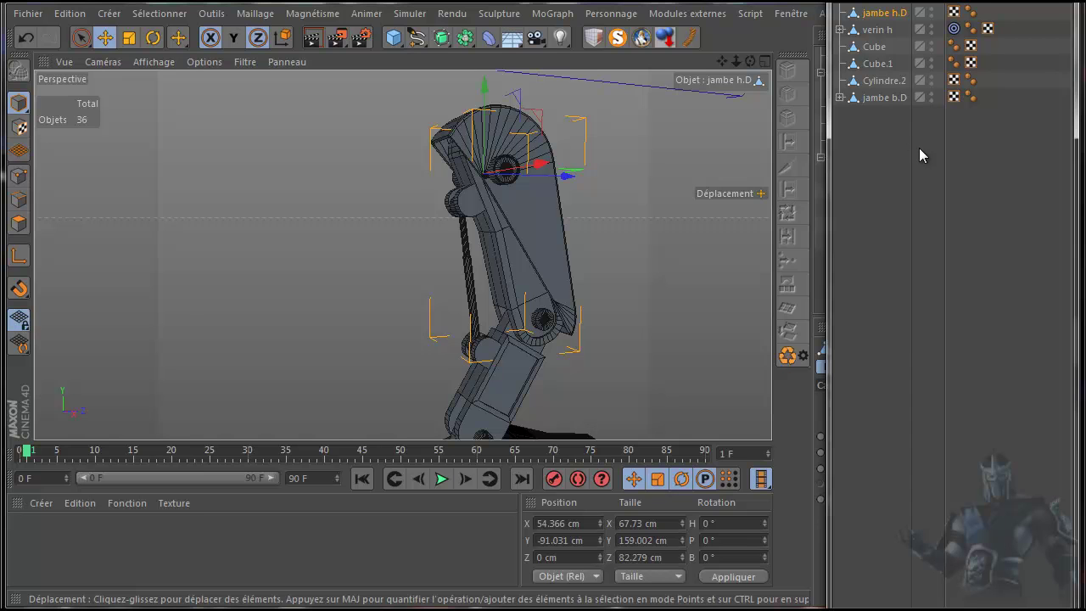
# - Step through the root-level leg objects between jambe h.D and Cylindre.2 to examine each one's geometry and axis
pyautogui.press('Down')
pyautogui.press('Down')
pyautogui.press('Down')
pyautogui.press('Down')
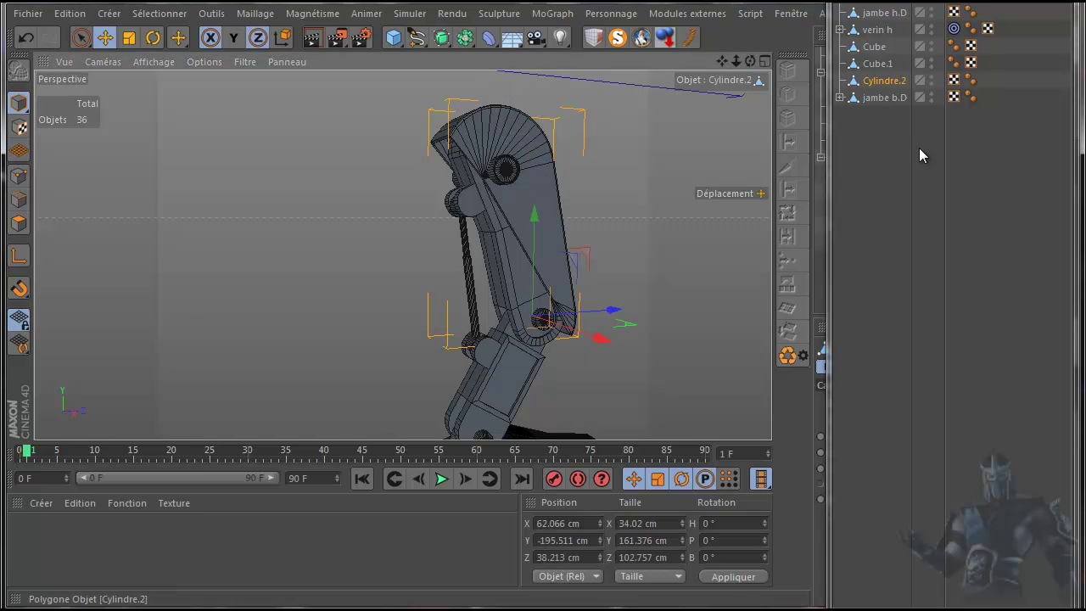
pyautogui.press('Up')
pyautogui.press('Up')
pyautogui.press('Up')
pyautogui.press('Up')
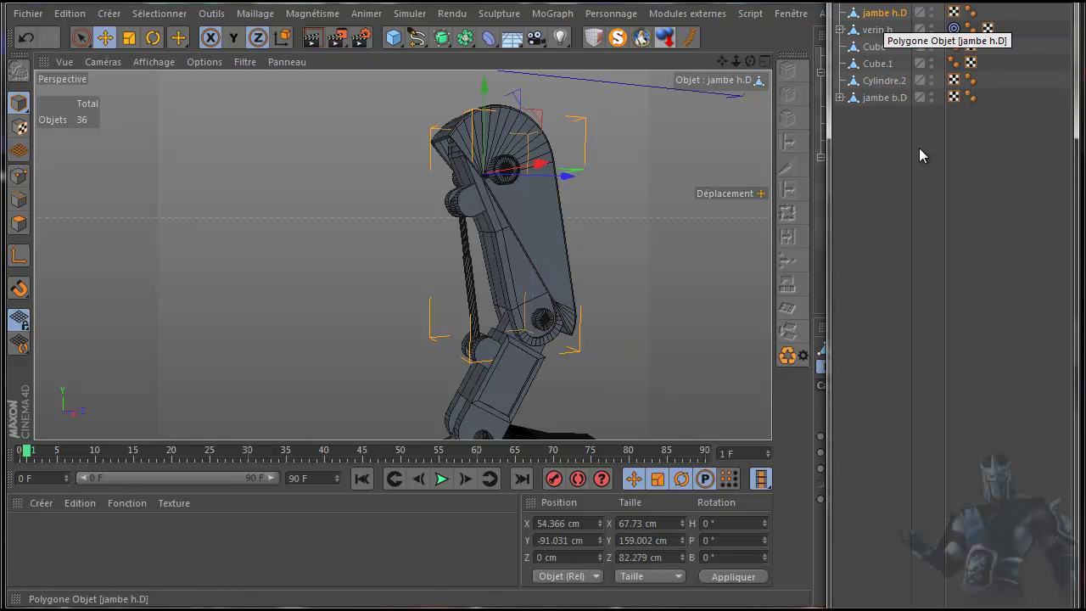
# - Test-move jambe h.D about 19.5 cm backwards along its Z axis and undo the move
pyautogui.moveTo(568, 177); pyautogui.dragTo(509, 177)
pyautogui.hotkey('ctrl', 'z')
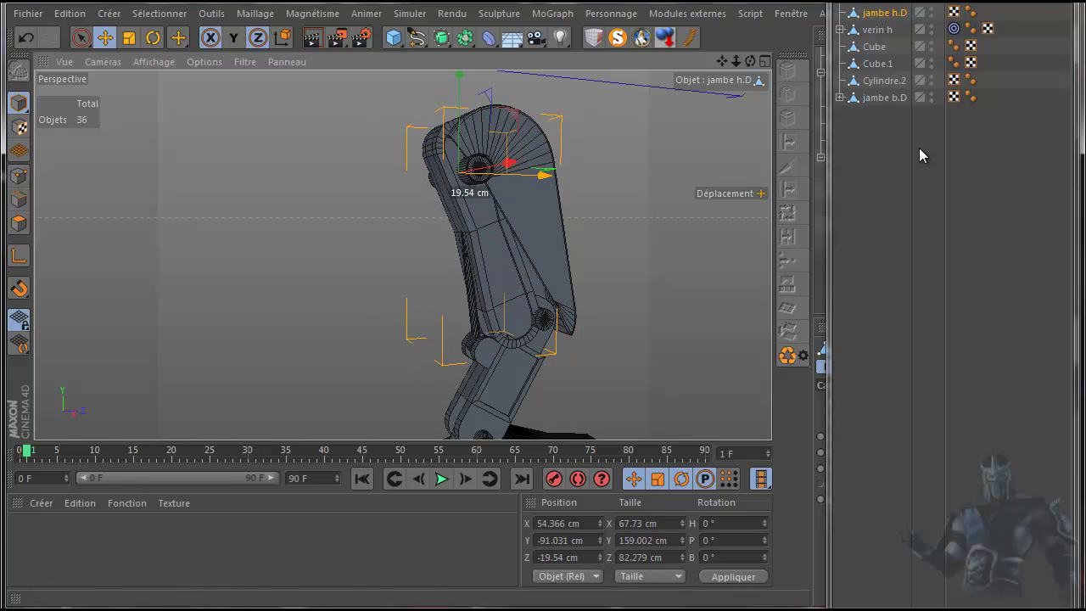
pyautogui.click(25, 38)
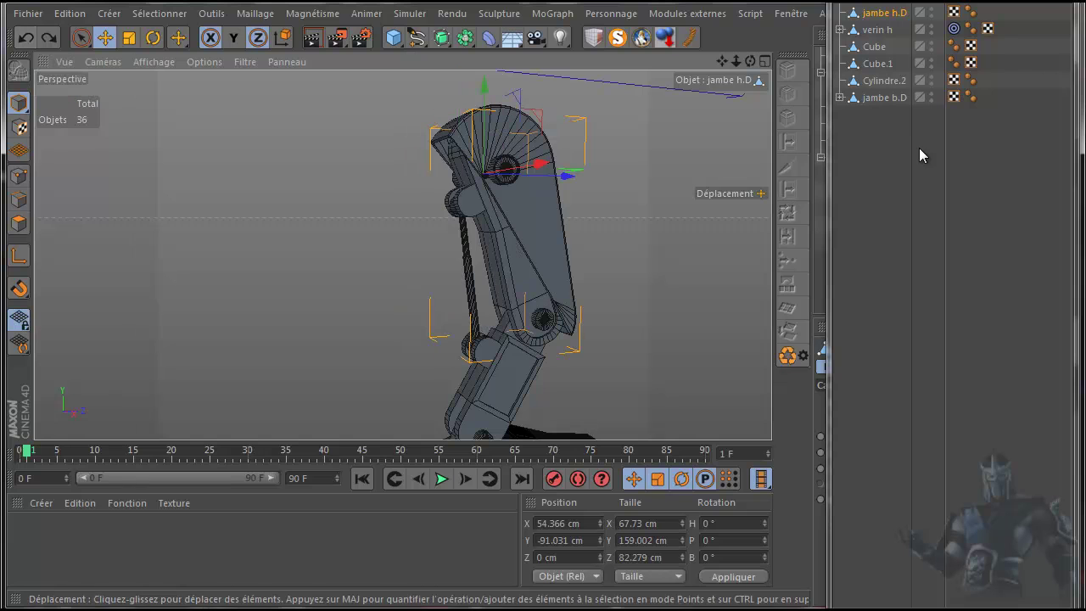
pyautogui.hotkey('ctrl', 'z')
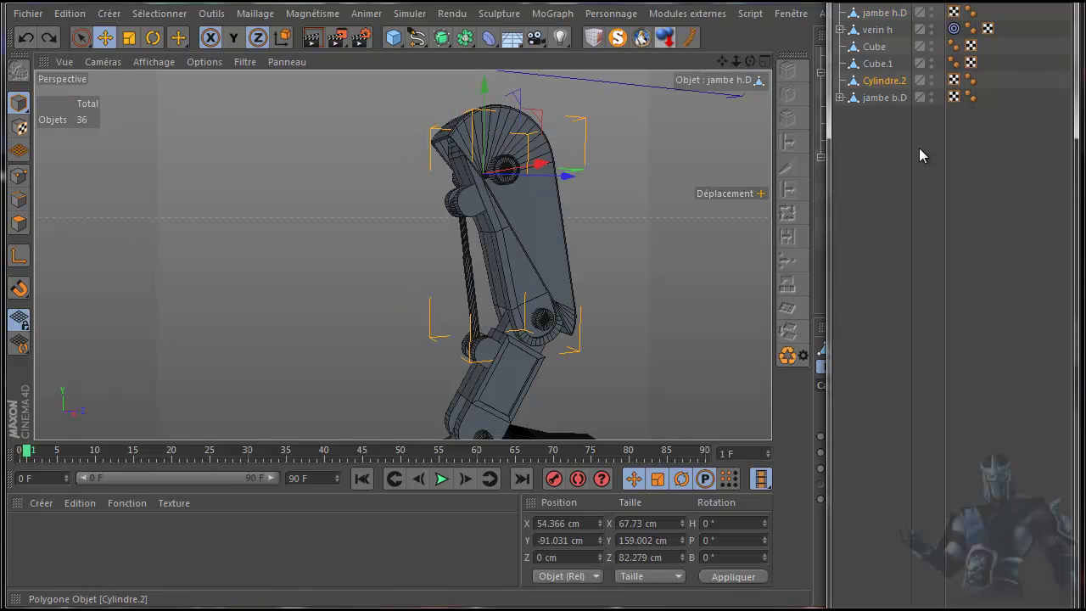
pyautogui.hotkey('ctrl', 'y')
pyautogui.hotkey('ctrl', 'y')
# - Merge jambe h.D and Cylindre.2 into one object, deleting the originals, and rename the result jambe h.D
pyautogui.moveTo(918, 148); pyautogui.dragTo(922, 156)
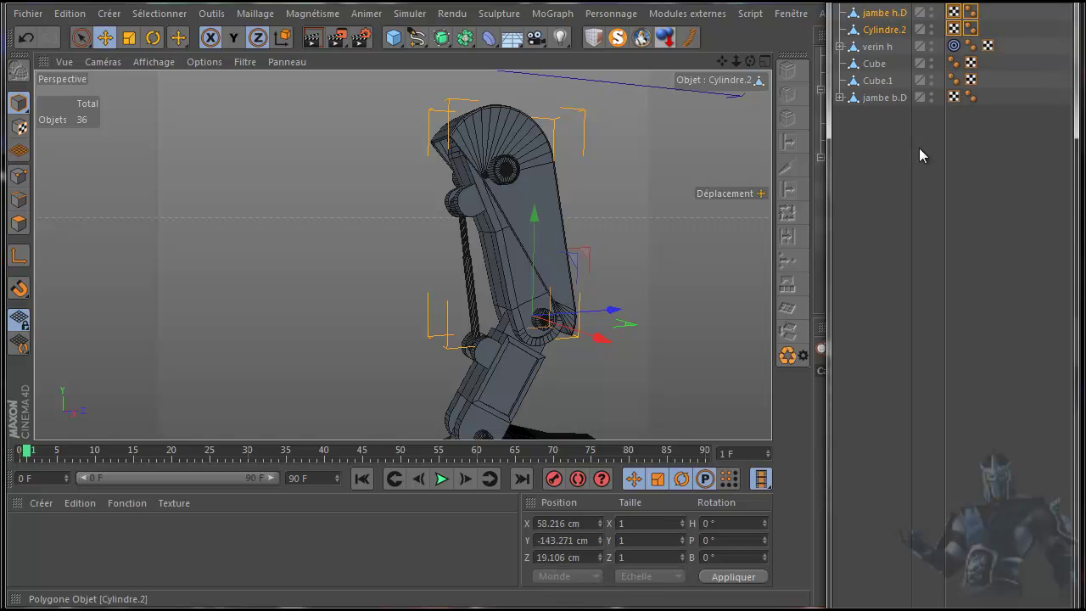
pyautogui.rightClick(922, 155)
pyautogui.press('Escape')
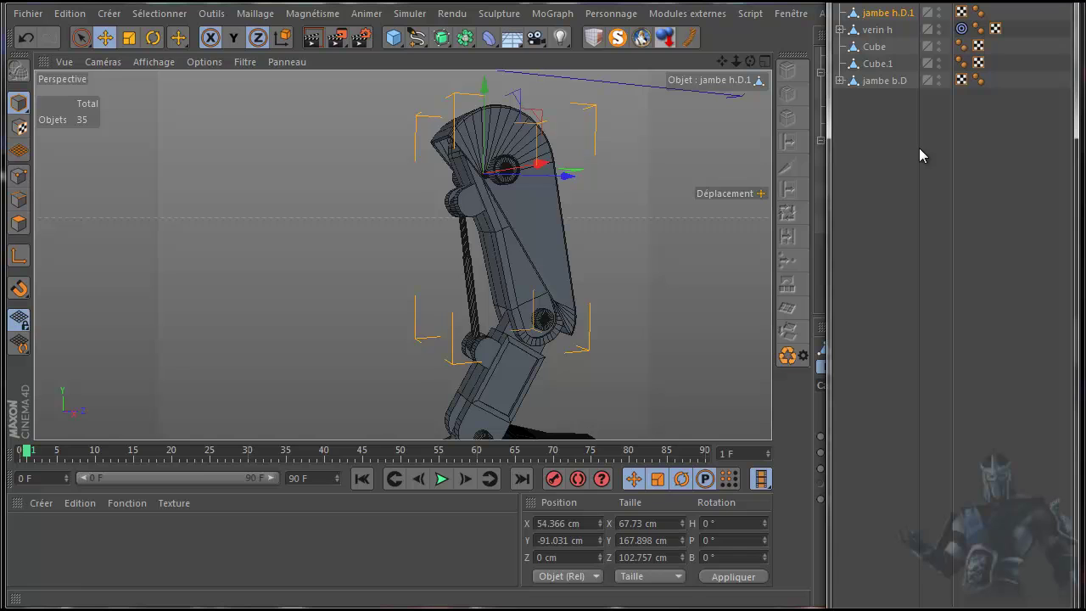
pyautogui.press('Return')
pyautogui.press('BackSpace')
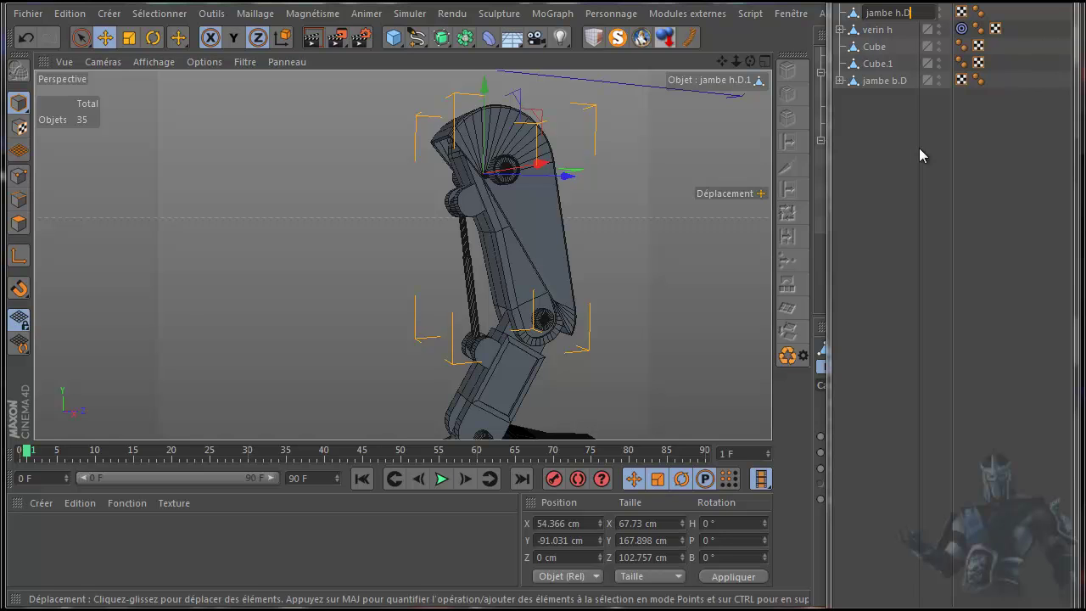
pyautogui.press('Return')
# - Check the axis position of jambe h.D in the right-side view and return to the perspective view
pyautogui.press('F5')
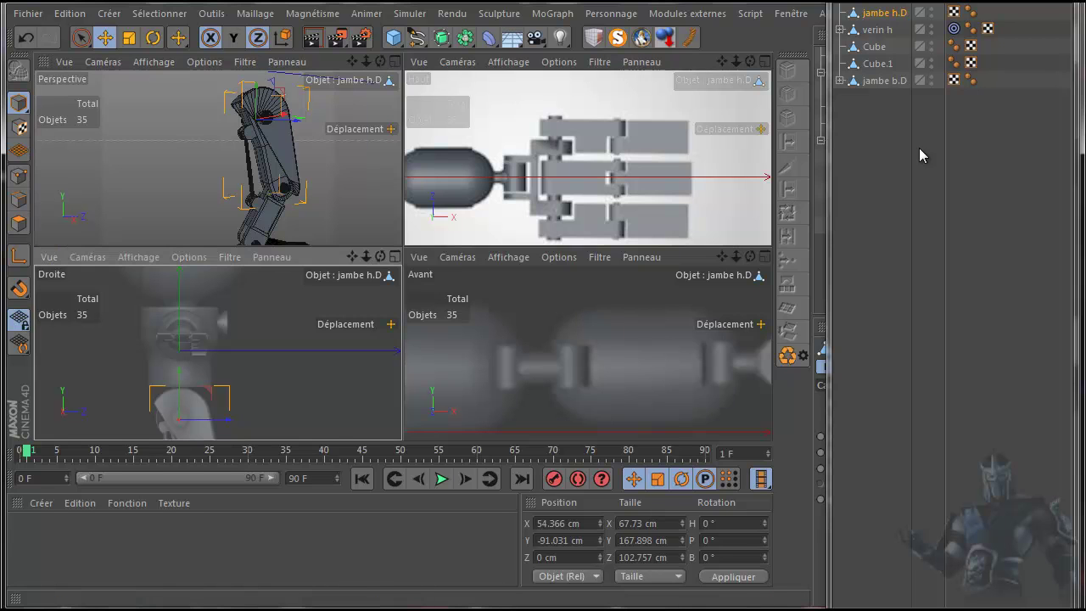
pyautogui.press('F3')
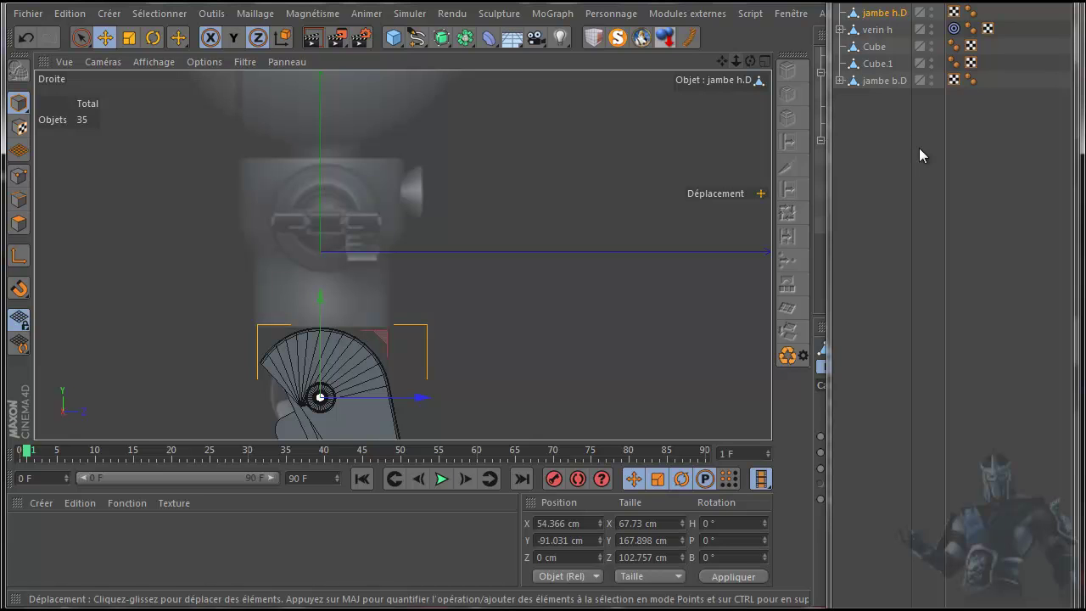
pyautogui.press('F5')
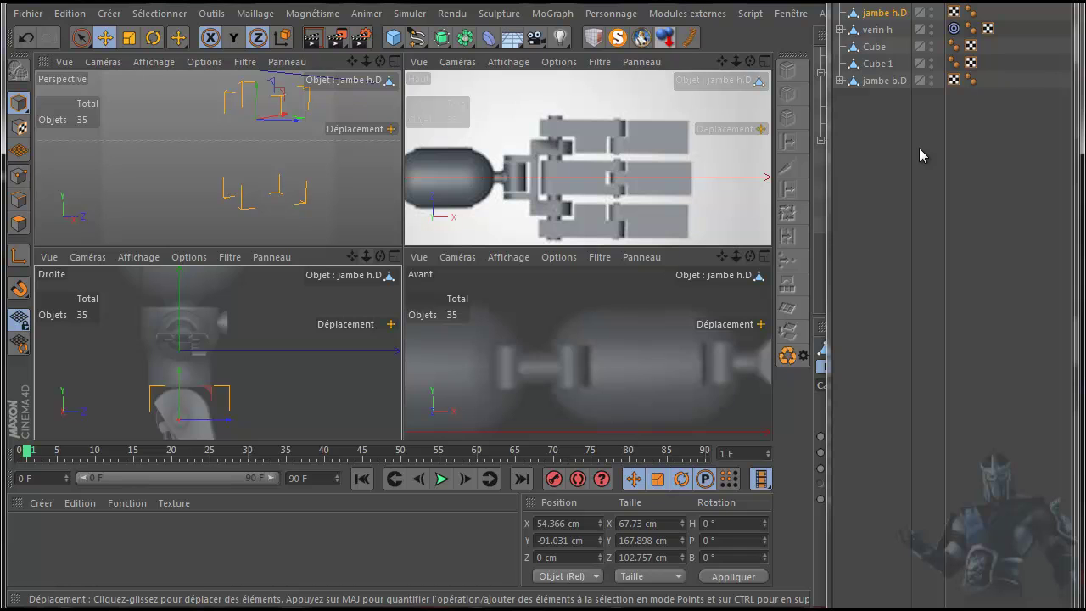
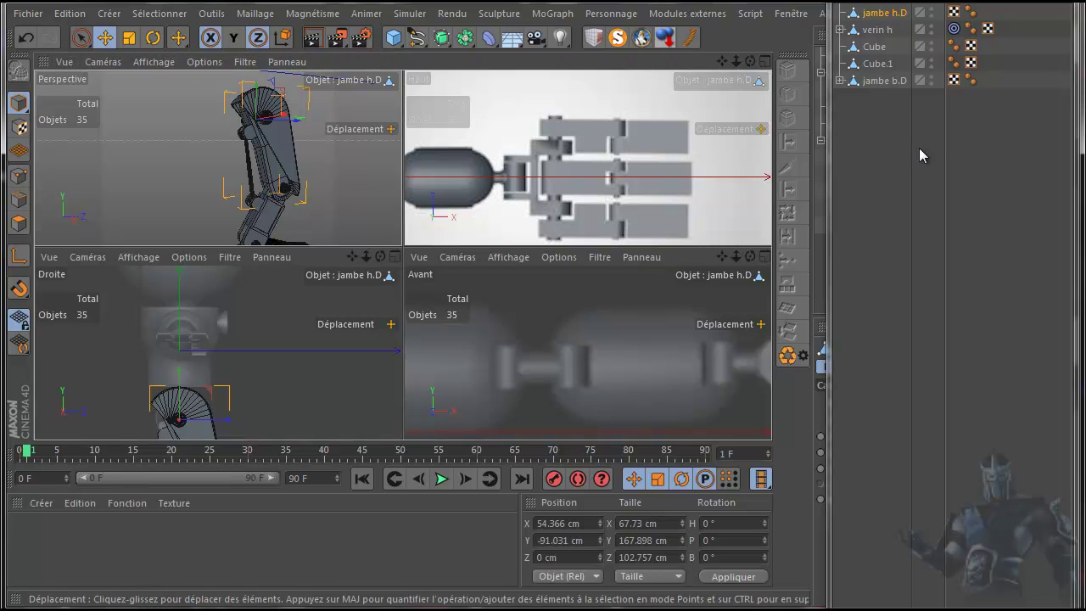
pyautogui.press('F1')
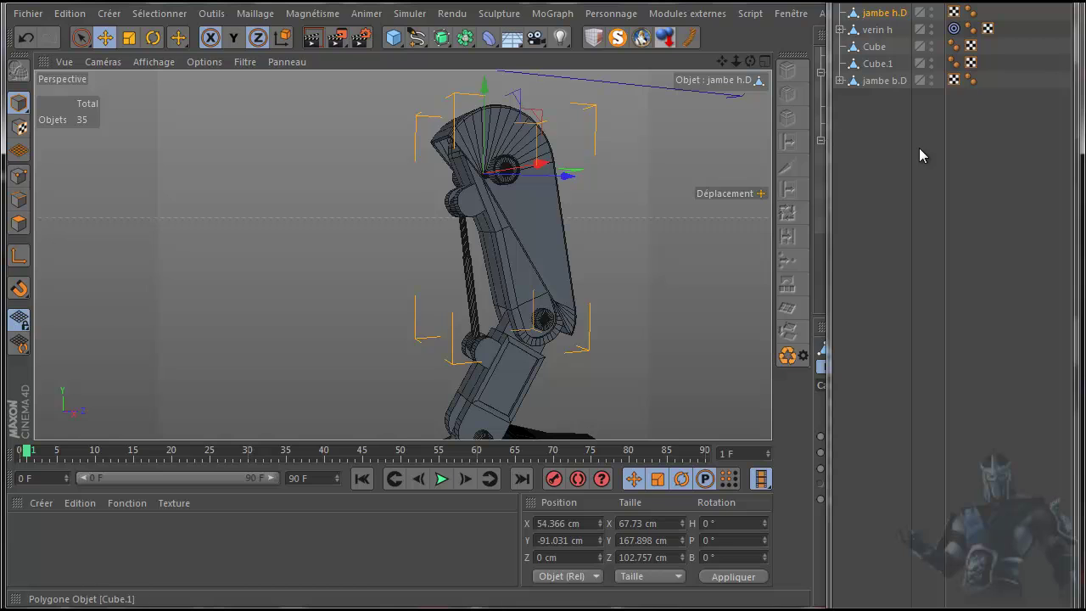
# - Check what verin h contains, and place Cube and Cube.1 directly below jambe h.D in the object list
pyautogui.click(840, 30)
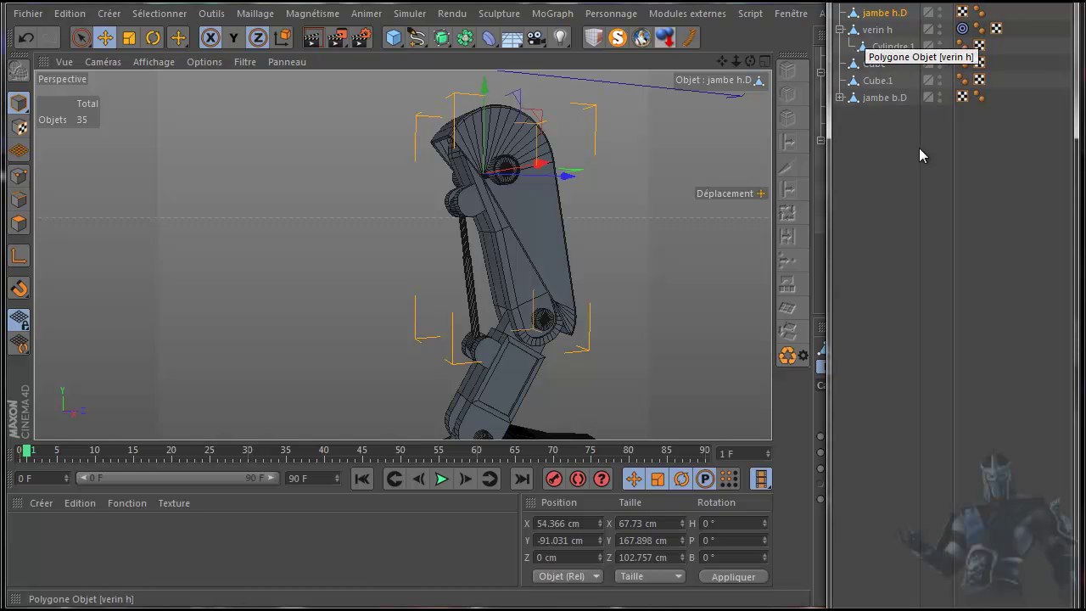
pyautogui.click(839, 29)
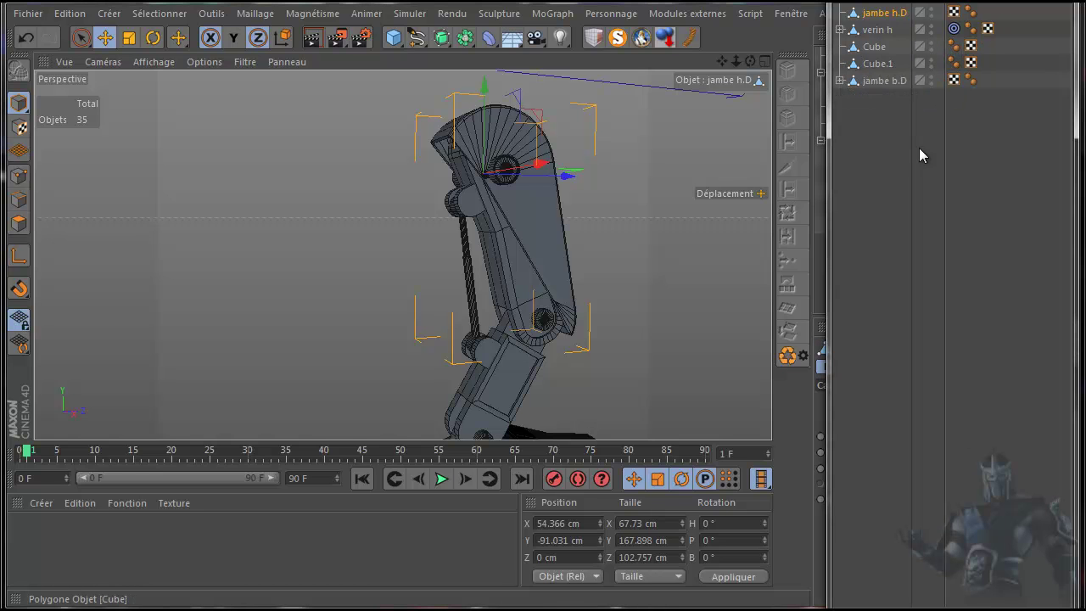
pyautogui.click(874, 46)
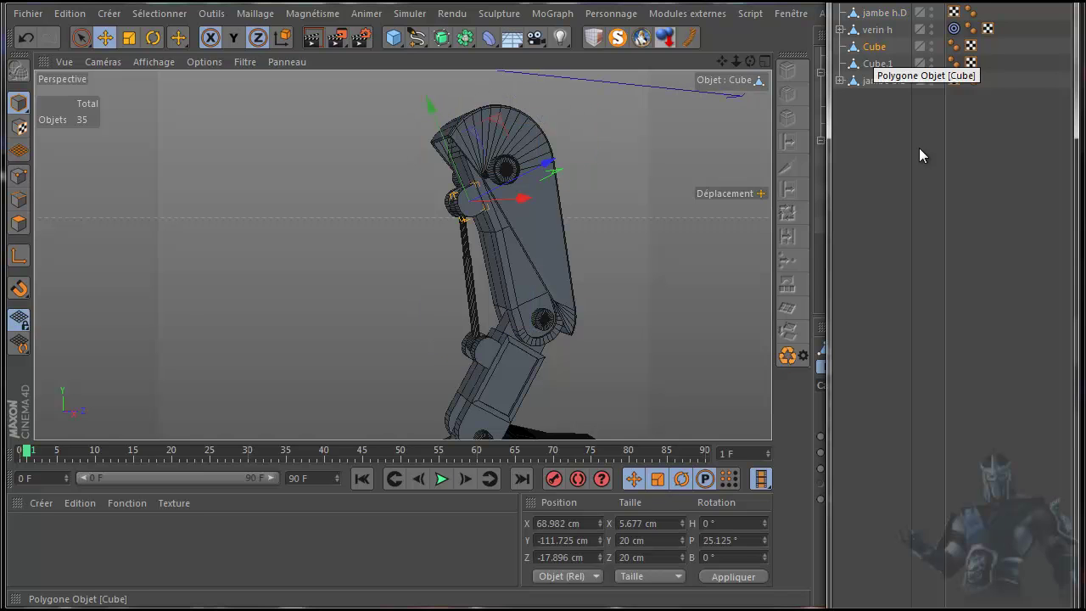
pyautogui.click(878, 64)
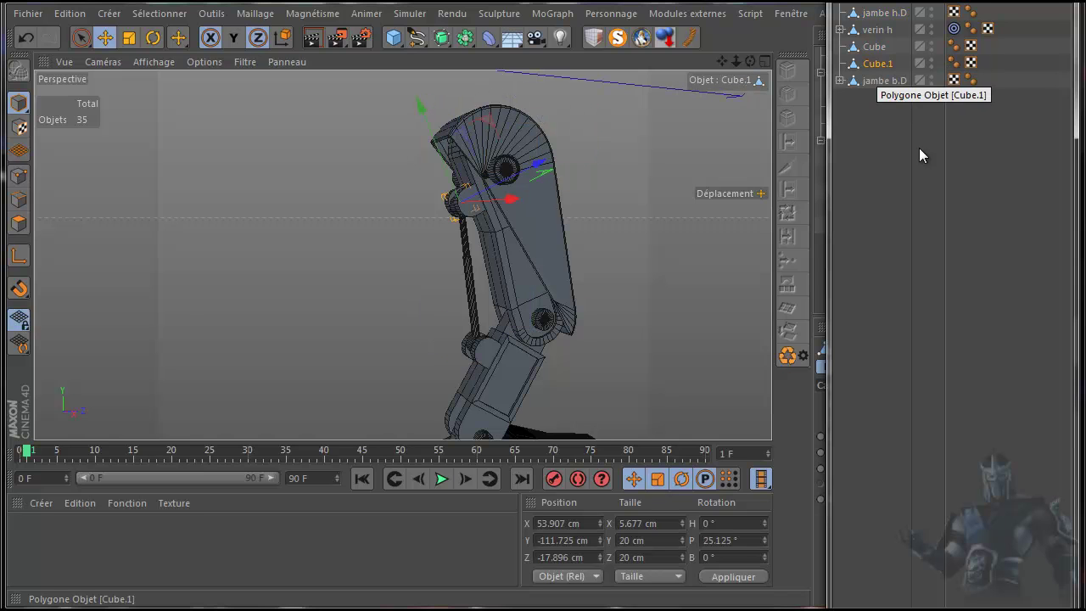
pyautogui.moveTo(991, 43)
pyautogui.mouseDown()
pyautogui.moveTo(874, 70)
pyautogui.moveTo(879, 21)
pyautogui.mouseUp()
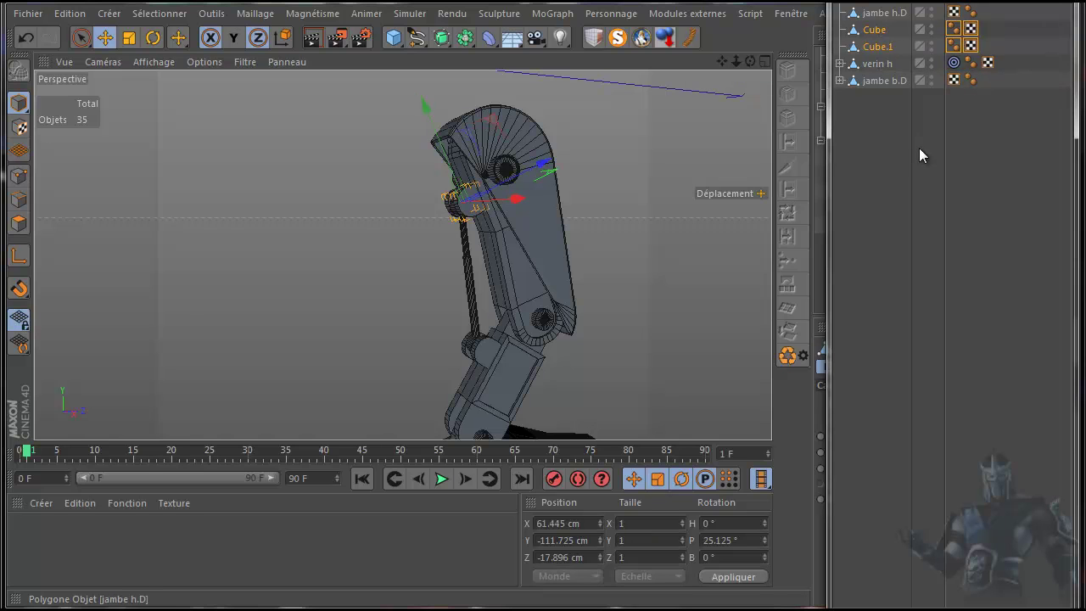
# - Merge jambe h.D, Cube and Cube.1 into one object, deleting the originals, and rename the result jambe h.D
pyautogui.moveTo(1006, 6); pyautogui.dragTo(869, 53)
pyautogui.rightClick(921, 153)
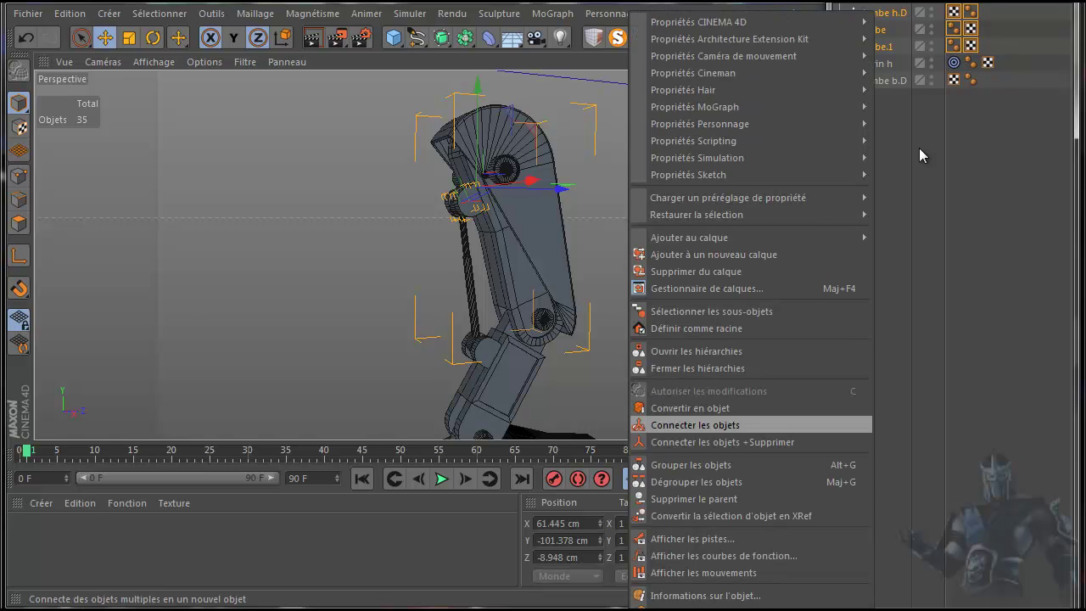
pyautogui.click(723, 442)
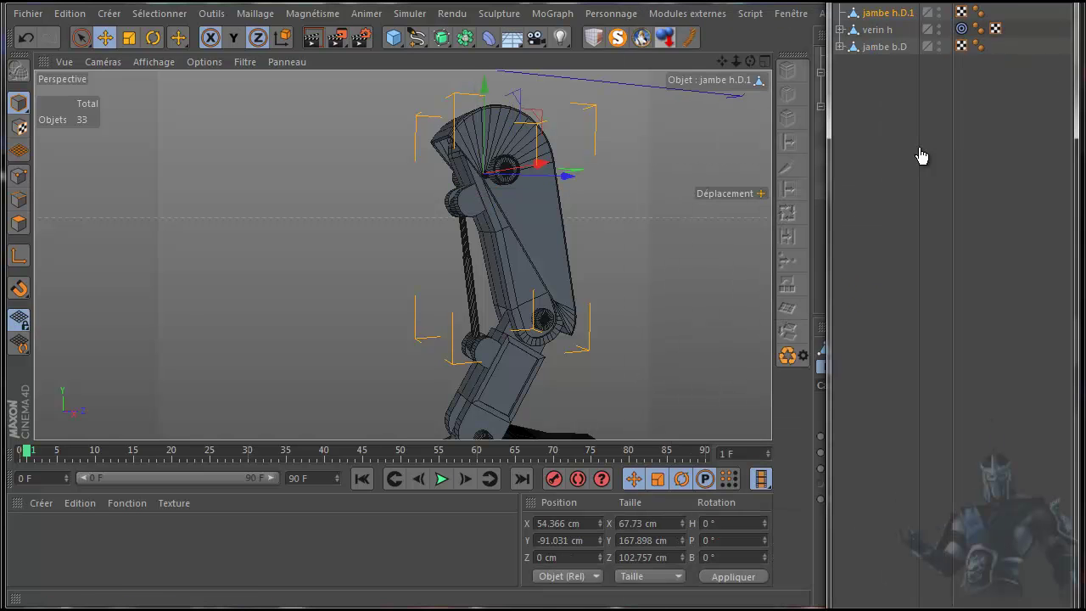
pyautogui.doubleClick(891, 13)
pyautogui.press('End')
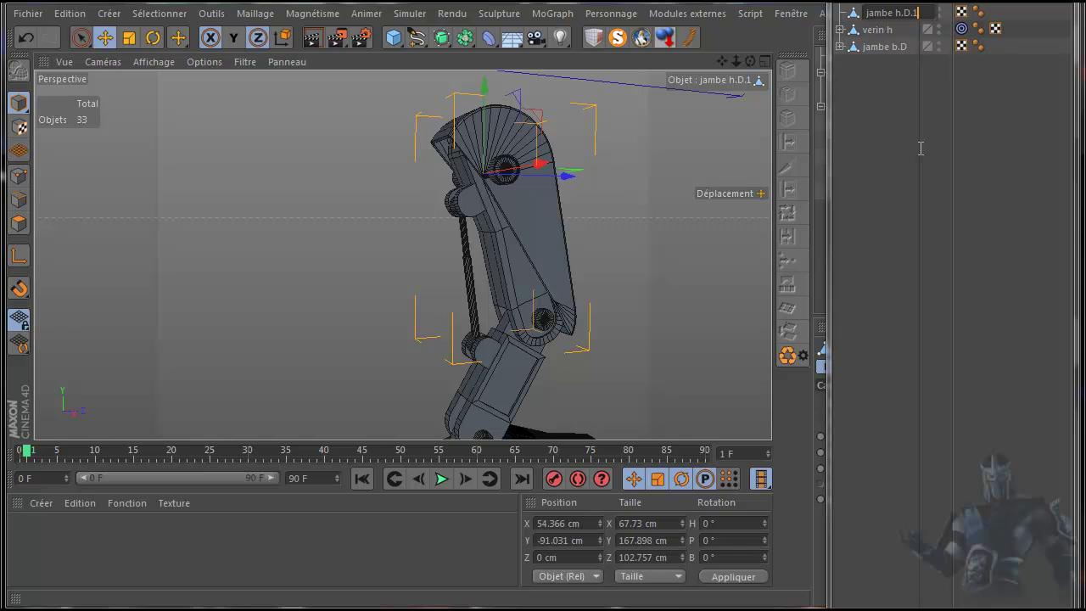
pyautogui.press('Return')
pyautogui.click(922, 156)
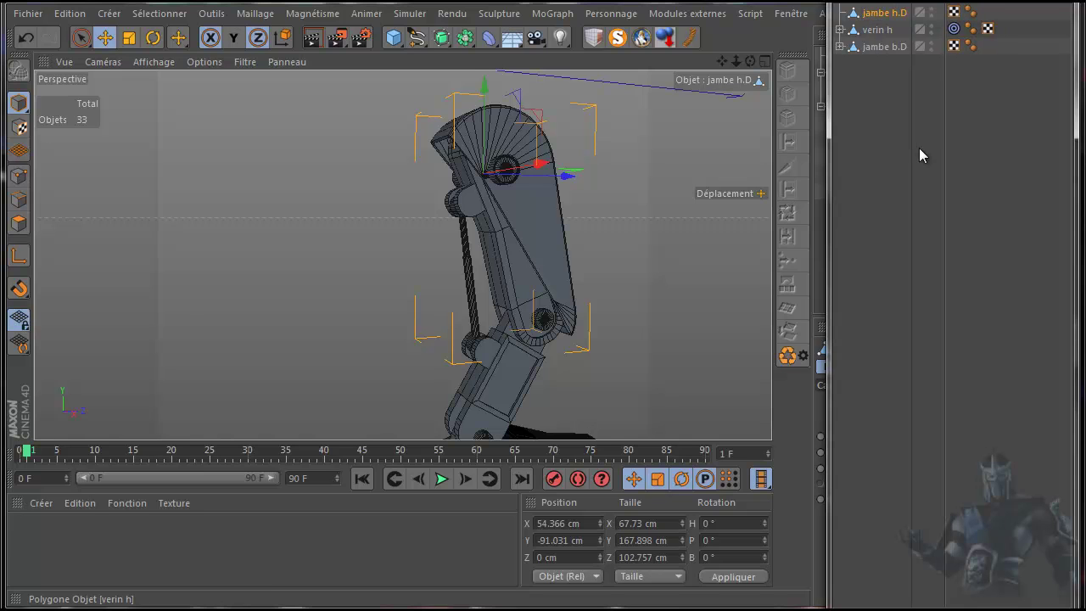
# - Make verin h a child of jambe h.D and expand the jambe b.D hierarchy
pyautogui.moveTo(878, 30); pyautogui.dragTo(884, 13)
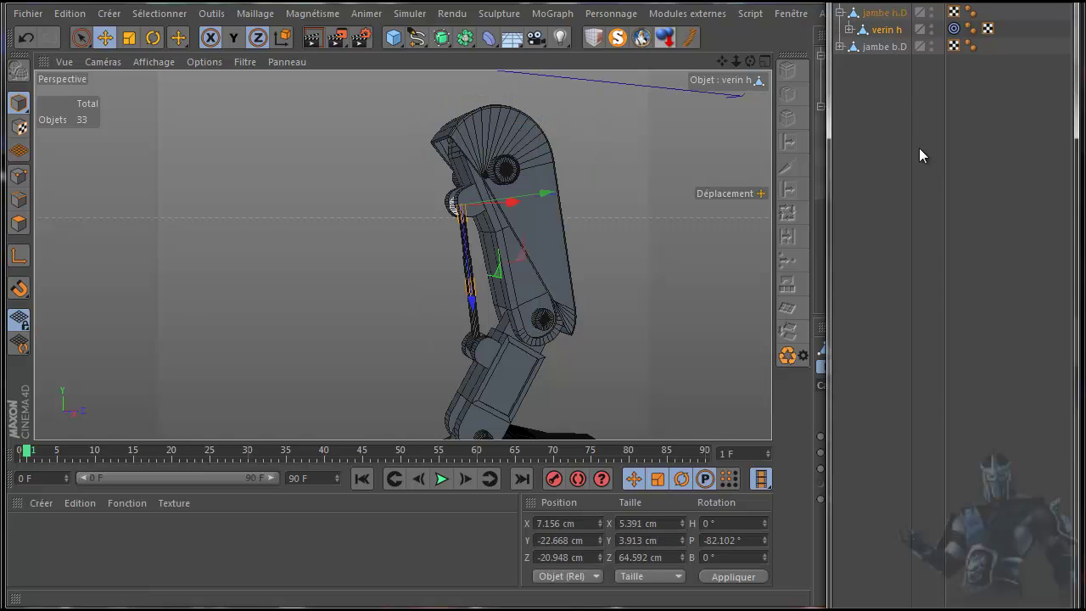
pyautogui.click(840, 47)
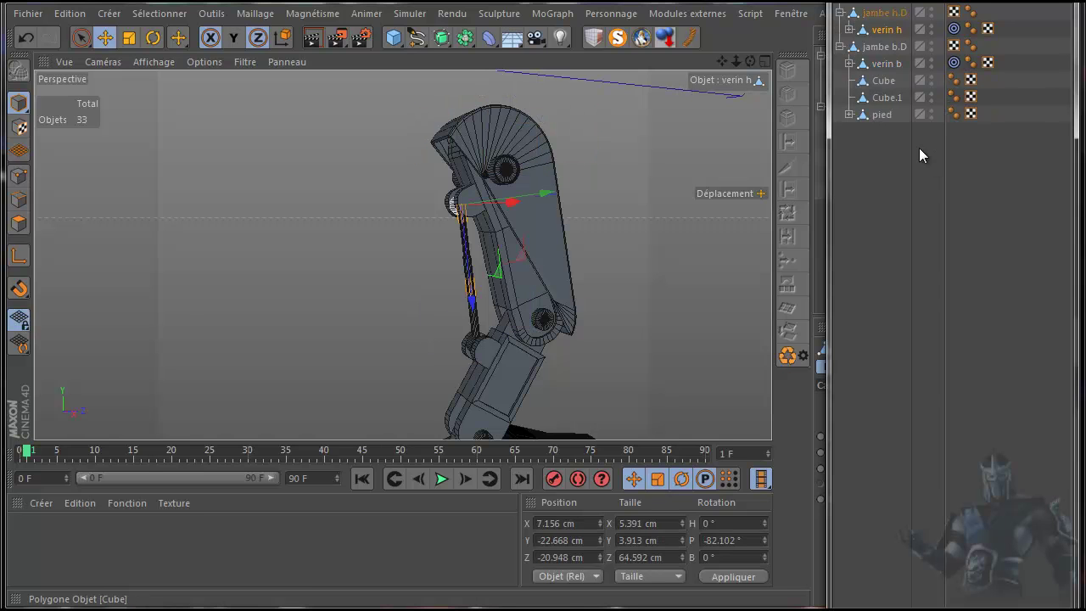
# - Take pied and verin b out of the jambe b.D hierarchy, placing verin b below Cube.1 and above pied
pyautogui.moveTo(882, 114); pyautogui.dragTo(884, 157)
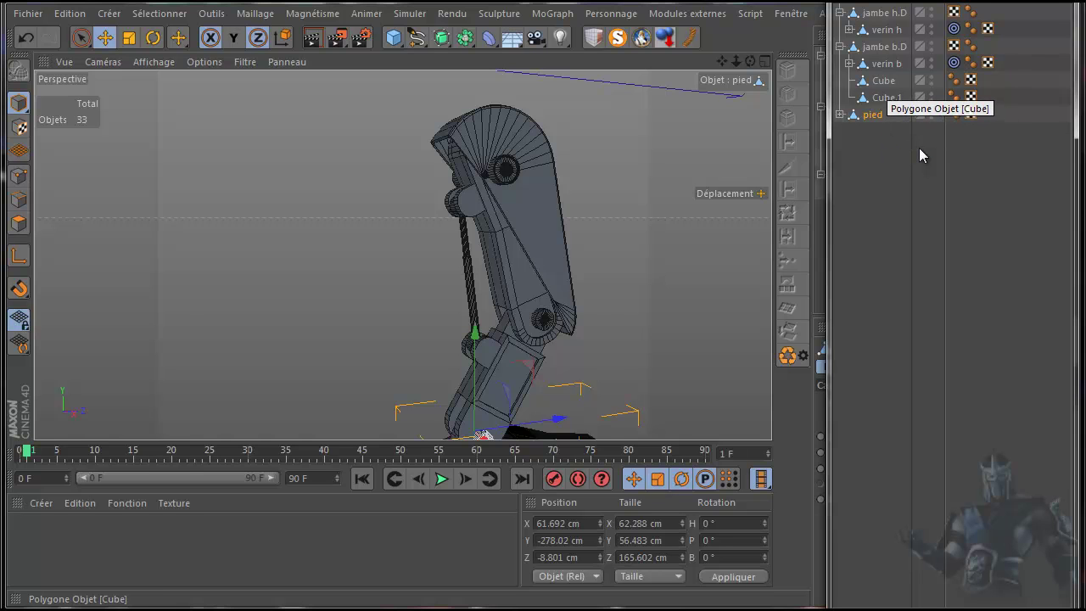
pyautogui.moveTo(887, 65); pyautogui.dragTo(886, 69)
pyautogui.moveTo(923, 151); pyautogui.dragTo(923, 153)
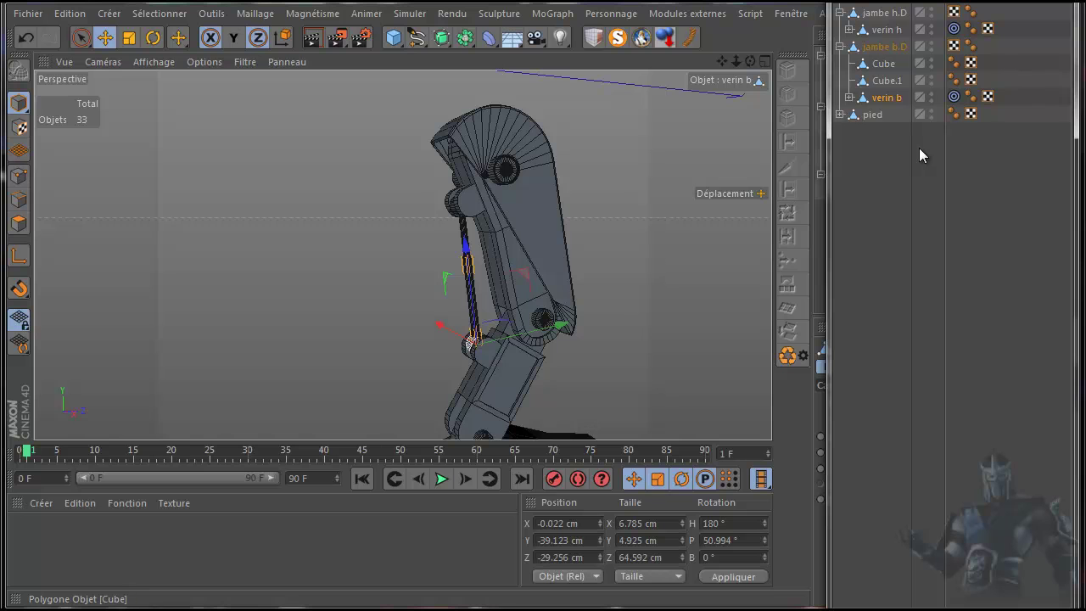
pyautogui.press('Down')
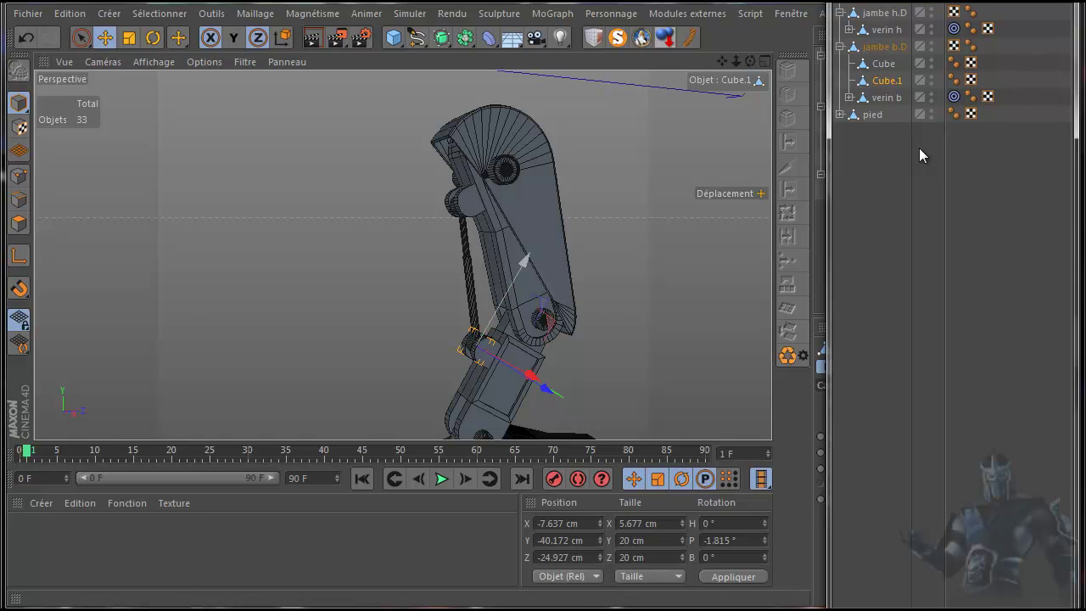
pyautogui.moveTo(1006, 56); pyautogui.dragTo(884, 81)
pyautogui.moveTo(921, 155); pyautogui.dragTo(920, 154)
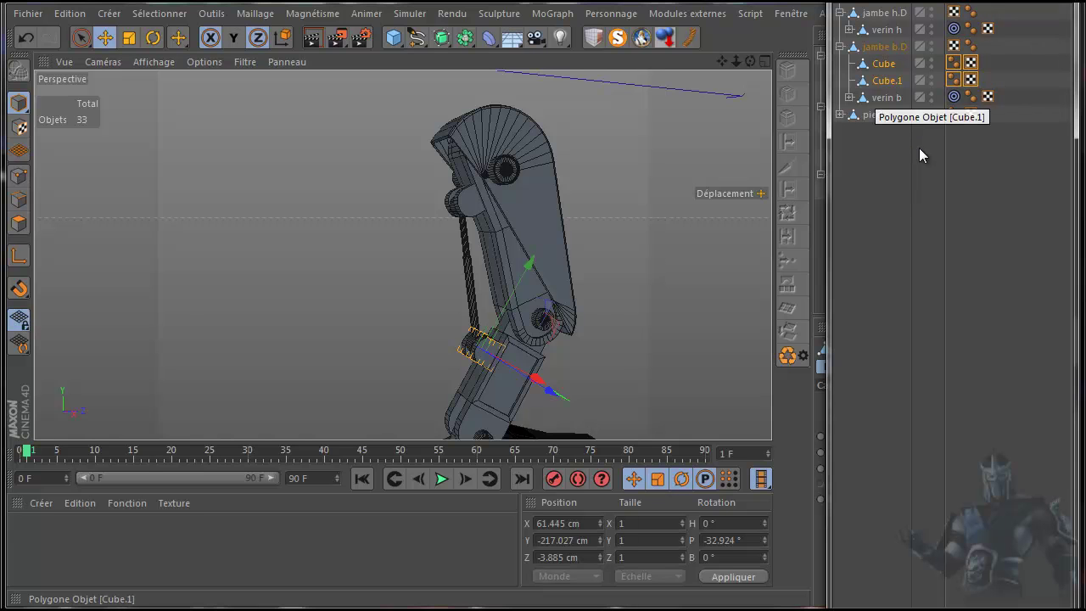
pyautogui.moveTo(885, 97); pyautogui.dragTo(885, 104)
pyautogui.moveTo(928, 155); pyautogui.dragTo(922, 153)
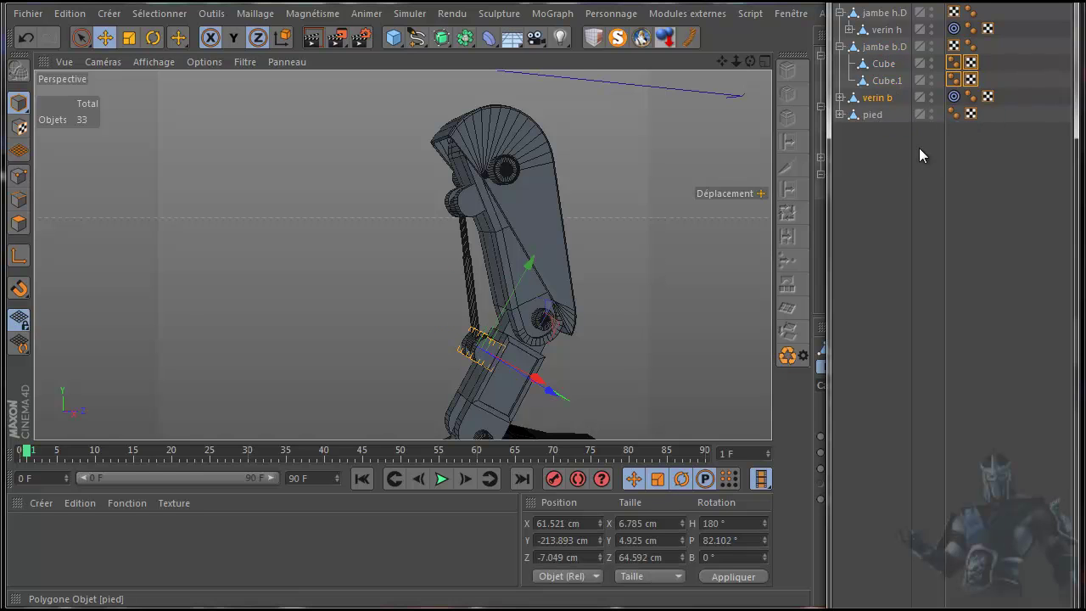
# - Take Cube and Cube.1 out of jambe b.D and merge all three into one object, deleting the originals
pyautogui.hotkey('ctrl', 'z')
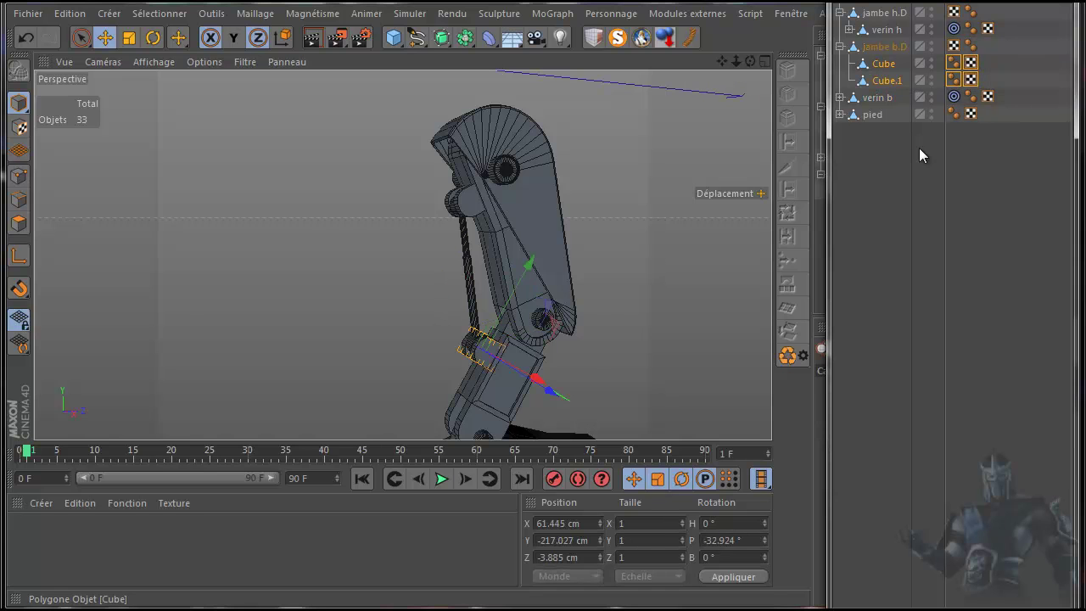
pyautogui.hotkey('ctrl', 'z')
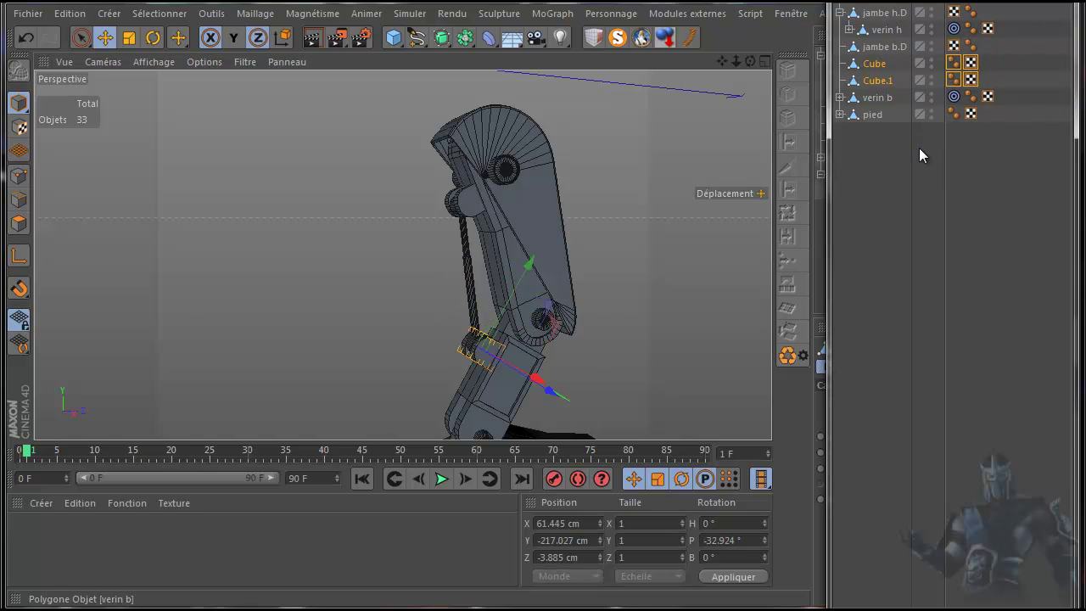
pyautogui.hotkey('ctrl', 'z')
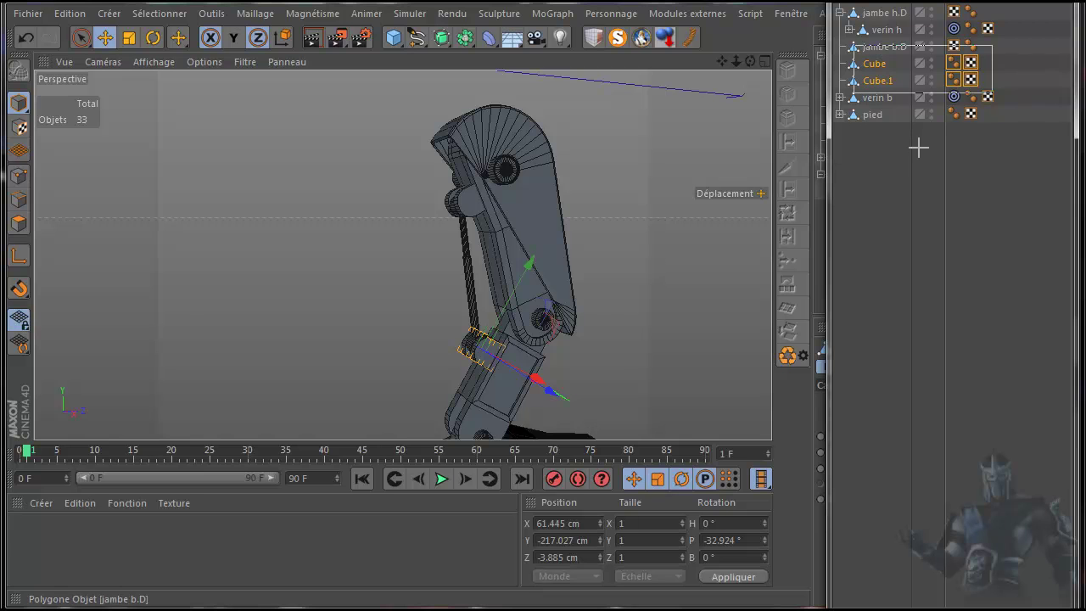
pyautogui.hotkey('ctrl', 'z')
pyautogui.rightClick(920, 155)
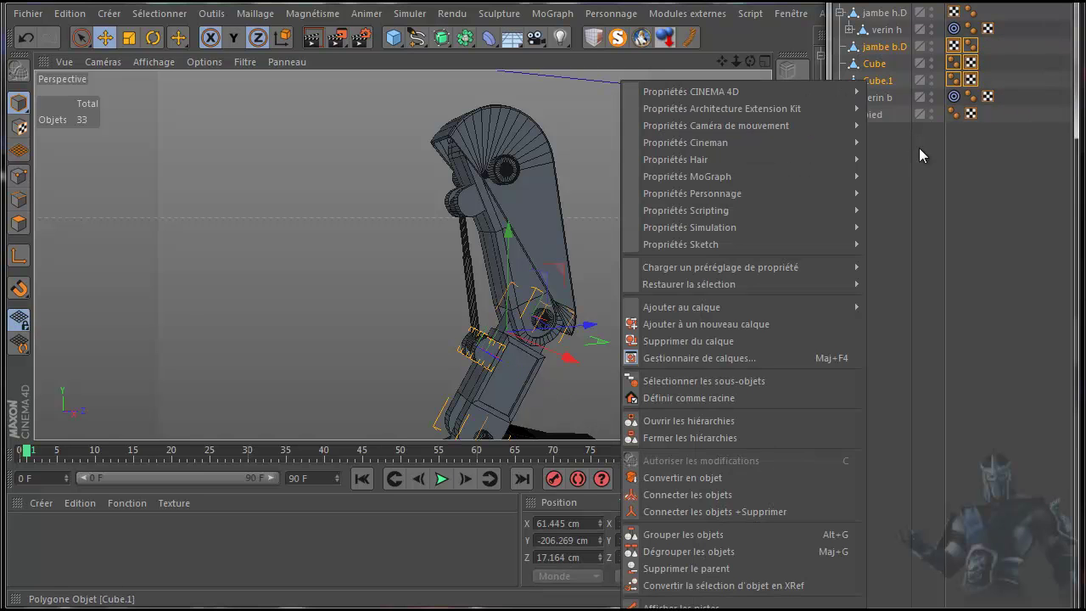
pyautogui.press('Return')
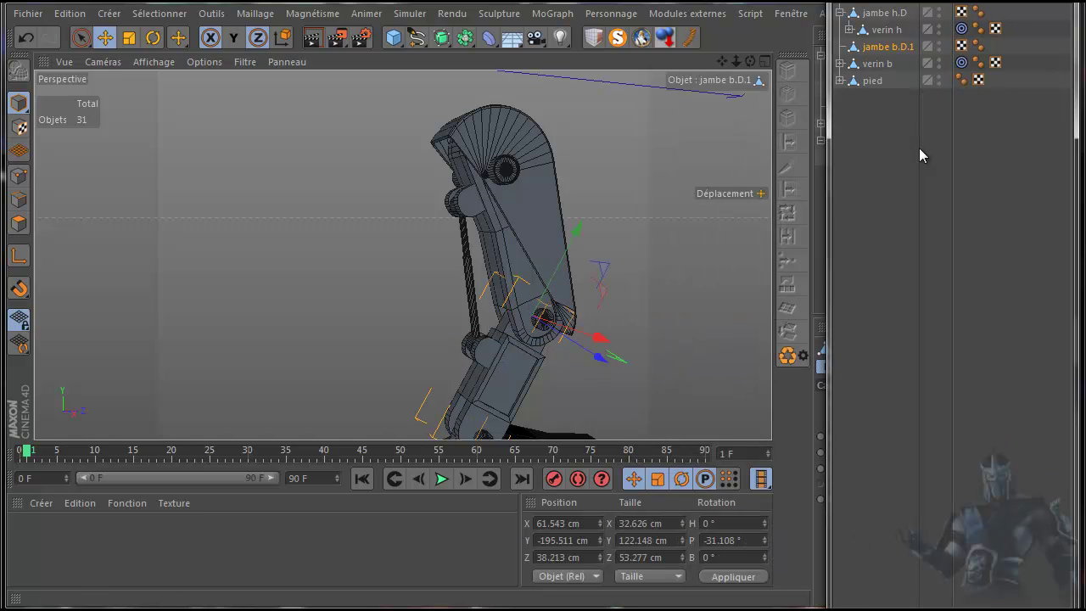
# - Rename the merged lower leg jambe b.D, make verin b its child and expand pied
pyautogui.press('F2')
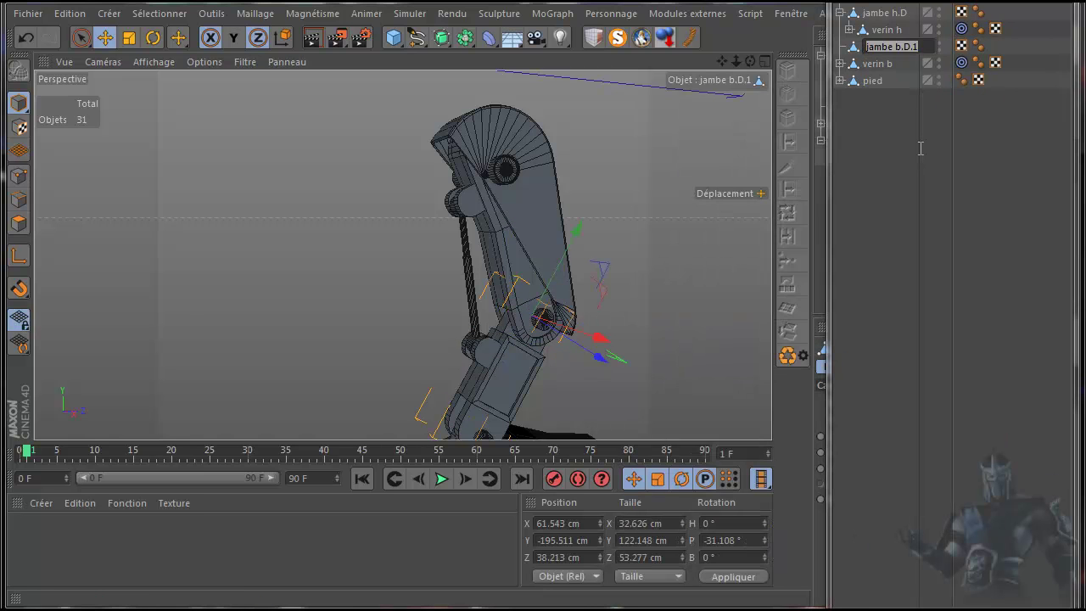
pyautogui.press('End')
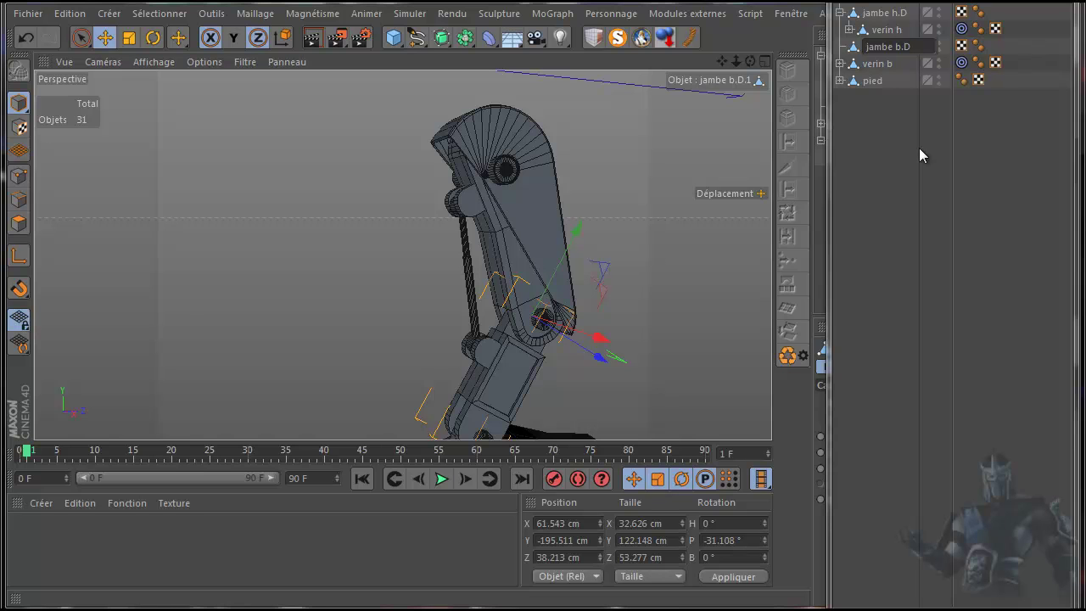
pyautogui.press('Return')
pyautogui.moveTo(923, 155); pyautogui.dragTo(924, 156)
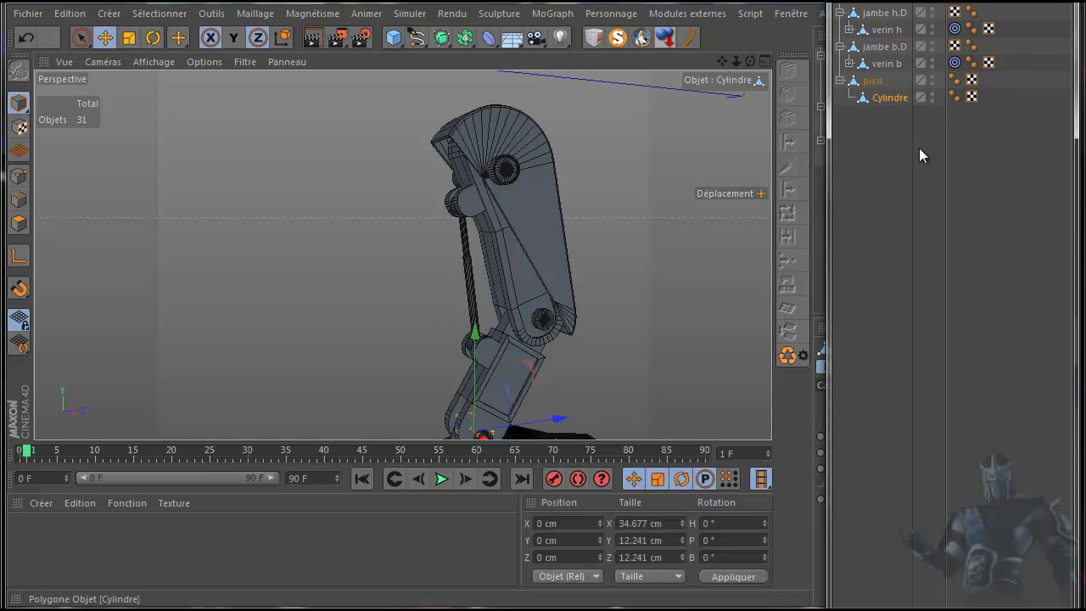
# - Take Cylindre out of pied and merge the two into one object, deleting the originals
pyautogui.moveTo(889, 97); pyautogui.dragTo(921, 154)
pyautogui.moveTo(987, 77); pyautogui.dragTo(890, 101)
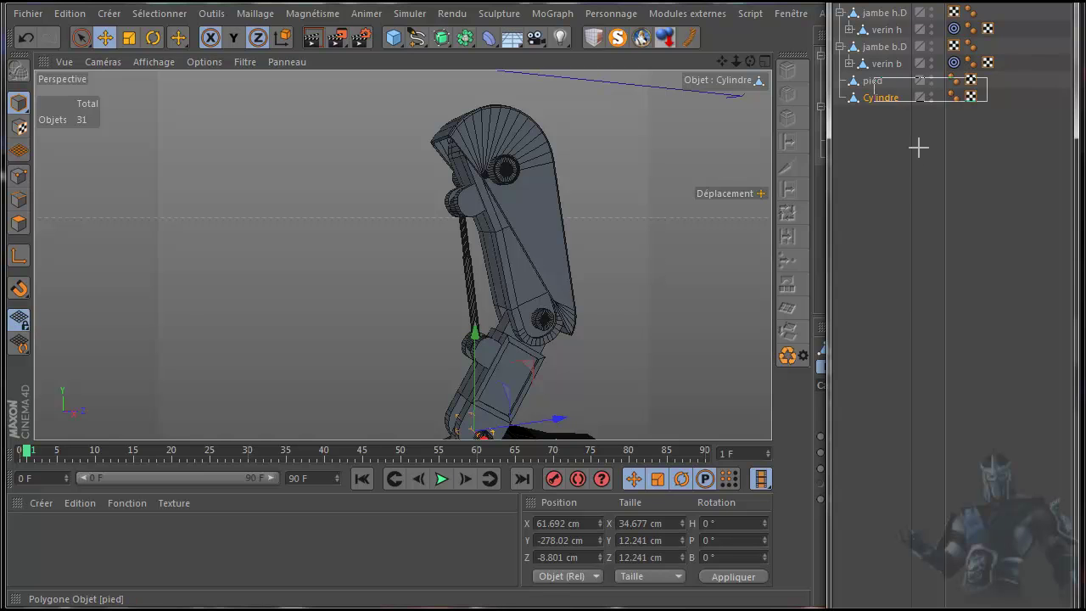
pyautogui.moveTo(918, 148); pyautogui.dragTo(919, 151)
pyautogui.rightClick(919, 153)
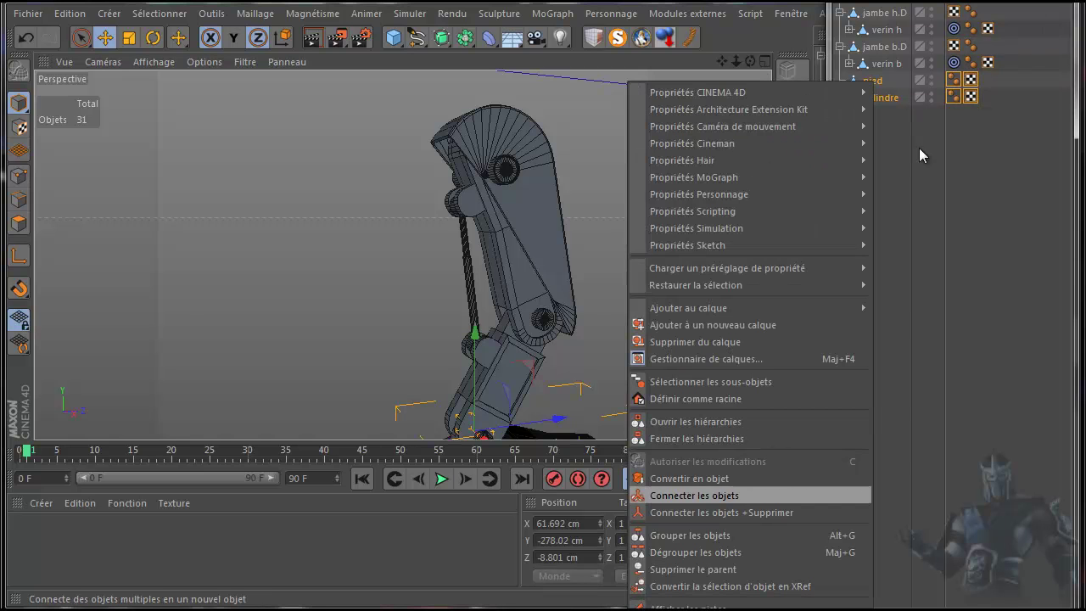
pyautogui.press('Down')
pyautogui.press('Return')
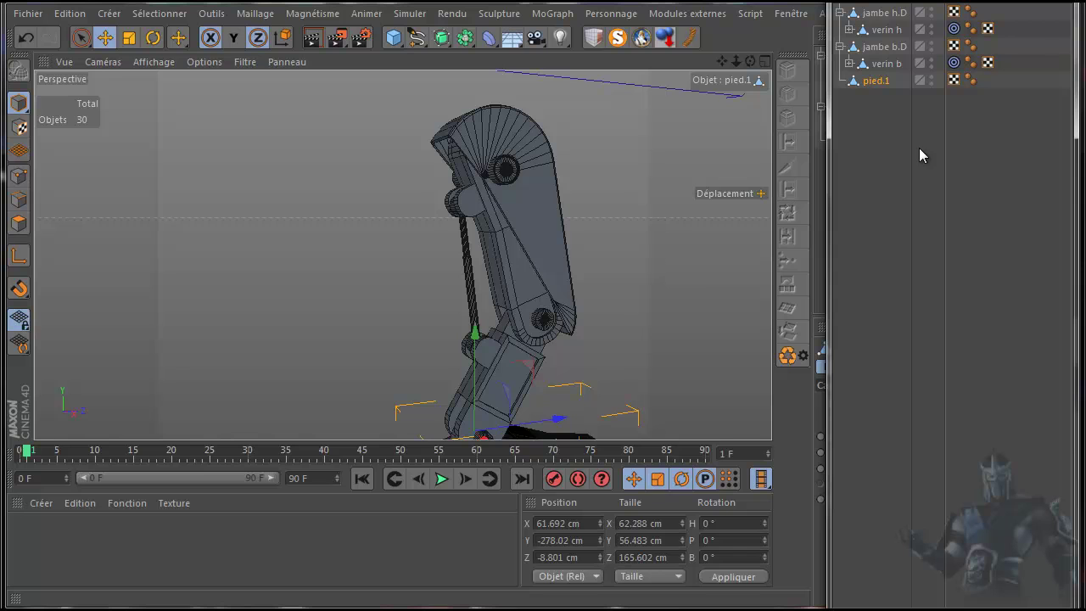
# - Rename the merged foot object pied.D
pyautogui.doubleClick(876, 80)
pyautogui.press('End')
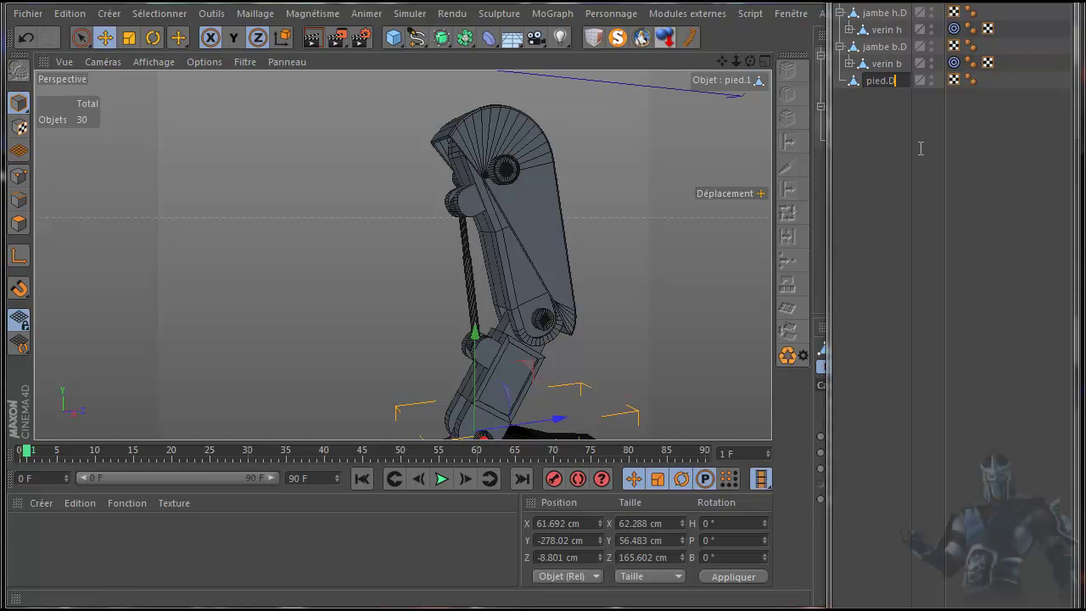
pyautogui.write('D')
pyautogui.press('Return')
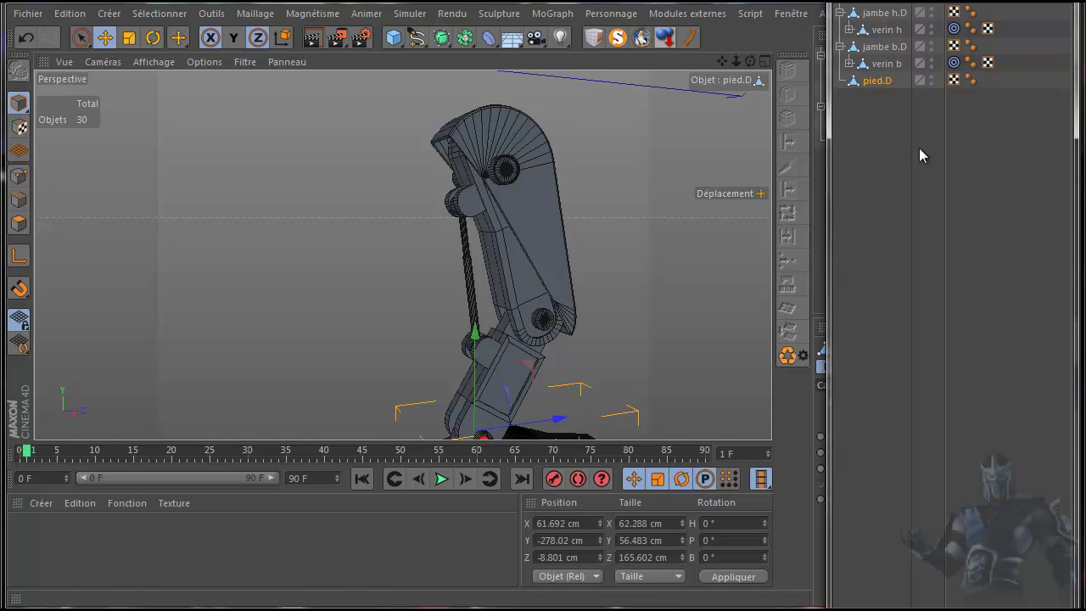
# - Check the axis positions of pied.D, jambe b.D and jambe h.D in the right-side view
pyautogui.press('F5')
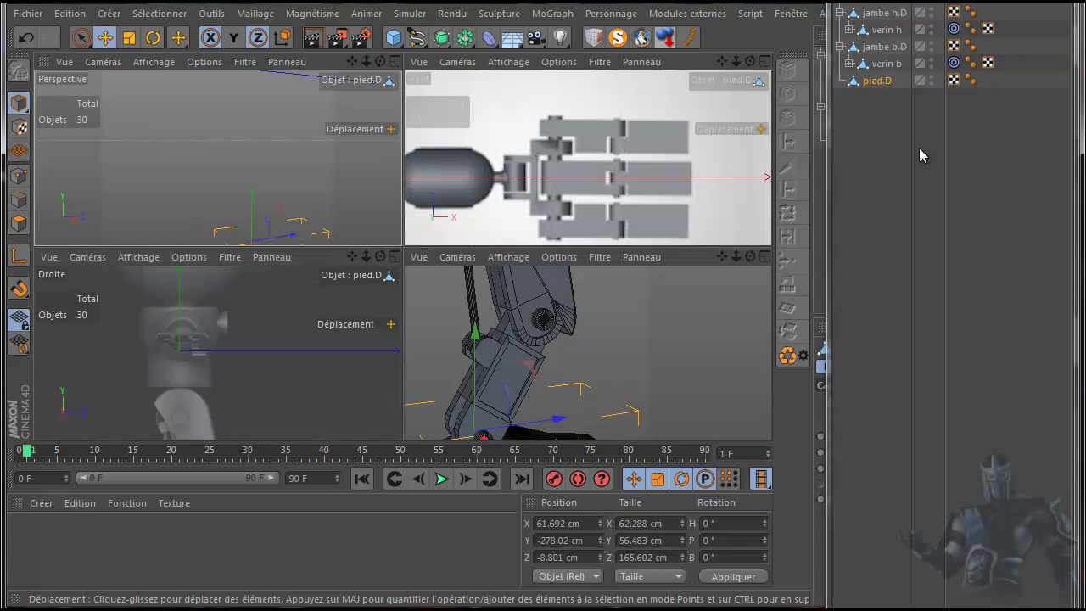
pyautogui.press('F3')
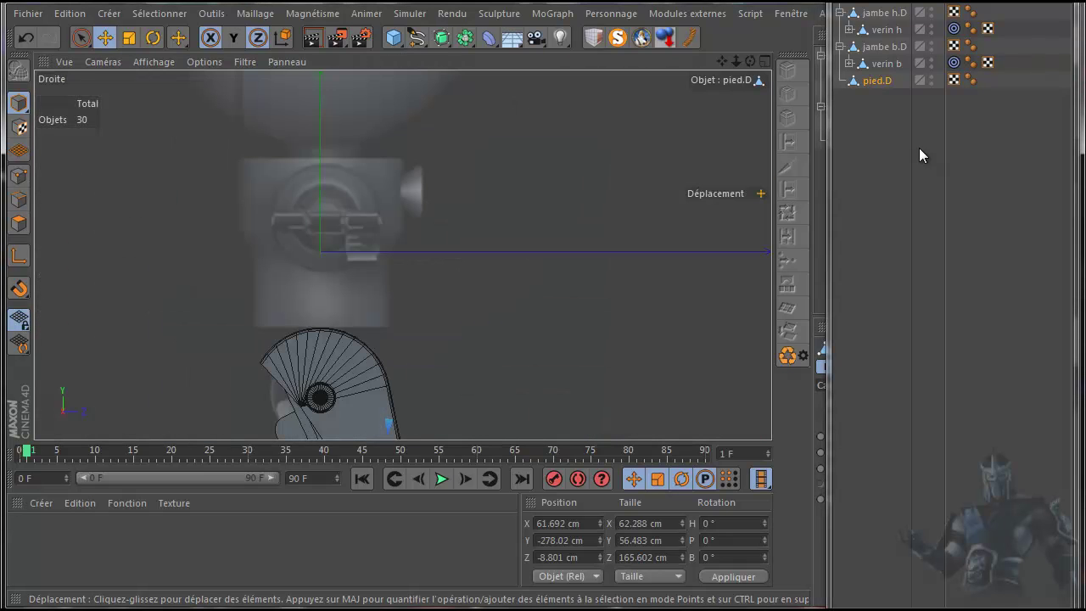
pyautogui.press('o')
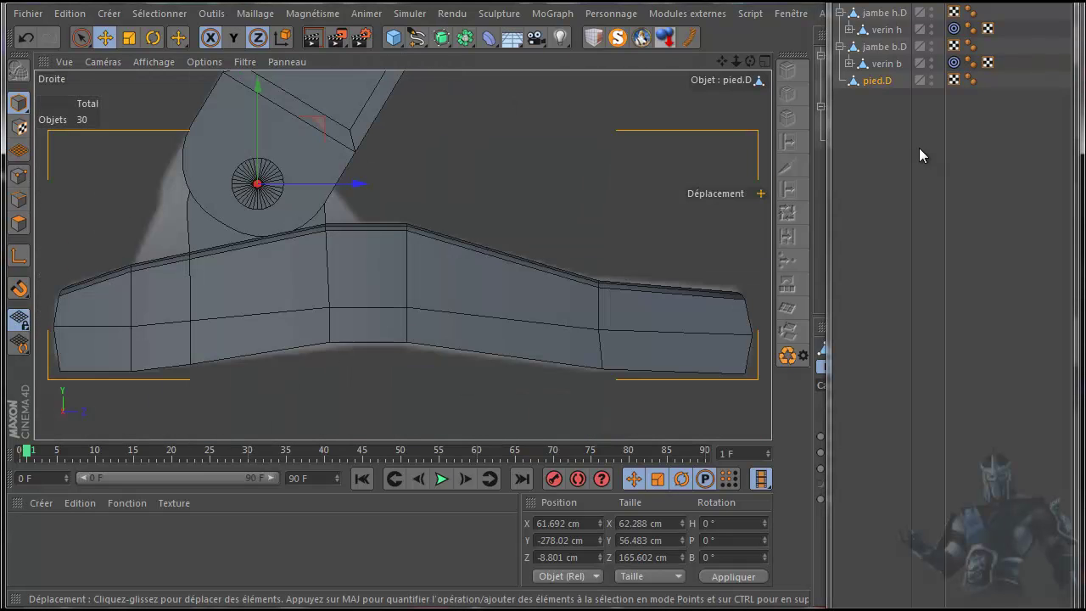
pyautogui.press('Up')
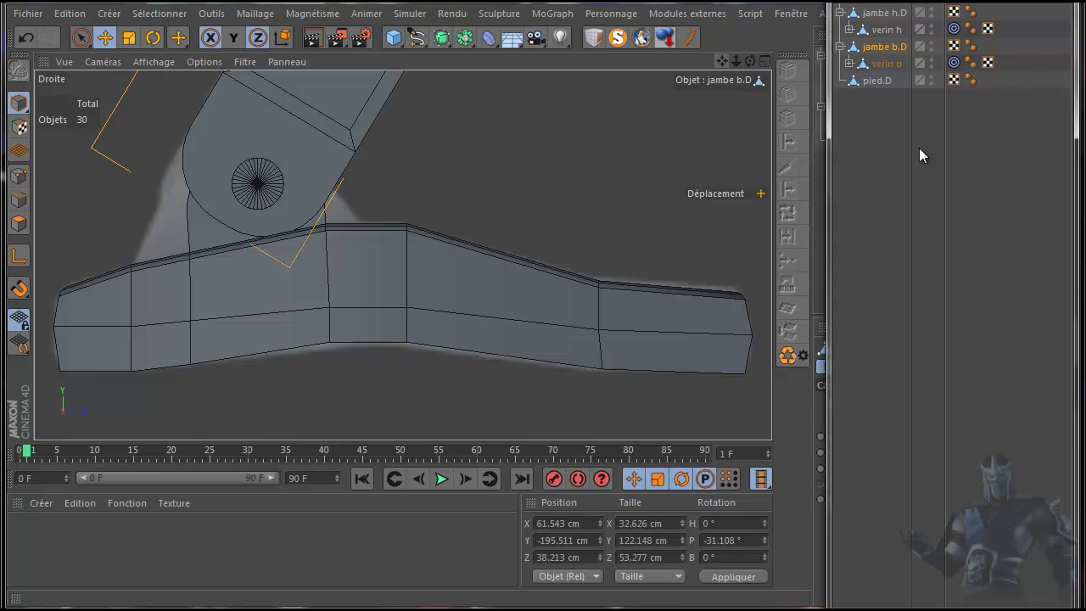
pyautogui.press('o')
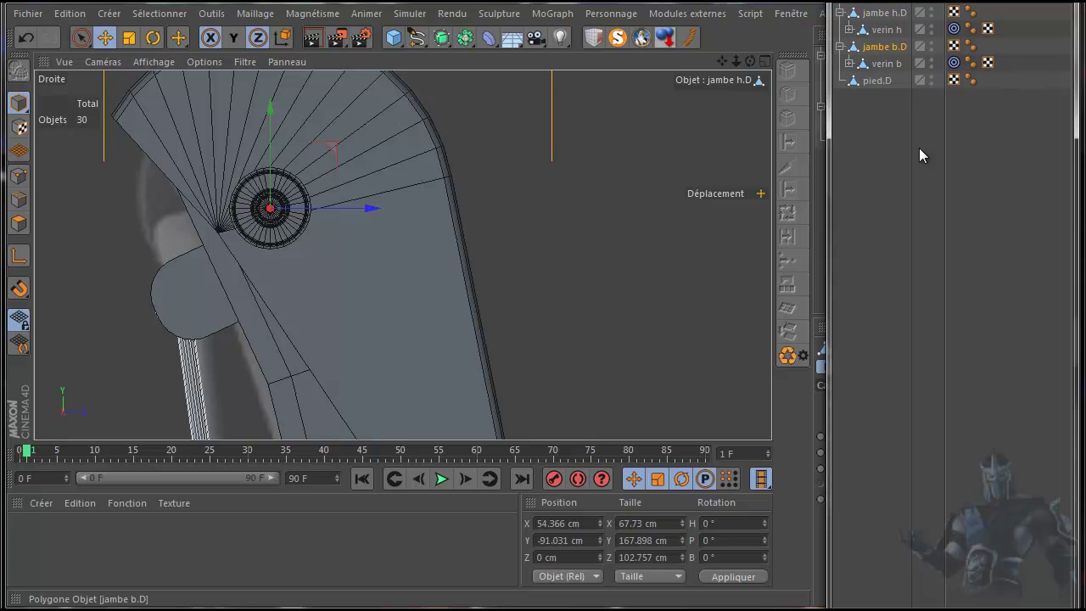
# - Make verin b and jambe b.D children of jambe h.D, nest verin h and pied.D under jambe b.D, and collapse jambe h.D
pyautogui.moveTo(884, 47); pyautogui.dragTo(884, 13)
pyautogui.click(896, 46)
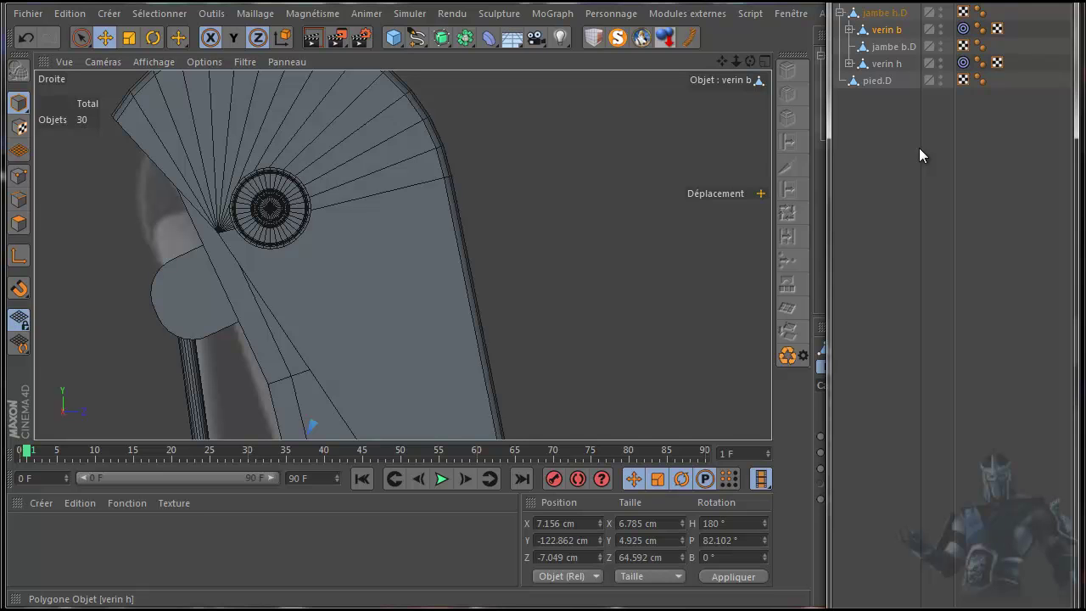
pyautogui.moveTo(920, 155); pyautogui.dragTo(920, 153)
pyautogui.moveTo(877, 81); pyautogui.dragTo(895, 55)
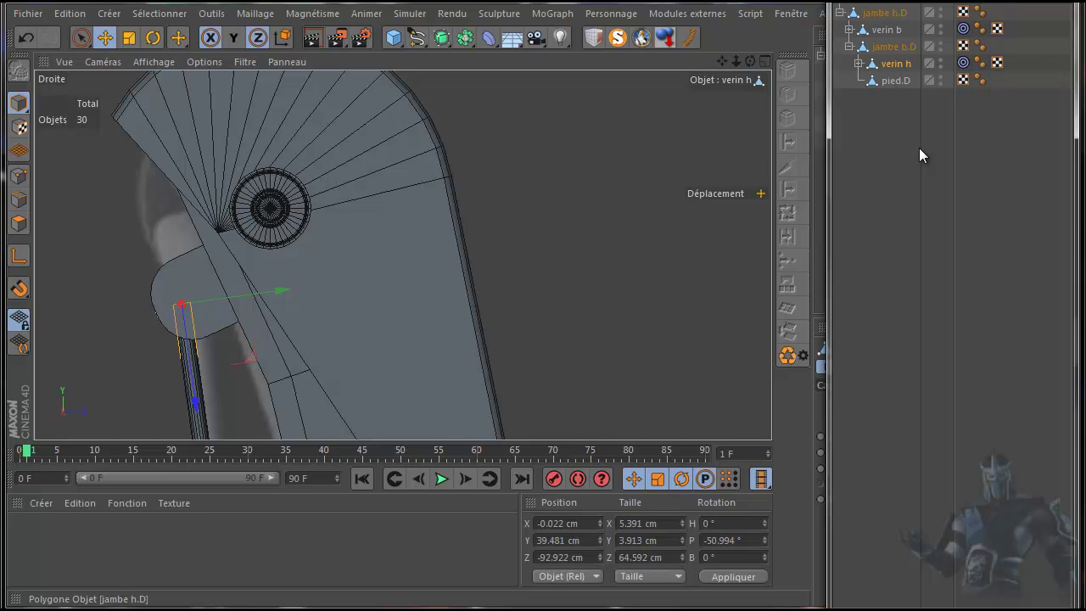
pyautogui.click(839, 12)
# - Return to the perspective view and take bassin out of corp, placing it directly below corp in the object list
pyautogui.click(617, 38)
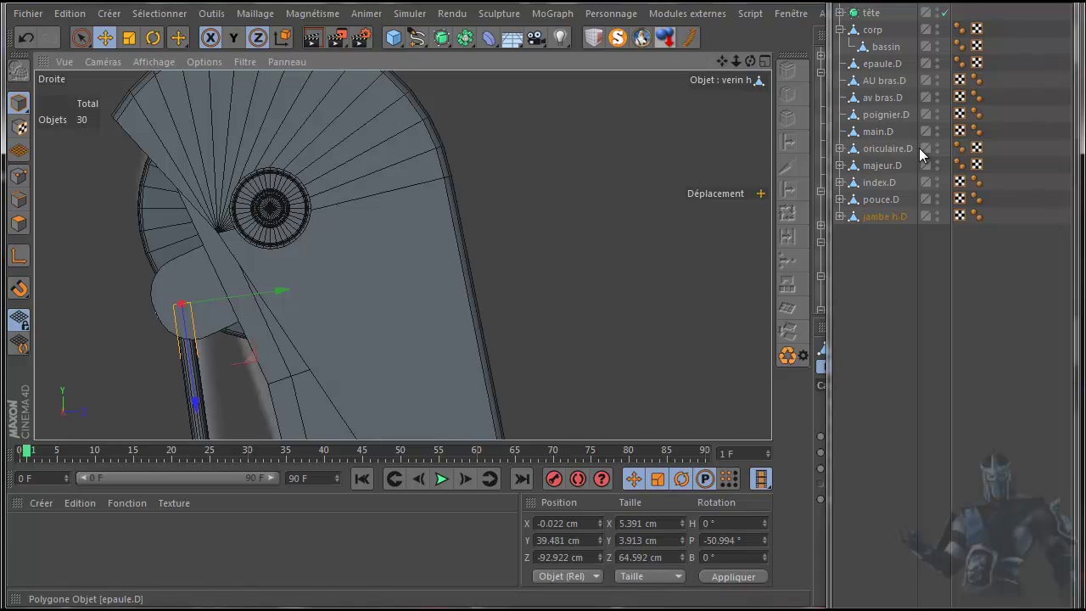
pyautogui.click(872, 30)
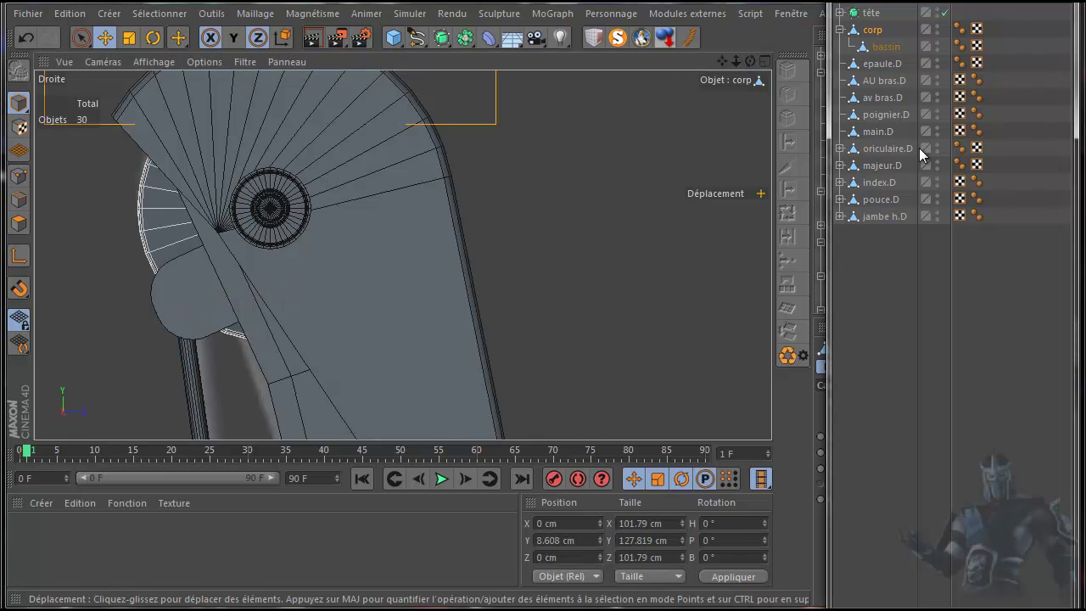
pyautogui.press('F5')
pyautogui.press('F1')
pyautogui.press('o')
pyautogui.moveTo(750, 61); pyautogui.dragTo(593, 76)
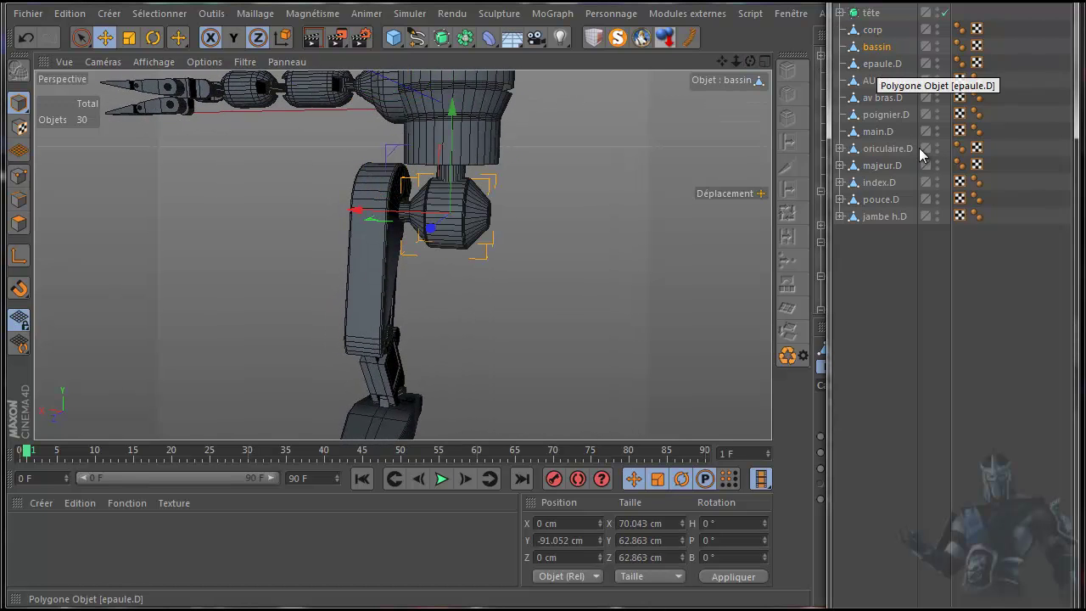
# - Check what tête contains, disable its subdivision surface and deselect all objects
pyautogui.press('Up')
pyautogui.press('Up')
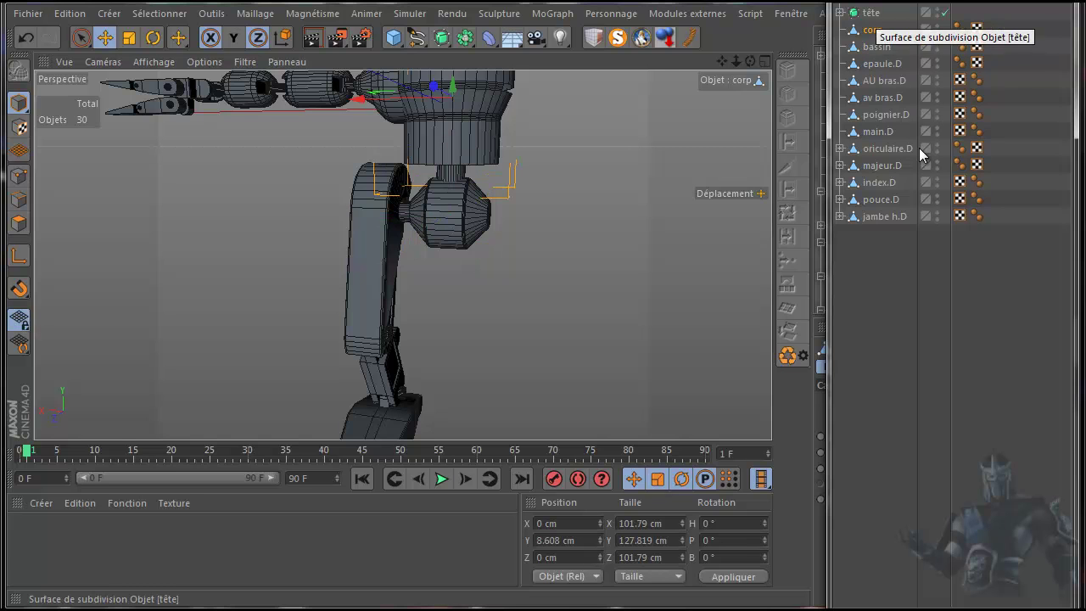
pyautogui.press('Right')
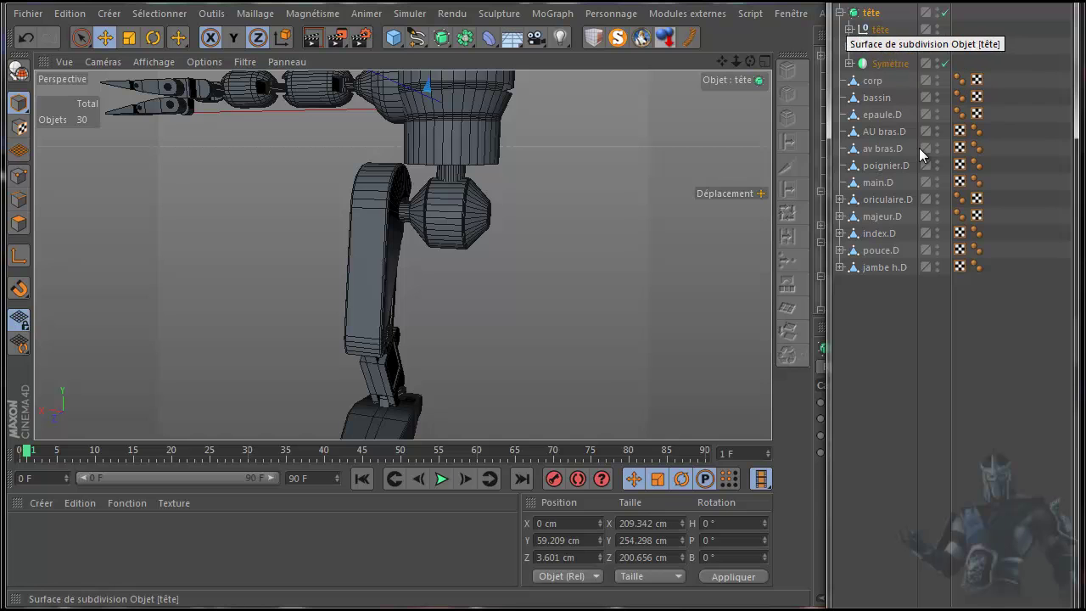
pyautogui.press('Left')
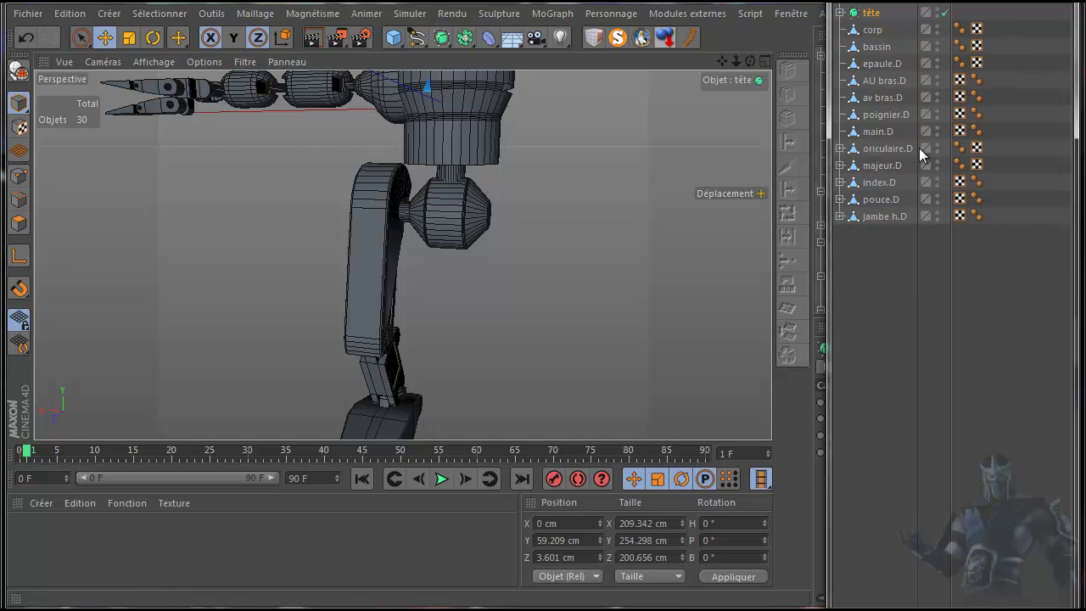
pyautogui.scroll(-5, 509, 212)
pyautogui.keyDown('alt'); pyautogui.moveTo(520, 216); pyautogui.dragTo(608, 235); pyautogui.keyUp('alt')
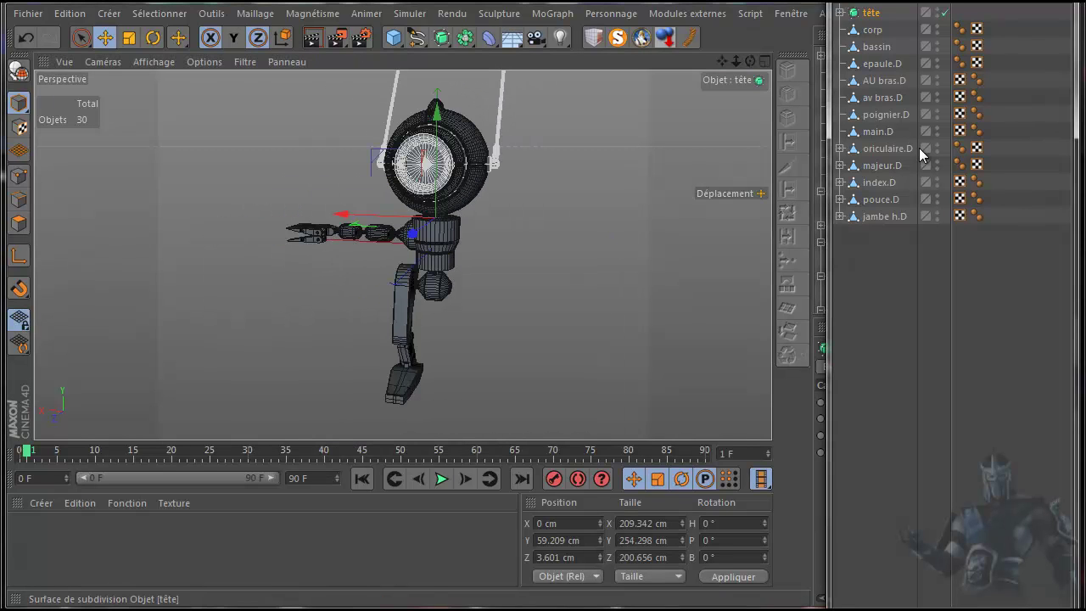
pyautogui.press('q')
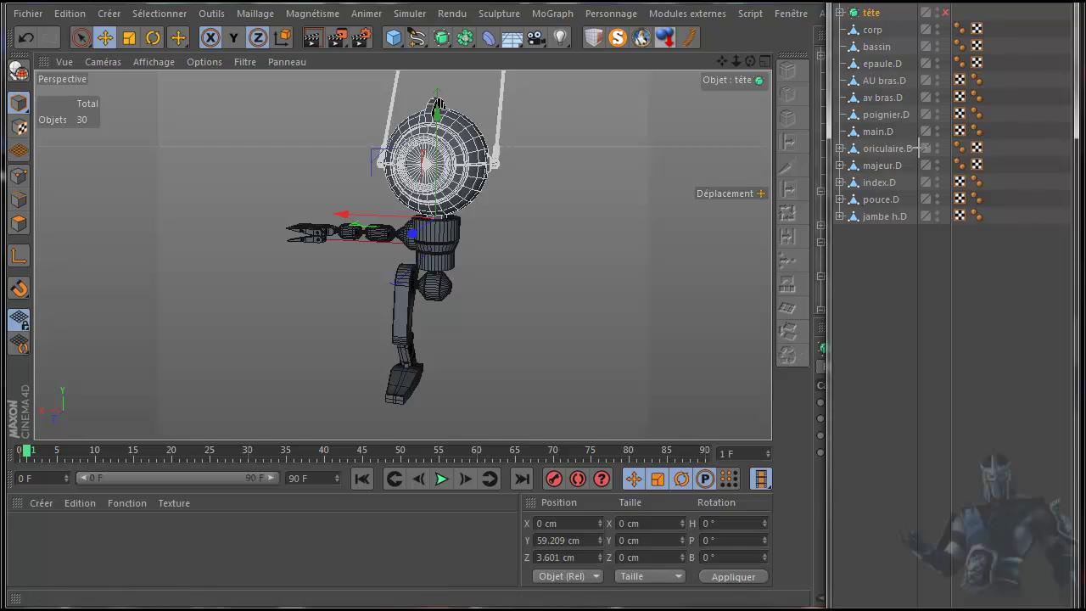
pyautogui.hotkey('ctrl', 'shift', 'a')
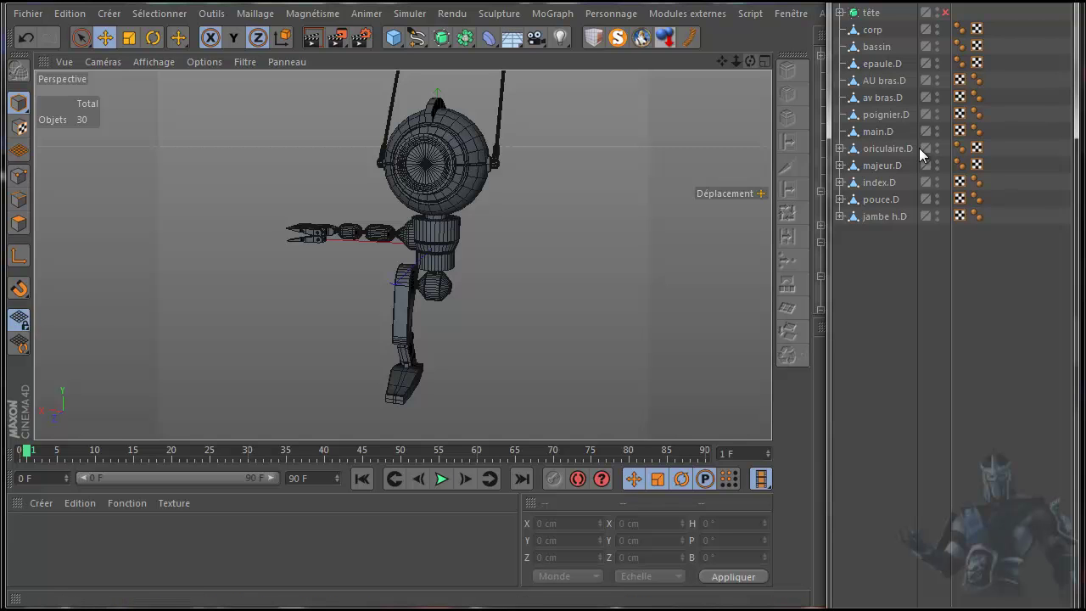
pyautogui.moveTo(750, 61); pyautogui.dragTo(921, 30)
pyautogui.moveTo(922, 153); pyautogui.dragTo(921, 153)
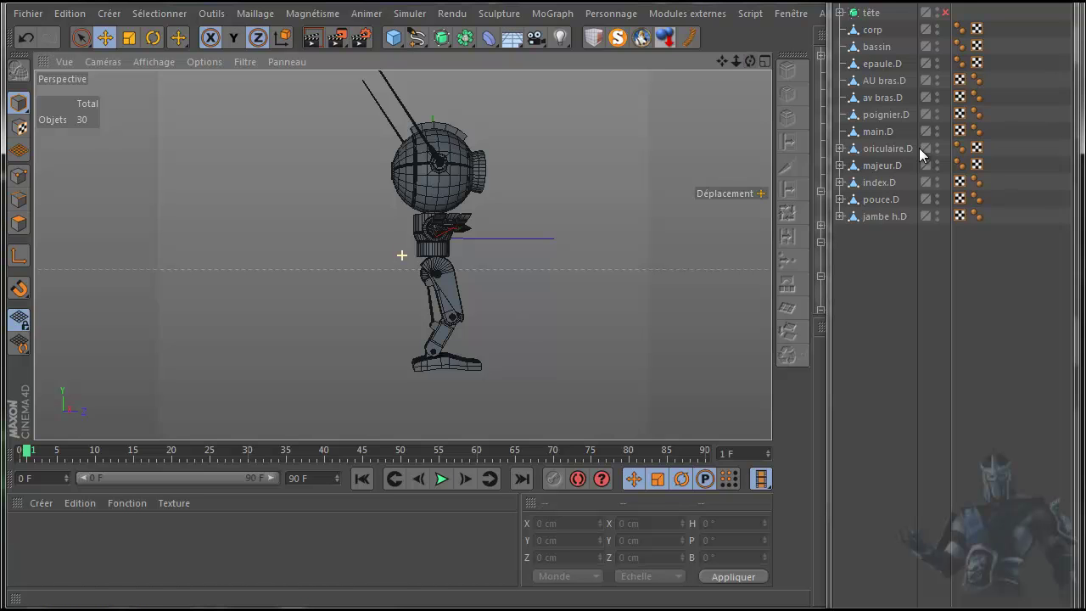
# - Show the leg in the right-side view, enlarge the object list and collapse oriculaire.D, index.D, pouce.D and jambe h.D
pyautogui.press('F5')
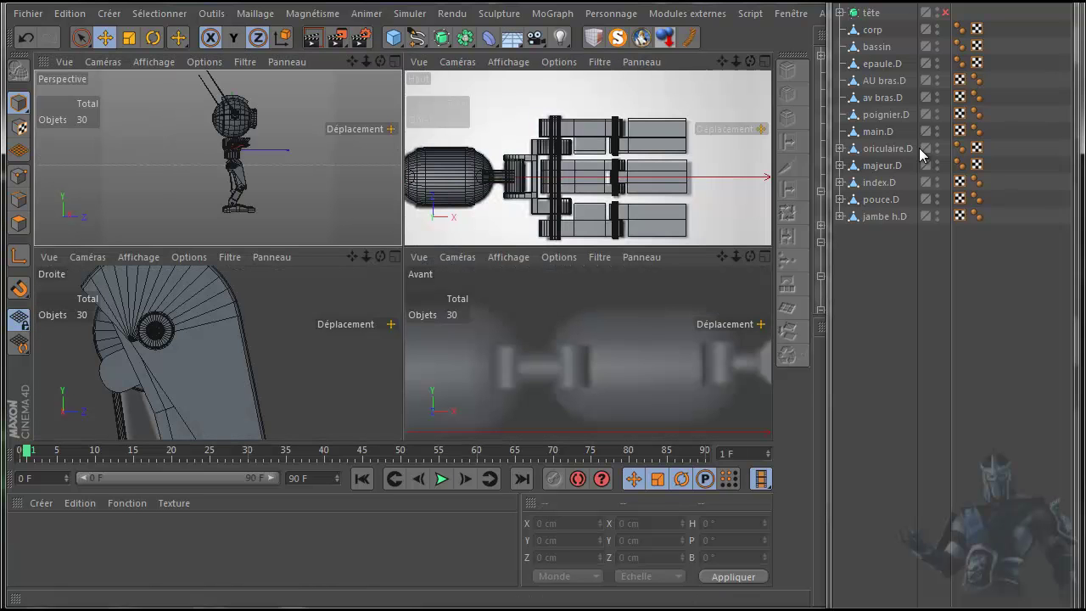
pyautogui.scroll(-5, 342, 315)
pyautogui.keyDown('alt'); pyautogui.moveTo(342, 315); pyautogui.dragTo(464, 245, button='middle'); pyautogui.keyUp('alt')
pyautogui.scroll(-1, 464, 246)
pyautogui.scroll(-2, 487, 228)
pyautogui.moveTo(722, 61); pyautogui.dragTo(675, 2)
pyautogui.scroll(-2, 689, 199)
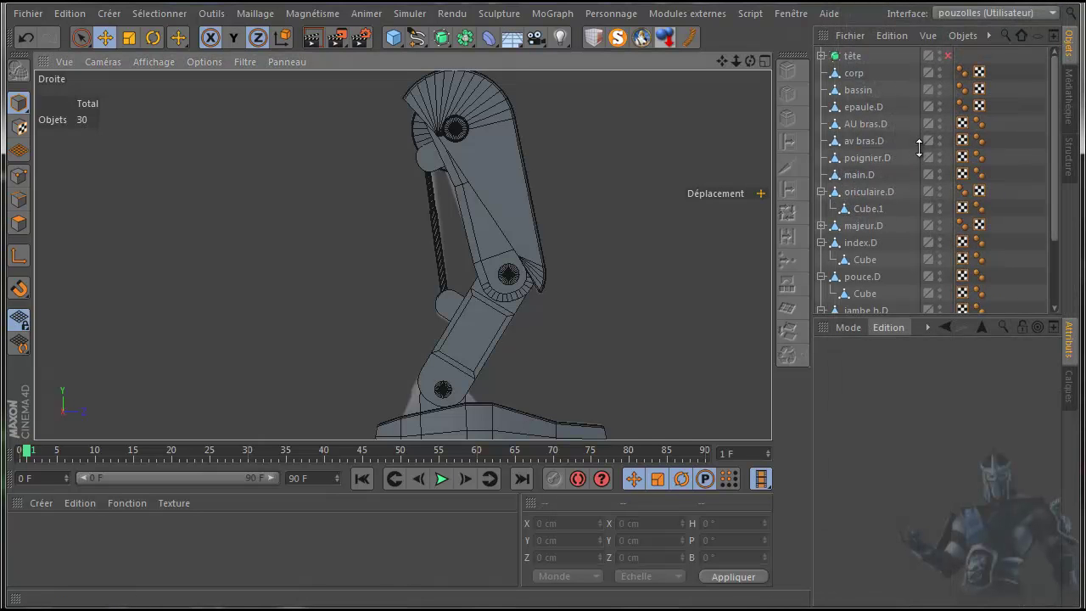
pyautogui.moveTo(919, 317); pyautogui.dragTo(918, 449)
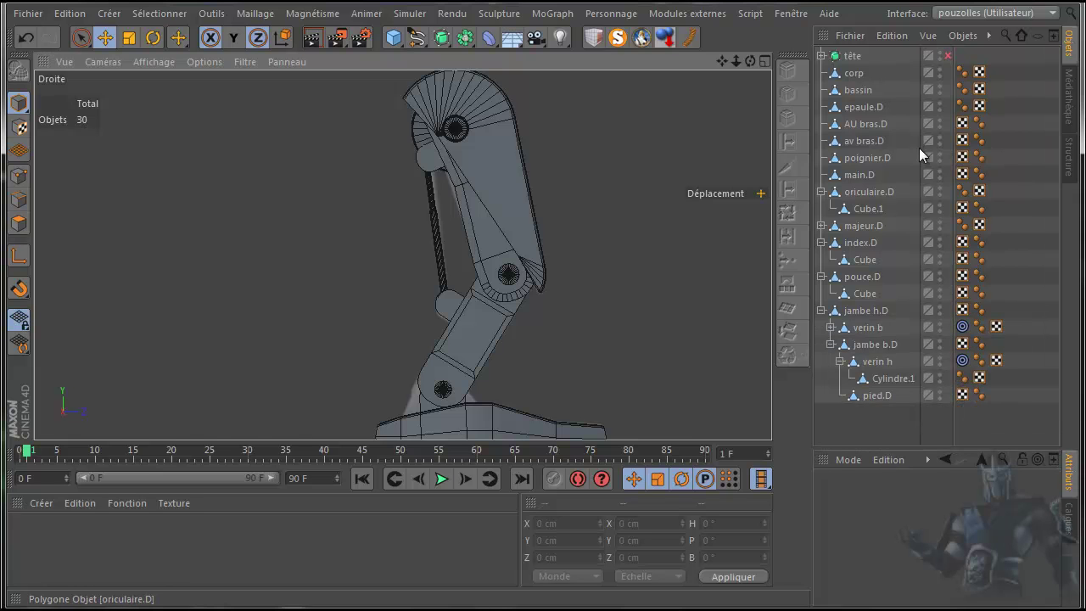
pyautogui.click(821, 190)
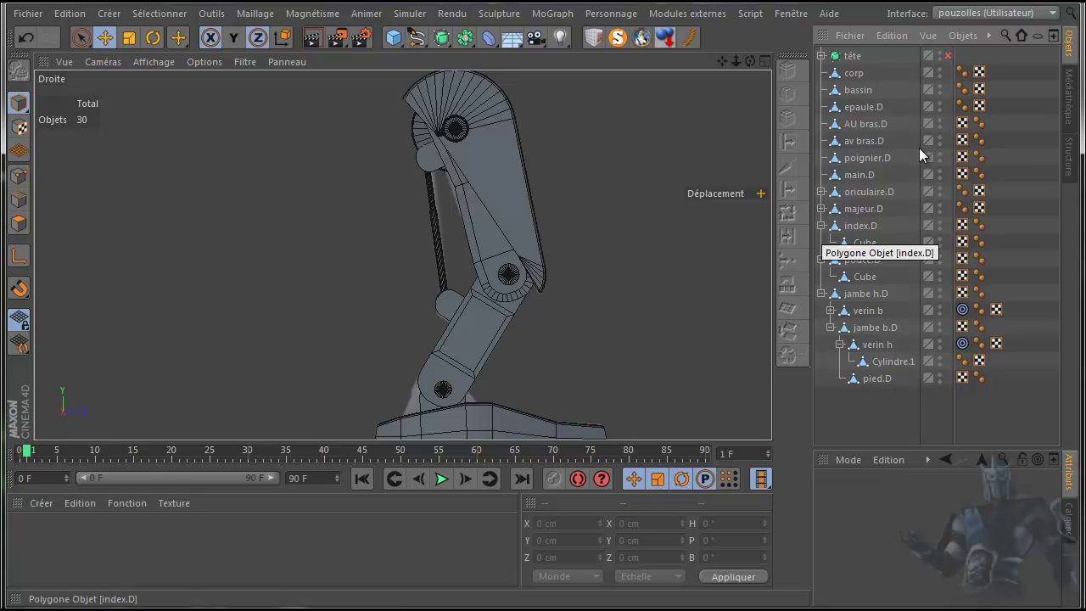
pyautogui.click(820, 226)
pyautogui.click(821, 242)
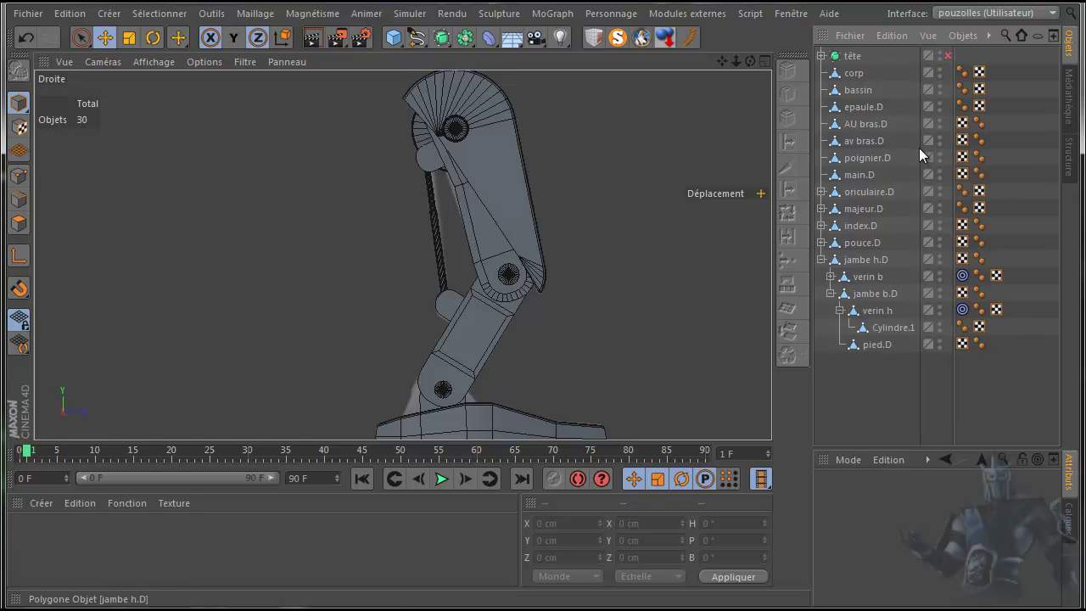
pyautogui.click(821, 260)
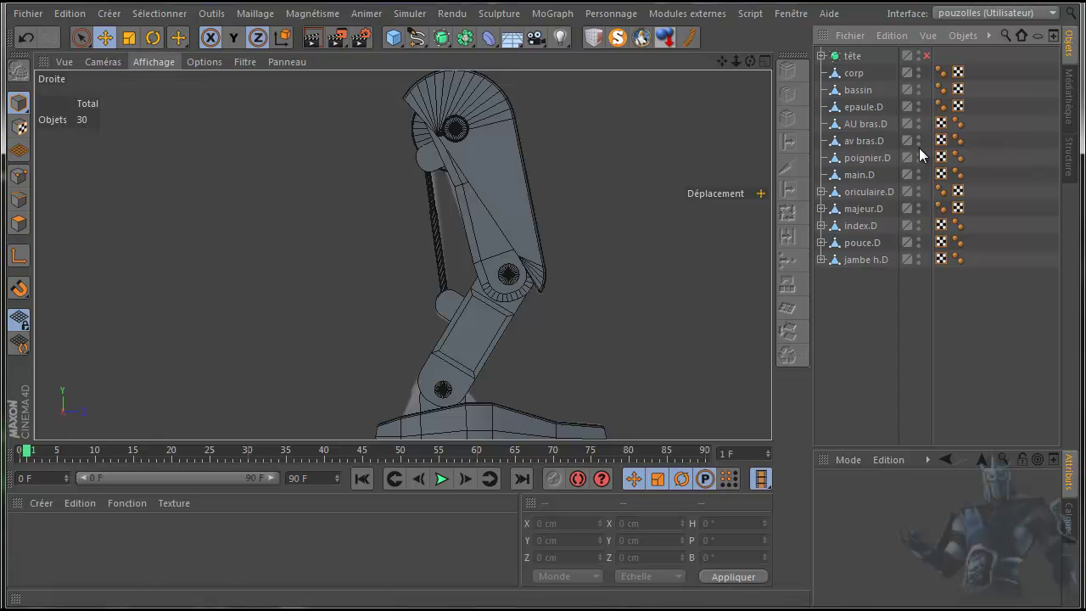
# - Set the right-side view's display mode to Lignes, after trying Lignes cachées, to see through the leg parts
pyautogui.click(154, 62)
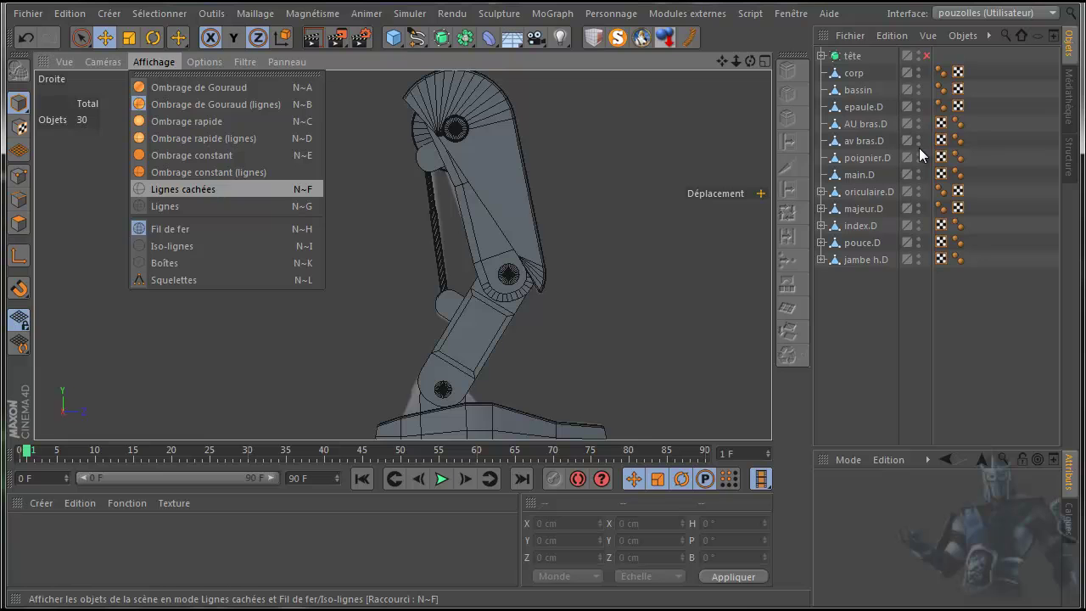
pyautogui.press('Return')
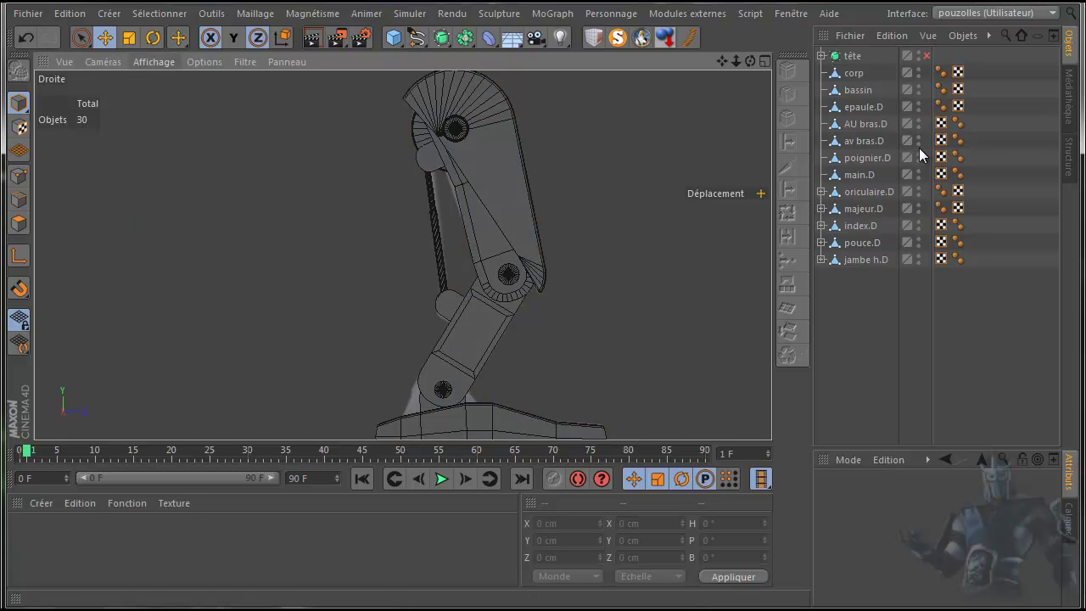
pyautogui.click(154, 62)
pyautogui.click(167, 206)
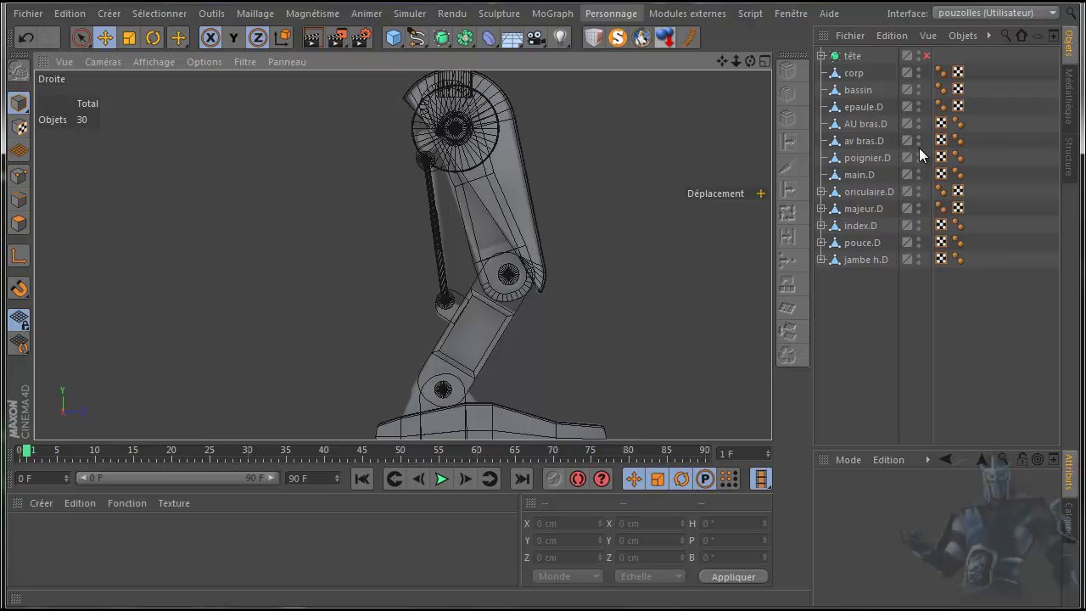
# - With the Joint tool (Outil Articulations), place the first joint at the centre of the hip pivot
pyautogui.click(611, 14)
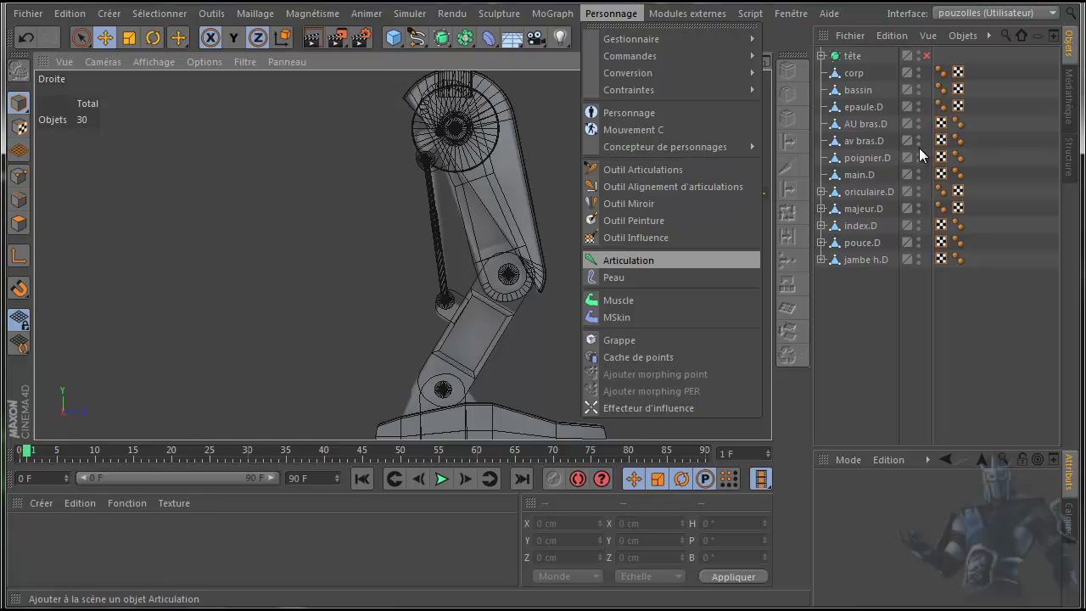
pyautogui.press('Up')
pyautogui.press('Up')
pyautogui.press('Up')
pyautogui.press('Up')
pyautogui.press('Up')
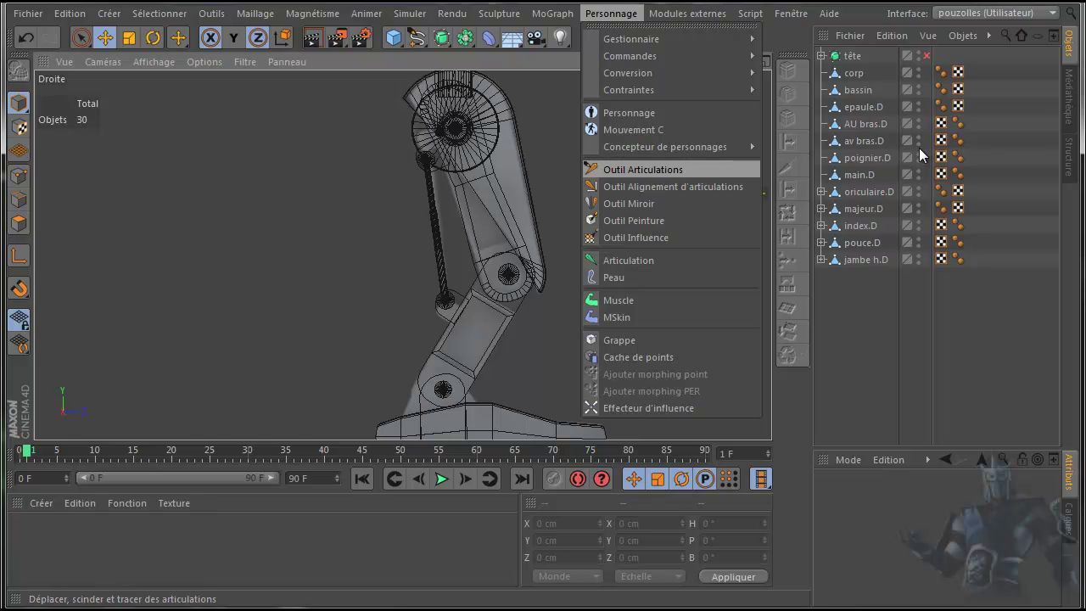
pyautogui.press('Return')
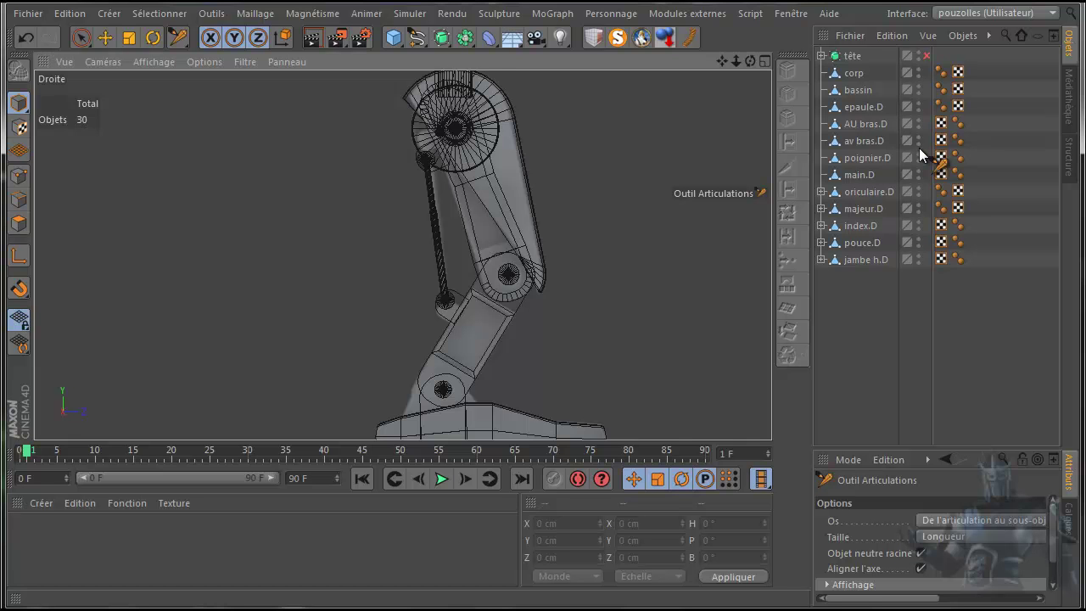
pyautogui.scroll(10, 464, 111)
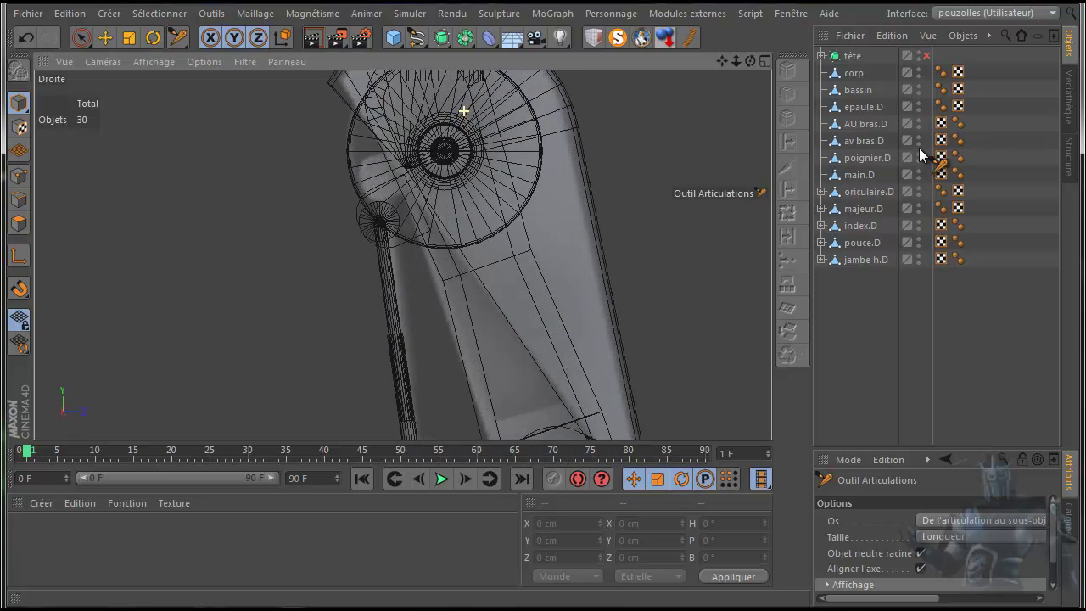
pyautogui.scroll(6, 464, 112)
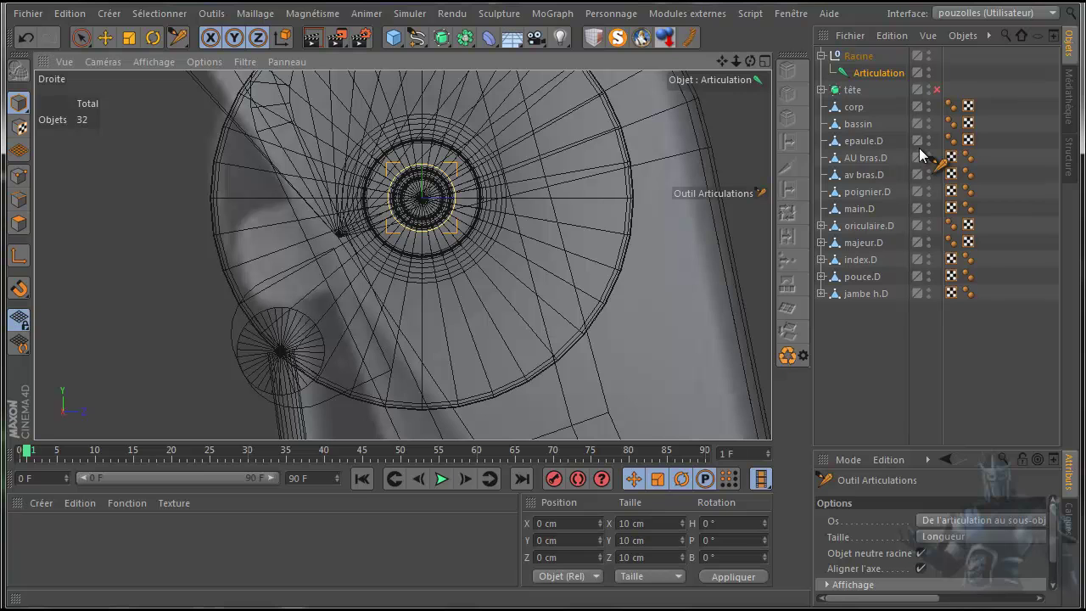
# - Extend the joint chain with one joint at the centre of the knee pivot and one at the ankle pivot
pyautogui.keyDown('alt'); pyautogui.moveTo(402, 305); pyautogui.dragTo(349, 76, button='middle'); pyautogui.keyUp('alt')
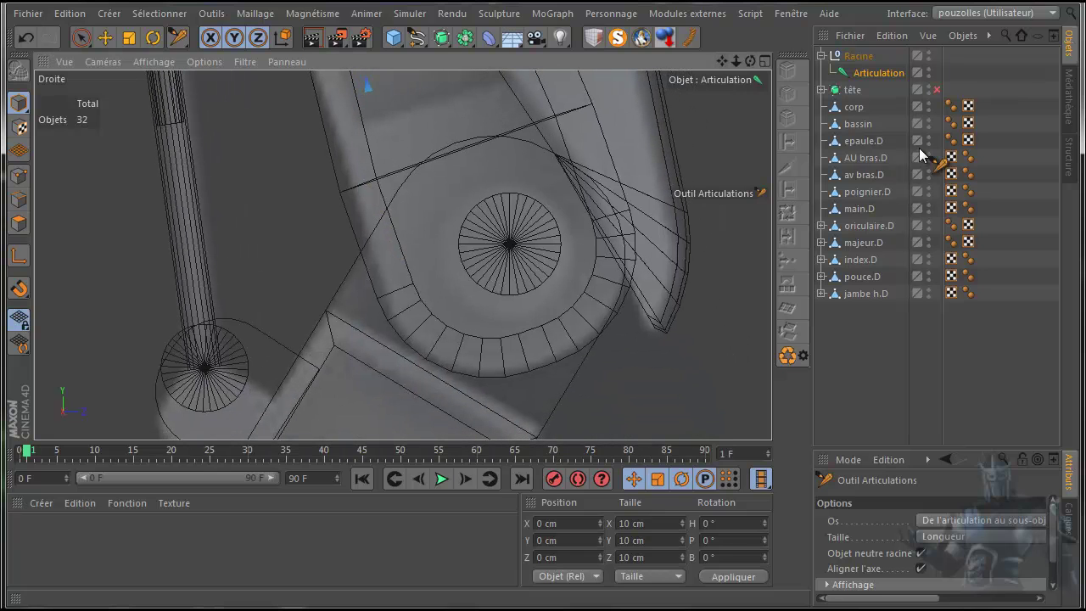
pyautogui.keyDown('ctrl'); pyautogui.click(509, 243); pyautogui.keyUp('ctrl')
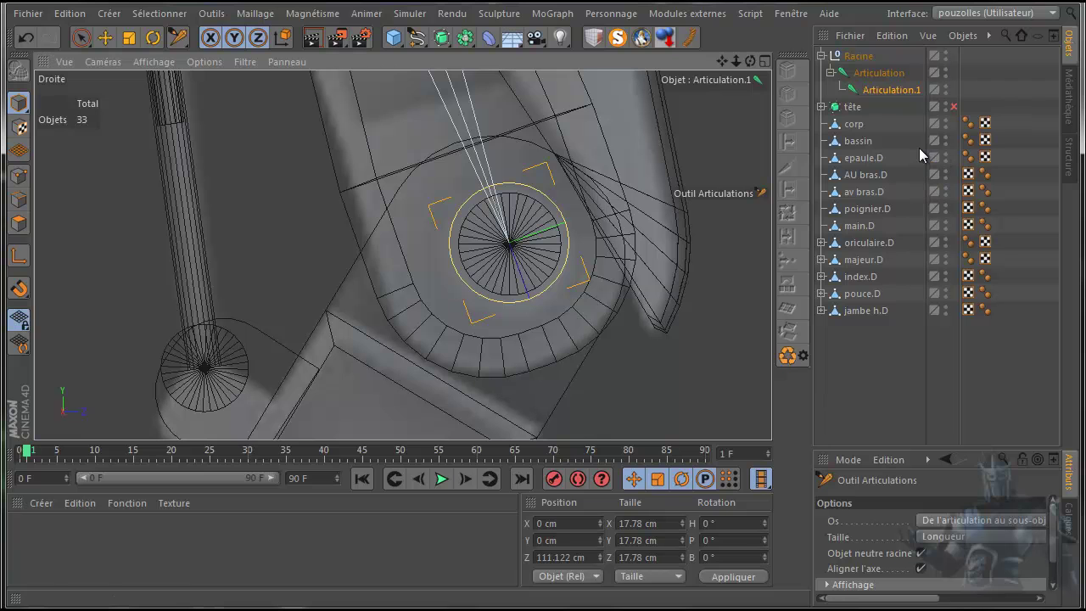
pyautogui.keyDown('alt'); pyautogui.moveTo(403, 255); pyautogui.dragTo(459, 118, button='middle'); pyautogui.keyUp('alt')
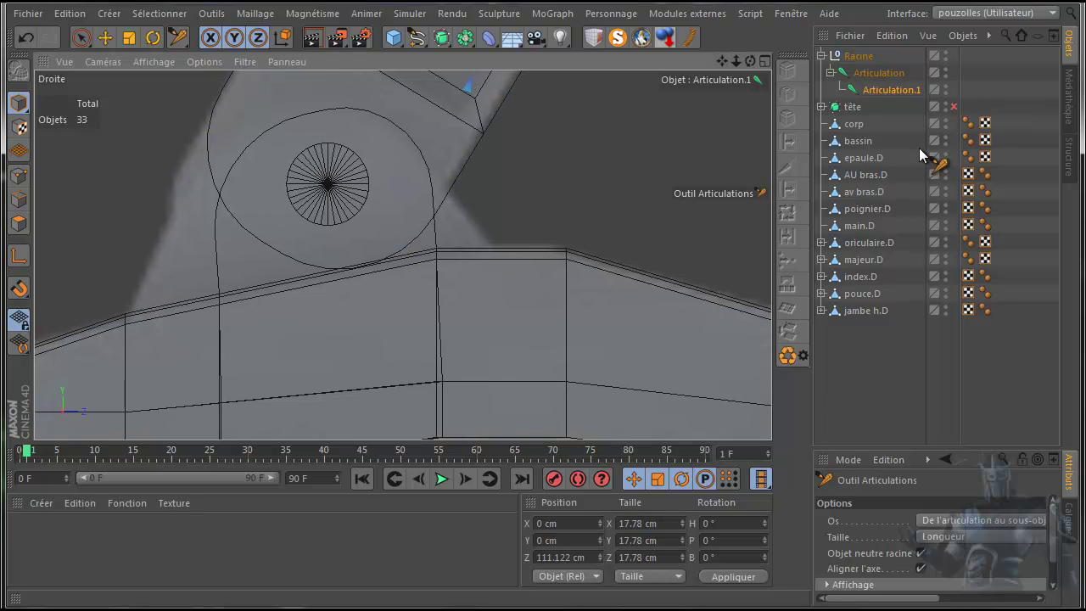
pyautogui.keyDown('ctrl'); pyautogui.click(327, 183); pyautogui.keyUp('ctrl')
pyautogui.scroll(-2, 403, 255)
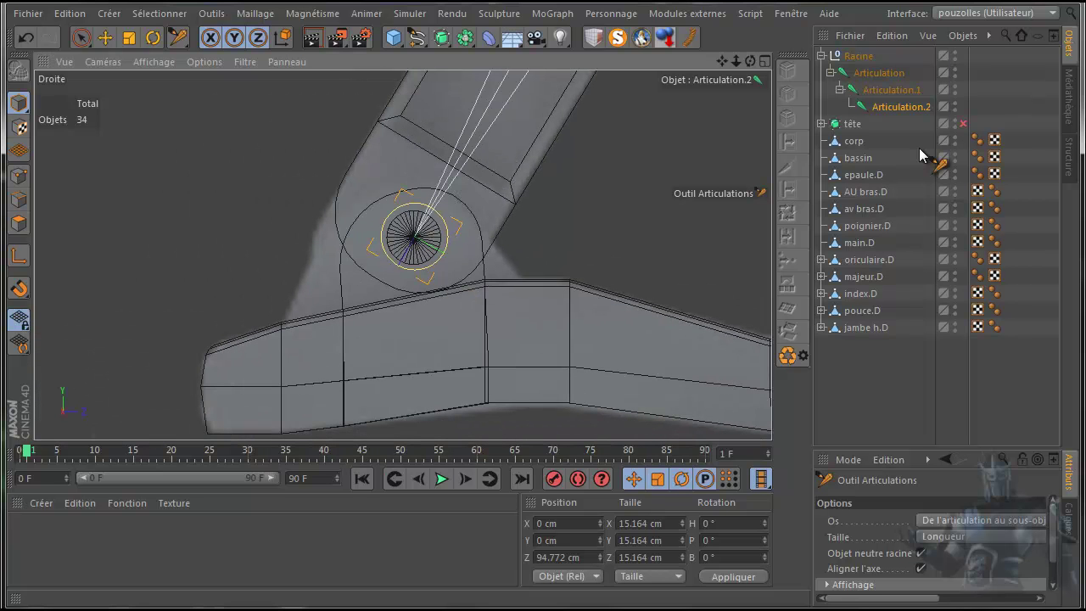
# - Continue the joint chain with one joint in the middle of the foot and an end joint at the toe tip
pyautogui.keyDown('ctrl'); pyautogui.click(567, 356); pyautogui.keyUp('ctrl')
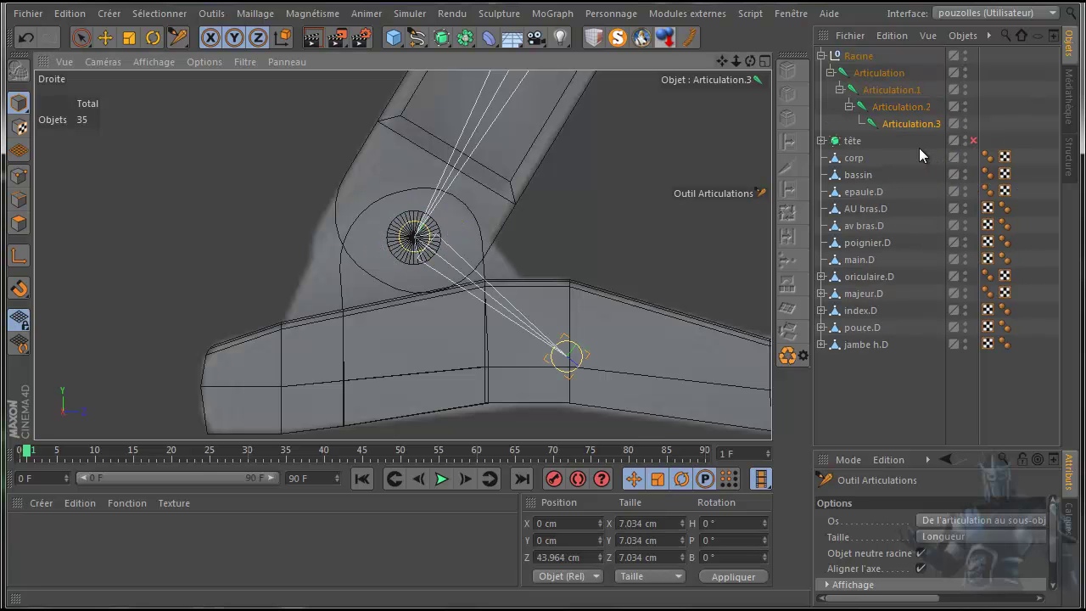
pyautogui.moveTo(722, 61); pyautogui.dragTo(474, 35)
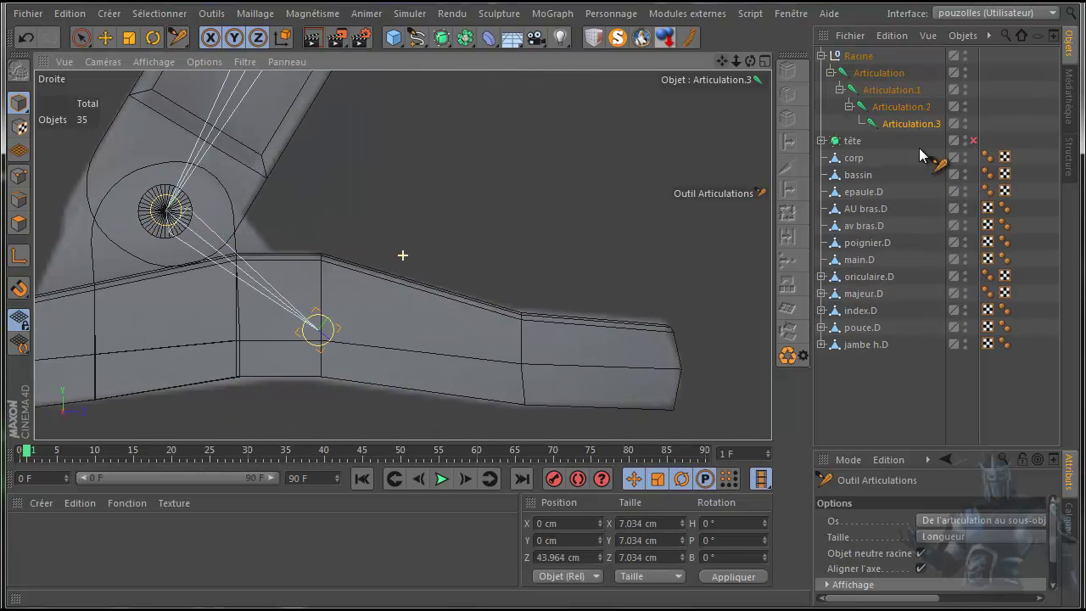
pyautogui.keyDown('ctrl'); pyautogui.click(671, 366); pyautogui.keyUp('ctrl')
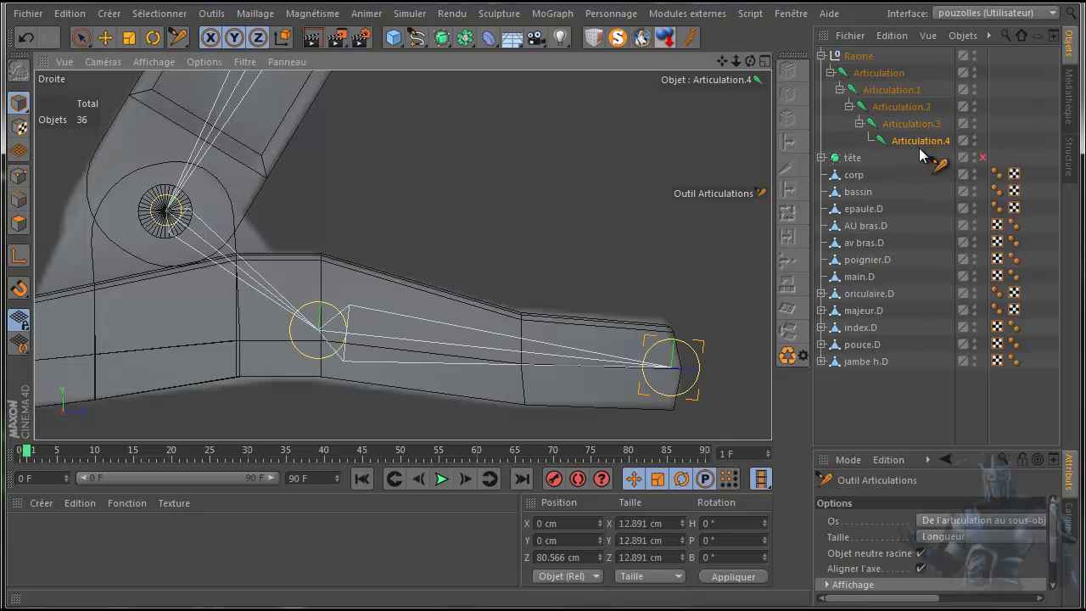
# - Move the hip joint with its whole chain about 61.4 cm along X in the front view, centring it in the leg
pyautogui.press('e')
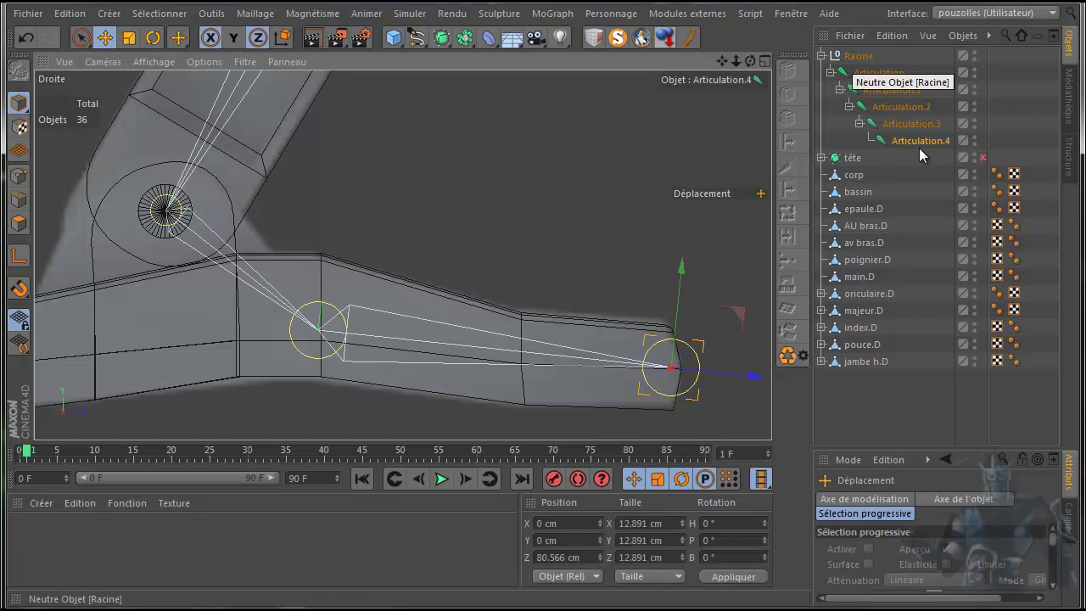
pyautogui.click(879, 72)
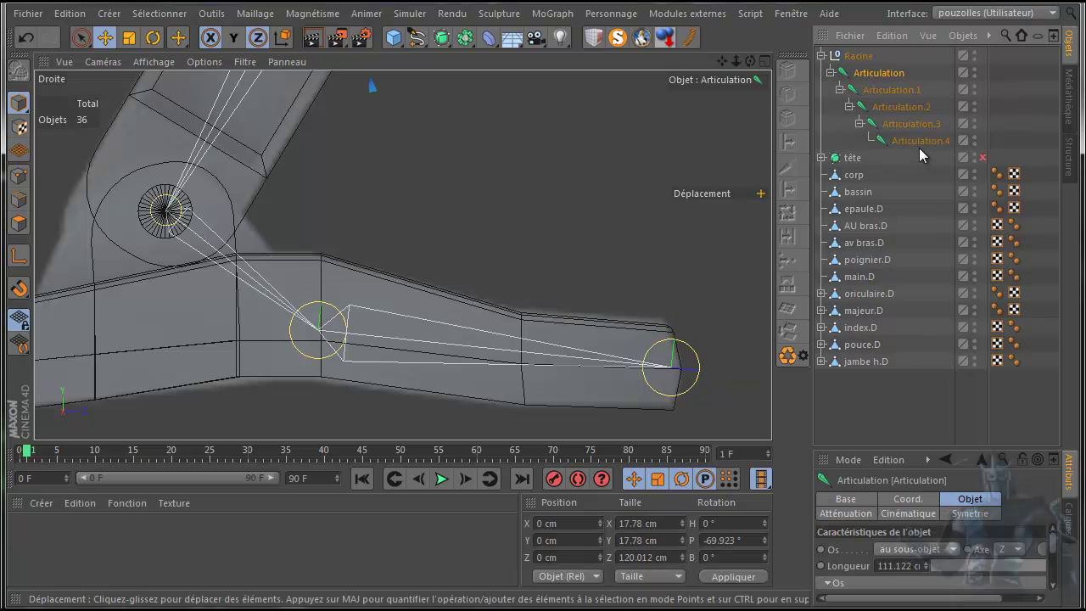
pyautogui.press('F5')
pyautogui.press('F1')
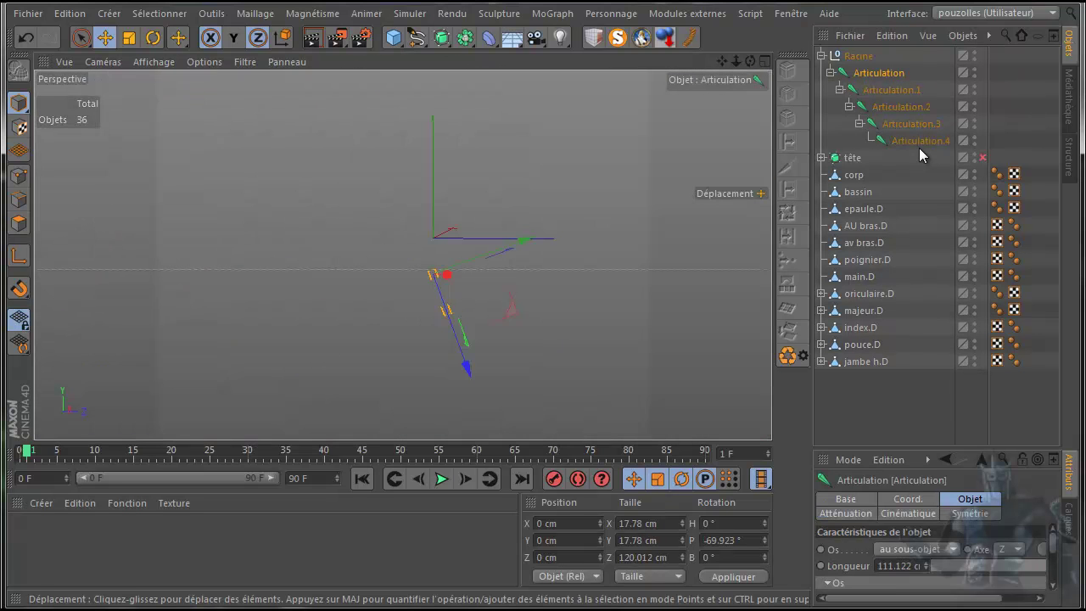
pyautogui.keyDown('alt'); pyautogui.moveTo(336, 204); pyautogui.dragTo(432, 282); pyautogui.keyUp('alt')
pyautogui.scroll(3, 455, 285)
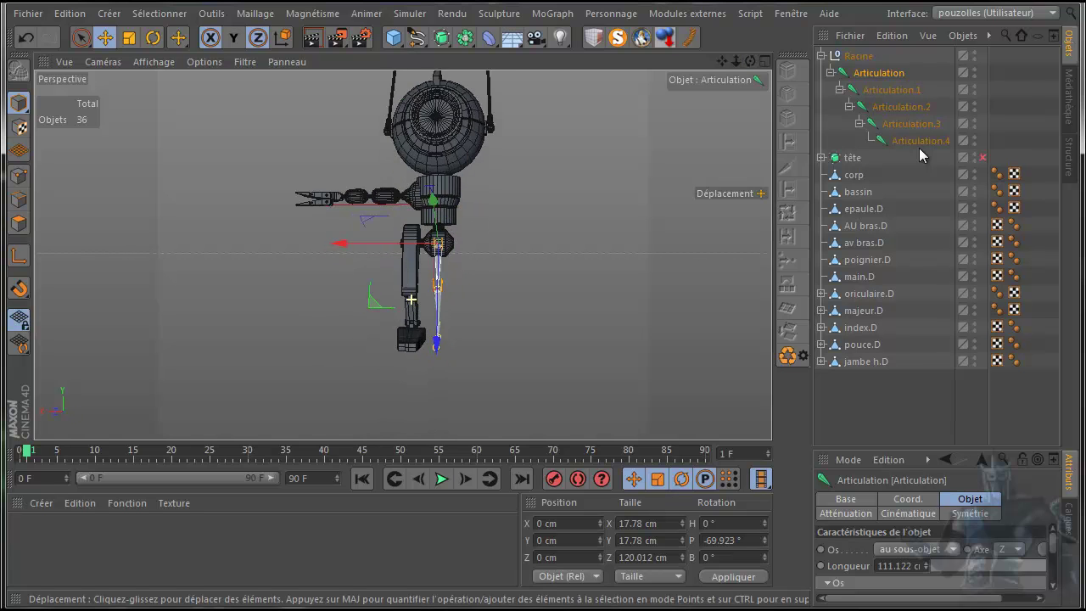
pyautogui.scroll(3, 455, 285)
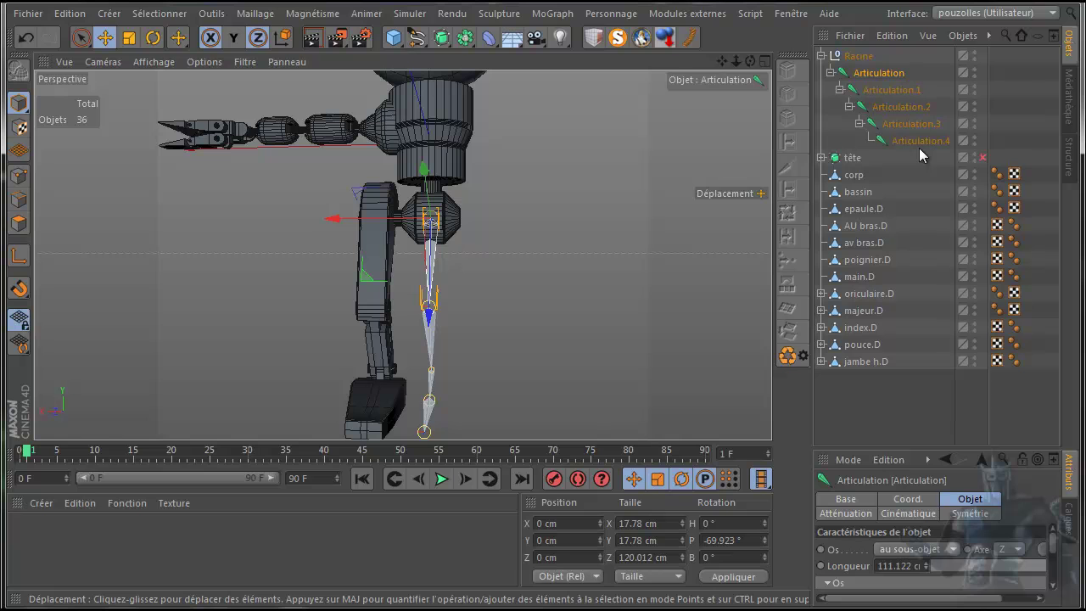
pyautogui.press('F5')
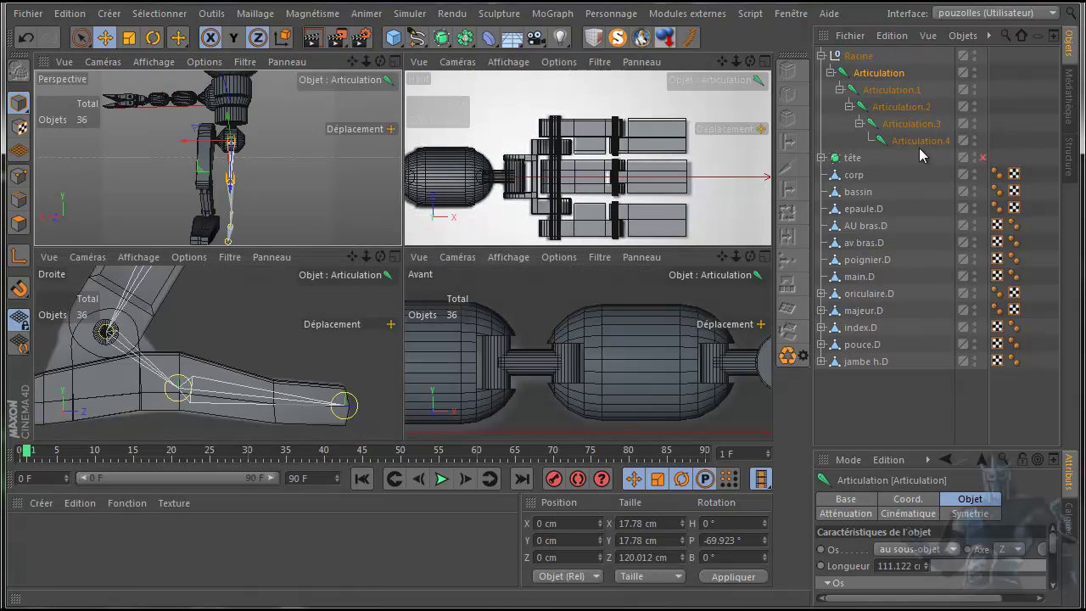
pyautogui.press('F4')
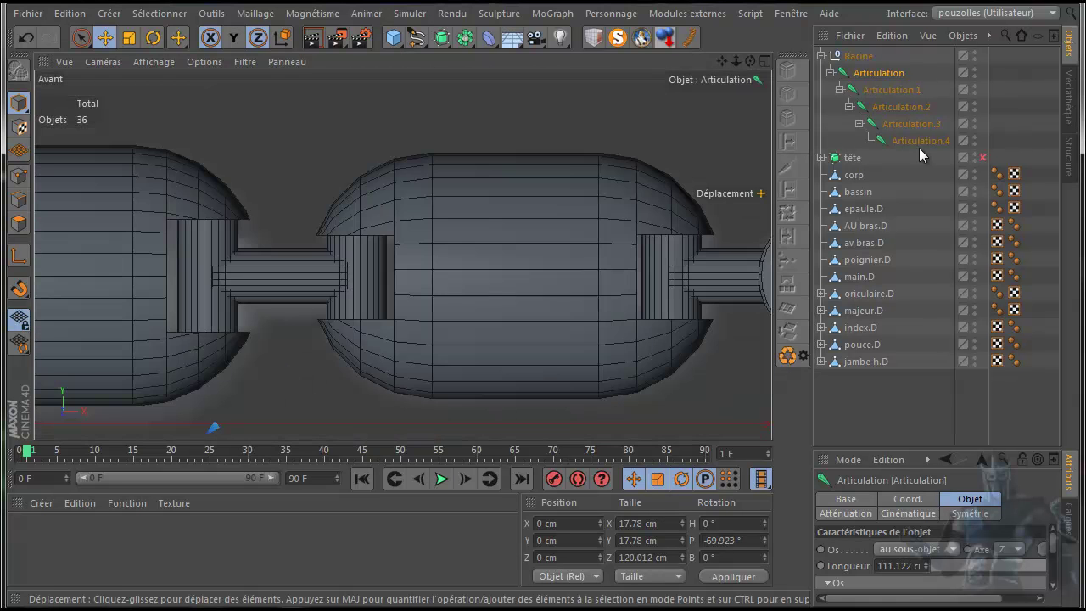
pyautogui.press('o')
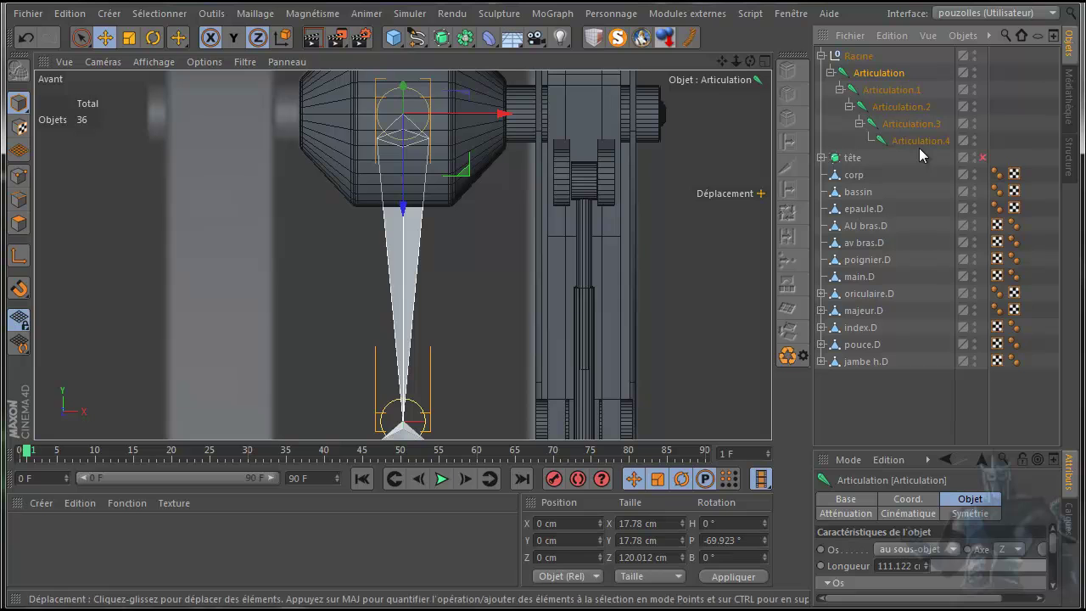
pyautogui.moveTo(503, 112); pyautogui.dragTo(687, 113)
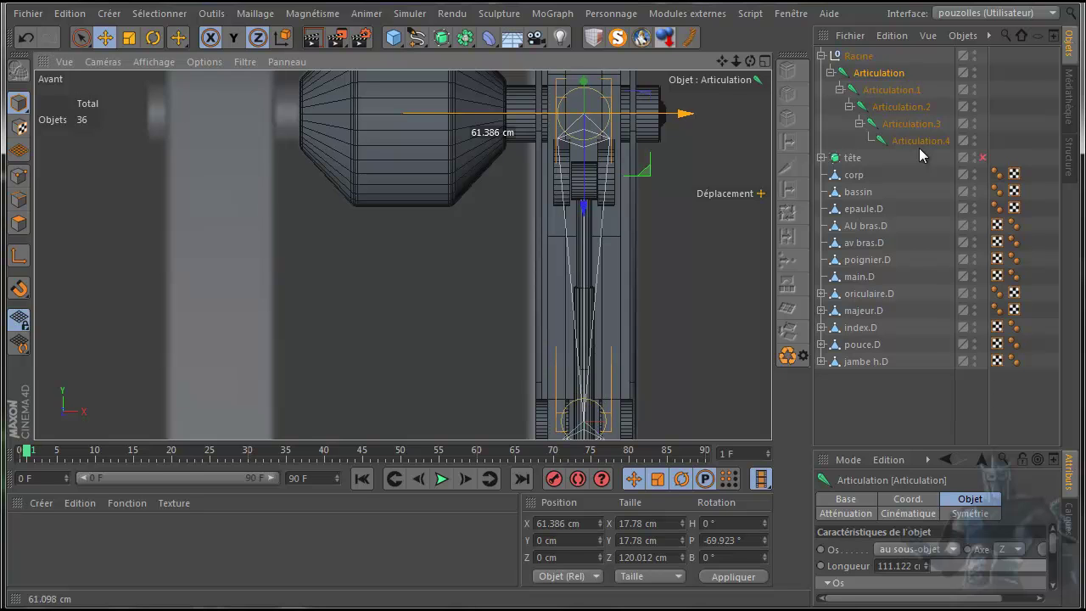
pyautogui.moveTo(687, 112); pyautogui.dragTo(687, 113)
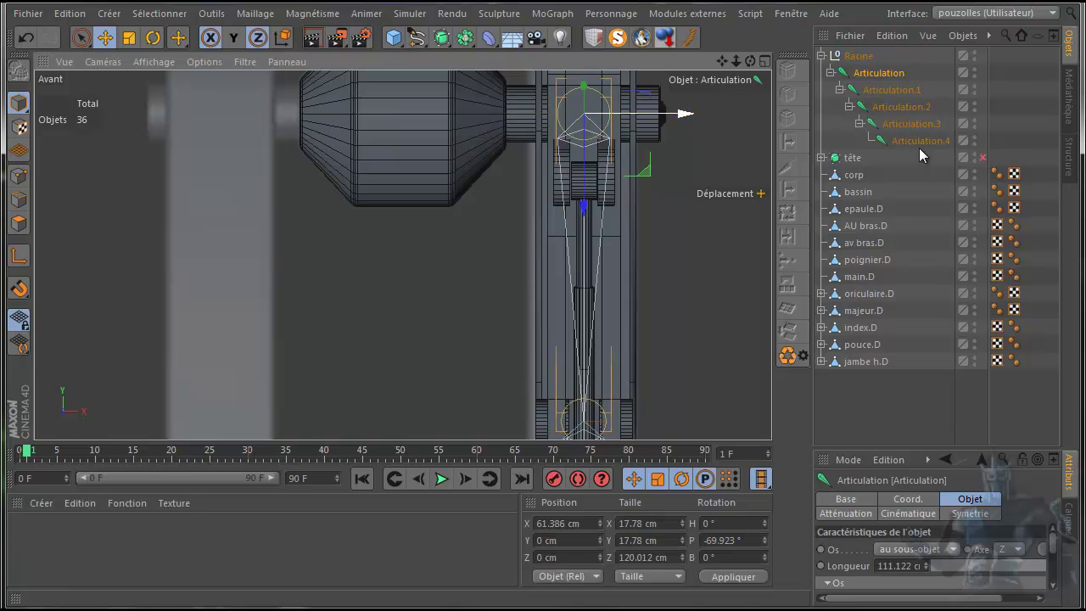
# - Check the joint chain's position inside the leg in the perspective view and at the hip in the right-side view
pyautogui.press('F5')
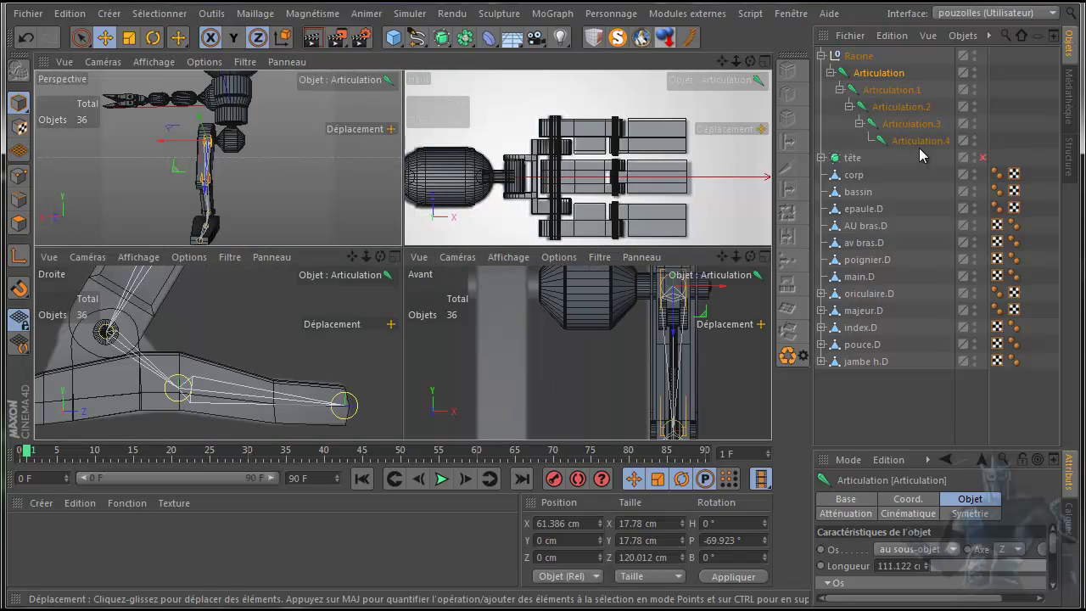
pyautogui.press('F1')
pyautogui.moveTo(750, 61); pyautogui.dragTo(950, 68)
pyautogui.moveTo(923, 155); pyautogui.dragTo(923, 155)
pyautogui.press('F5')
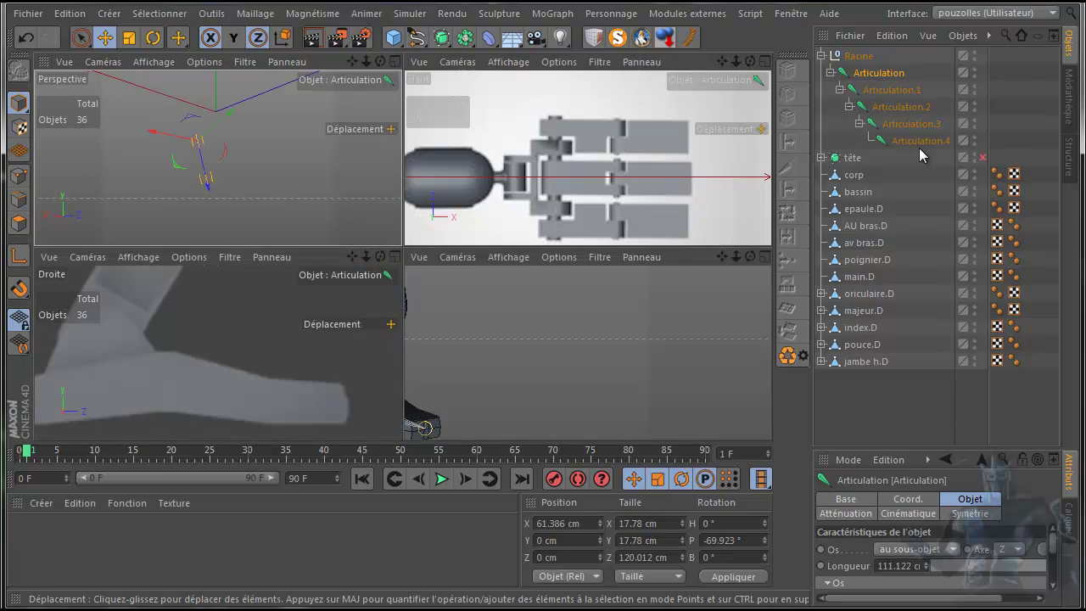
pyautogui.press('F3')
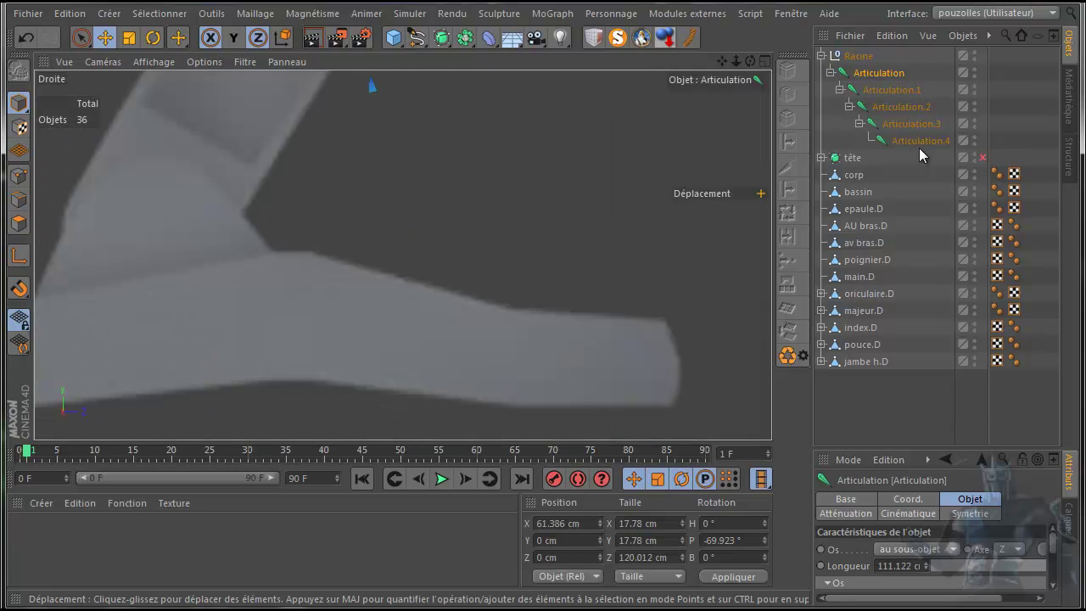
pyautogui.press('o')
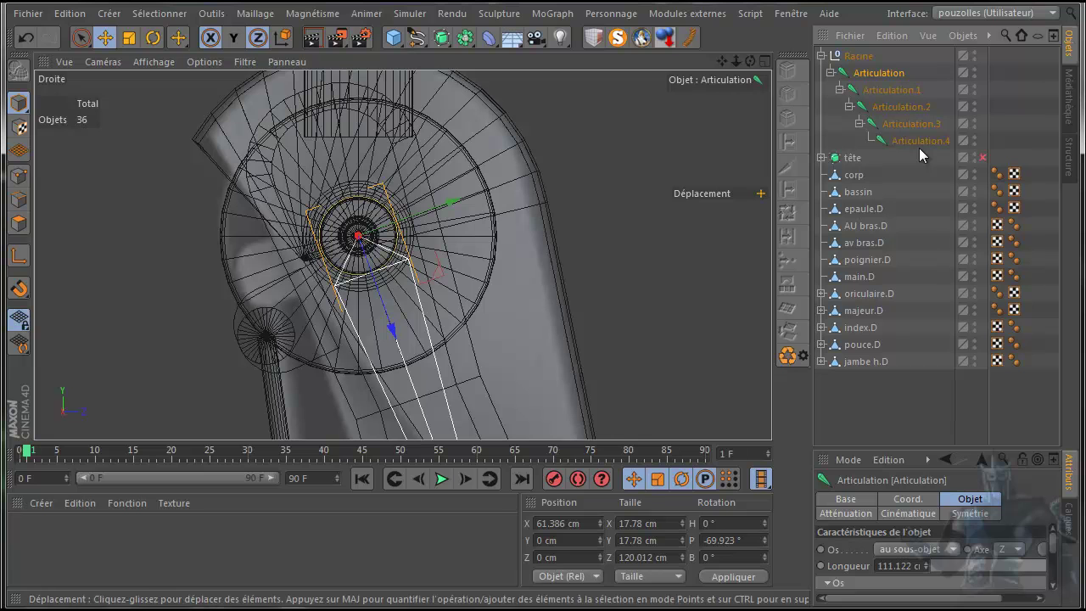
# - Turn on snapping and snap the hip joint to the vertex at the centre of the hip pivot
pyautogui.click(19, 288)
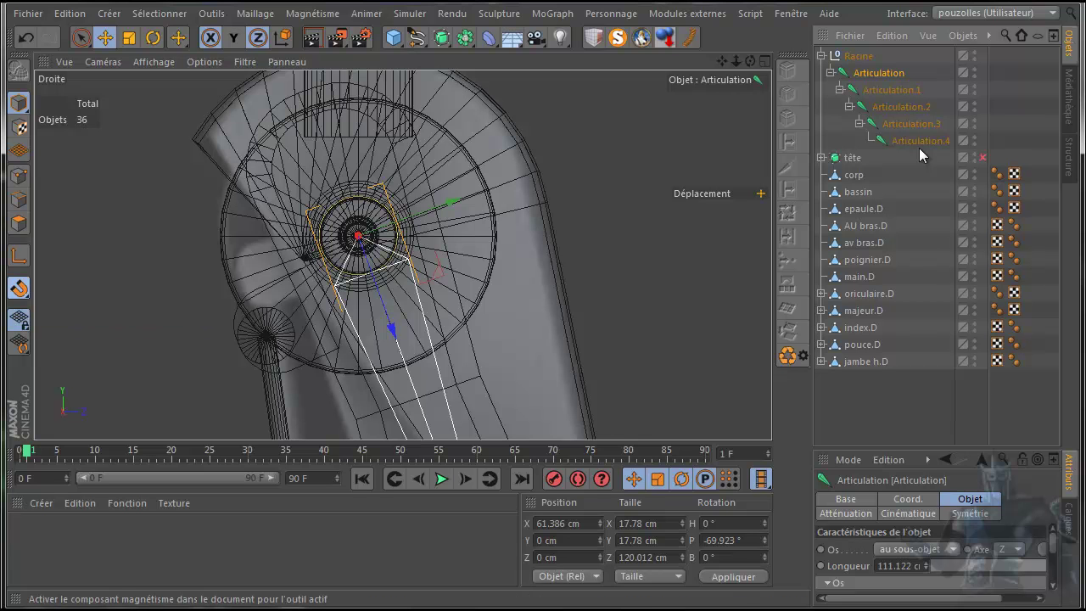
pyautogui.scroll(5, 372, 258)
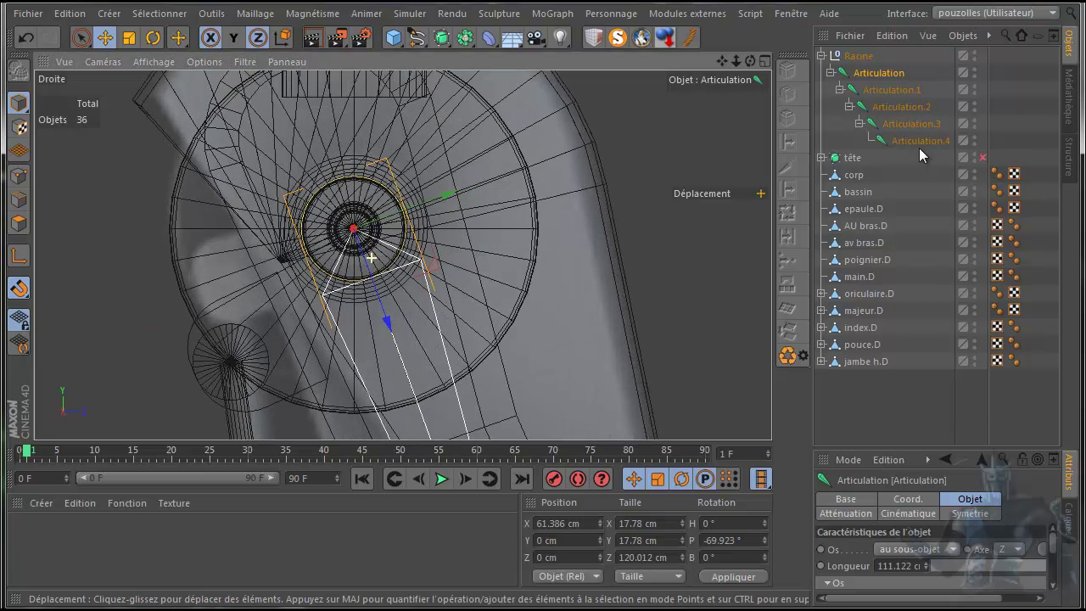
pyautogui.scroll(2, 372, 258)
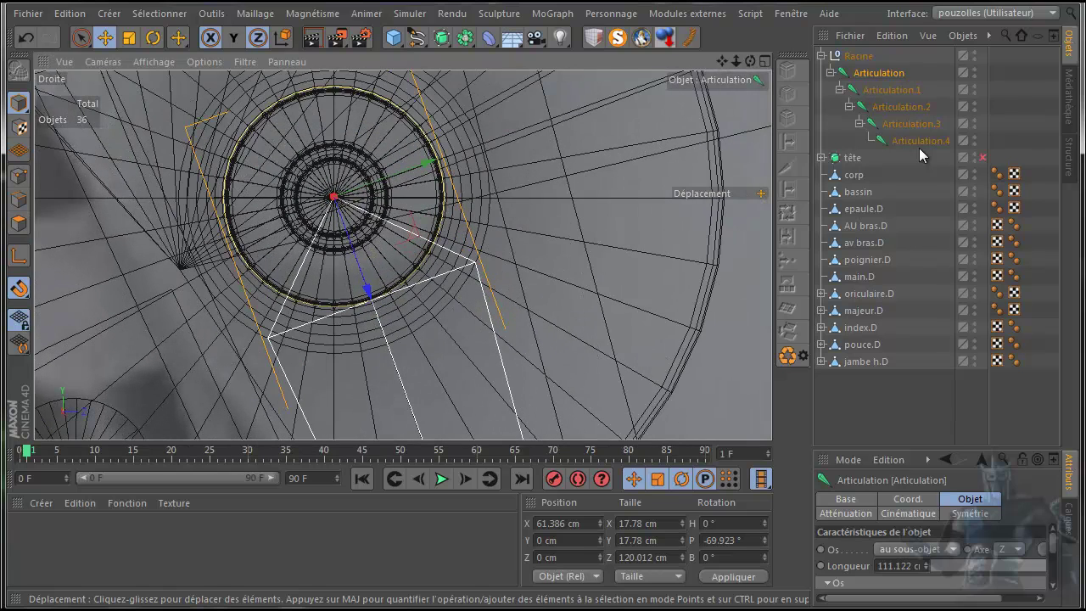
pyautogui.moveTo(334, 196); pyautogui.dragTo(334, 197)
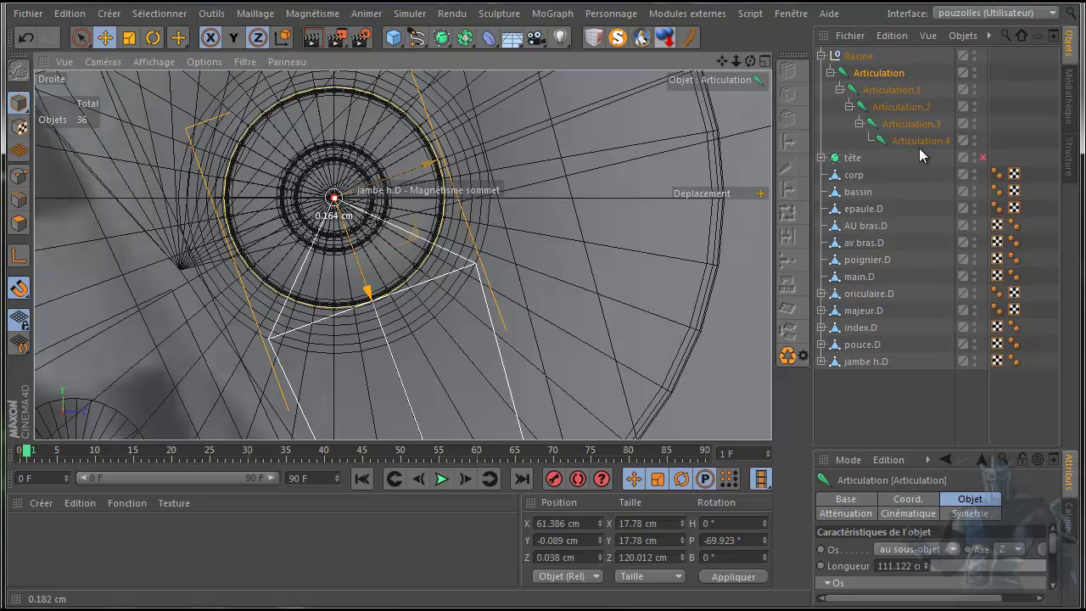
pyautogui.moveTo(335, 197); pyautogui.dragTo(335, 198)
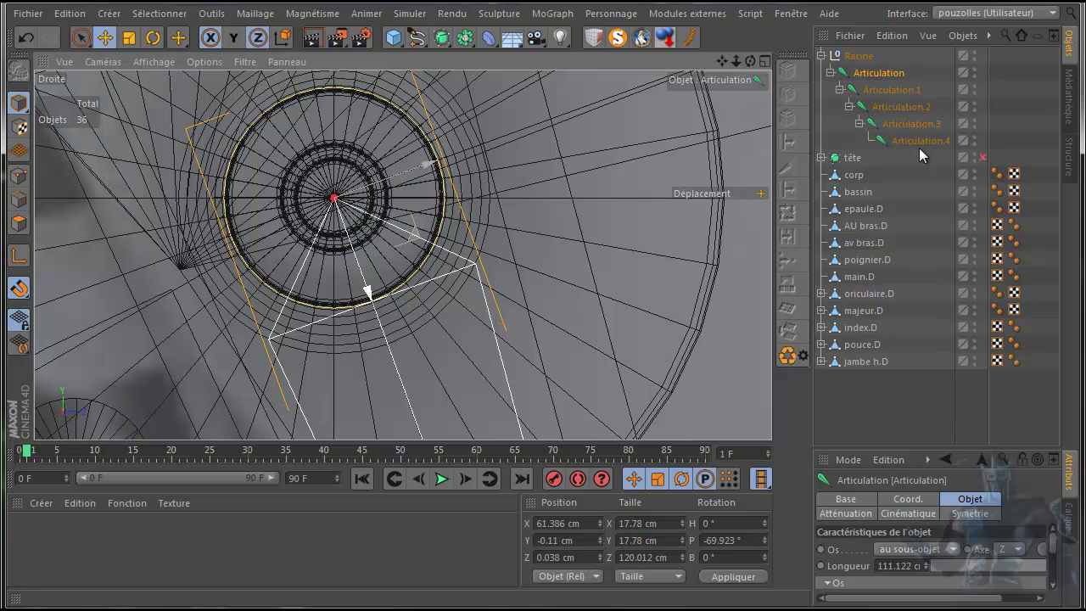
pyautogui.scroll(10, 402, 254)
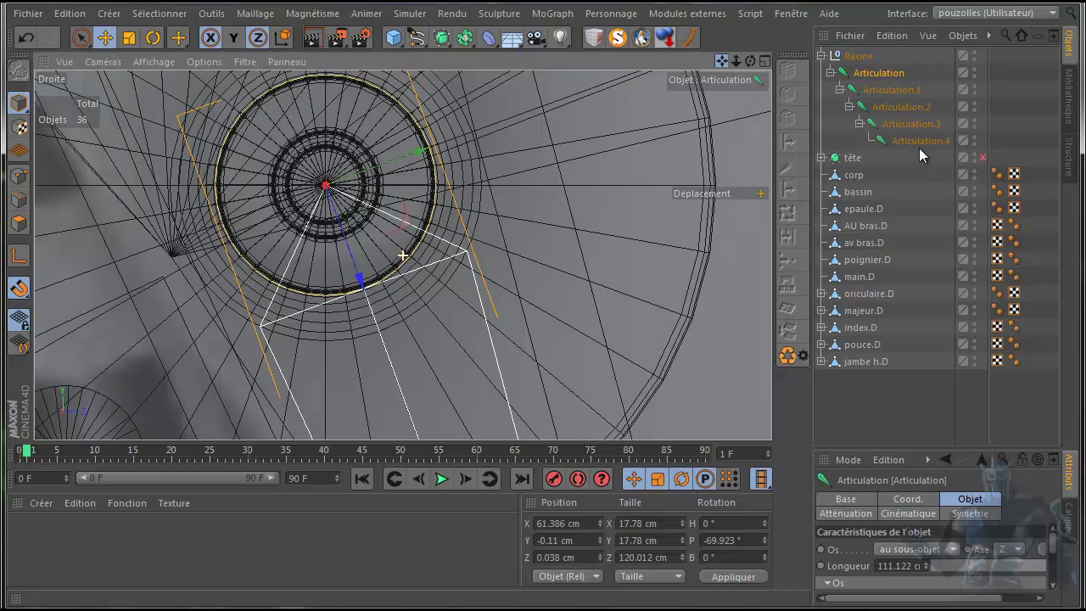
# - Try to snap the knee joint onto the knee pivot with the Move tool, and undo the move
pyautogui.moveTo(722, 61); pyautogui.dragTo(536, 0)
pyautogui.scroll(-5, 588, 384)
pyautogui.scroll(-2, 589, 384)
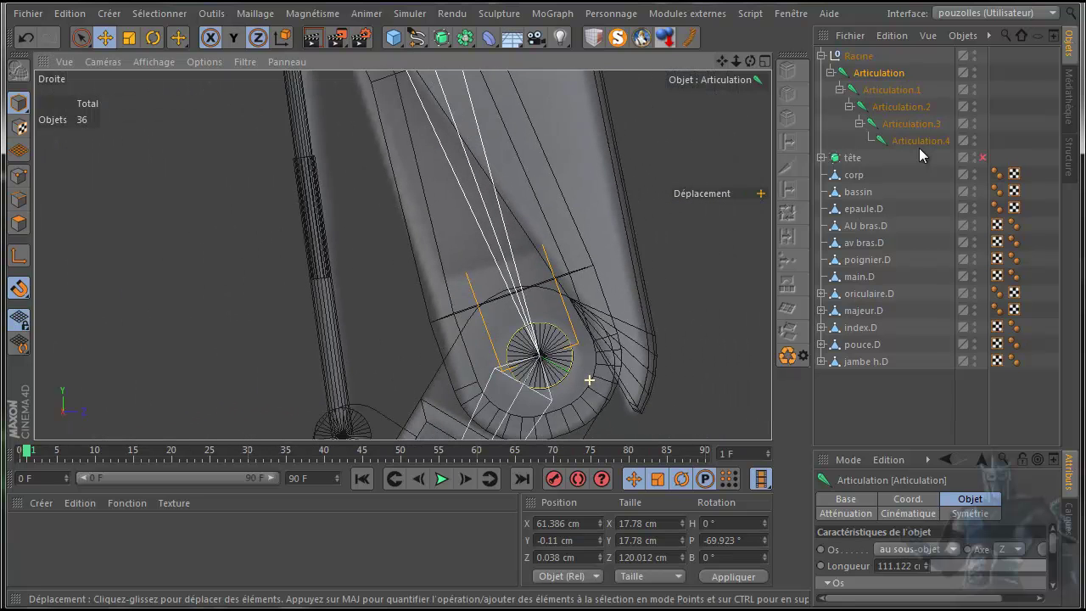
pyautogui.scroll(-3, 703, 91)
pyautogui.moveTo(722, 61); pyautogui.dragTo(632, 63)
pyautogui.scroll(-4, 648, 175)
pyautogui.scroll(-2, 648, 175)
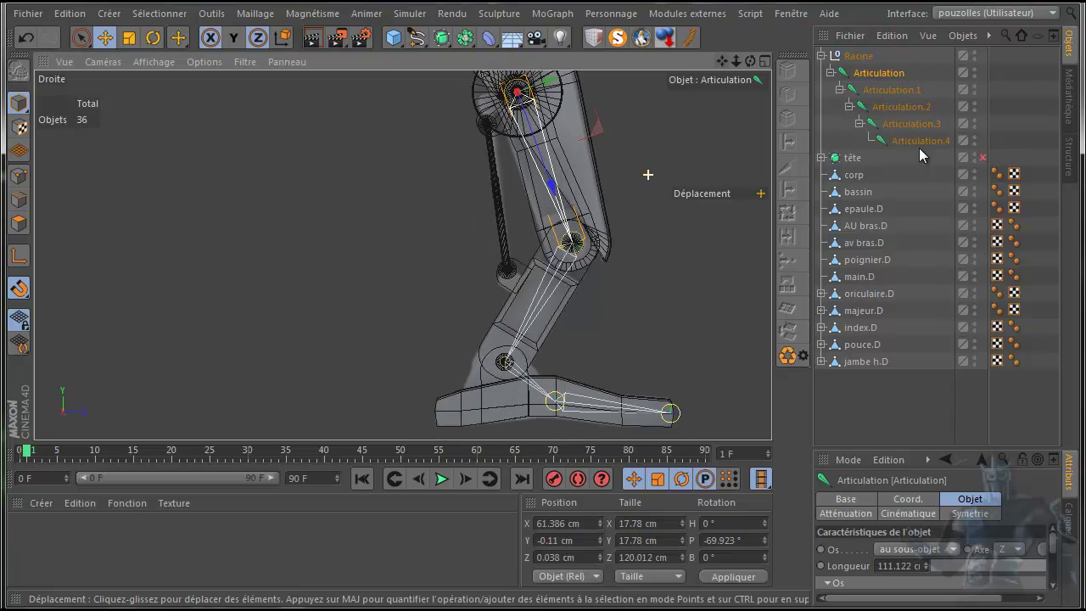
pyautogui.click(891, 89)
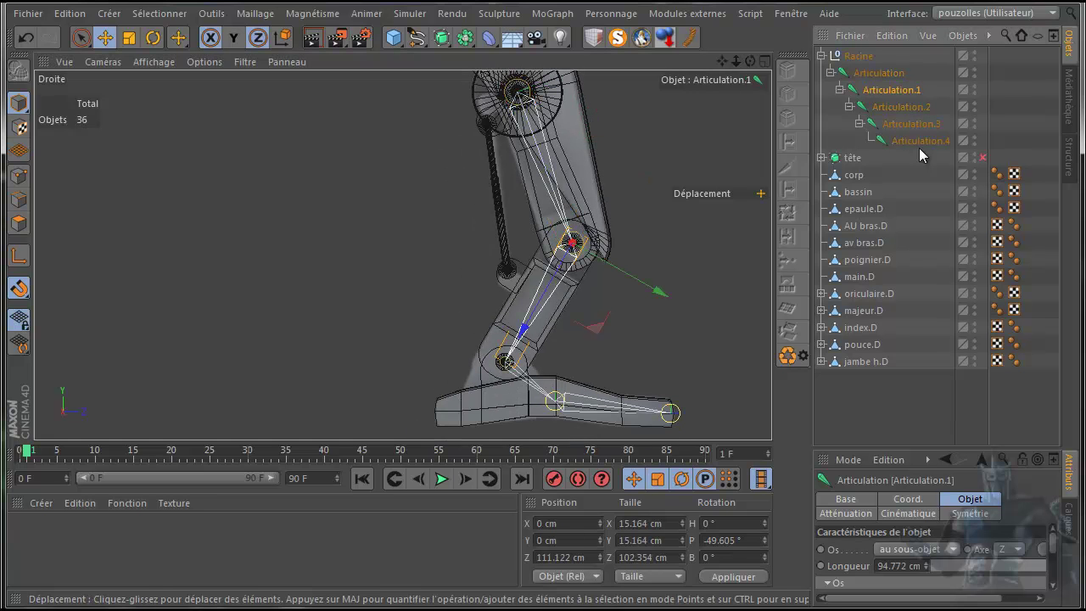
pyautogui.moveTo(573, 242); pyautogui.dragTo(530, 219)
pyautogui.hotkey('ctrl', 'z')
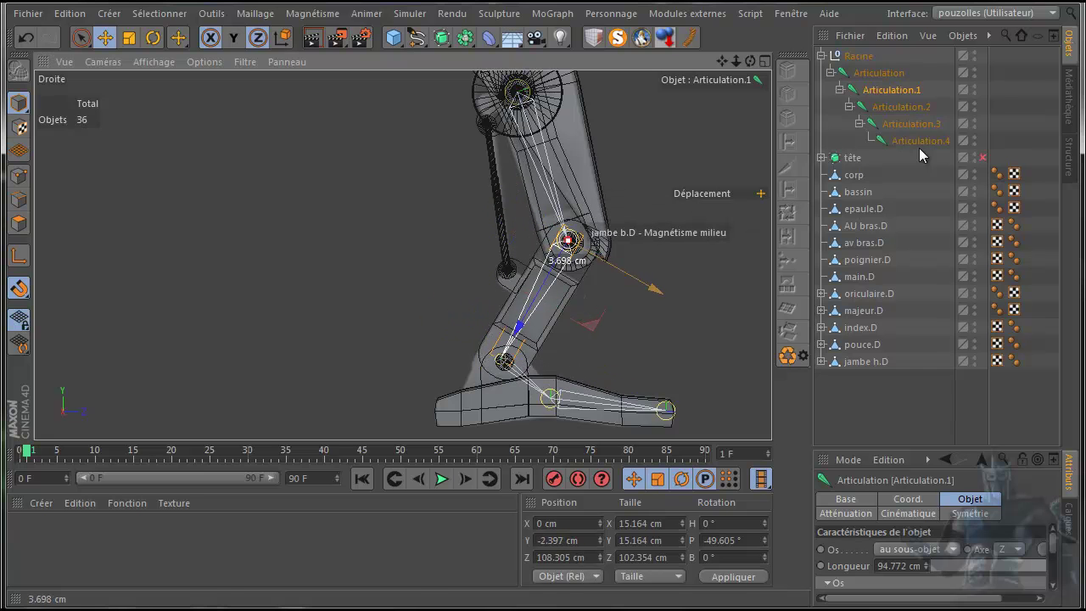
pyautogui.hotkey('ctrl', 'z')
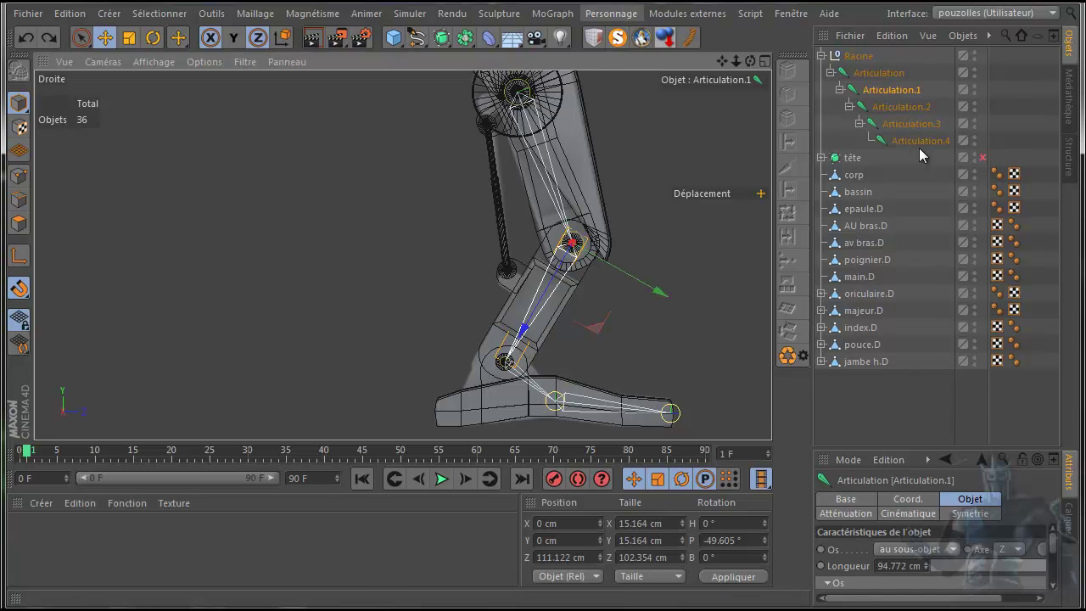
# - Snap the knee joint to the vertex at the centre of the knee pivot with the Joint tool
pyautogui.click(611, 14)
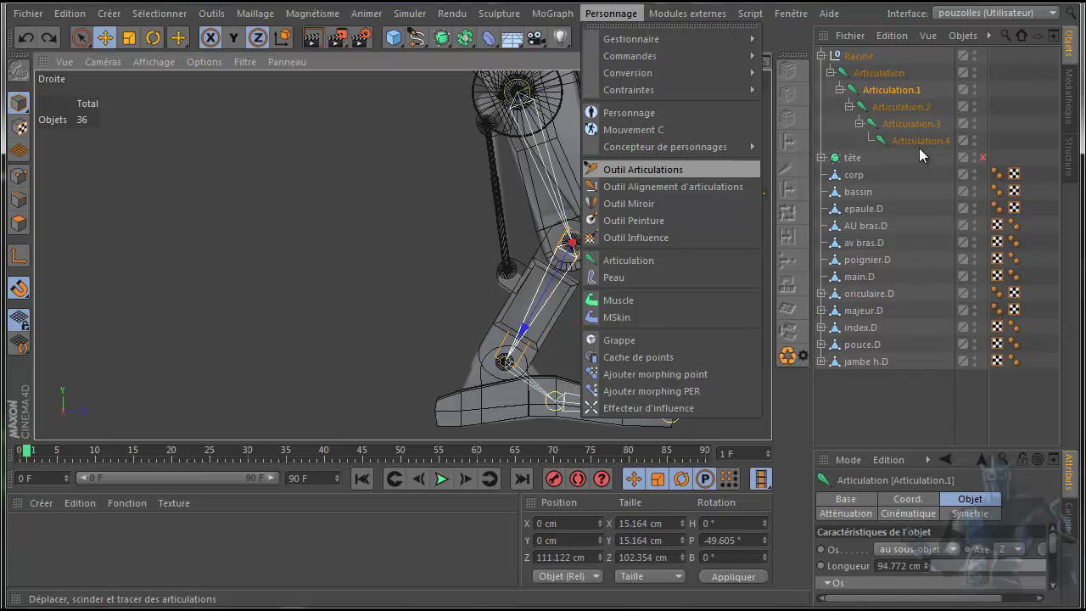
pyautogui.click(643, 169)
pyautogui.scroll(6, 606, 266)
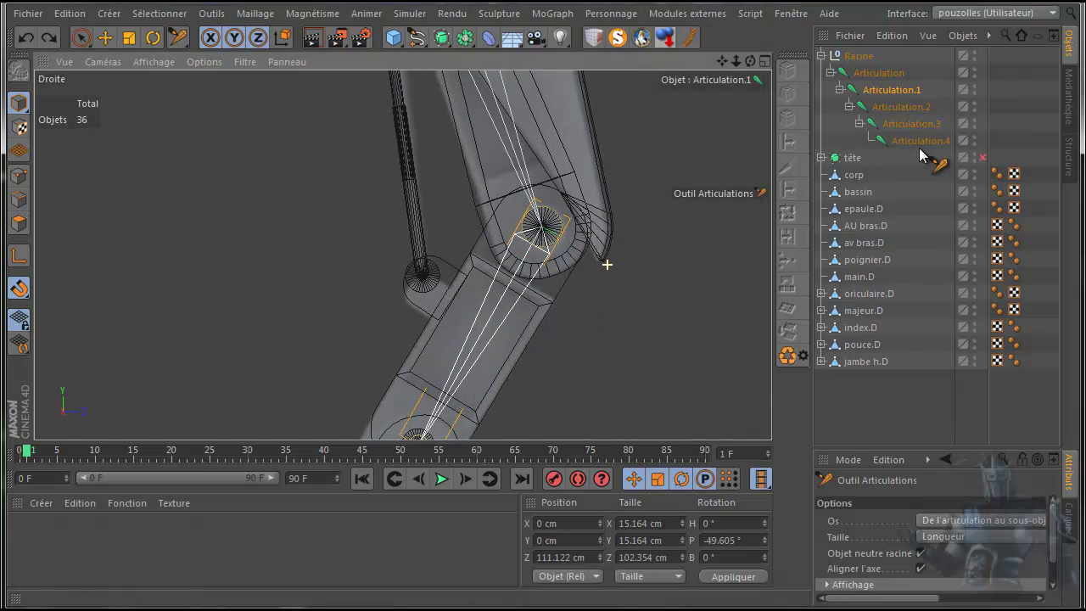
pyautogui.scroll(2, 606, 265)
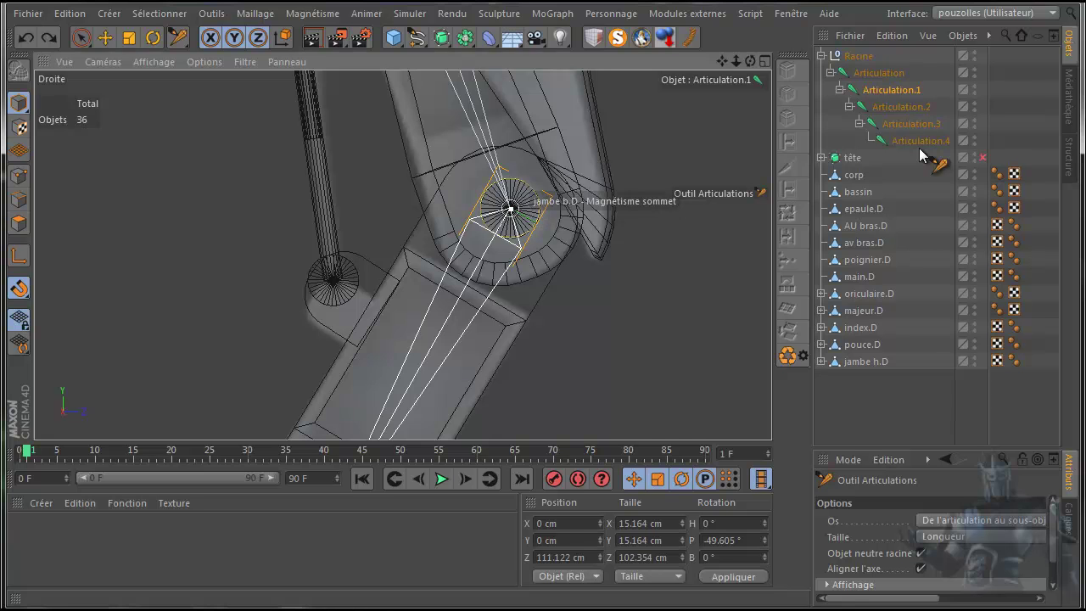
pyautogui.keyDown('ctrl'); pyautogui.click(510, 208); pyautogui.keyUp('ctrl')
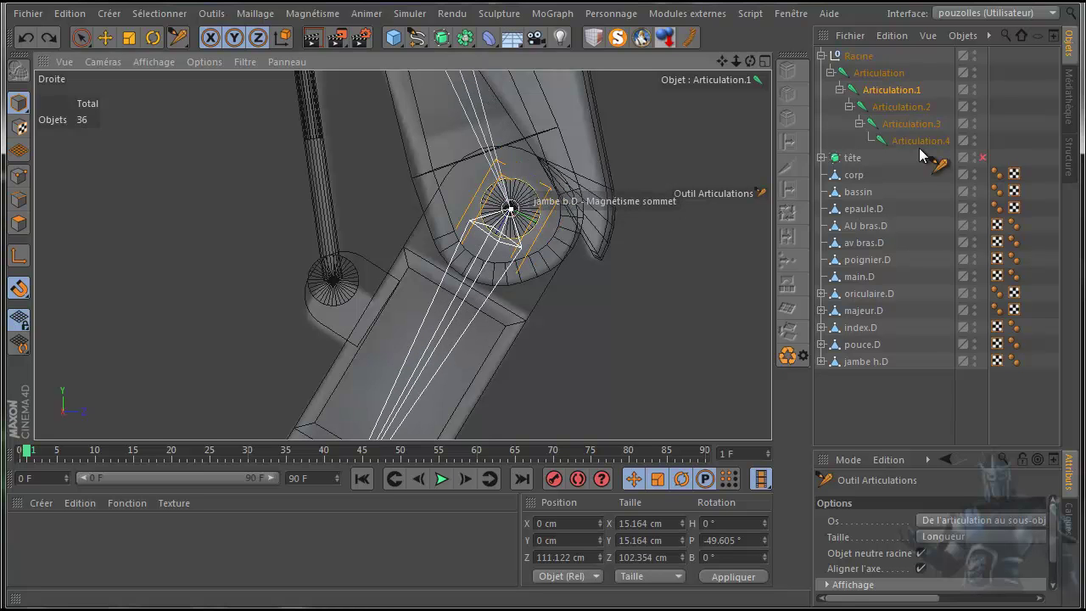
pyautogui.moveTo(510, 208)
pyautogui.mouseDown()
pyautogui.moveTo(538, 200)
pyautogui.moveTo(510, 208)
pyautogui.mouseUp()
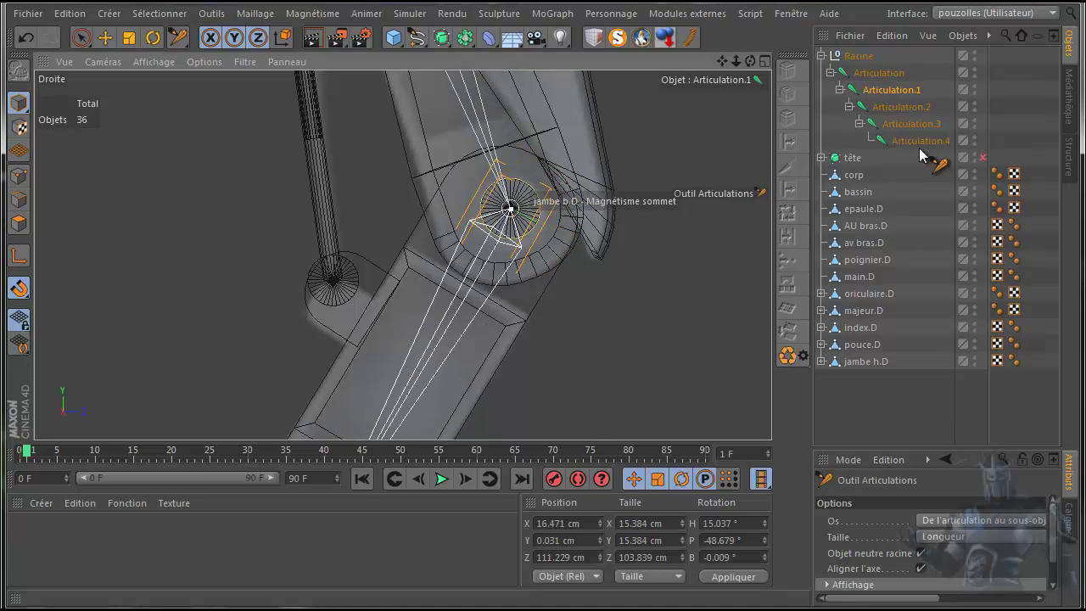
# - Snap the ankle joint to its pivot's centre and shift the mid-foot joint slightly upward with the Joint tool
pyautogui.moveTo(722, 61); pyautogui.dragTo(749, 0)
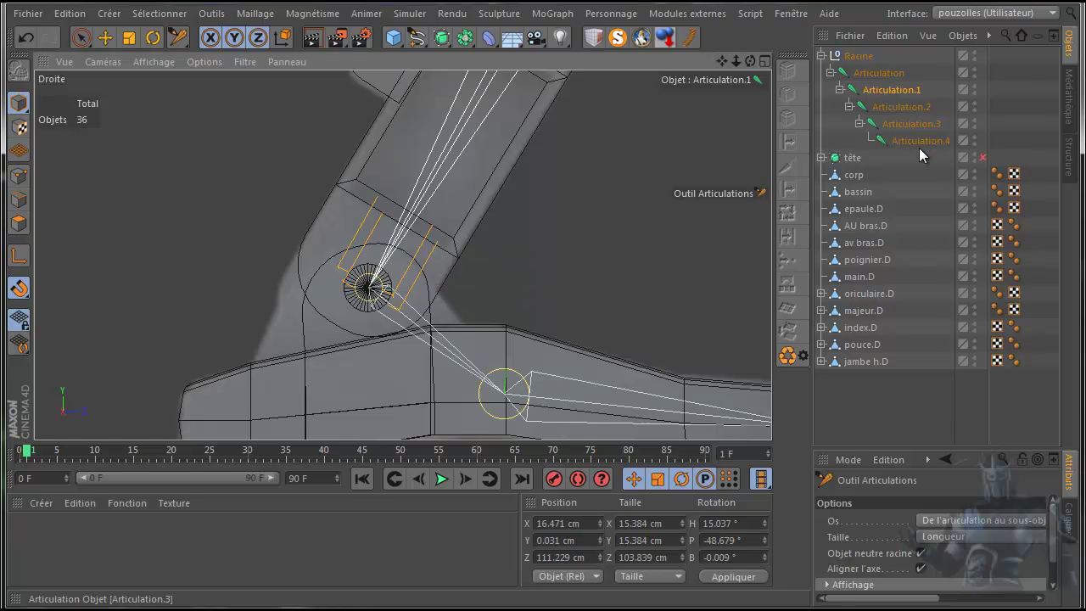
pyautogui.click(901, 107)
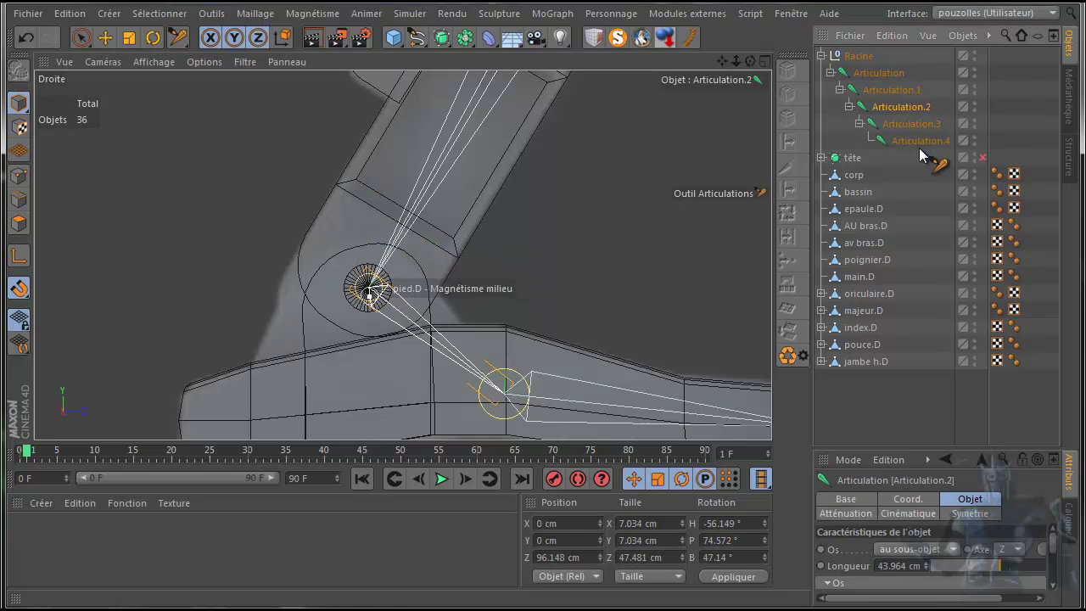
pyautogui.moveTo(368, 288)
pyautogui.mouseDown()
pyautogui.moveTo(357, 289)
pyautogui.moveTo(368, 288)
pyautogui.mouseUp()
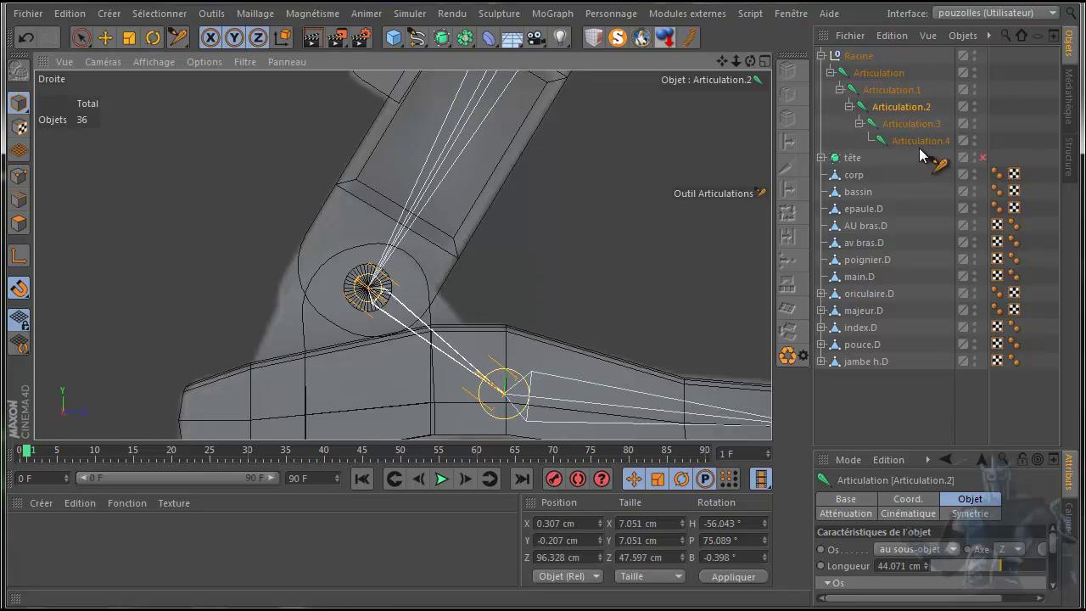
pyautogui.scroll(-3, 602, 295)
pyautogui.moveTo(540, 360); pyautogui.dragTo(540, 351)
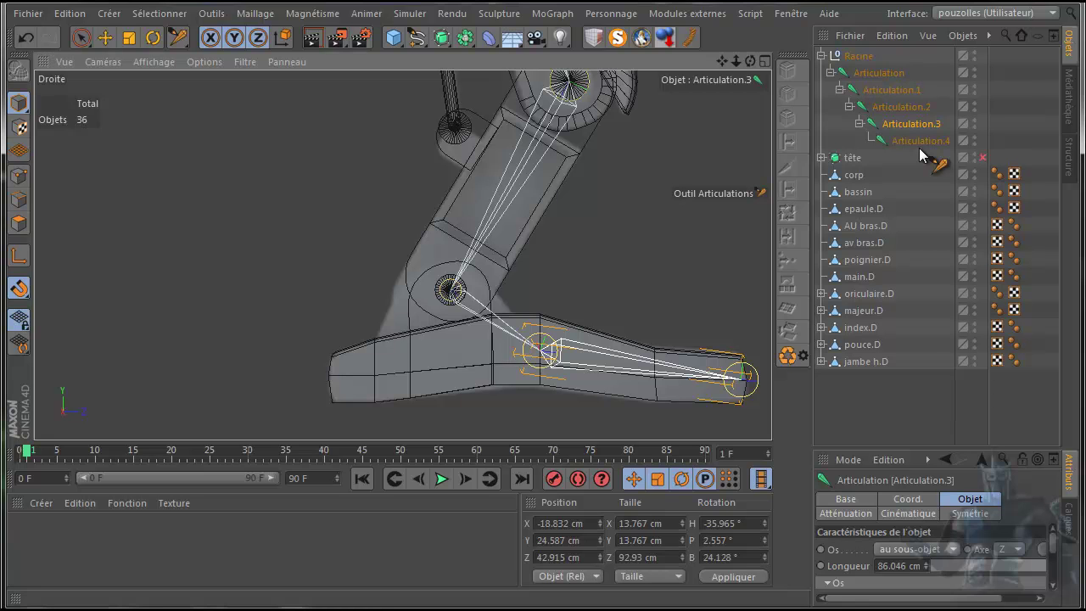
# - Undo the recent position changes of the mid-foot, ankle, knee and hip joints
pyautogui.hotkey('ctrl', 'z')
pyautogui.hotkey('ctrl', 'z')
pyautogui.hotkey('ctrl', 'z')
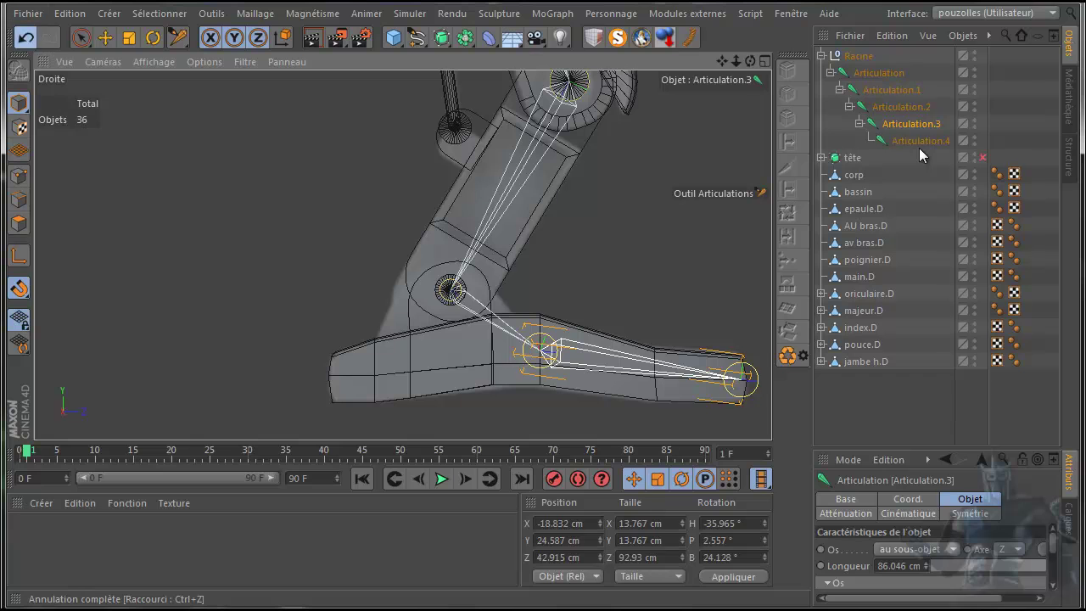
pyautogui.hotkey('ctrl', 'z')
pyautogui.hotkey('ctrl', 'z')
pyautogui.hotkey('ctrl', 'z')
pyautogui.hotkey('ctrl', 'z')
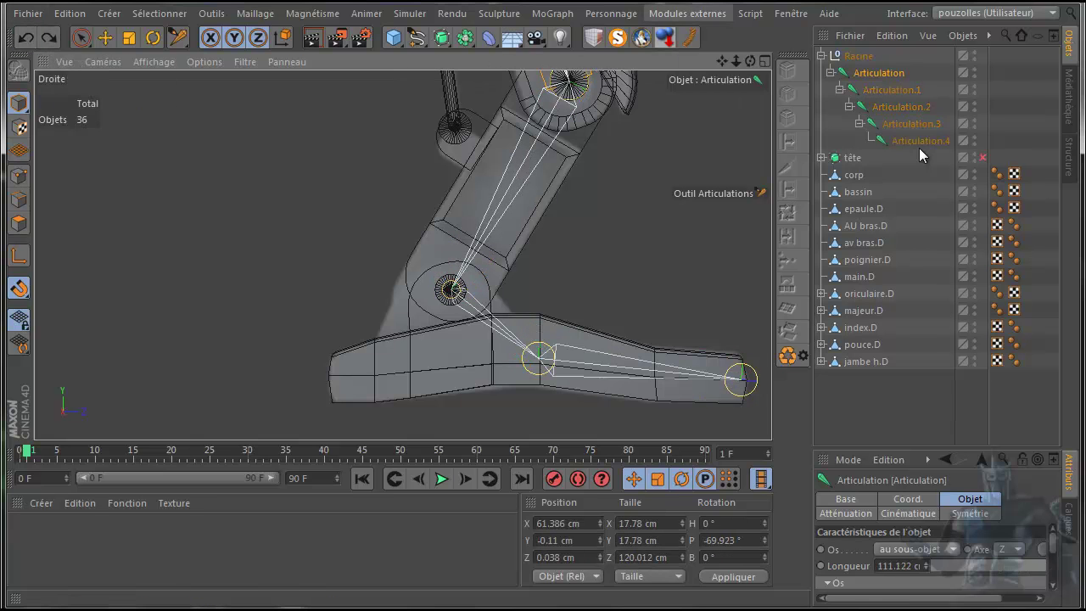
pyautogui.moveTo(721, 61); pyautogui.dragTo(325, 435)
pyautogui.click(26, 38)
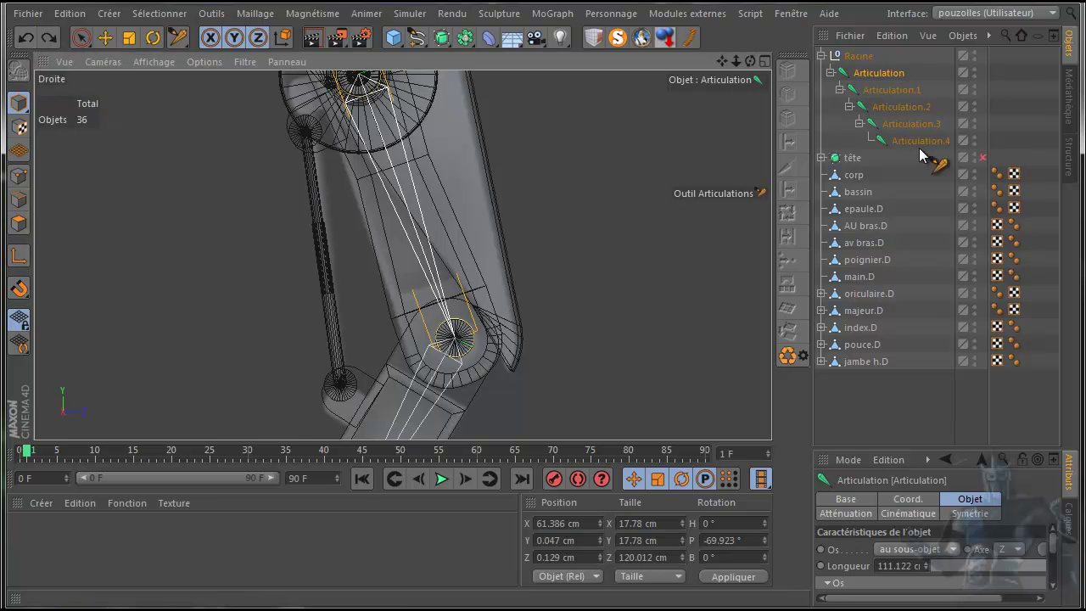
# - Turn on snapping and snap the hip joint to the centre of the hip pivot with the Move tool
pyautogui.moveTo(721, 61); pyautogui.dragTo(721, 17)
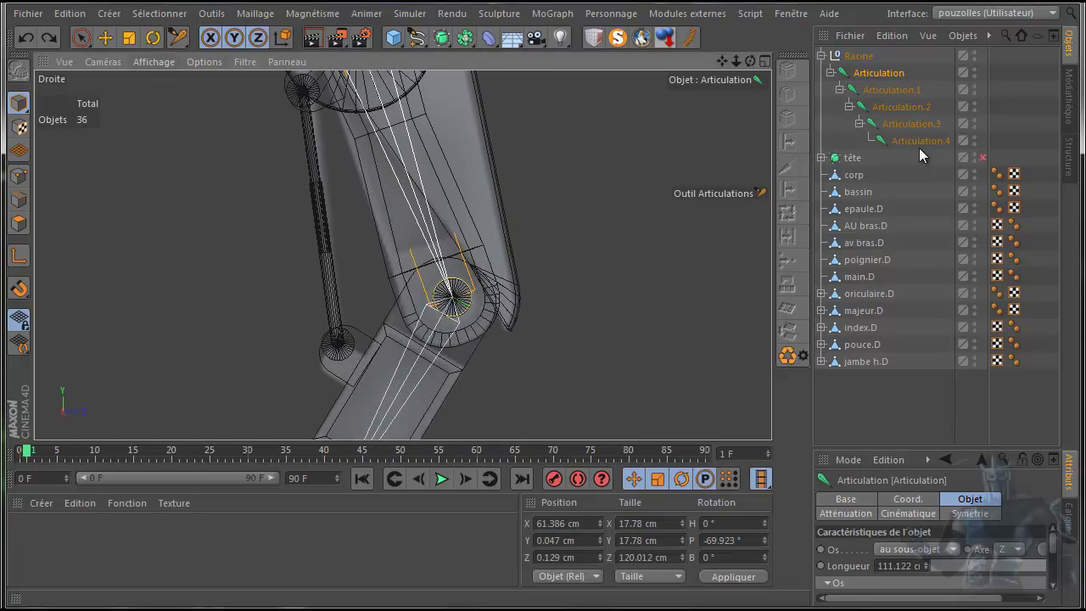
pyautogui.click(105, 37)
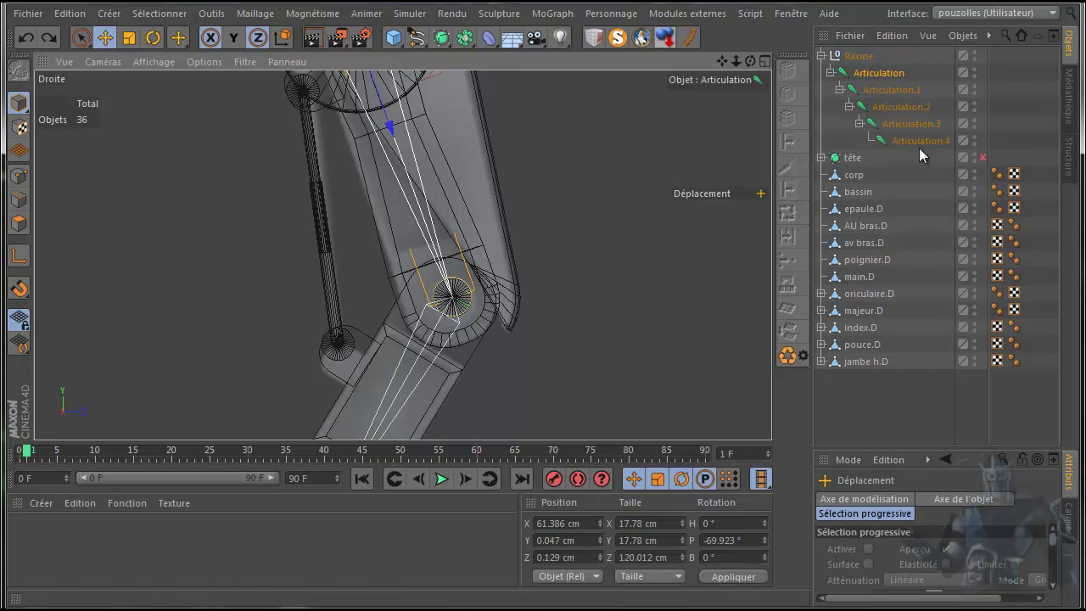
pyautogui.moveTo(721, 61); pyautogui.dragTo(746, 108)
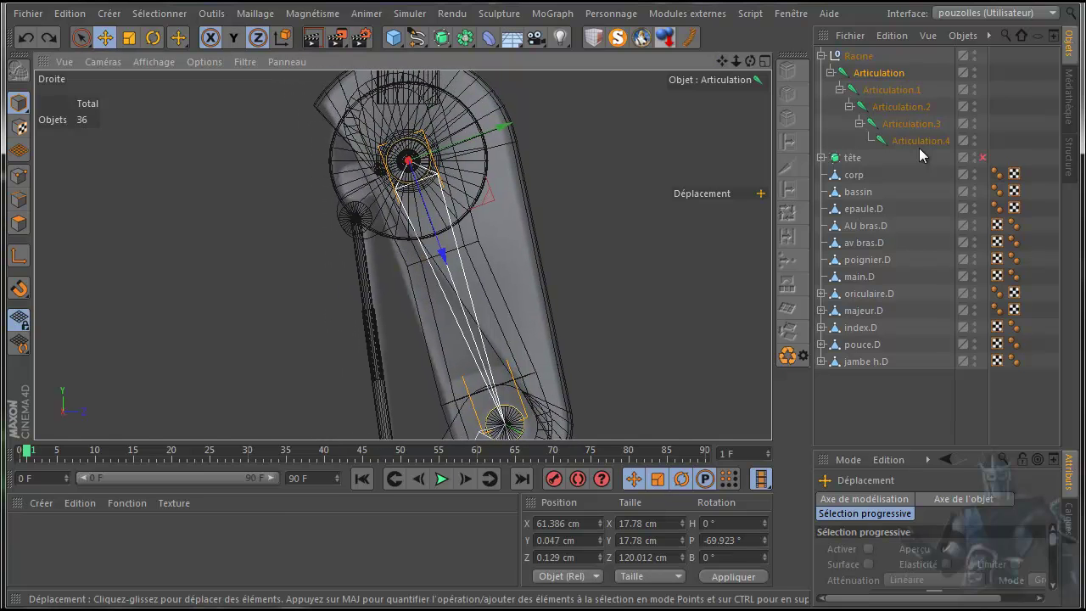
pyautogui.click(19, 288)
pyautogui.moveTo(408, 161); pyautogui.dragTo(408, 160)
# - Snap the knee joint to the knee pivot's centre and the ankle joint to the ankle pivot's centre
pyautogui.moveTo(722, 61); pyautogui.dragTo(705, 39)
pyautogui.moveTo(488, 400)
pyautogui.keyDown('alt'); pyautogui.mouseDown(button='middle')
pyautogui.moveTo(451, 220)
pyautogui.moveTo(464, 160)
pyautogui.mouseUp(button='middle'); pyautogui.keyUp('alt')
pyautogui.moveTo(464, 160); pyautogui.dragTo(463, 160)
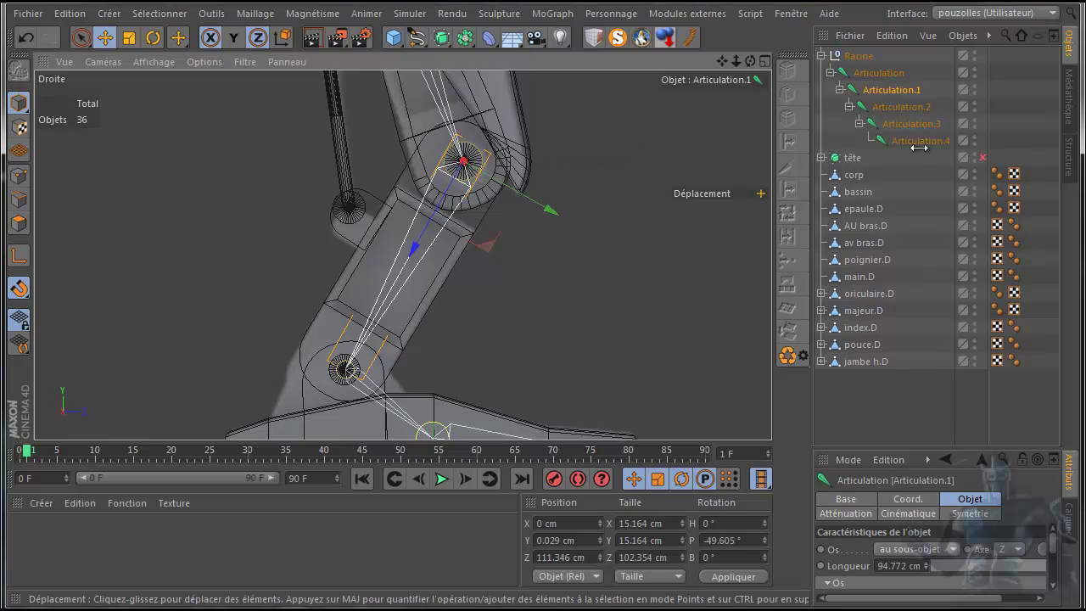
pyautogui.click(901, 107)
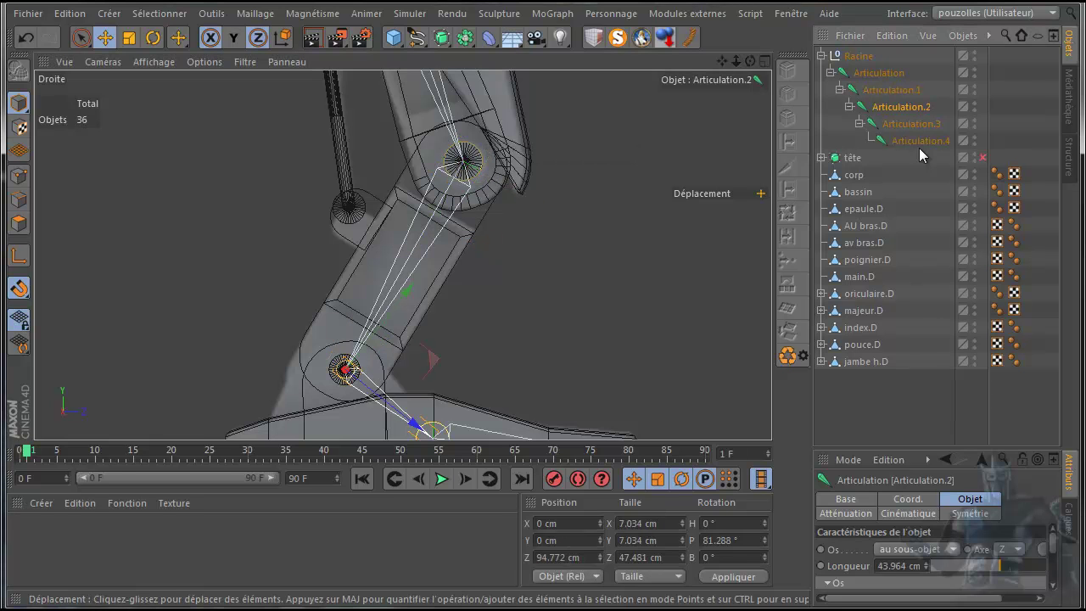
pyautogui.moveTo(344, 370); pyautogui.dragTo(345, 370)
# - Move the mid-foot joint slightly upward, to about Y 1.3 cm and Z 44 cm
pyautogui.moveTo(422, 324); pyautogui.dragTo(399, 249, button='middle')
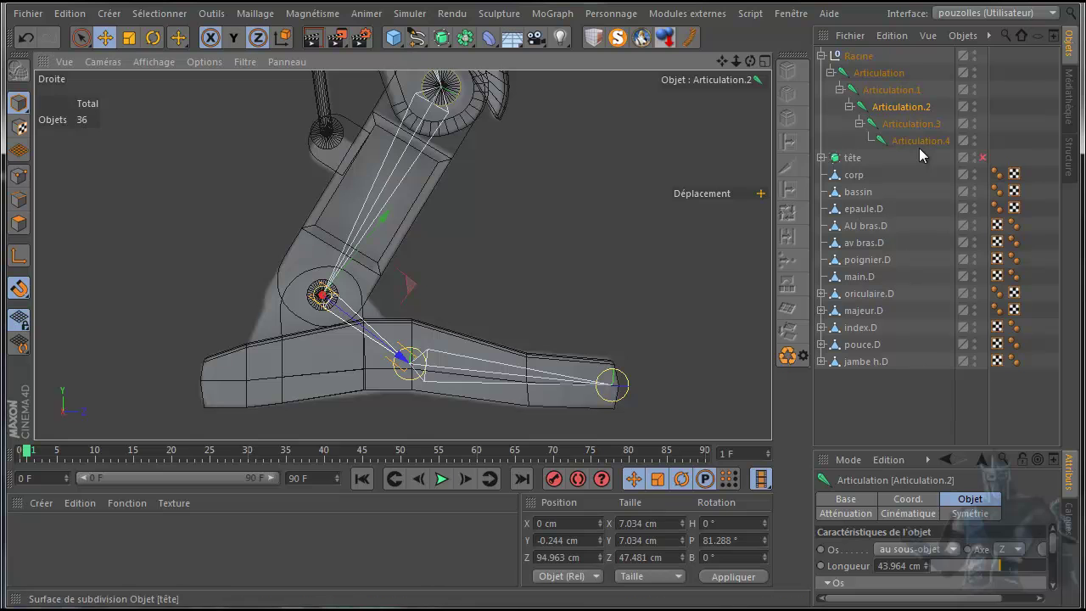
pyautogui.press('Down')
pyautogui.moveTo(410, 363); pyautogui.dragTo(412, 361)
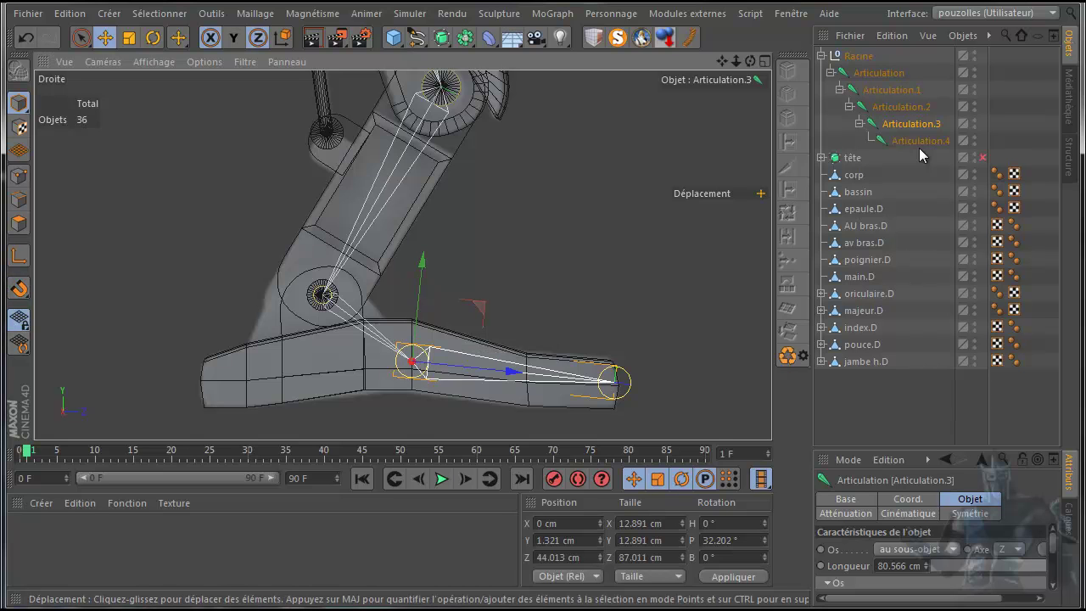
# - Rename the hip joint at the start of the leg chain as "bassin"
pyautogui.scroll(-3, 626, 293)
pyautogui.moveTo(722, 62); pyautogui.dragTo(530, 191)
pyautogui.scroll(-3, 706, 133)
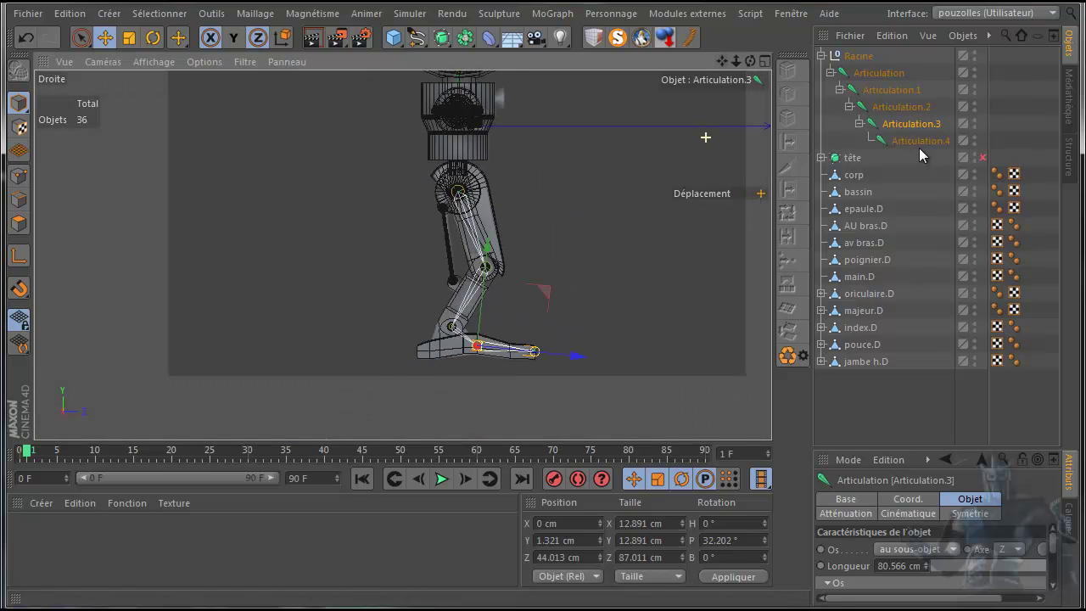
pyautogui.moveTo(750, 61); pyautogui.dragTo(632, 152)
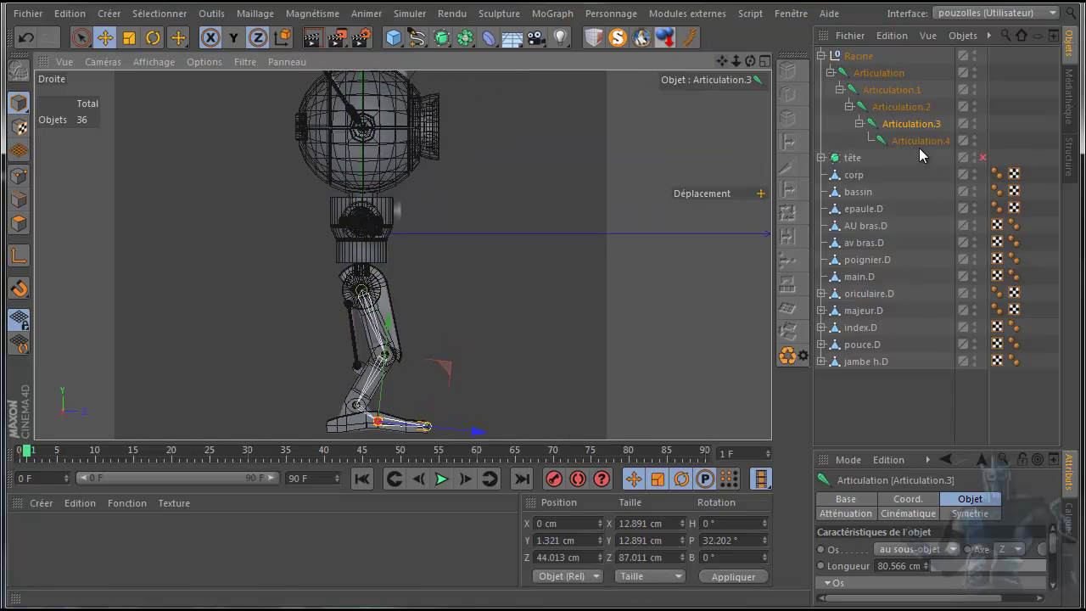
pyautogui.press('Up')
pyautogui.press('Up')
pyautogui.press('Up')
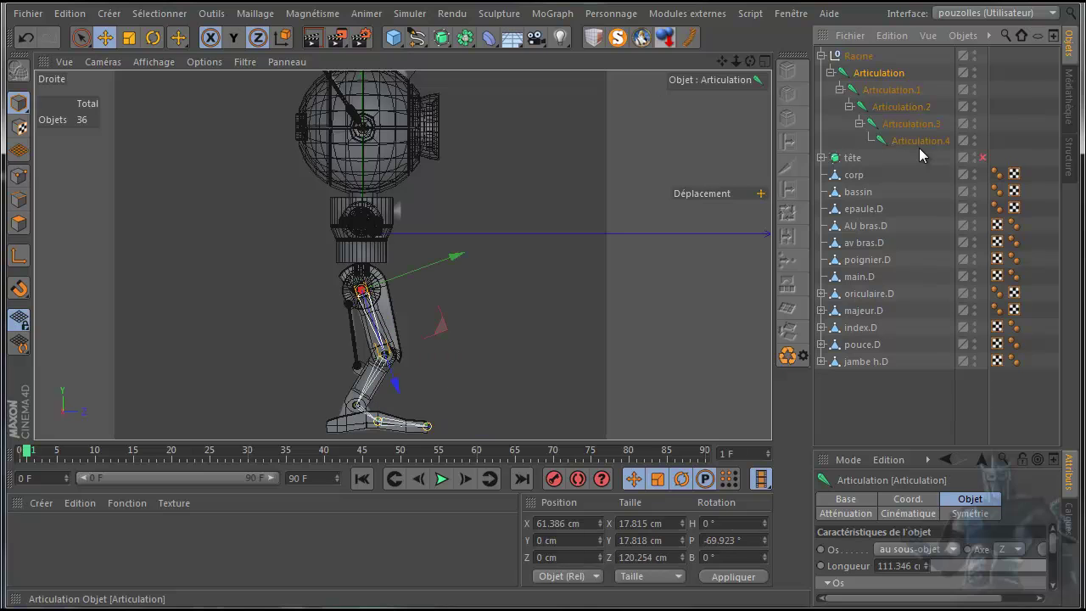
pyautogui.press('Return')
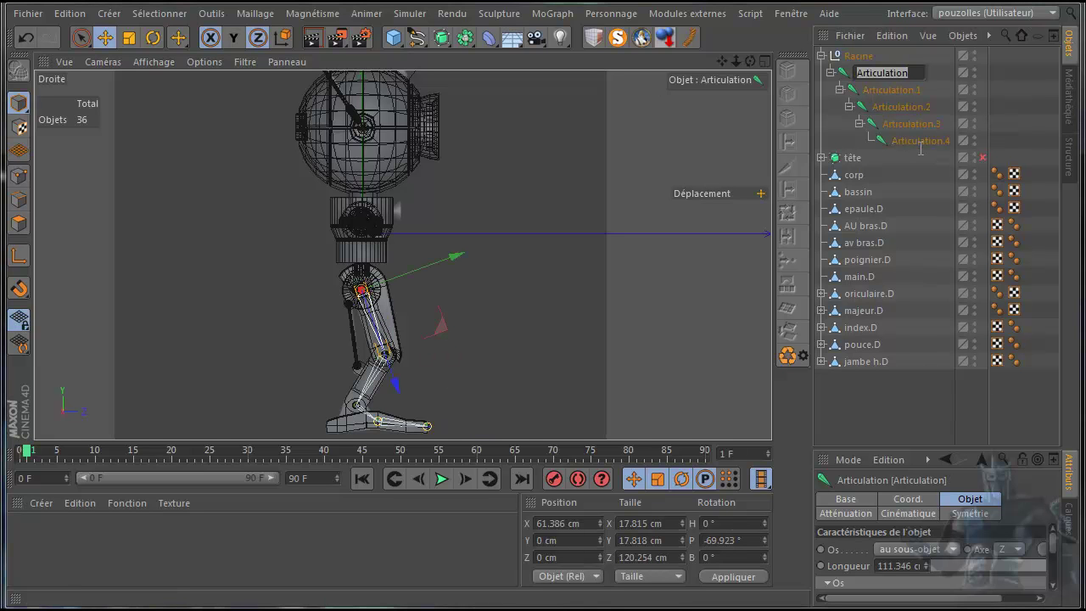
pyautogui.write('cuisse')
pyautogui.press('BackSpace')
pyautogui.press('BackSpace')
pyautogui.press('BackSpace')
pyautogui.press('BackSpace')
pyautogui.press('BackSpace')
pyautogui.press('BackSpace')
pyautogui.write('bassi')
pyautogui.write('s')
pyautogui.press('BackSpace')
pyautogui.write('n')
pyautogui.press('Return')
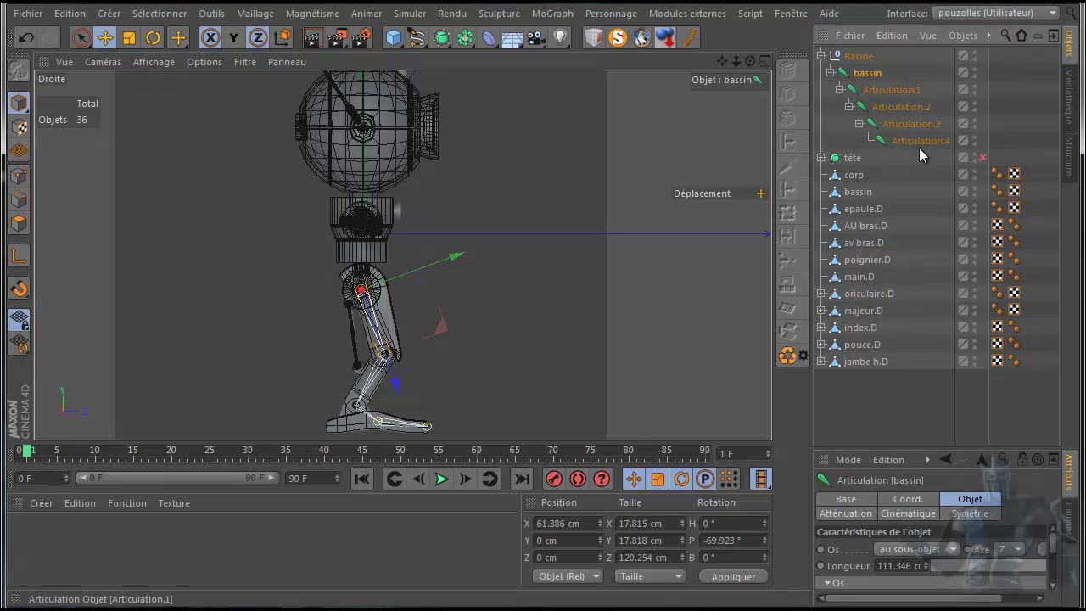
# - Rename the knee joint, directly below the hip joint in the hierarchy, as "geunou"
pyautogui.doubleClick(892, 90)
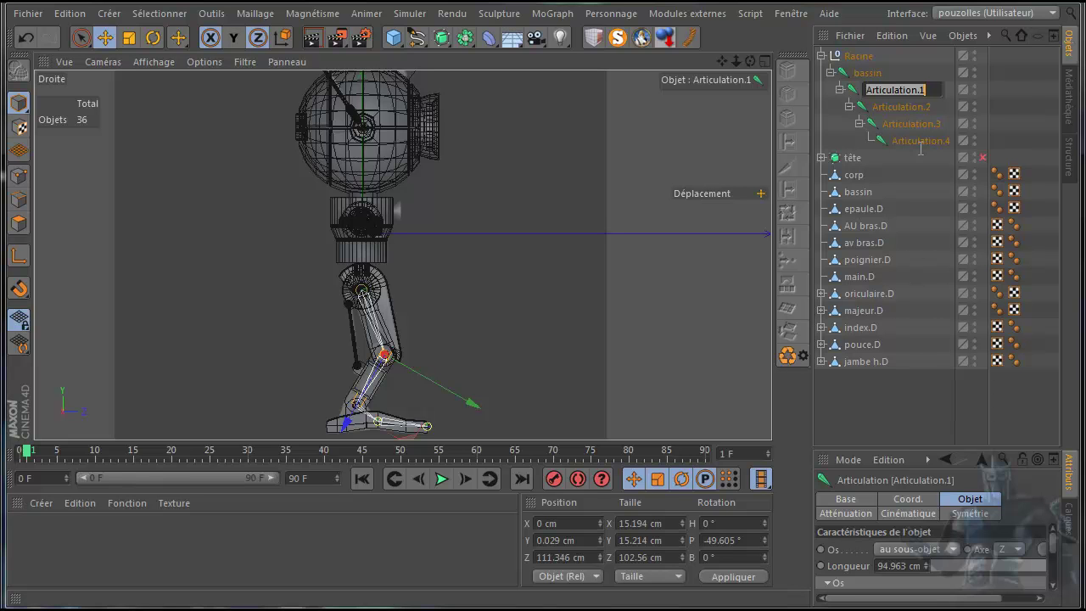
pyautogui.write('geur')
pyautogui.write('o')
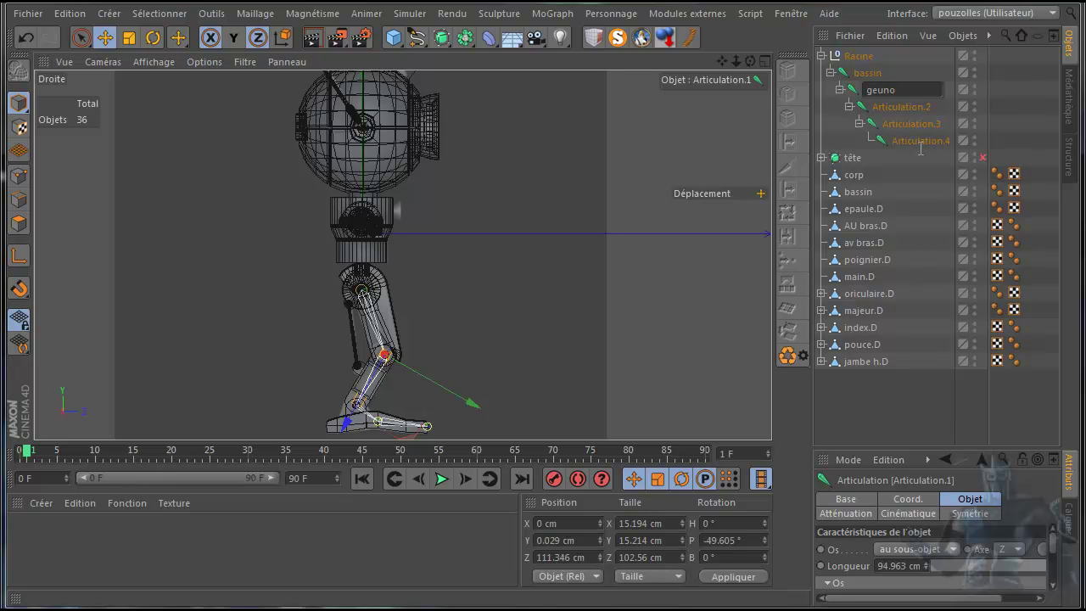
pyautogui.write('us')
pyautogui.press('BackSpace')
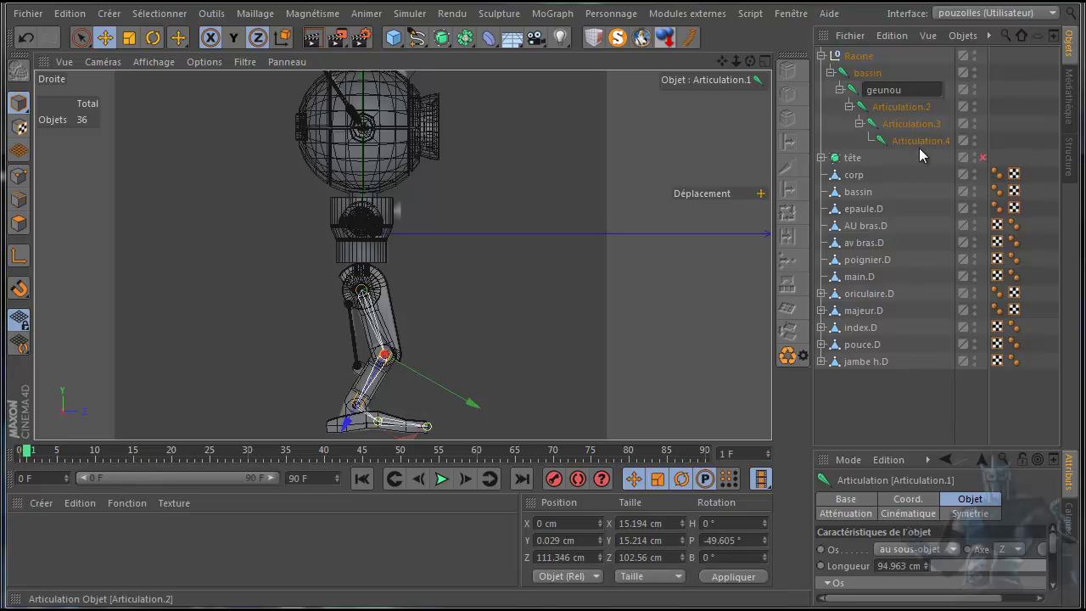
pyautogui.press('Return')
# - Rename the knee joint as "jambe H.D"
pyautogui.press('Tab')
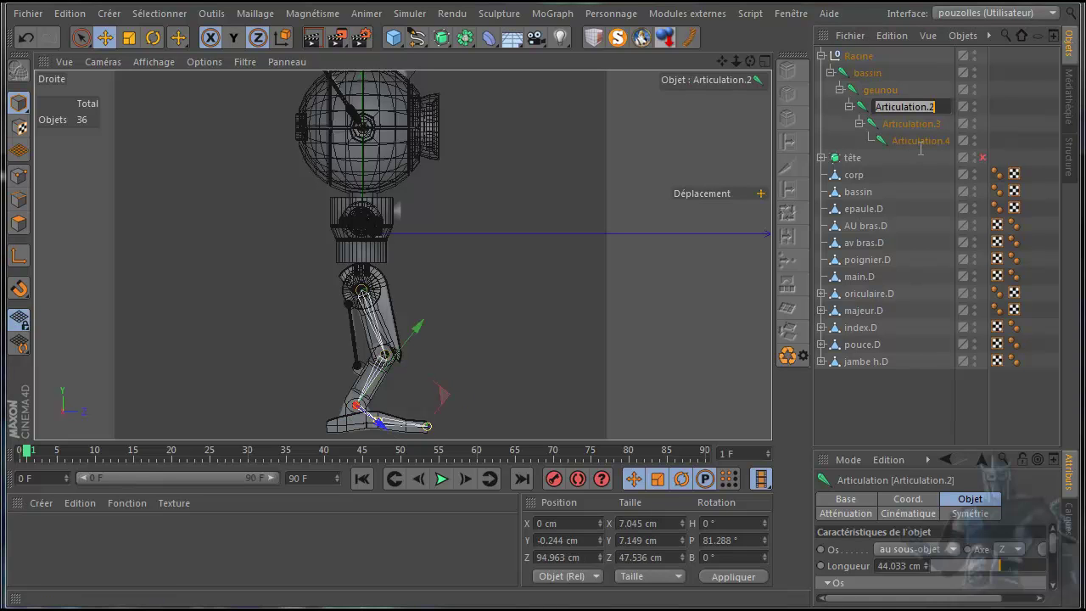
pyautogui.hotkey('shift', 'Tab')
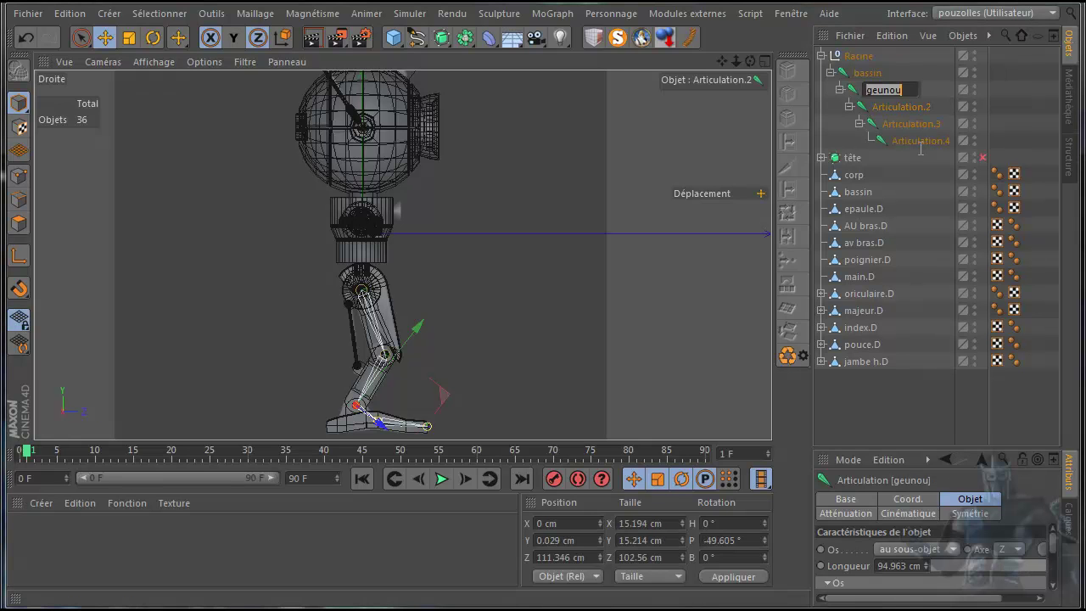
pyautogui.write('jambe')
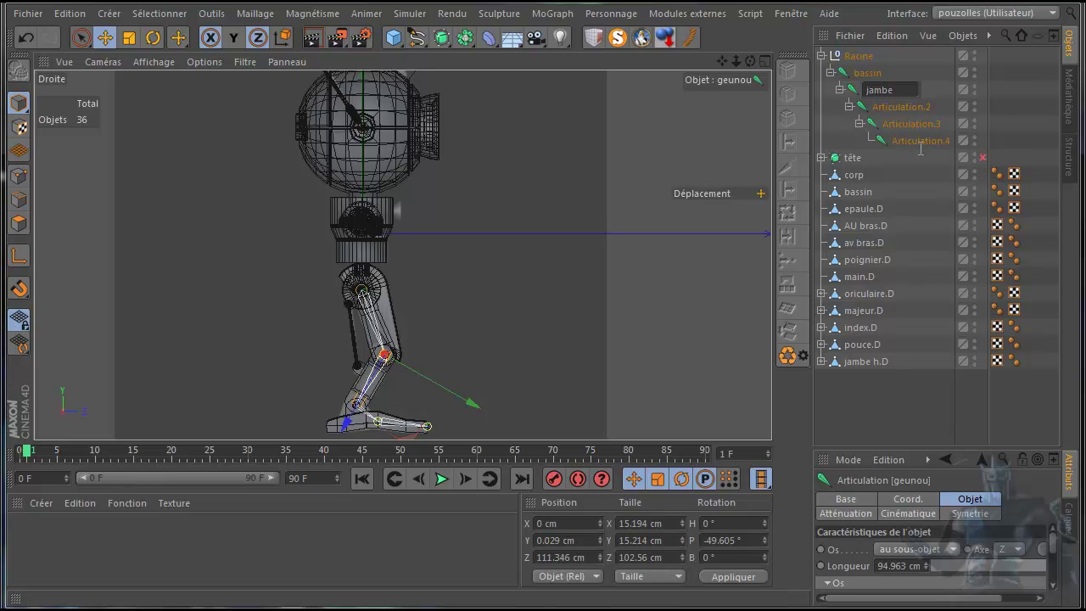
pyautogui.write(' H.D')
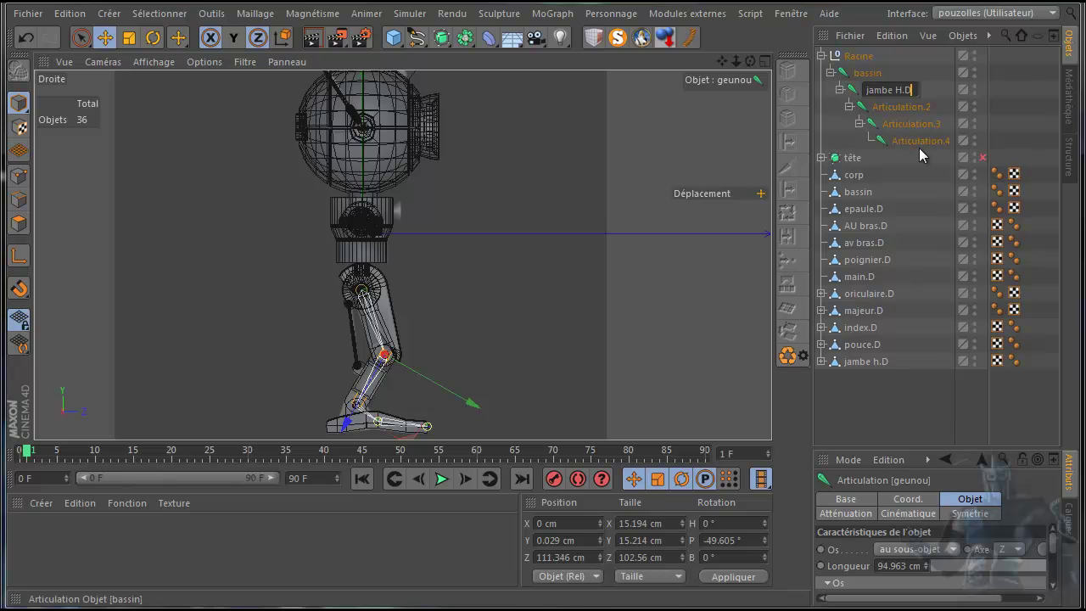
# - Rename the hip joint at the start of the leg chain as "bassin.D"
pyautogui.hotkey('shift', 'Tab')
pyautogui.press('End')
pyautogui.write('.D')
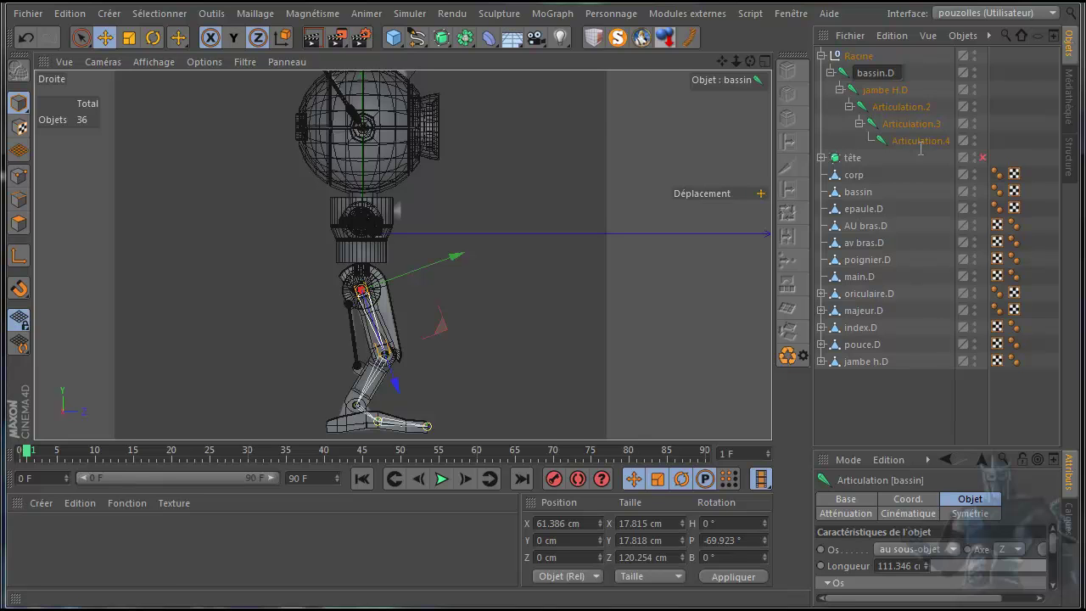
pyautogui.press('Return')
pyautogui.click(901, 107)
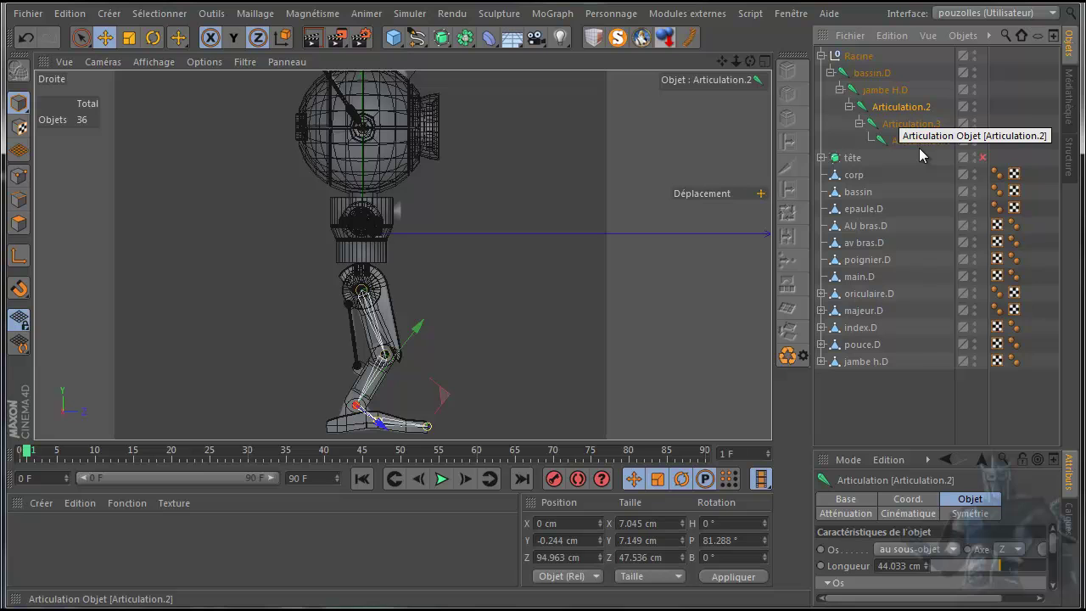
pyautogui.doubleClick(901, 107)
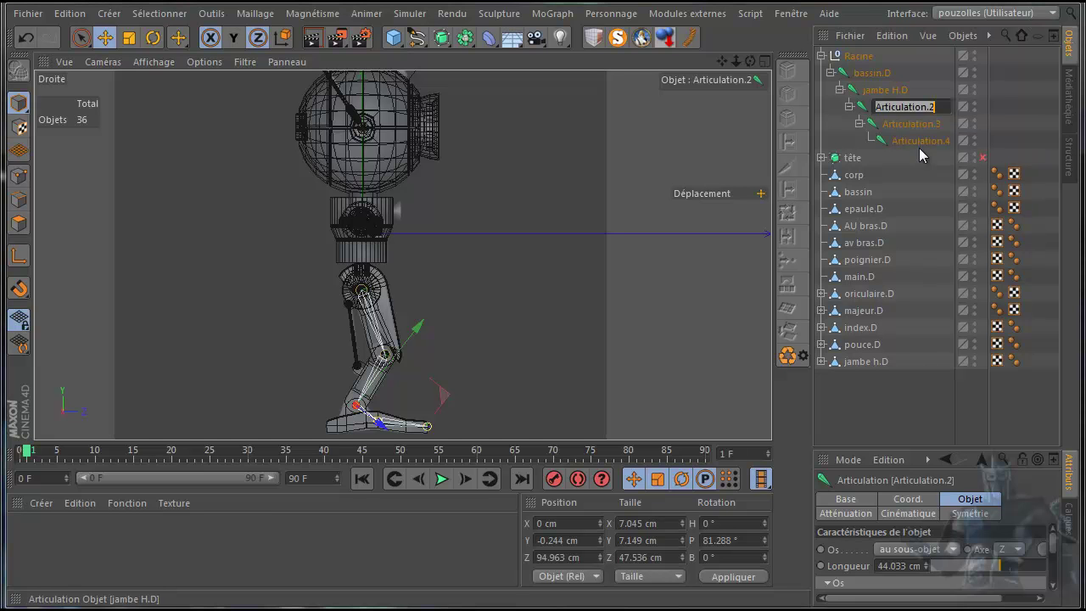
pyautogui.press('Return')
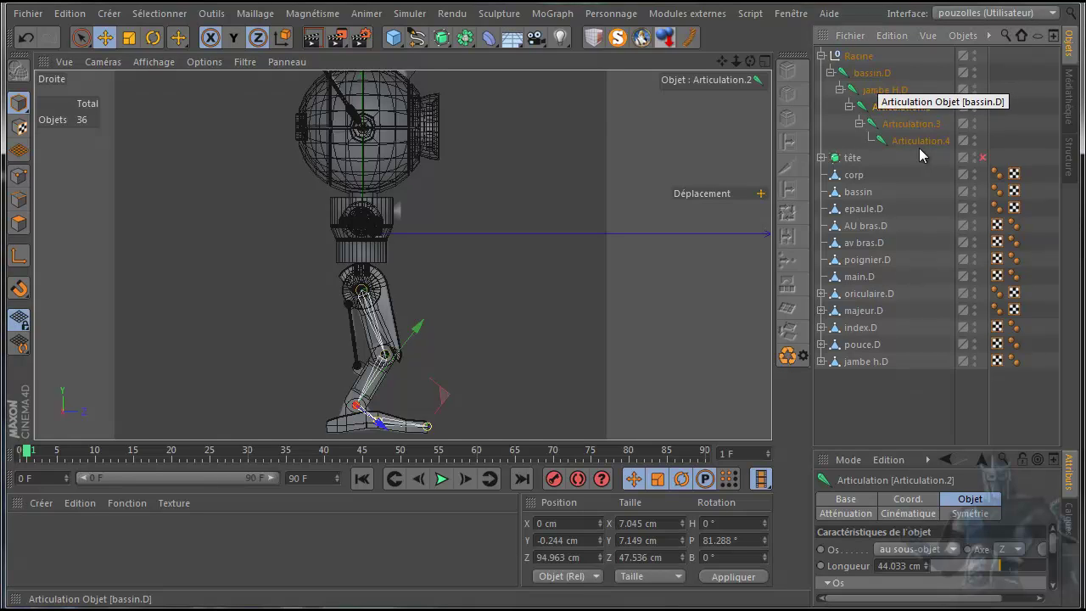
# - Copy the knee joint's name "jambe H.D" and paste it as the name of the hip joint
pyautogui.click(872, 72)
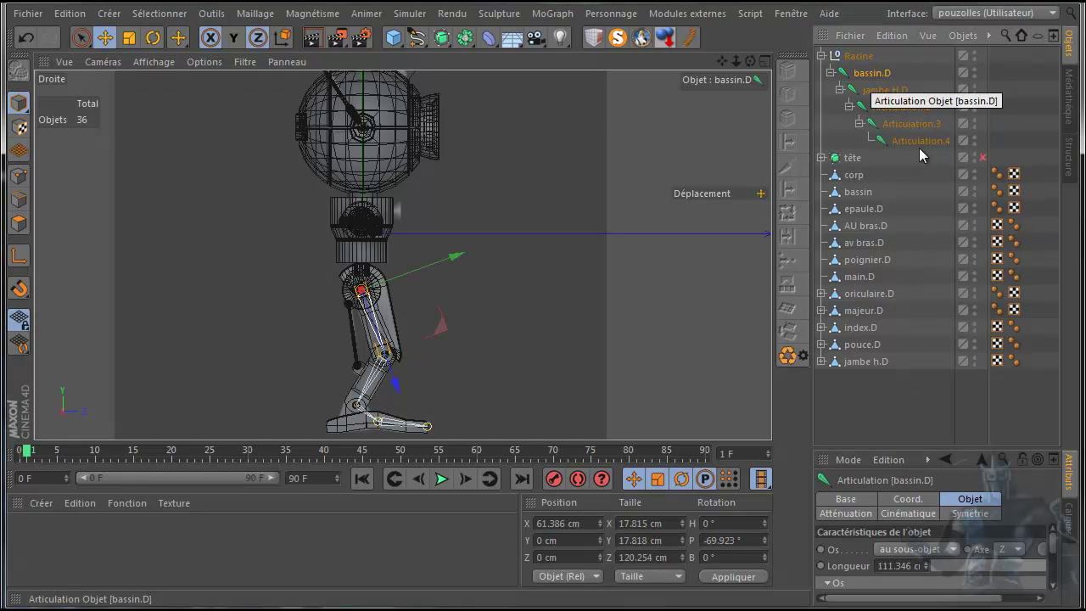
pyautogui.doubleClick(885, 90)
pyautogui.hotkey('ctrl', 'c')
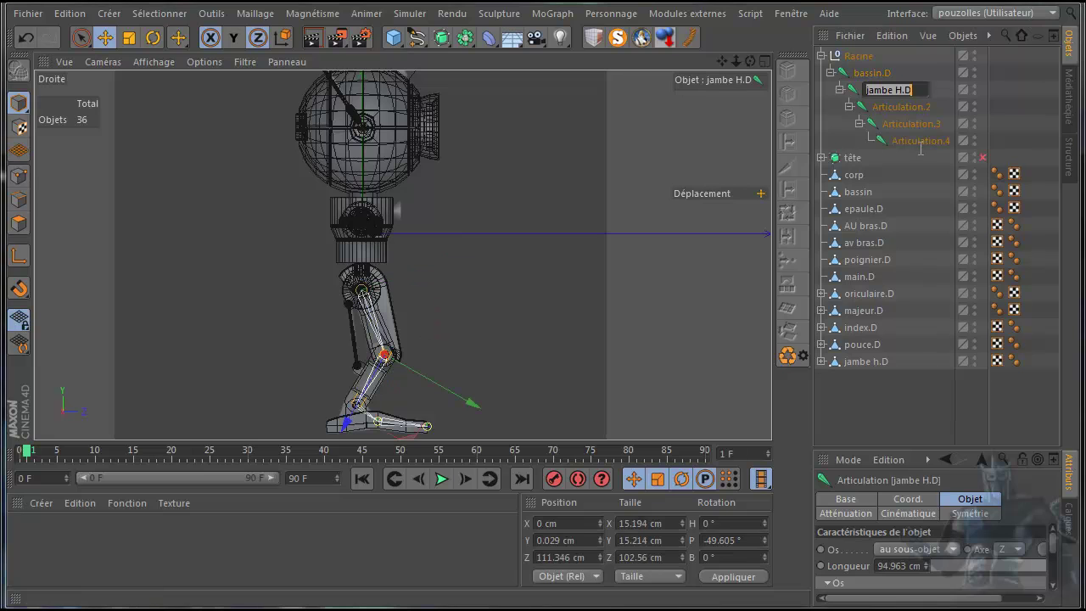
pyautogui.rightClick(879, 90)
pyautogui.click(901, 116)
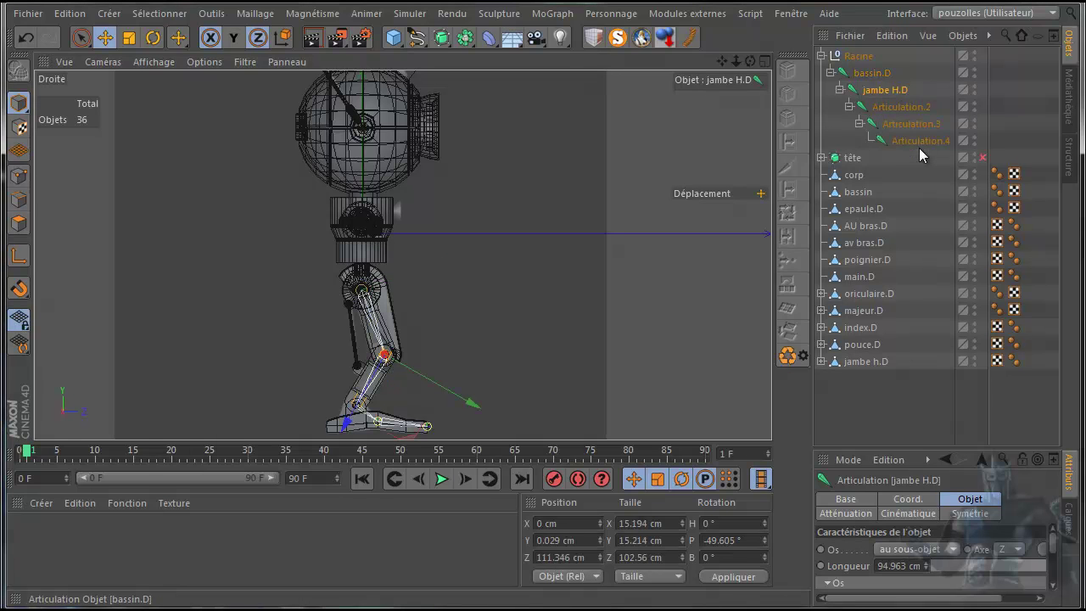
pyautogui.doubleClick(872, 73)
pyautogui.rightClick(877, 75)
pyautogui.click(896, 119)
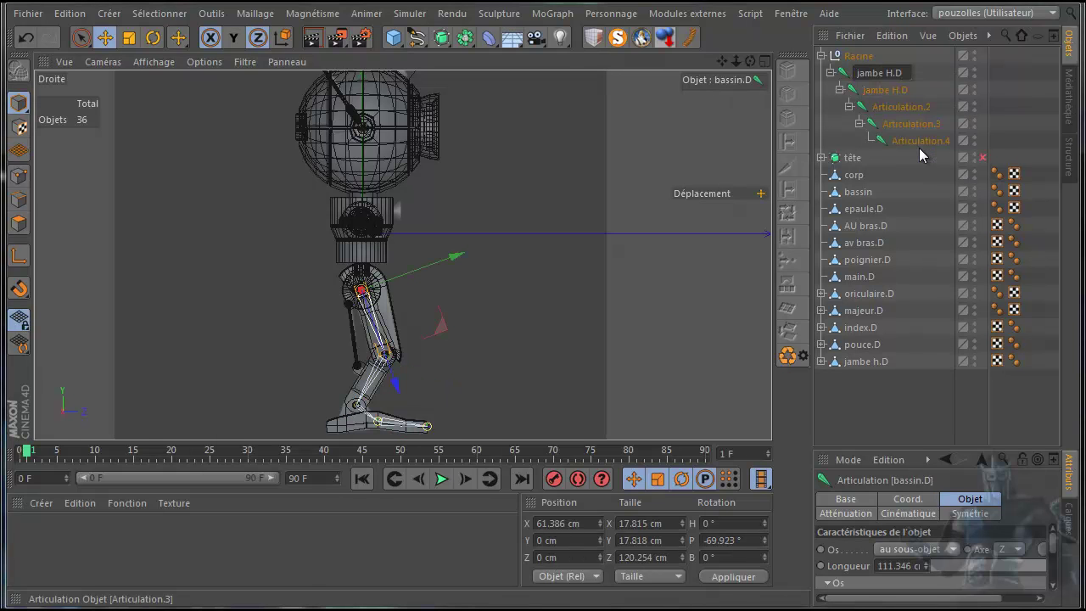
pyautogui.press('Return')
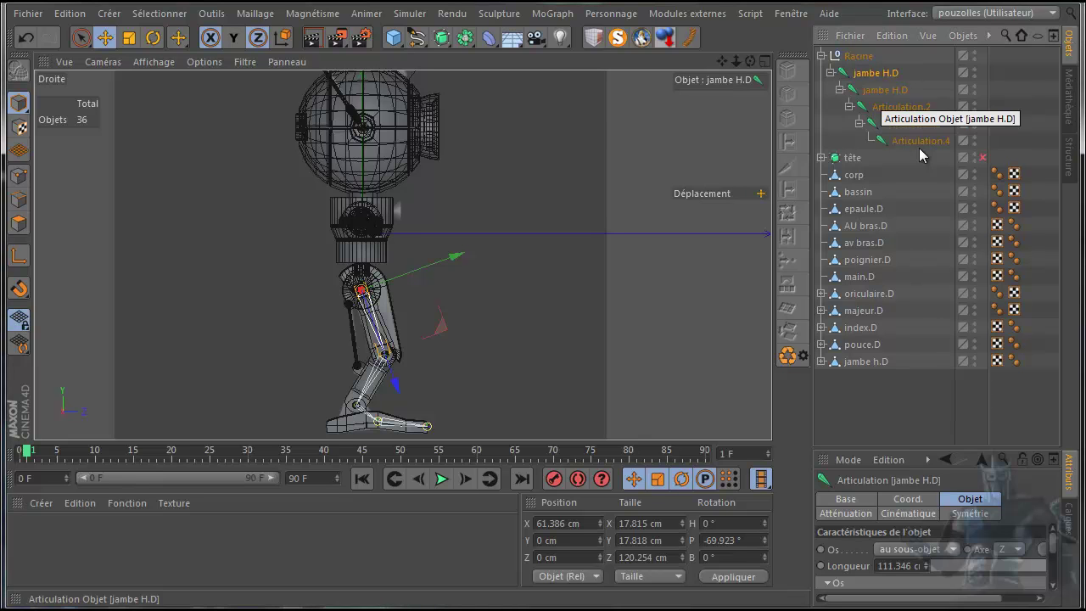
# - Change the knee joint's name to "jambe b.D" for the lower leg
pyautogui.doubleClick(885, 90)
pyautogui.press('End')
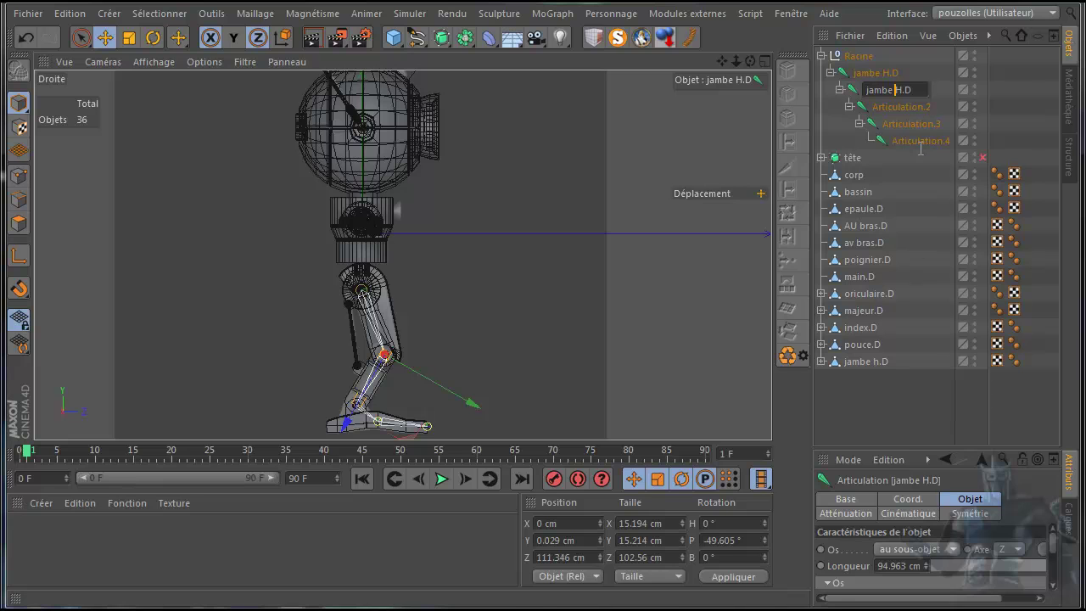
pyautogui.press('BackSpace')
pyautogui.write('b')
pyautogui.press('Return')
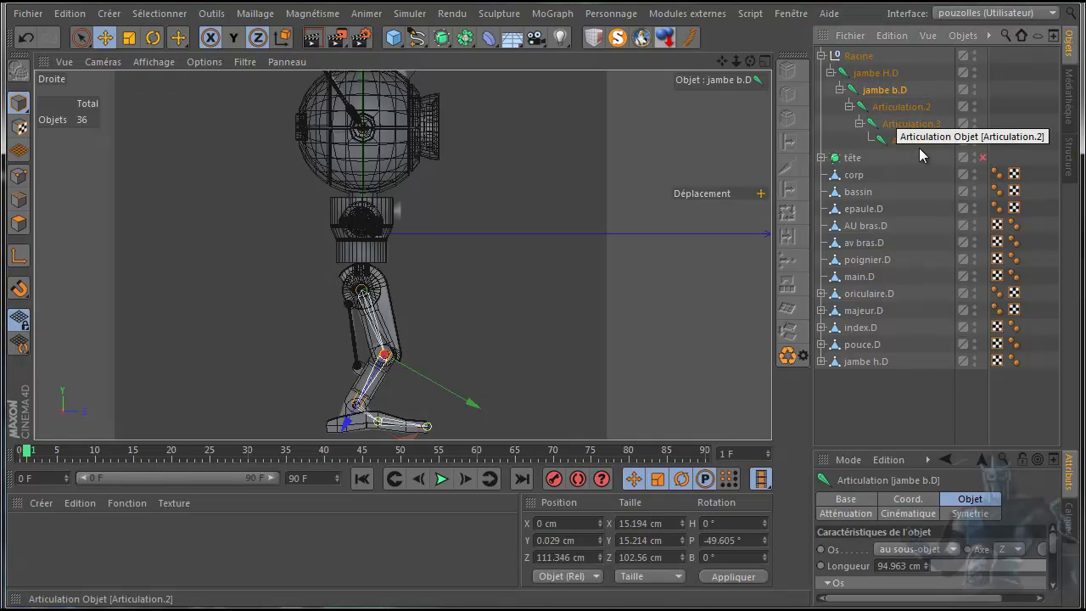
# - Rename the ankle joint as "cheville" and the mid-foot joint below it as "pied"
pyautogui.press('Down')
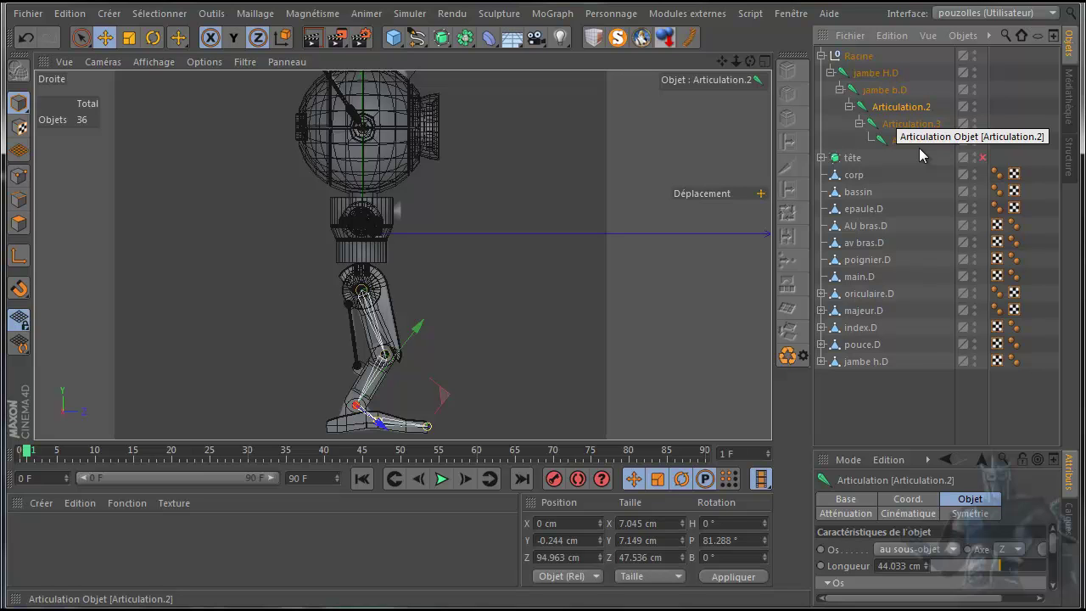
pyautogui.press('F2')
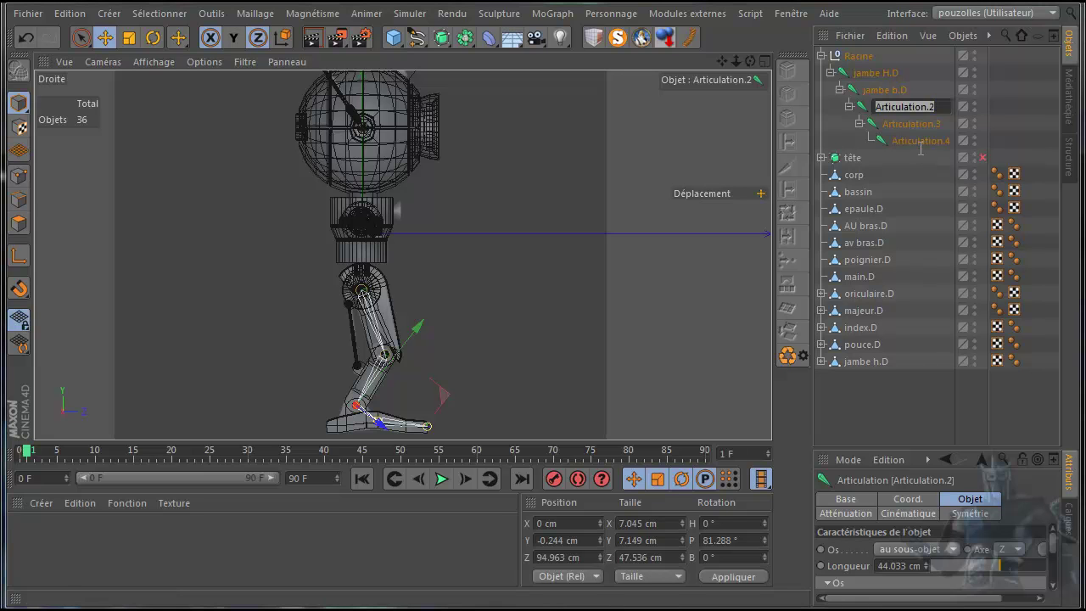
pyautogui.write('cheville')
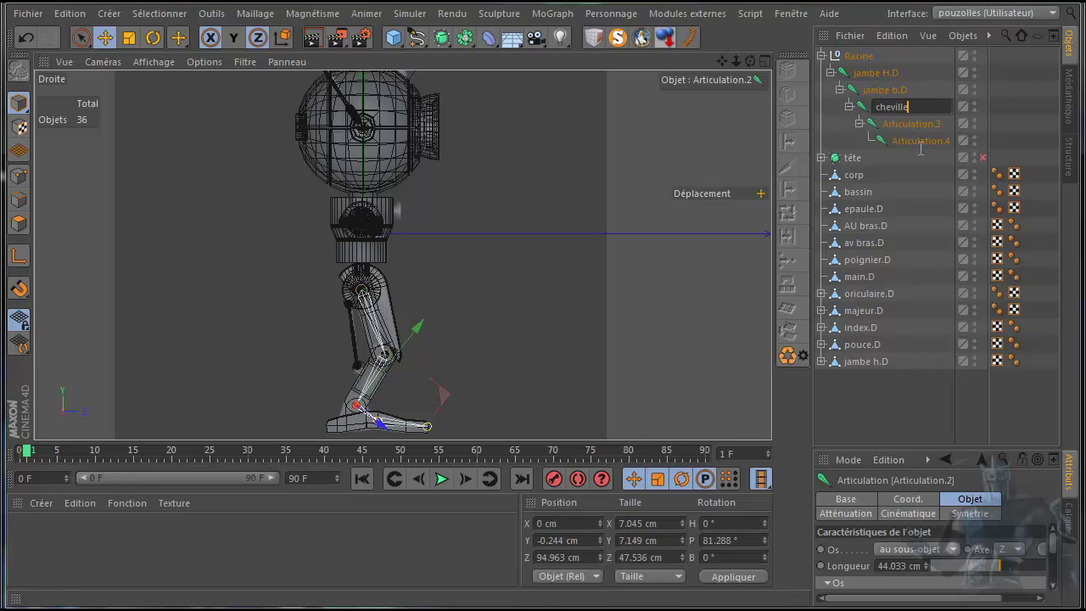
pyautogui.press('Return')
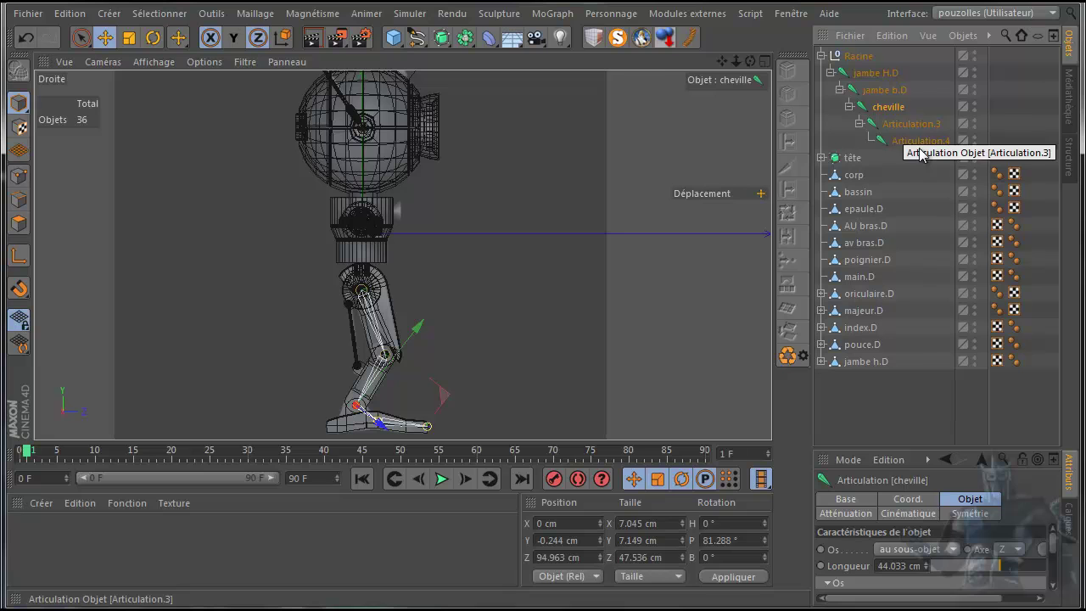
pyautogui.press('Down')
pyautogui.press('F2')
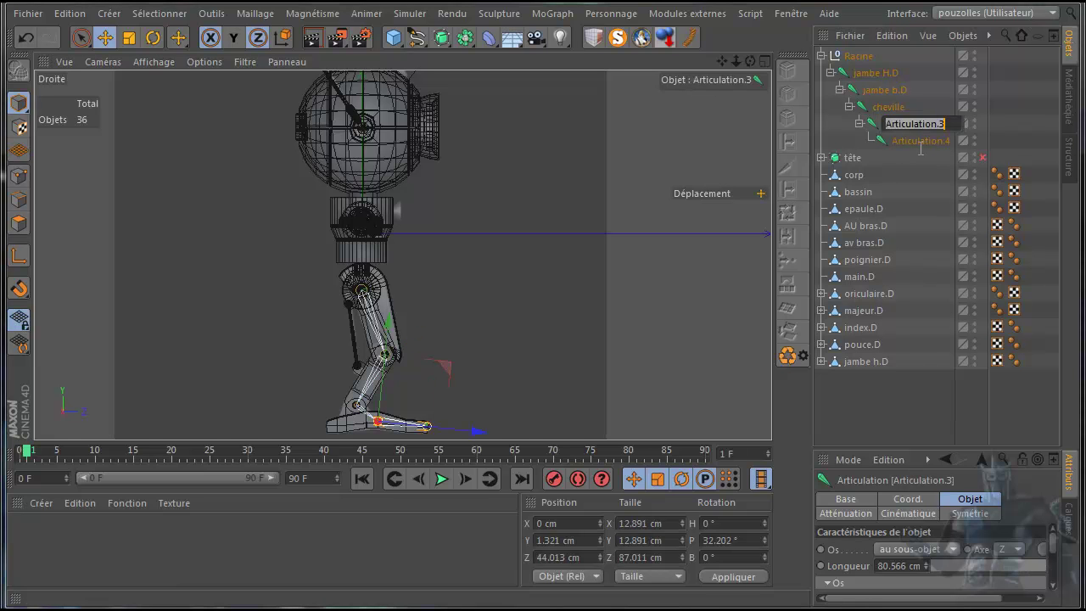
pyautogui.write('p')
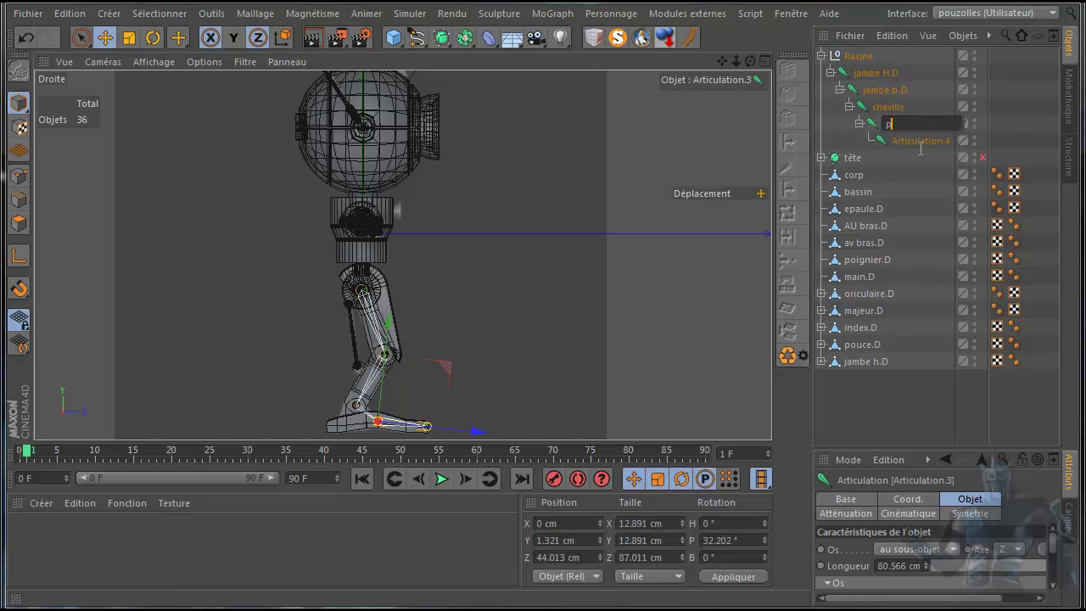
pyautogui.write('ied')
pyautogui.press('Return')
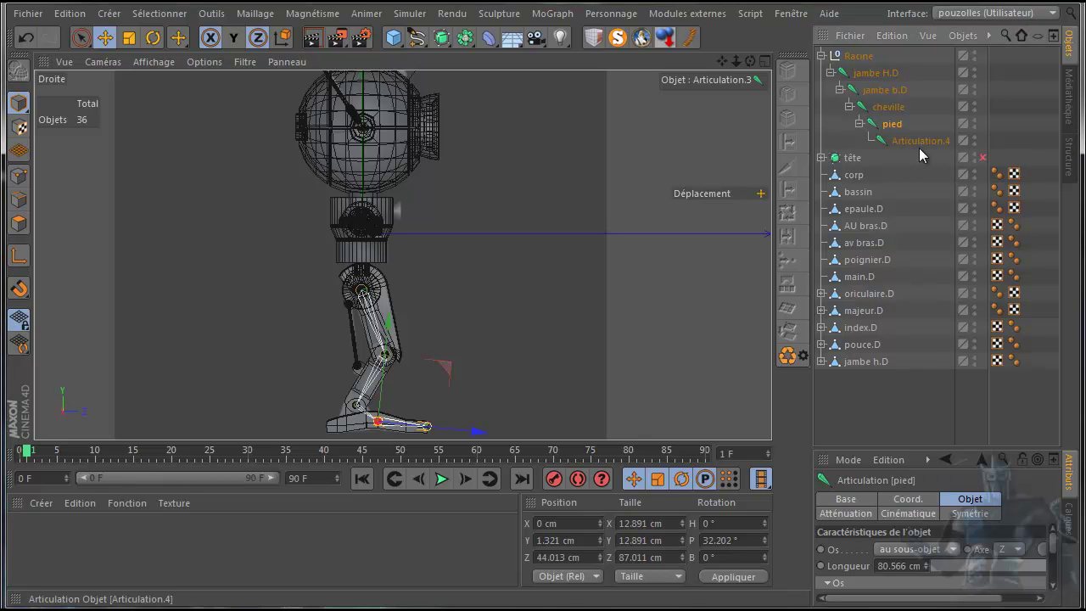
# - Rename the toe joint at the end of the leg chain as "fin" and show the robot in the full-size perspective view
pyautogui.press('Down')
pyautogui.doubleClick(919, 146)
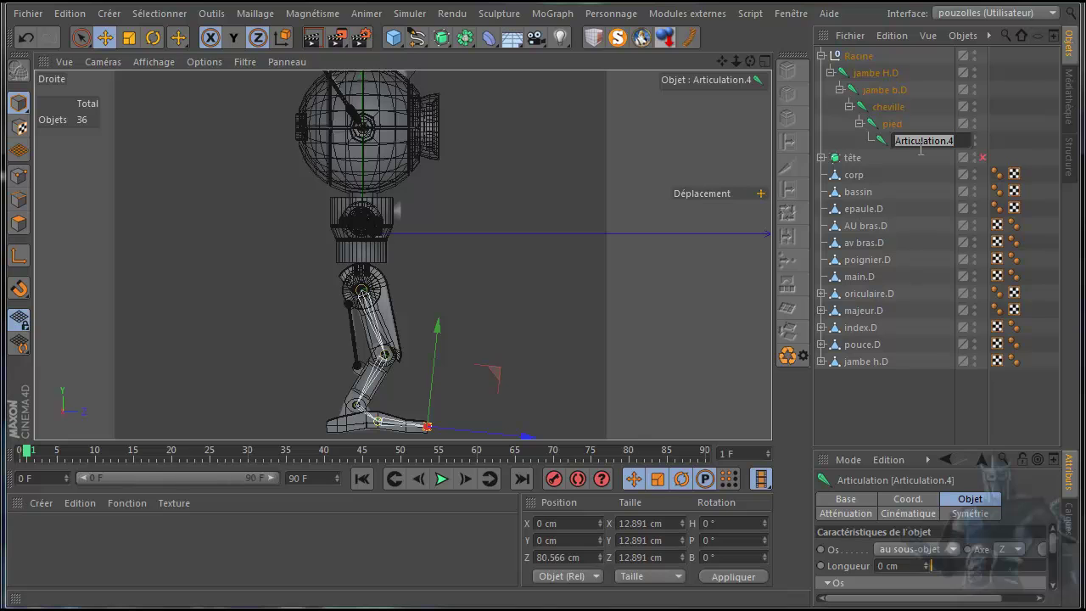
pyautogui.write('fin')
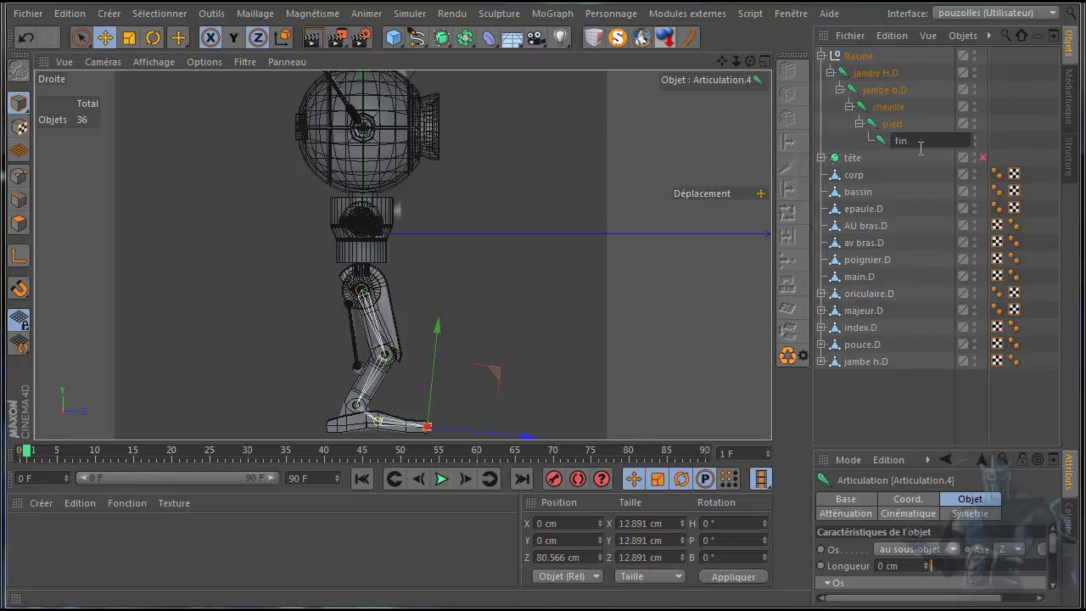
pyautogui.press('Return')
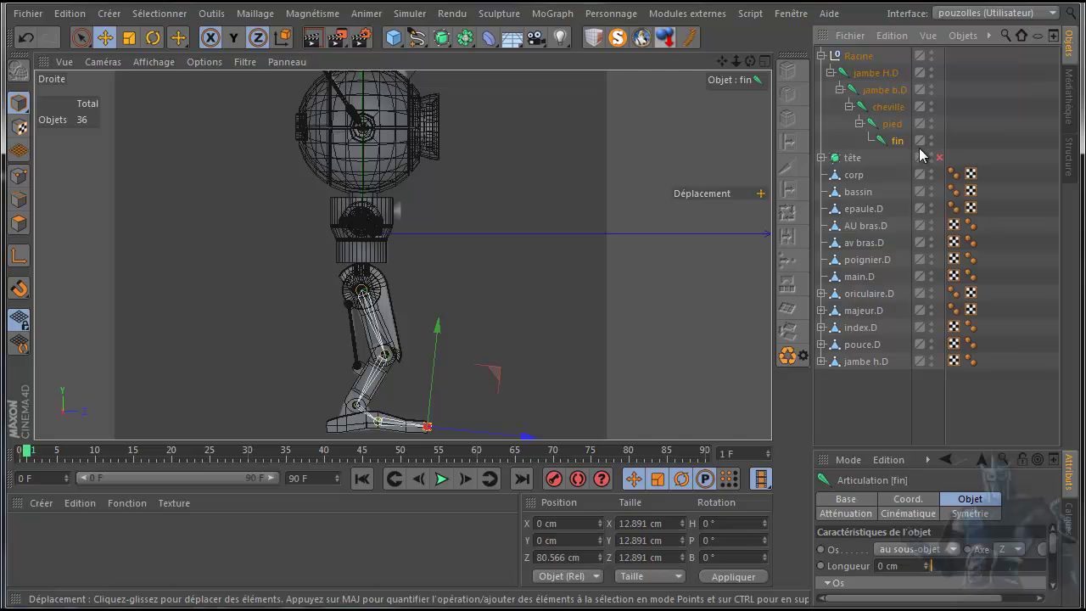
pyautogui.press('F5')
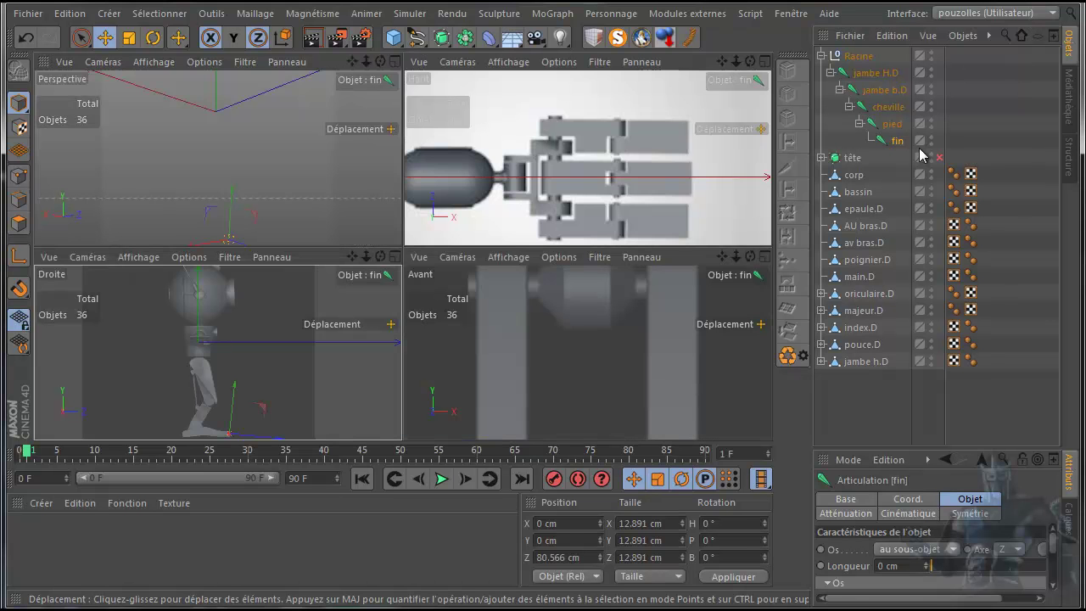
pyautogui.press('F1')
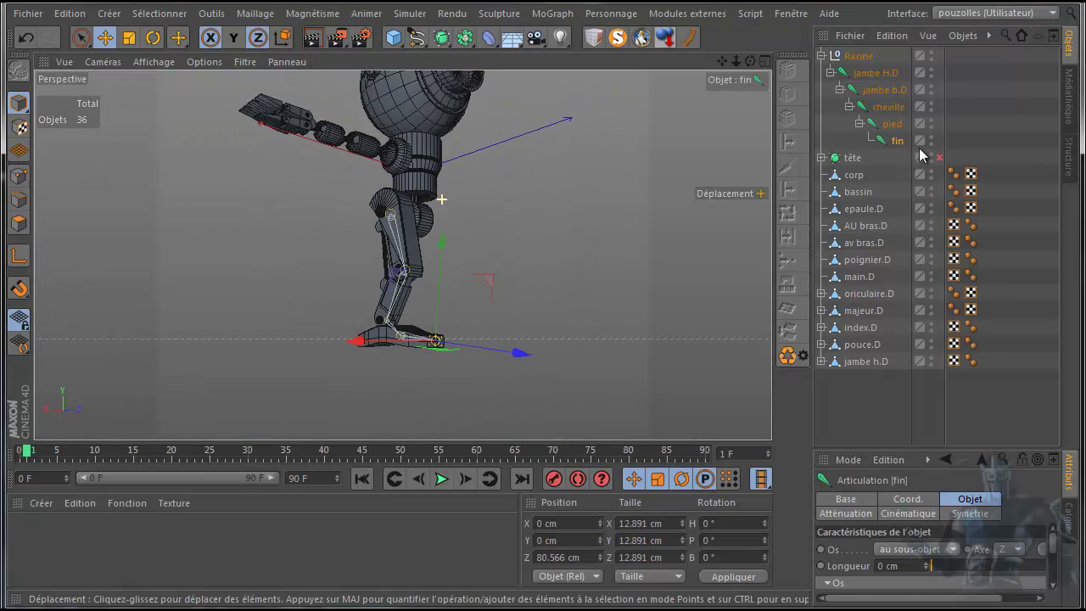